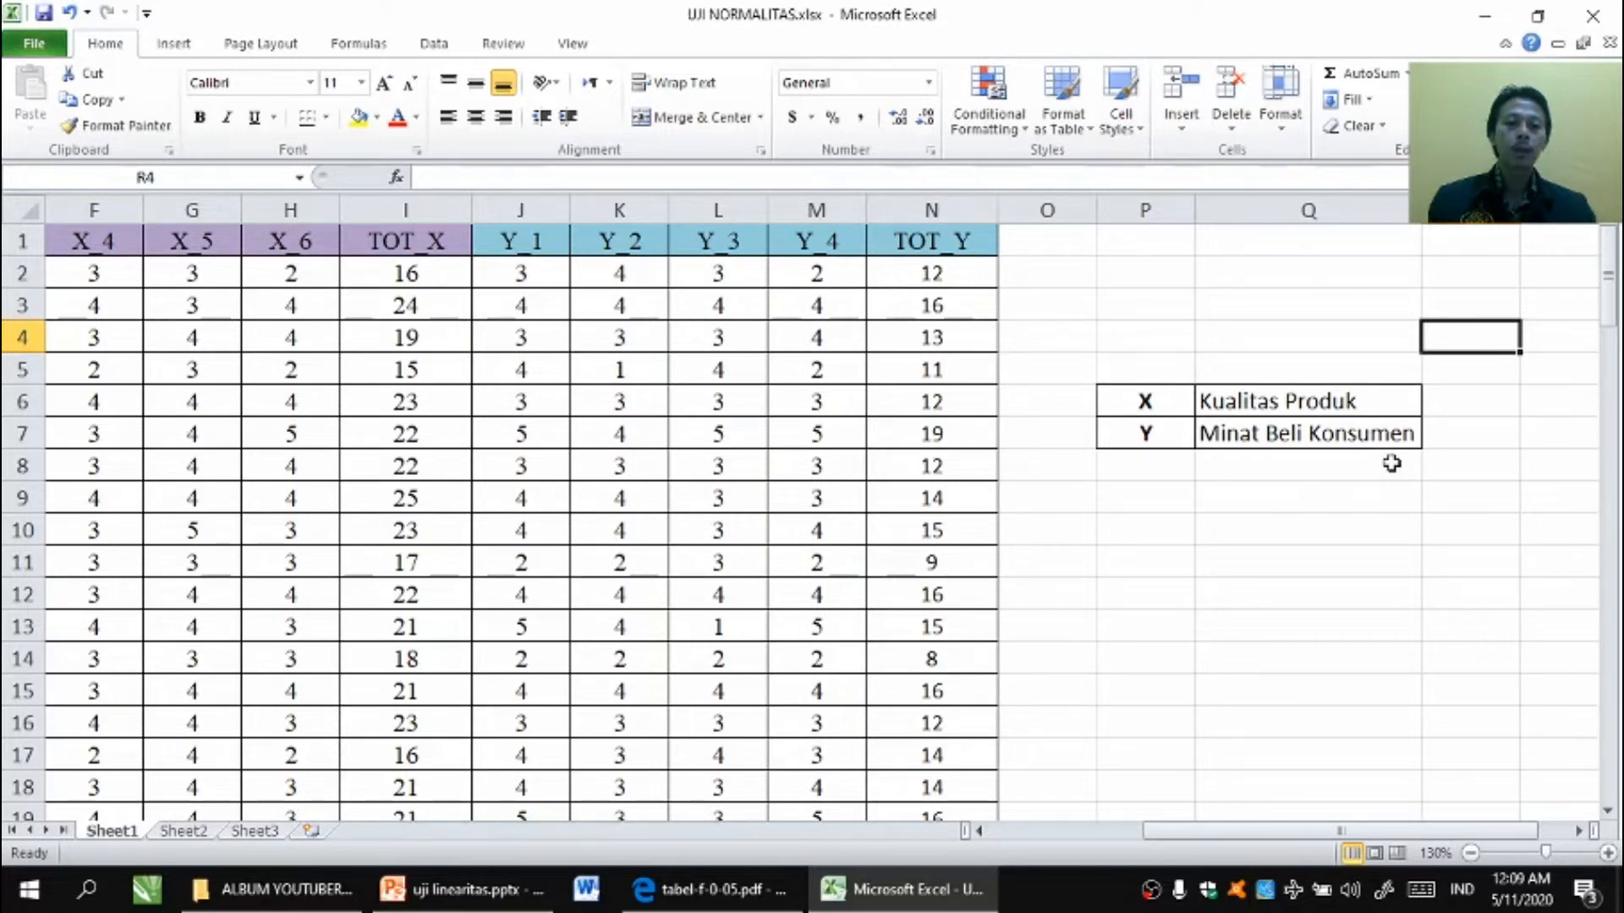
- Review the X_1 to X_6 scores and the TOT_X column in the Excel worksheet
left_click_drag(458, 273, 961, 816)
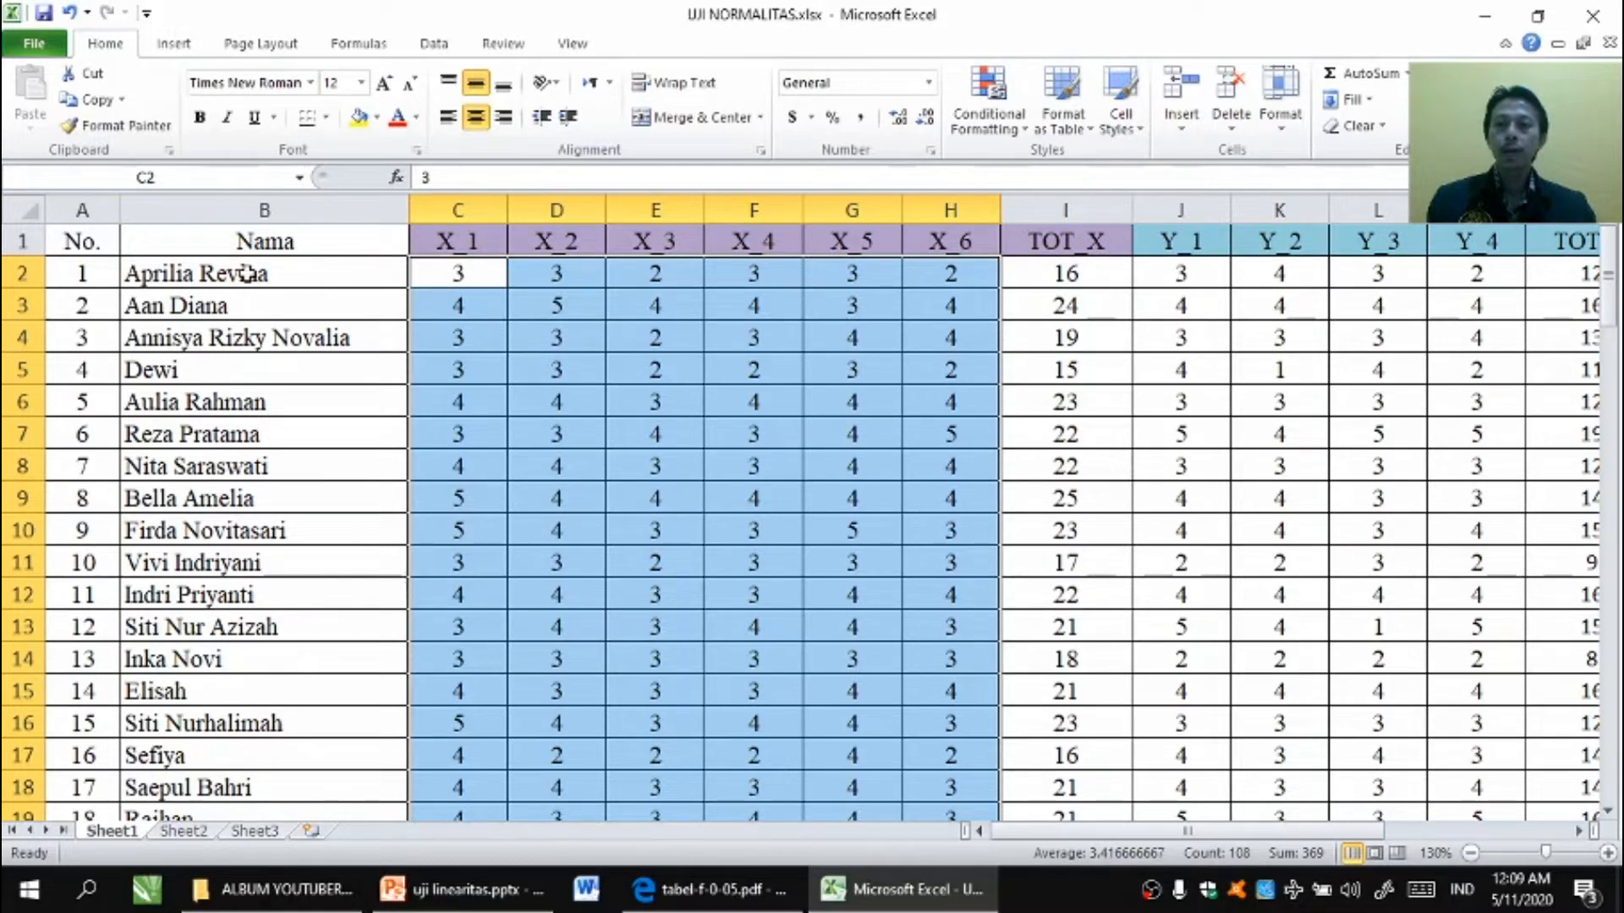
left_click_drag(1065, 273, 1055, 766)
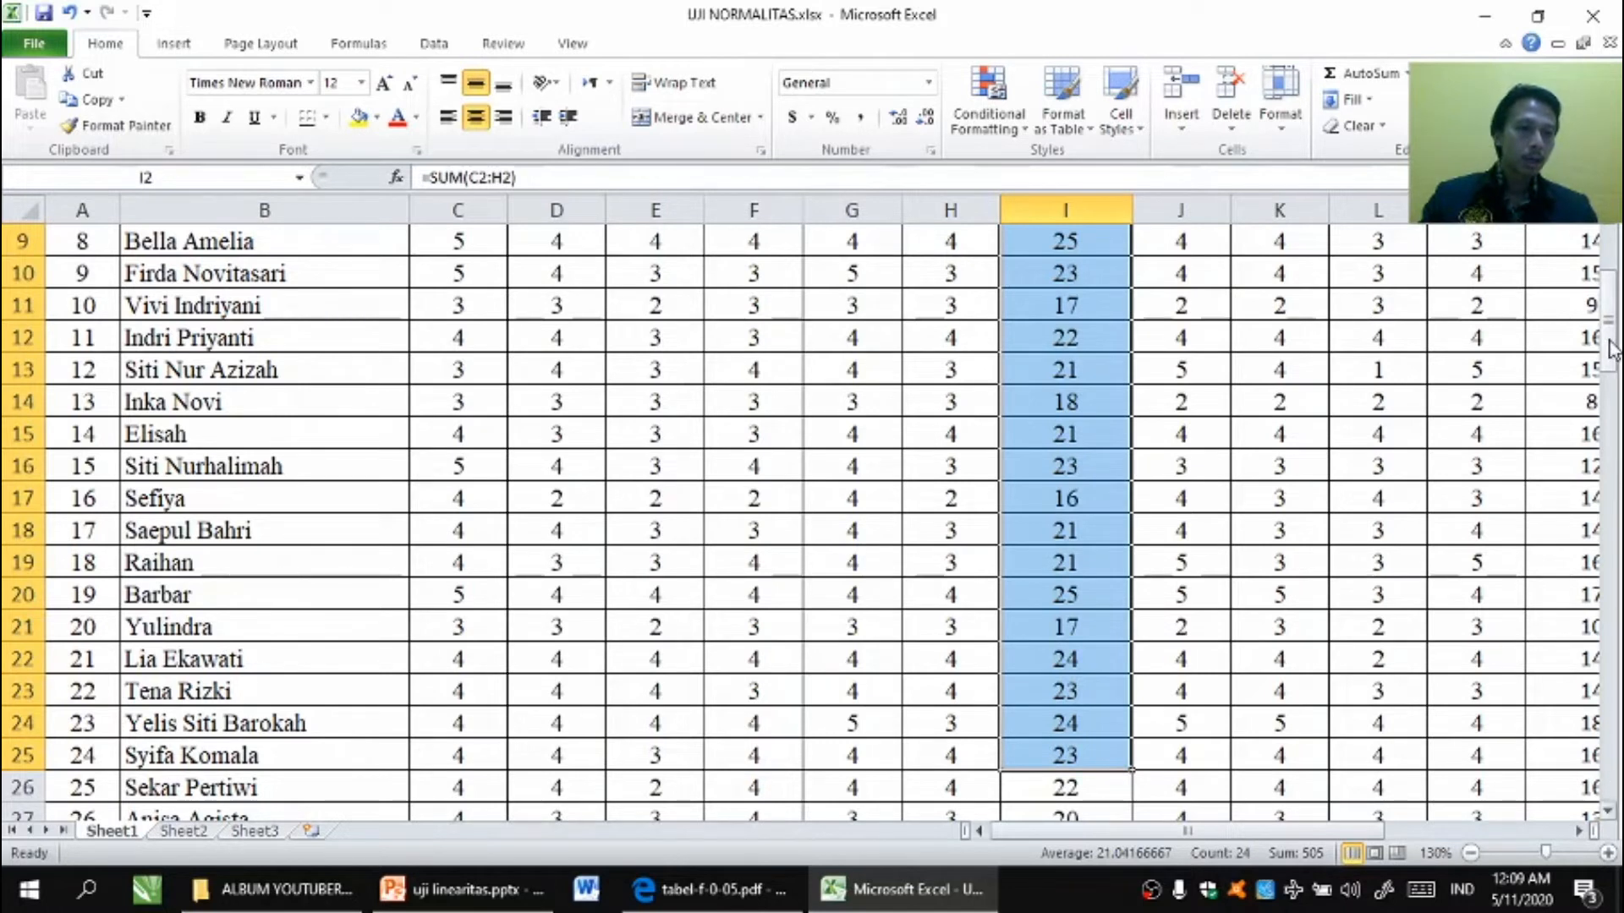
left_click_drag(1611, 346, 1611, 301)
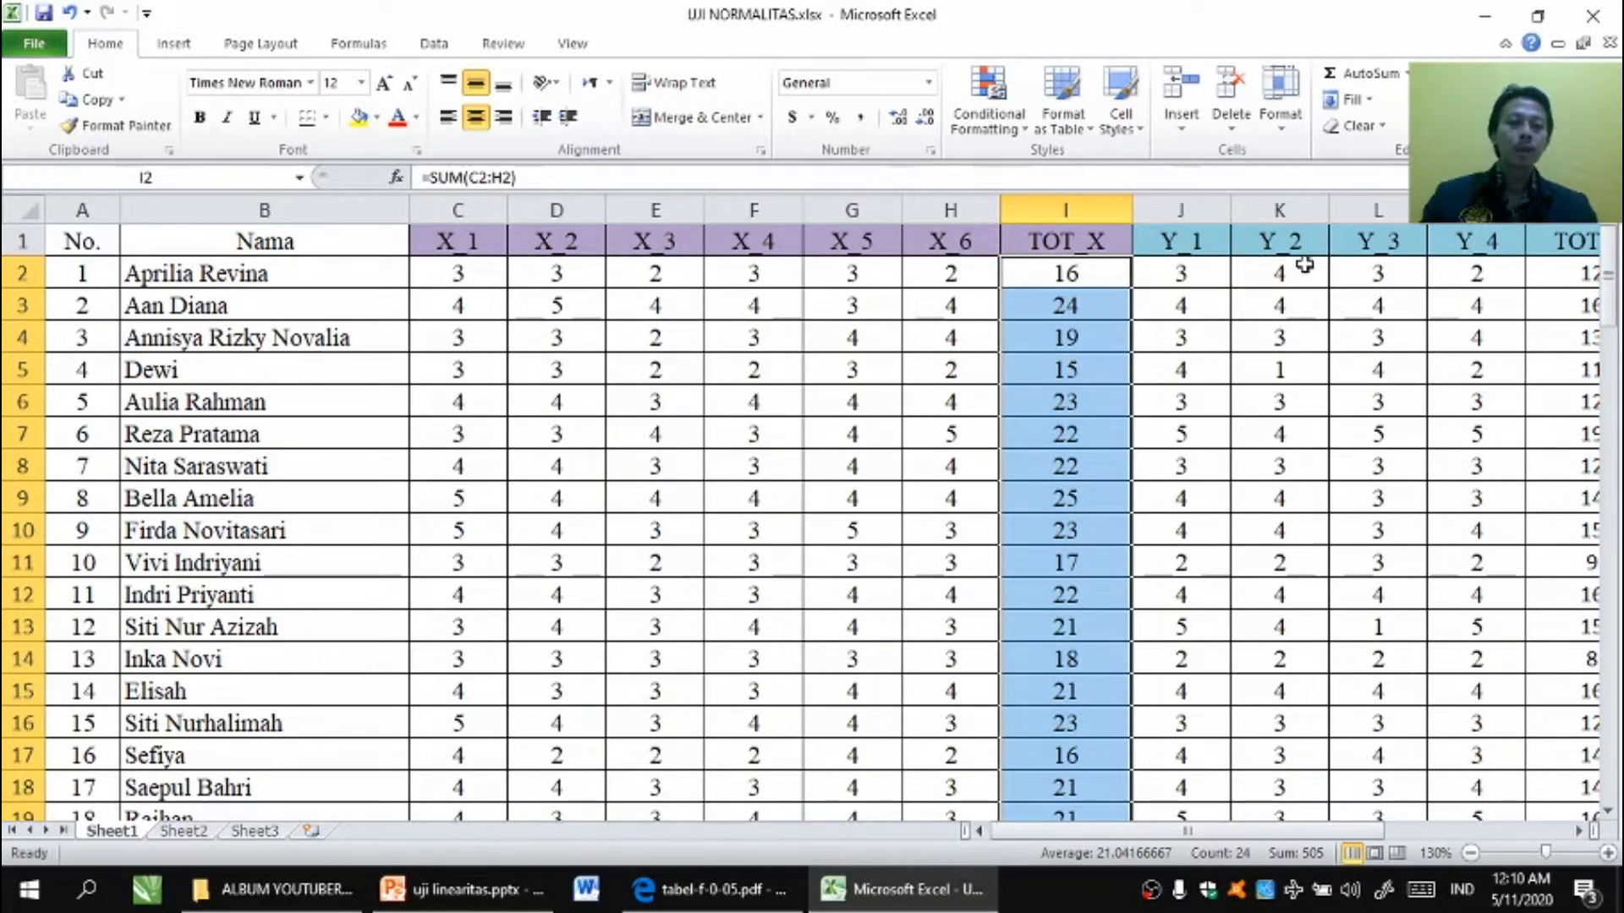
left_click(1281, 302)
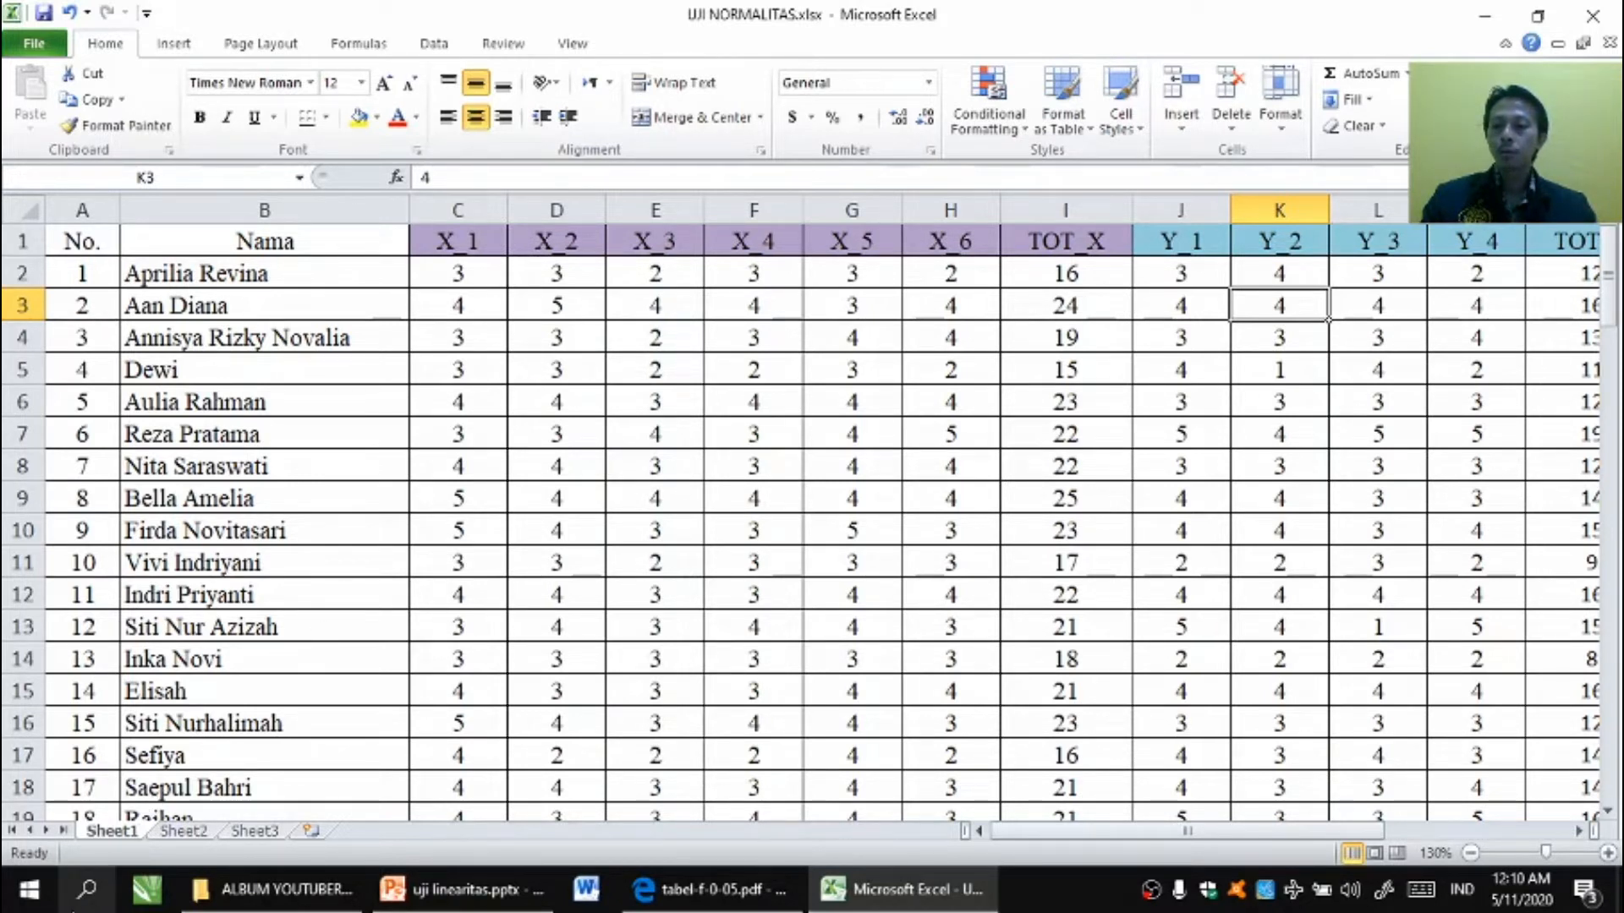
- Launch IBM SPSS Statistics 23 and dismiss its startup dialog to reach an empty dataset
left_click(83, 905)
type("spss")
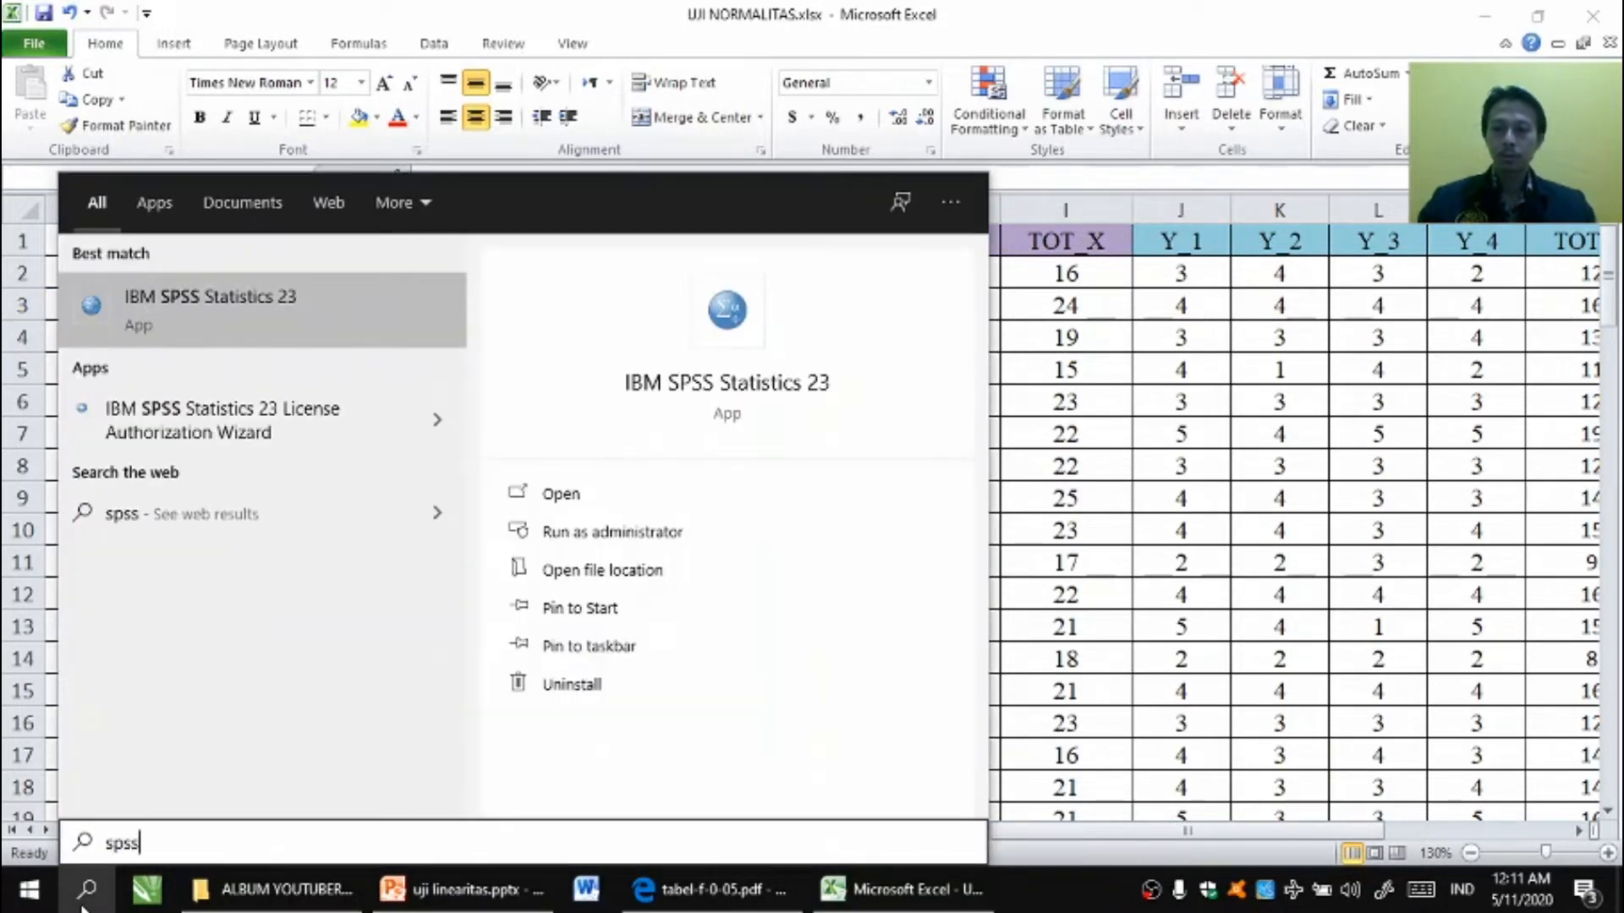
key("Return")
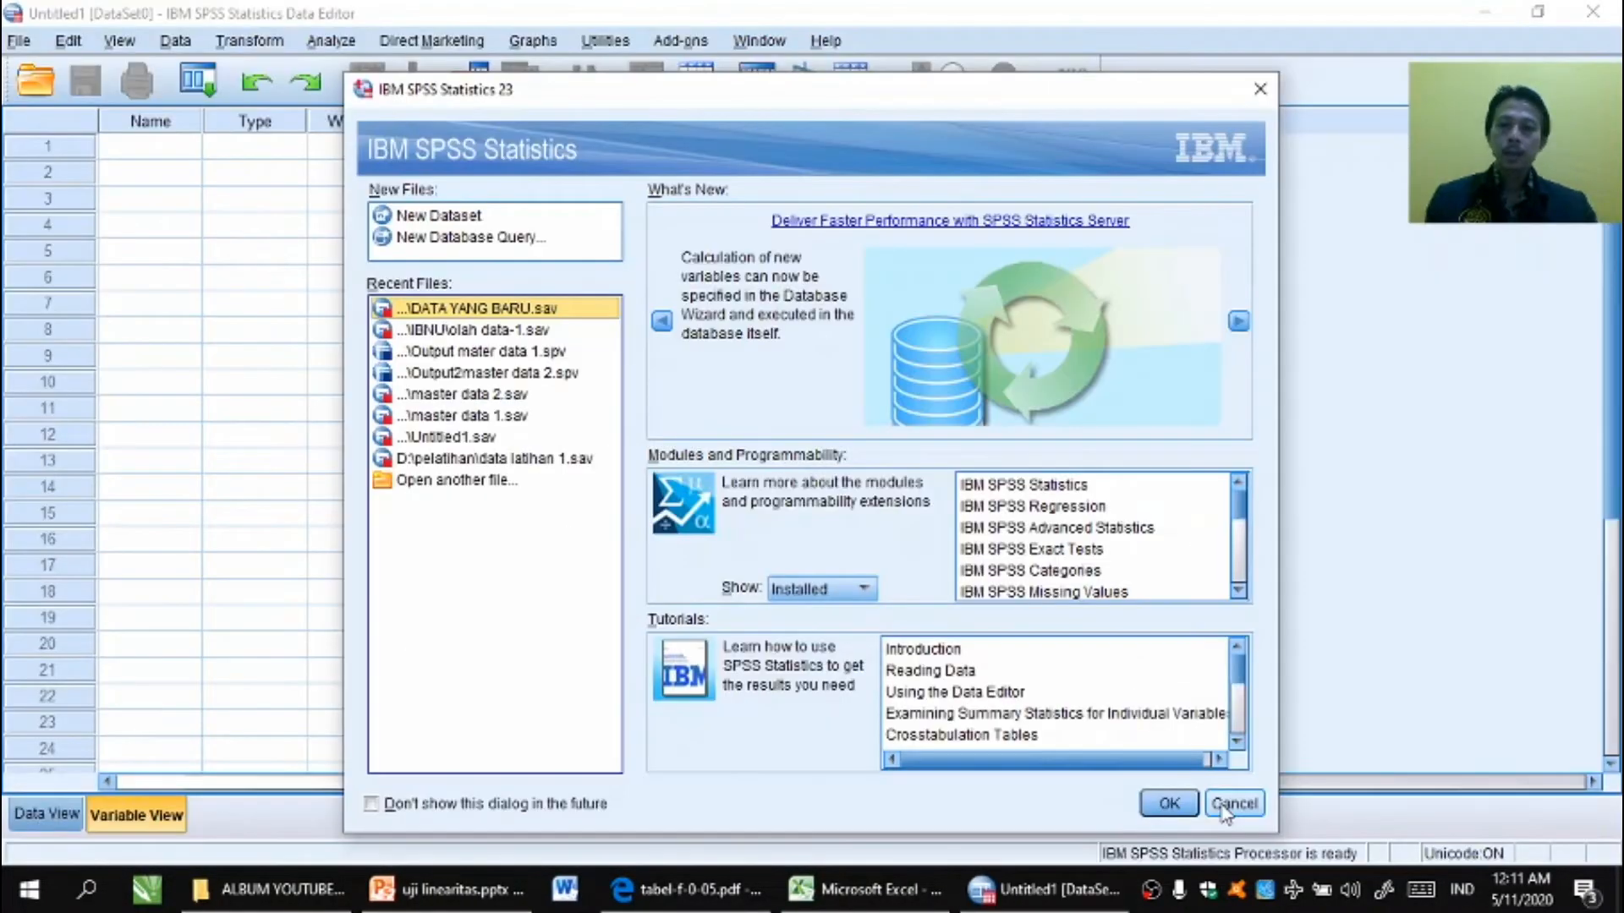
left_click(1232, 803)
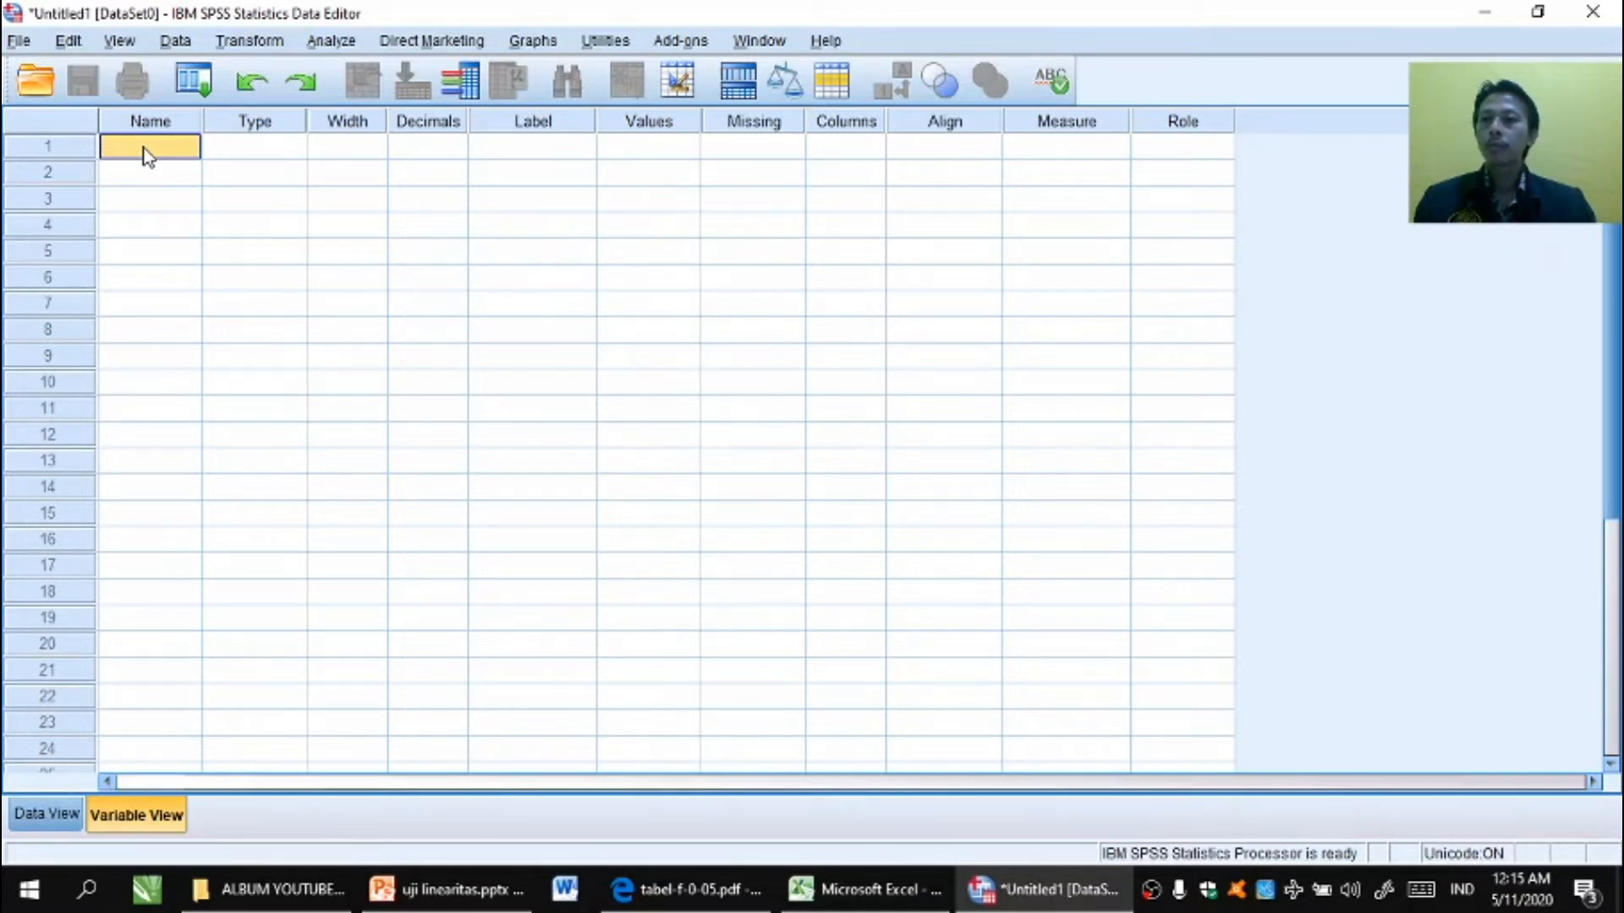
- Define the variables X_1, X_2 and X_3 in the first three rows of the variable list
type("x")
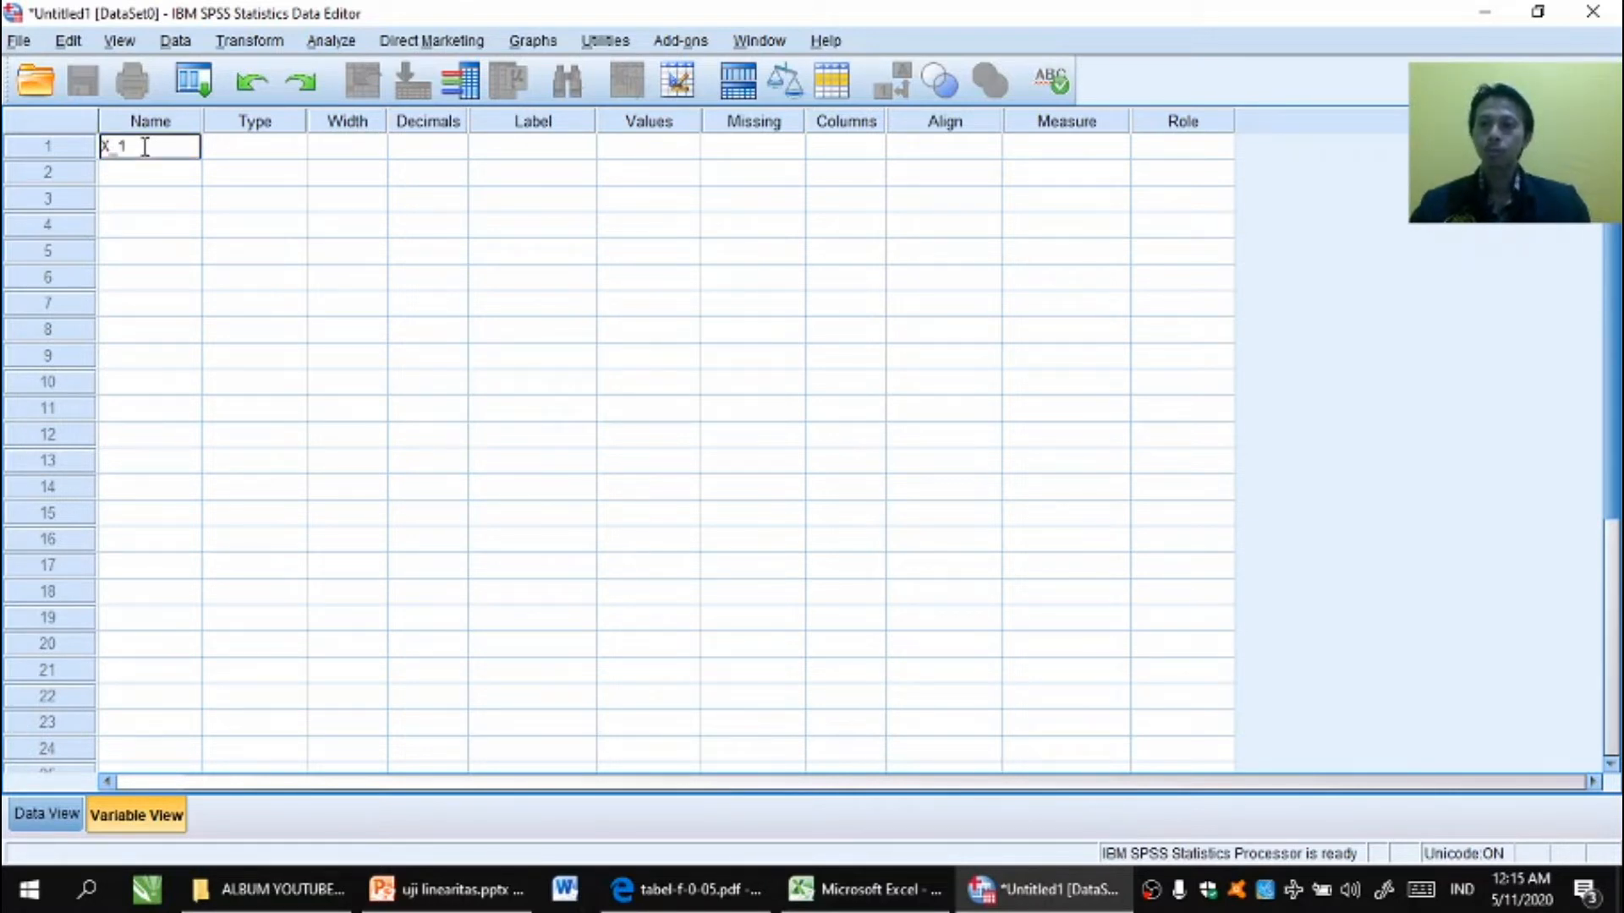
type("_1")
key("Return")
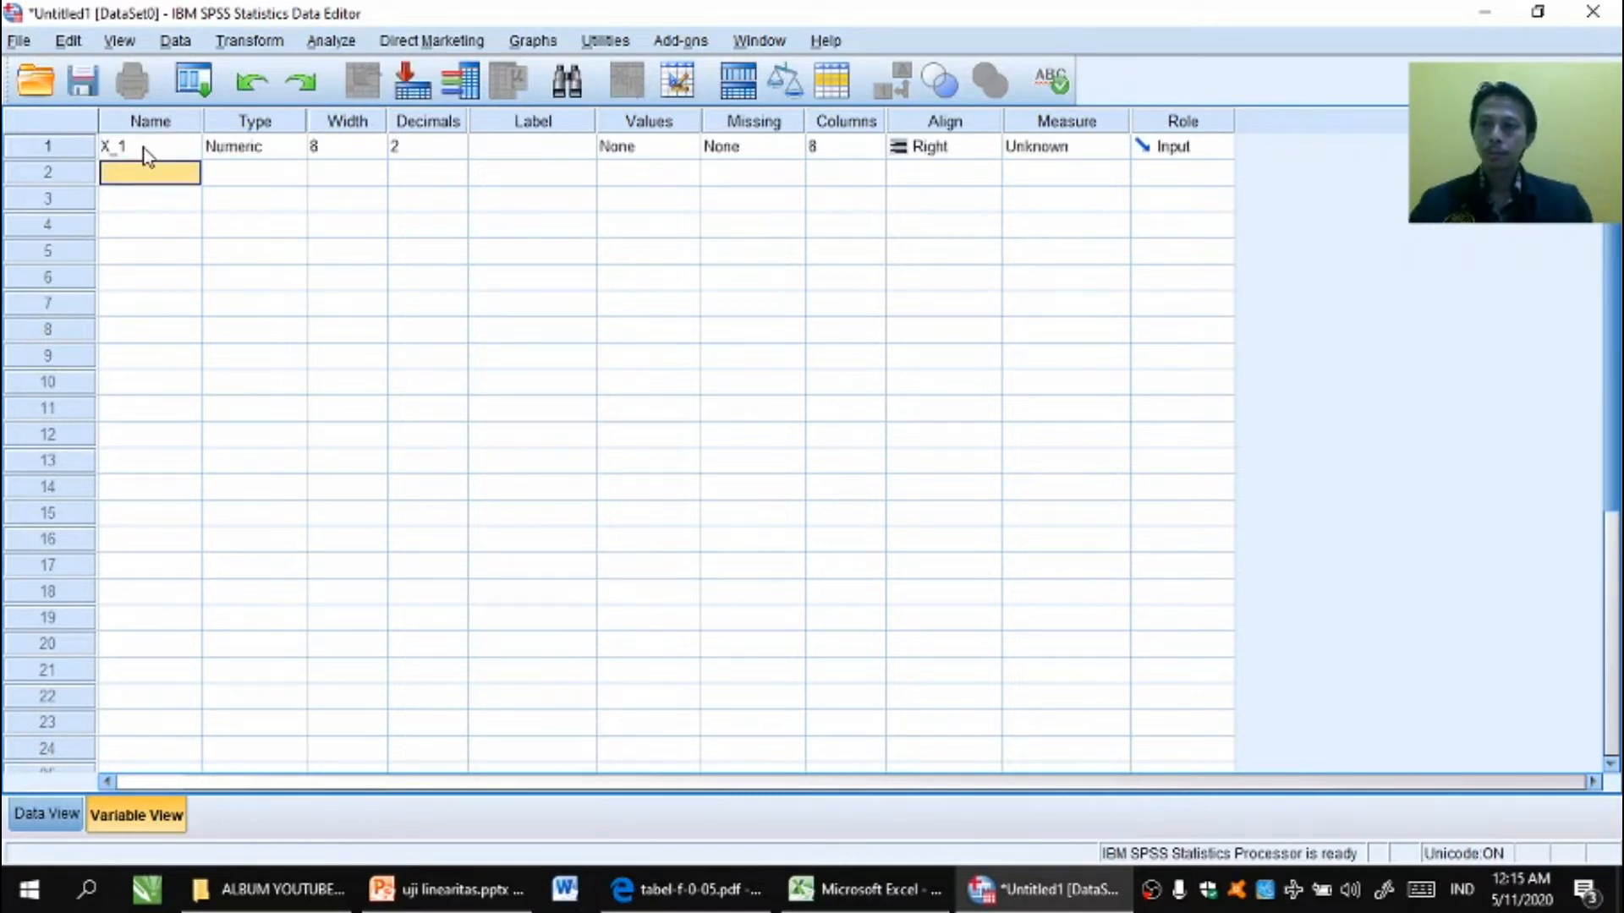
type("X_2")
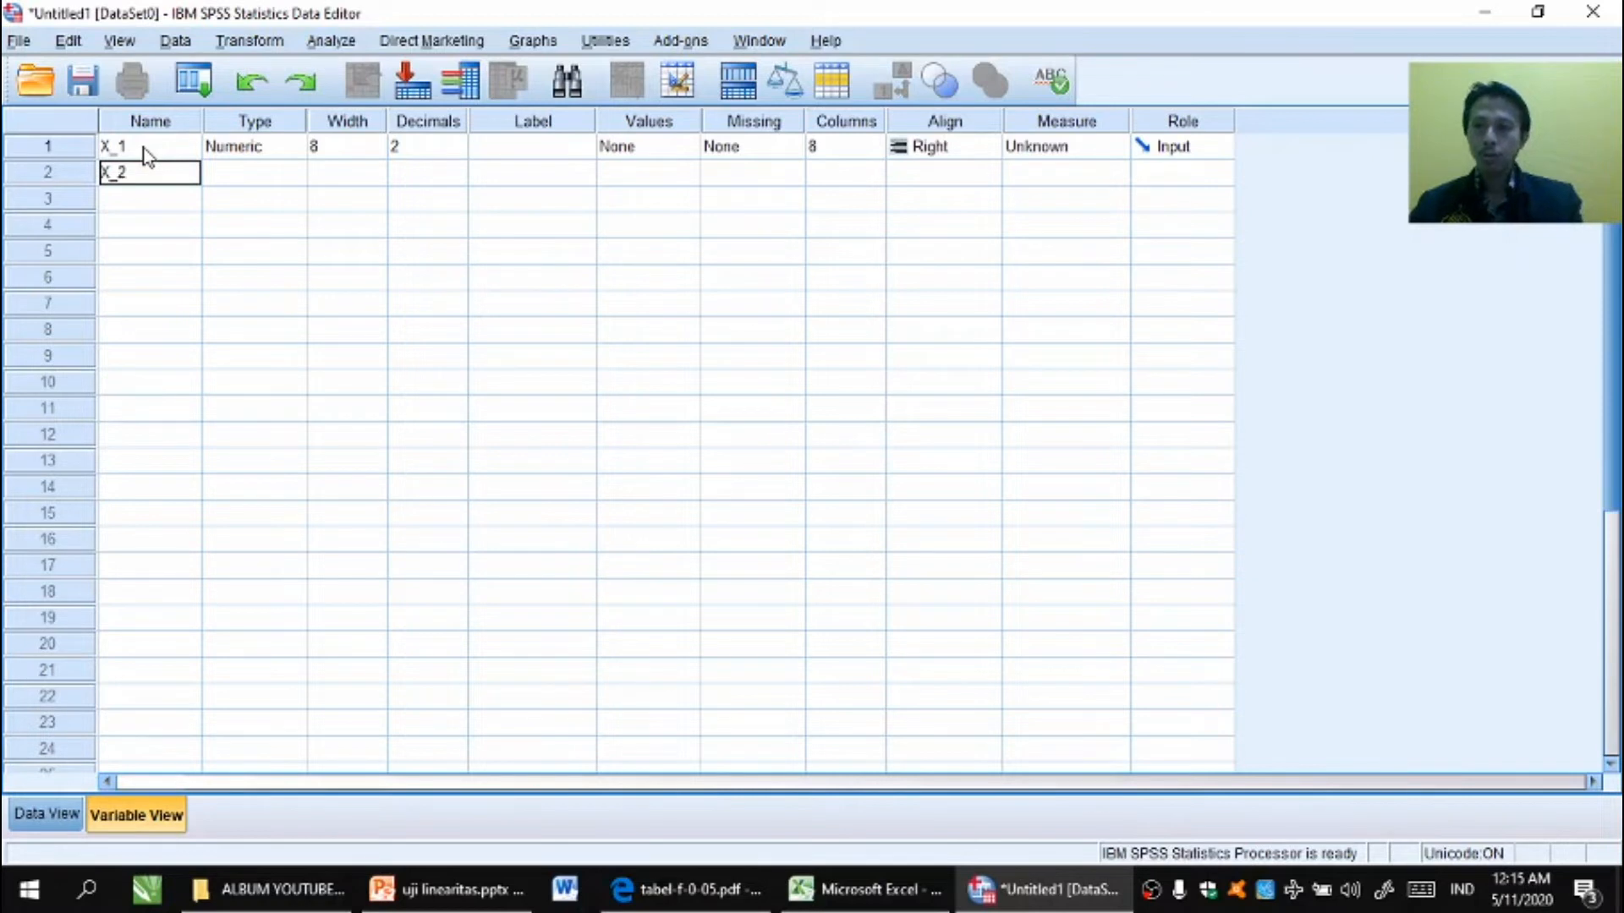
key("Return")
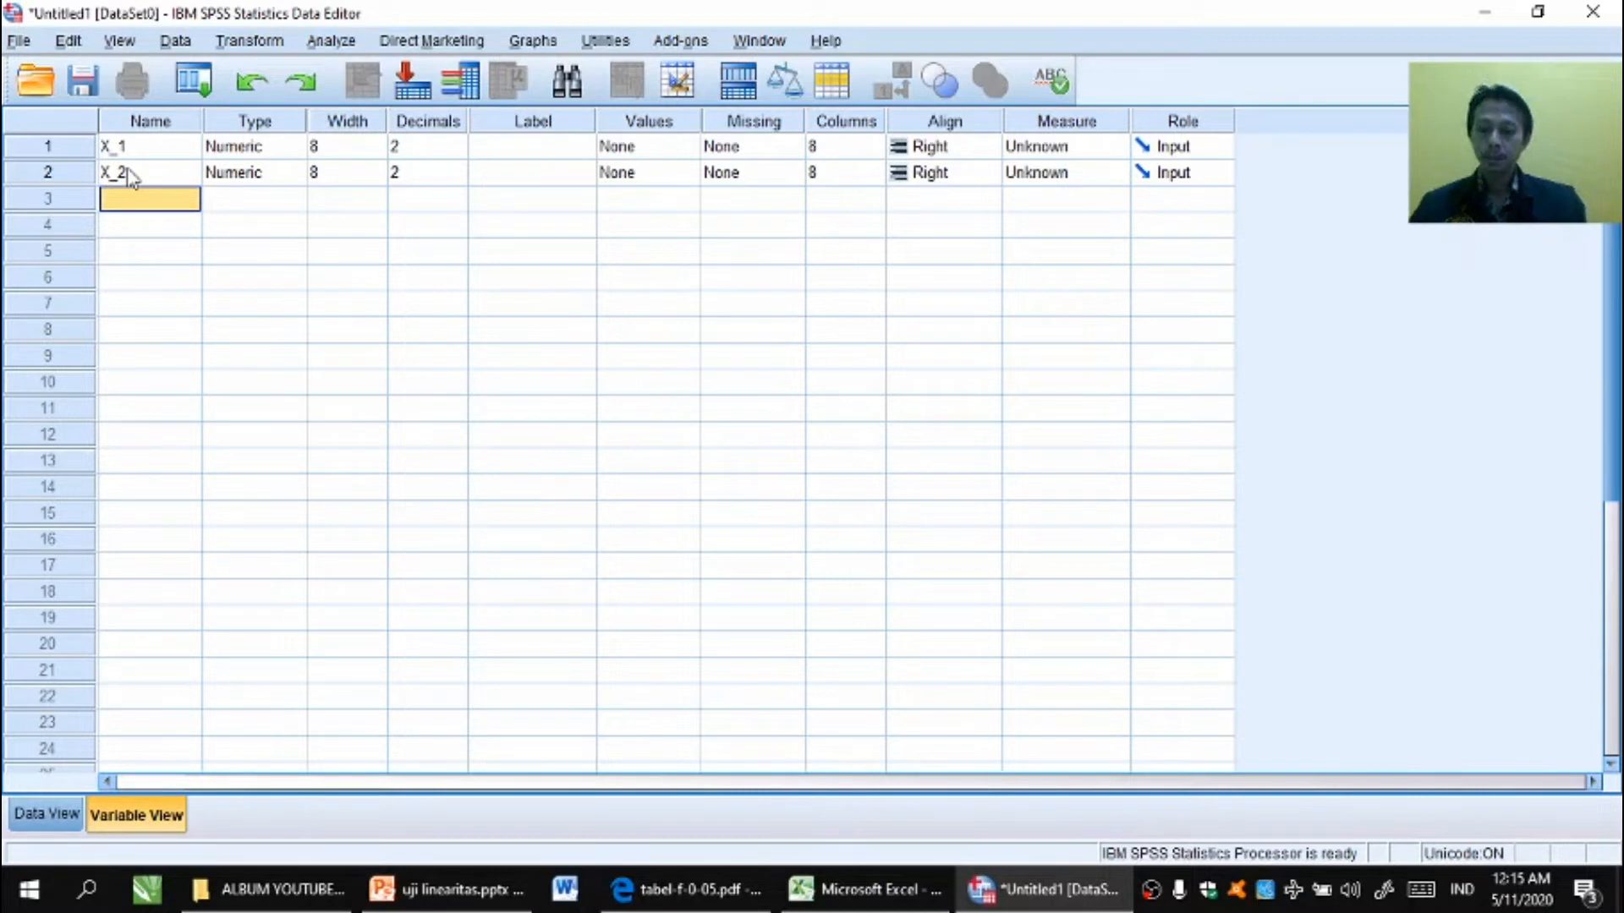
type("X_3")
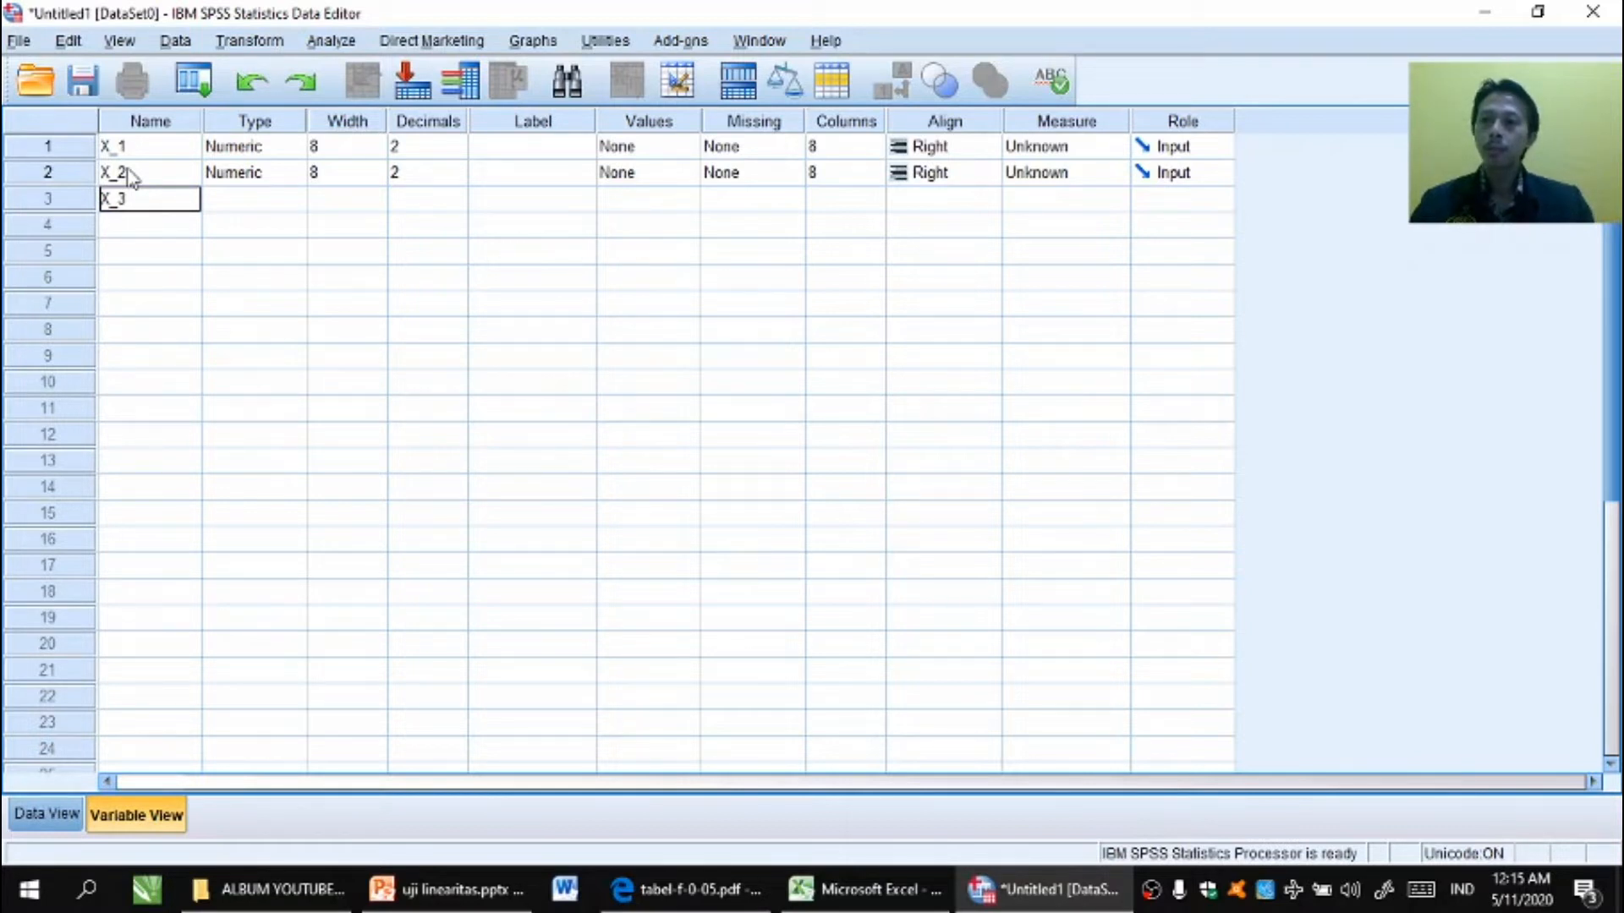
key("Return")
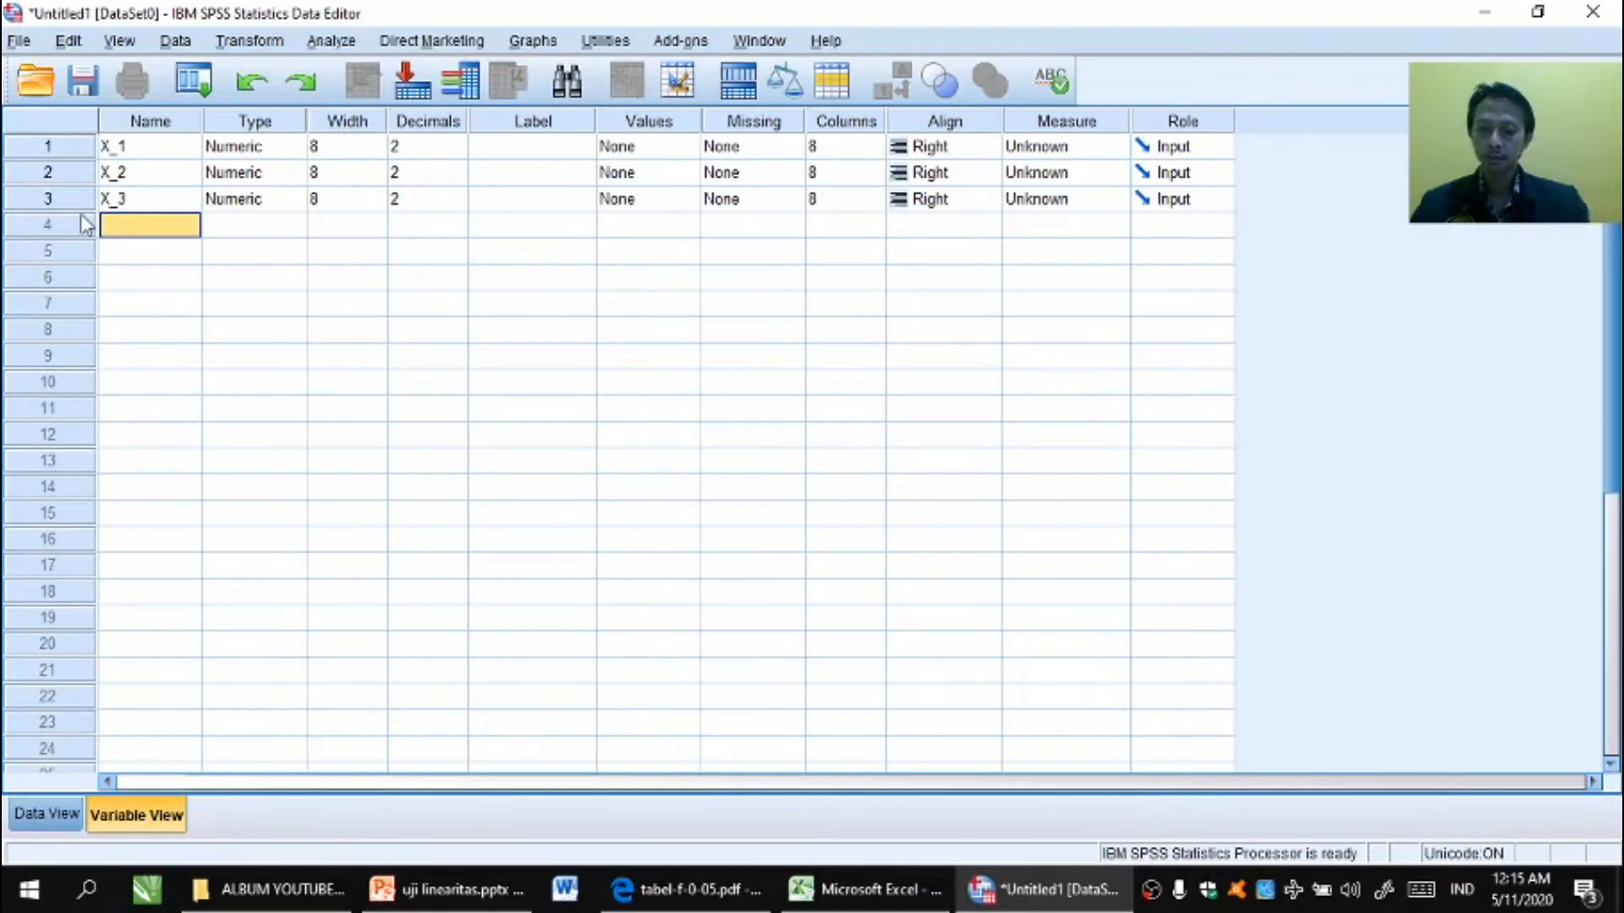
- Add the variables X_4, X_5 and X_6 in rows 4 to 6 of the variable list
type("X")
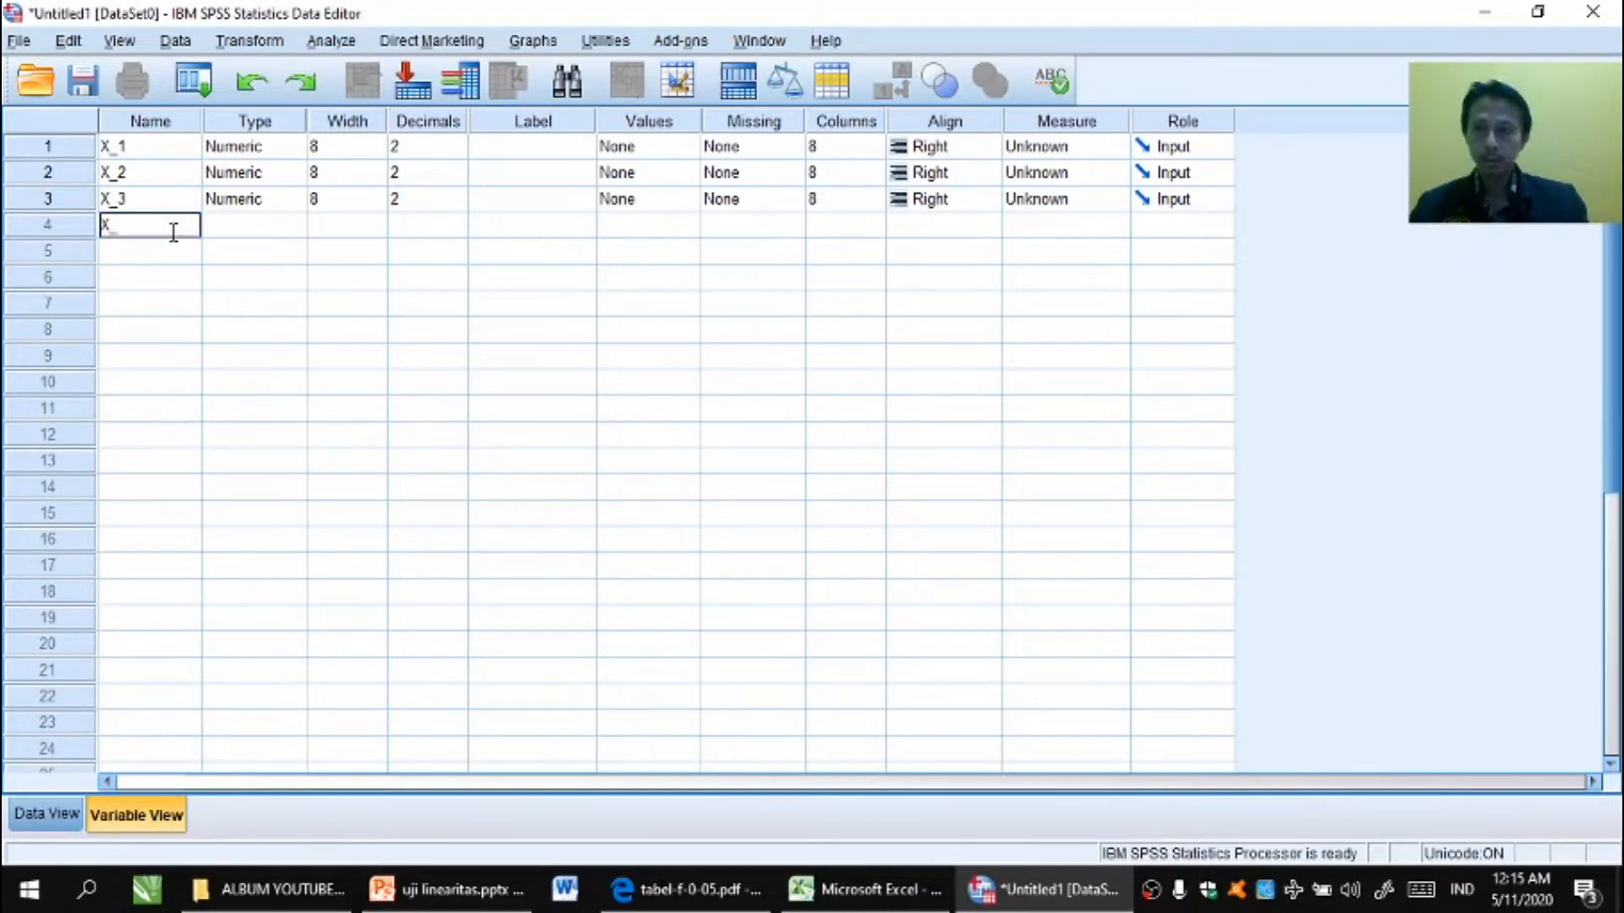
type("_4")
key("Return")
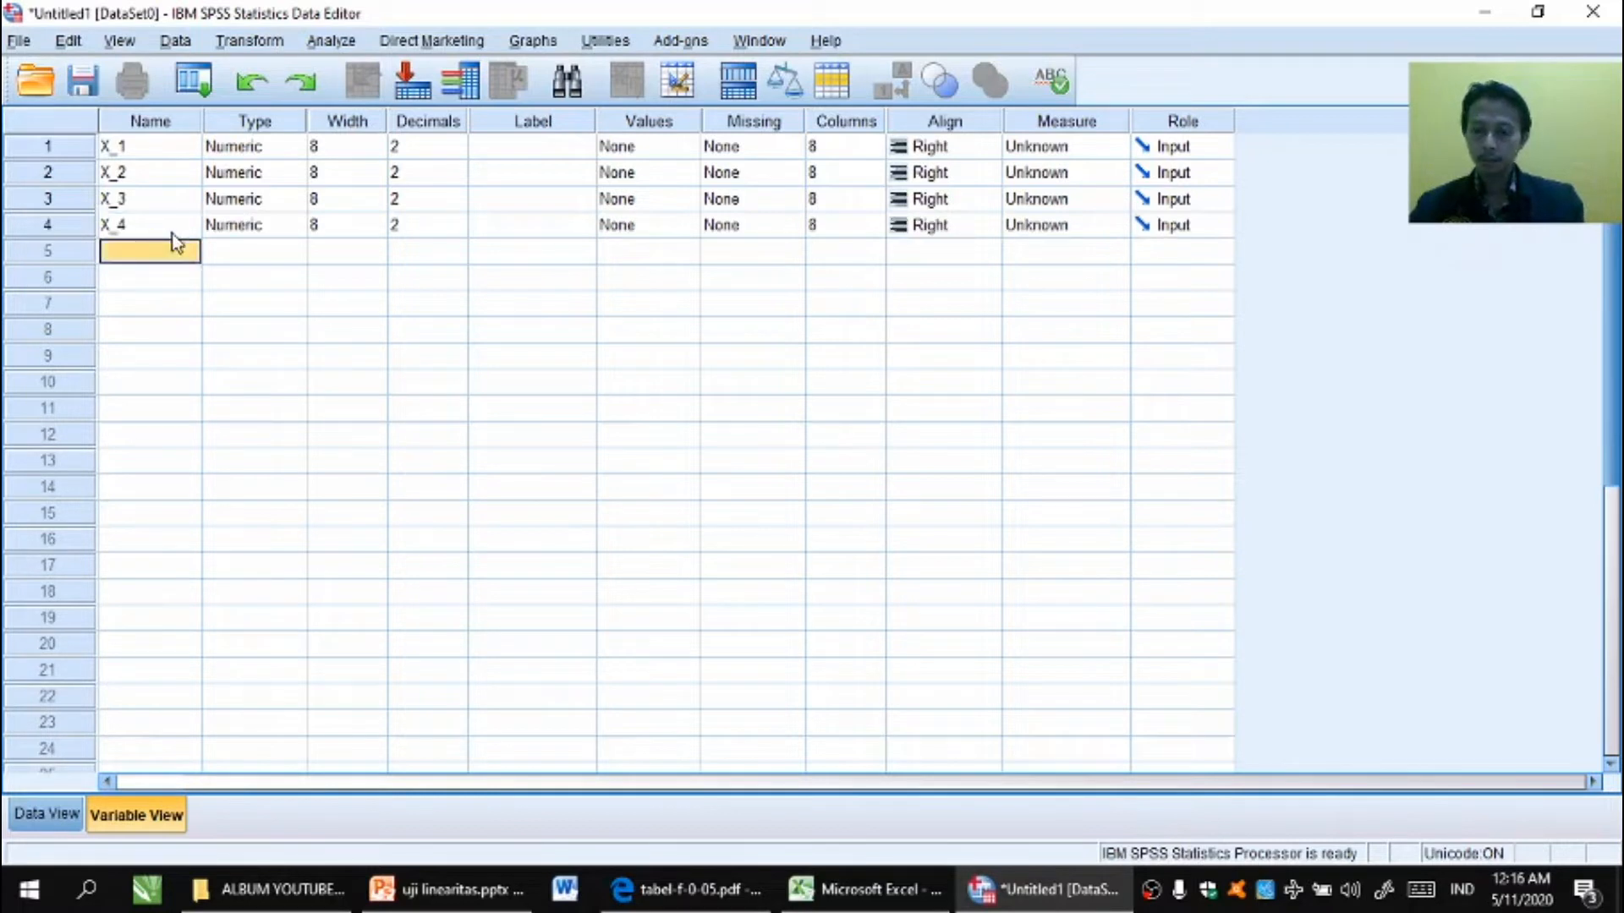
type("X")
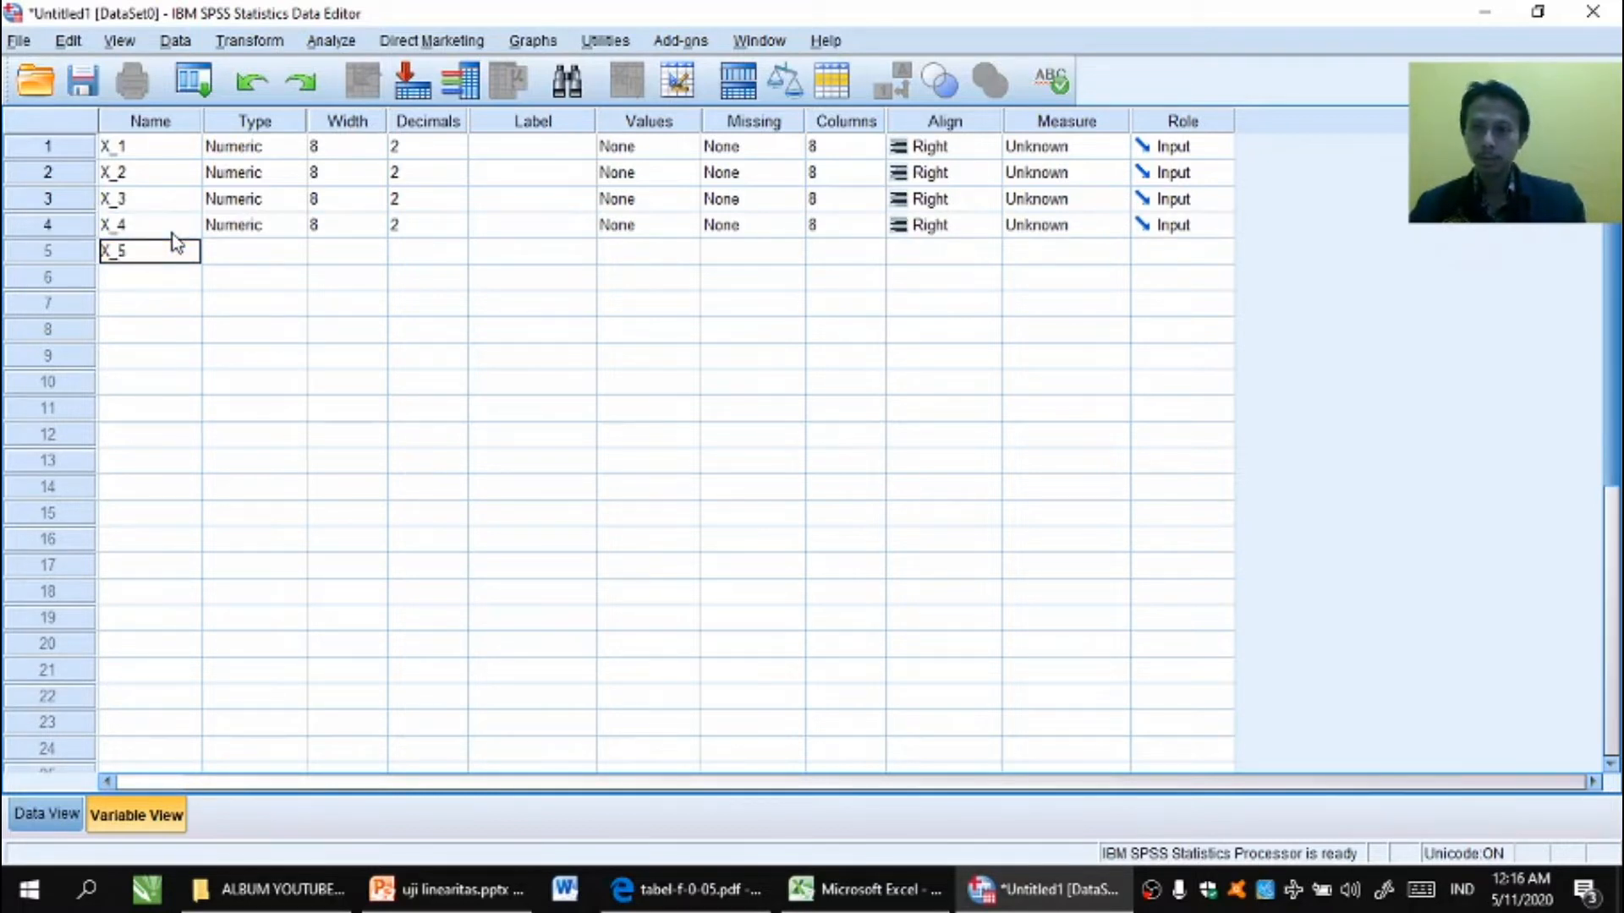
type("_5")
key("Return")
type("X")
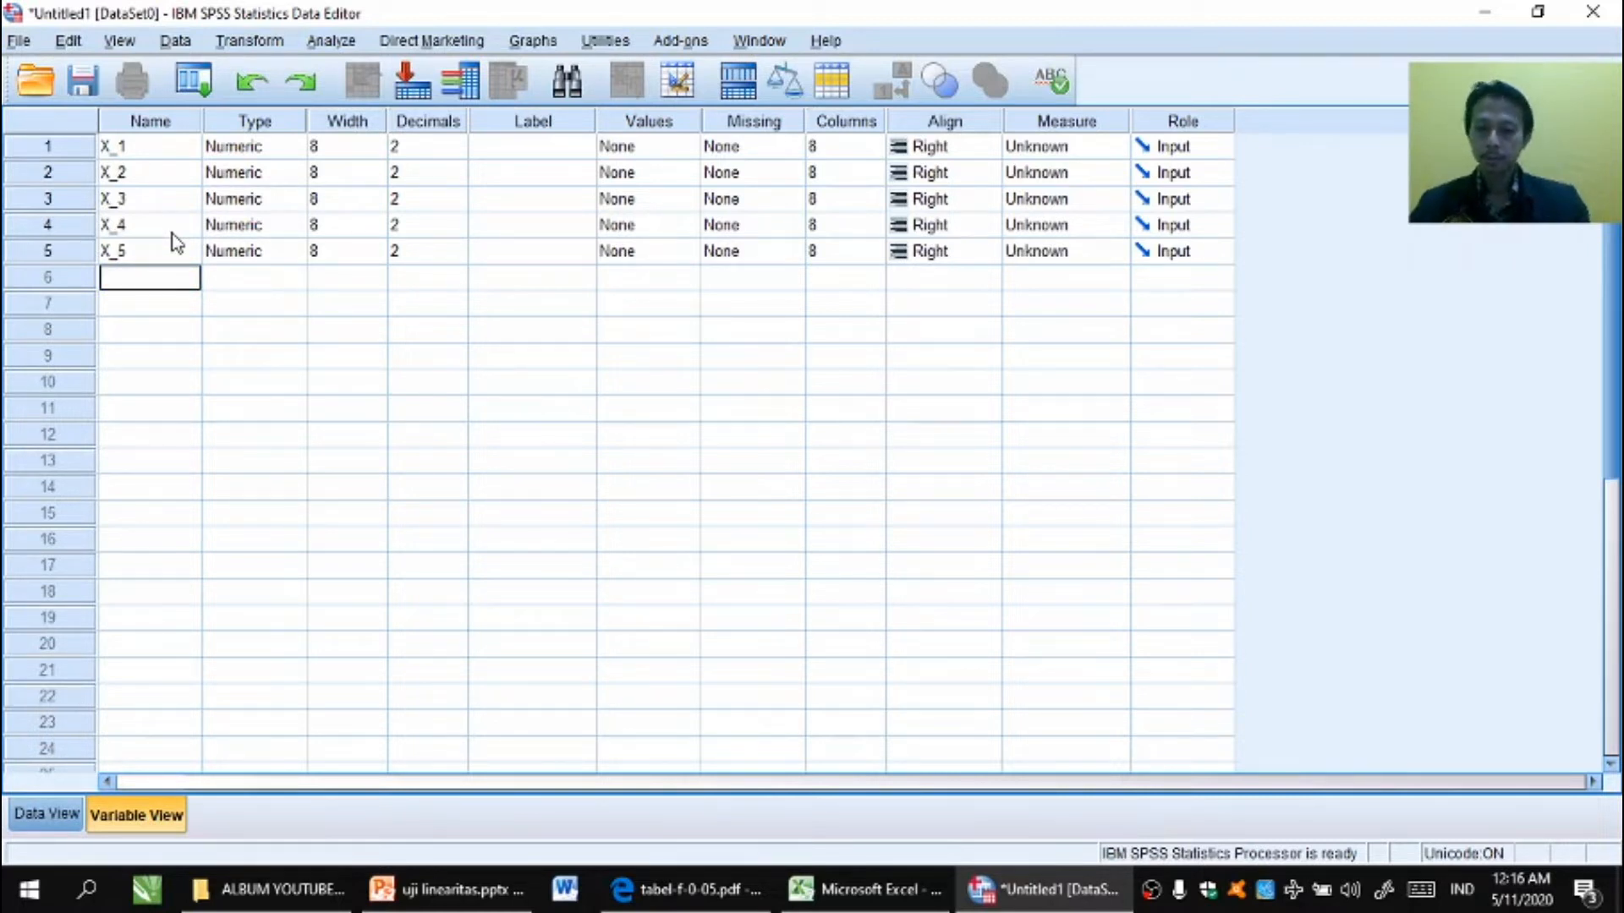
type("X_6")
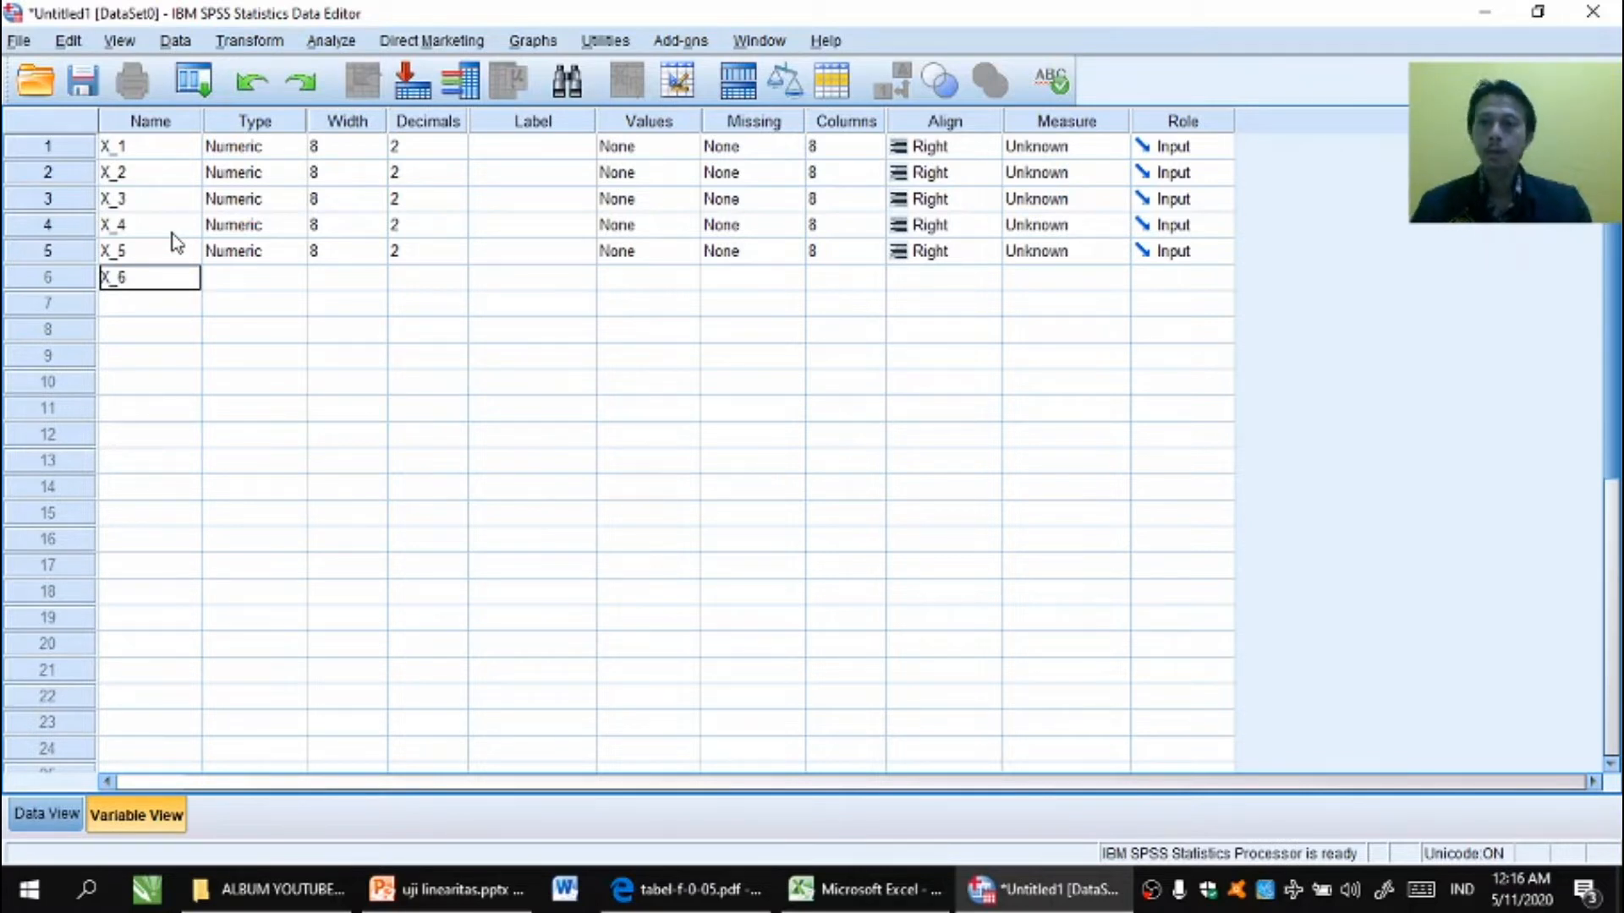
key("Return")
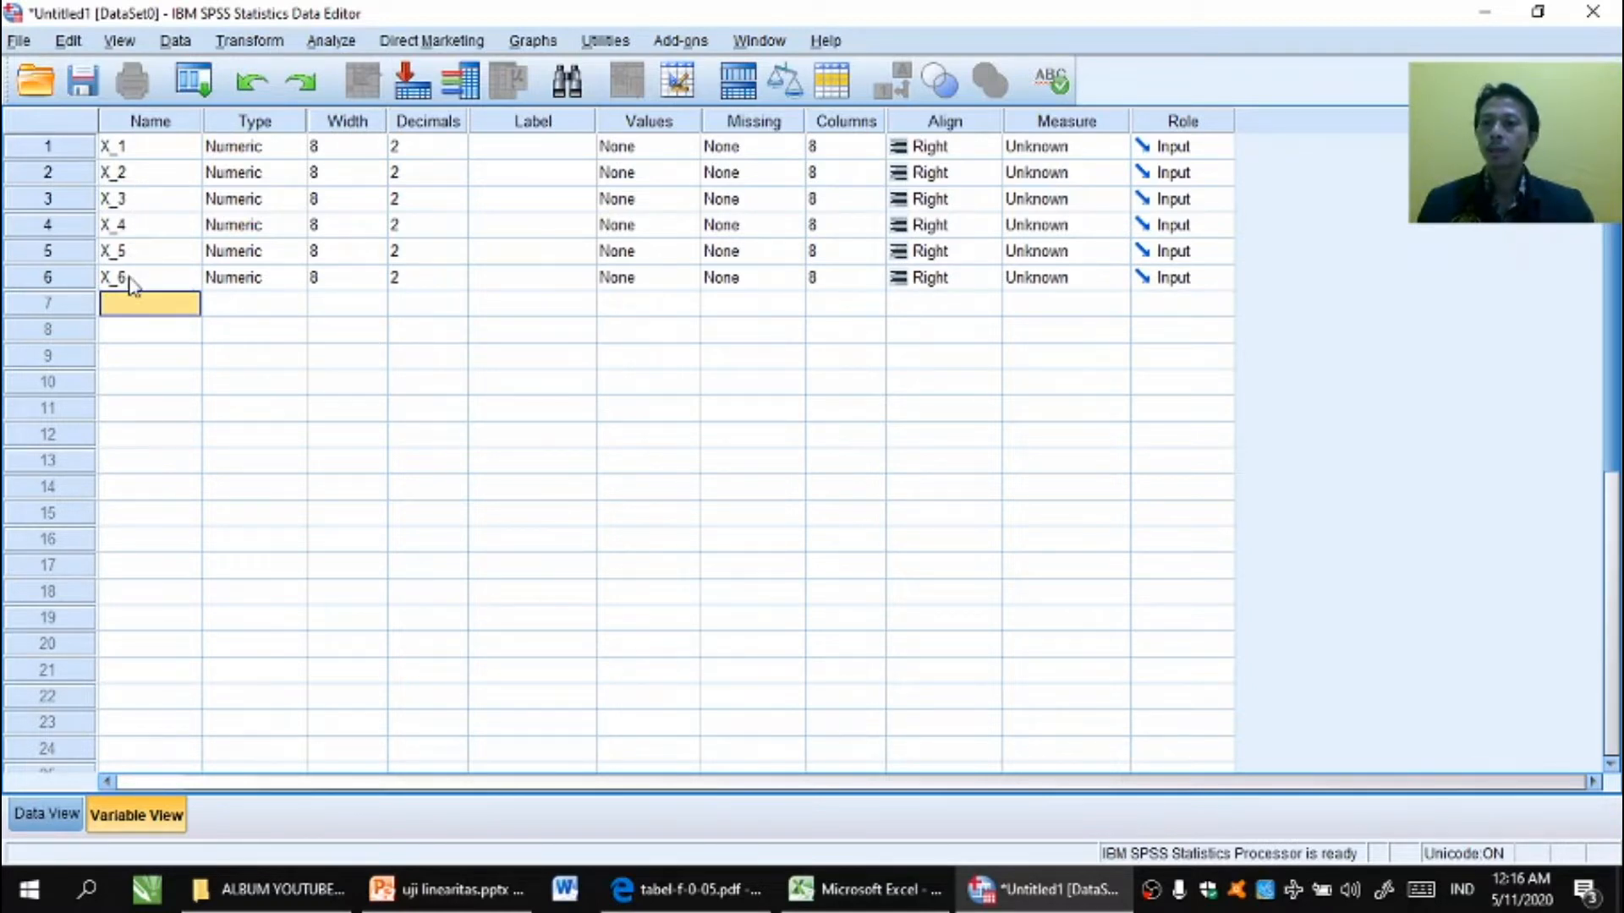
- Check the total column's heading in Excel and add the variable TOT_X in row 7 of the SPSS variable list
left_click(903, 894)
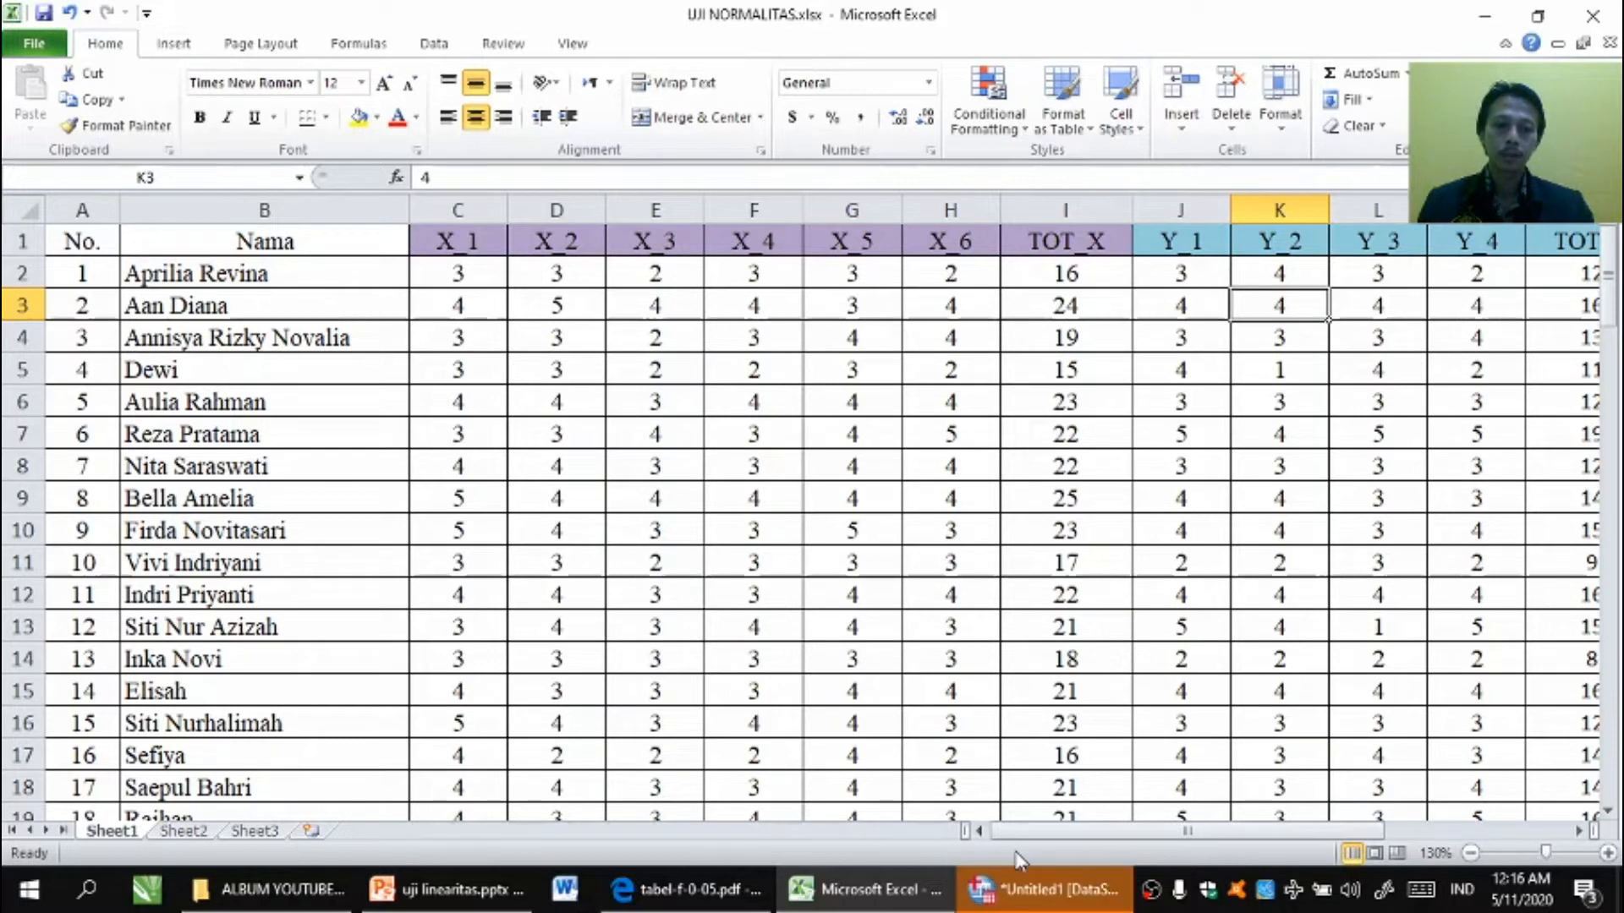
left_click(1040, 889)
type("TOT_")
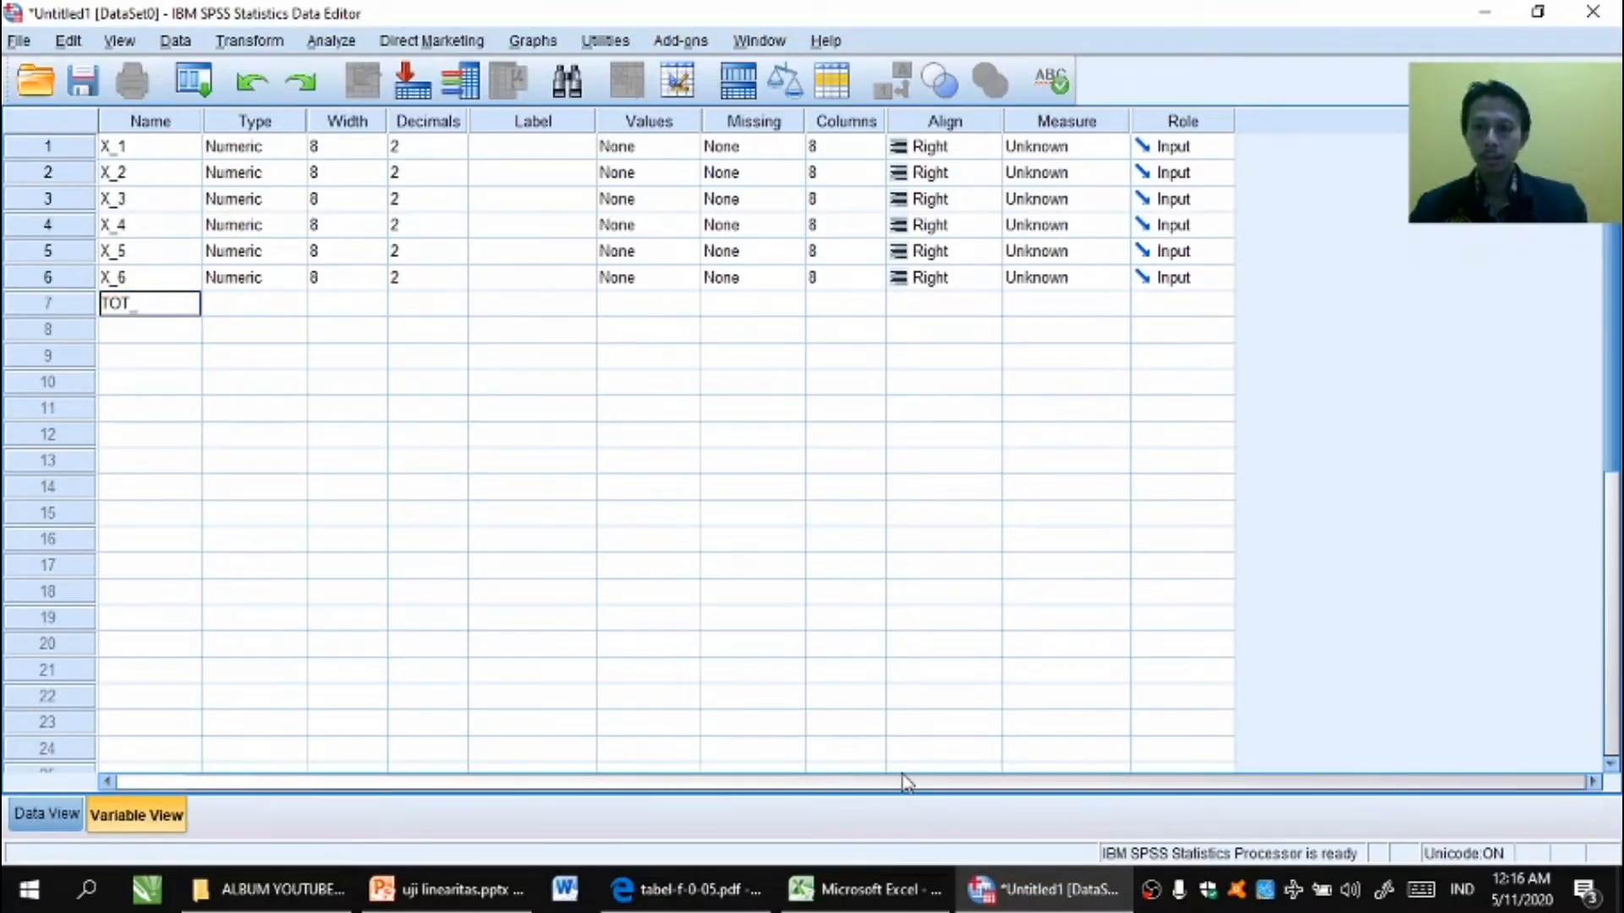
type("X")
key("Return")
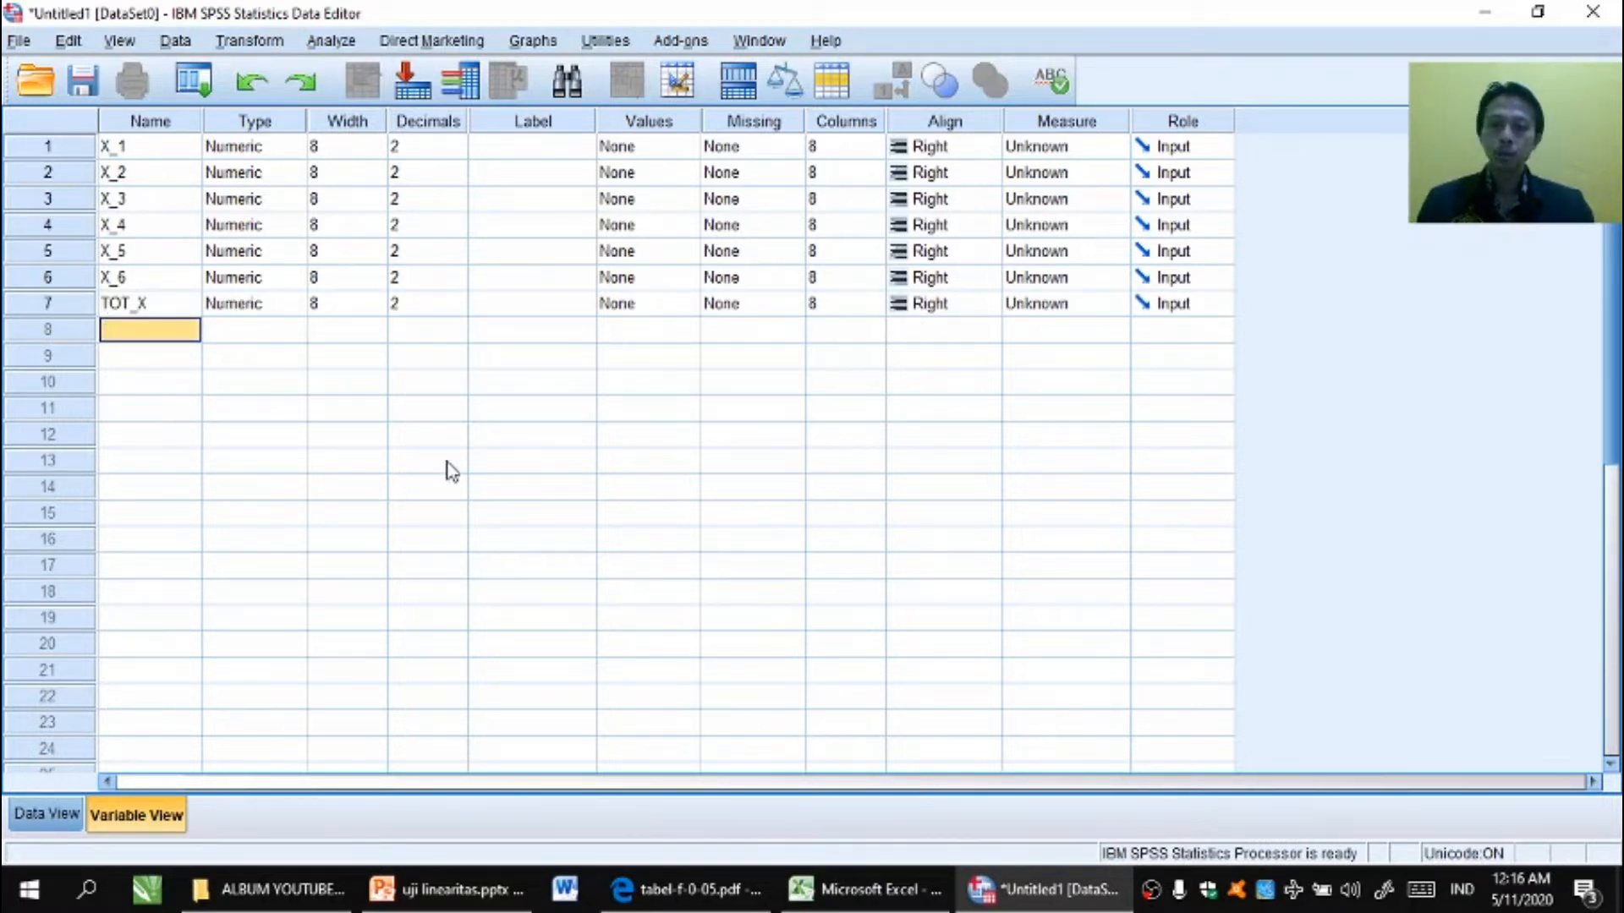
- In Excel, copy the headings Y_1 to TOT_Y in J1:N1 and paste them transposed into column O from cell O2
left_click(834, 892)
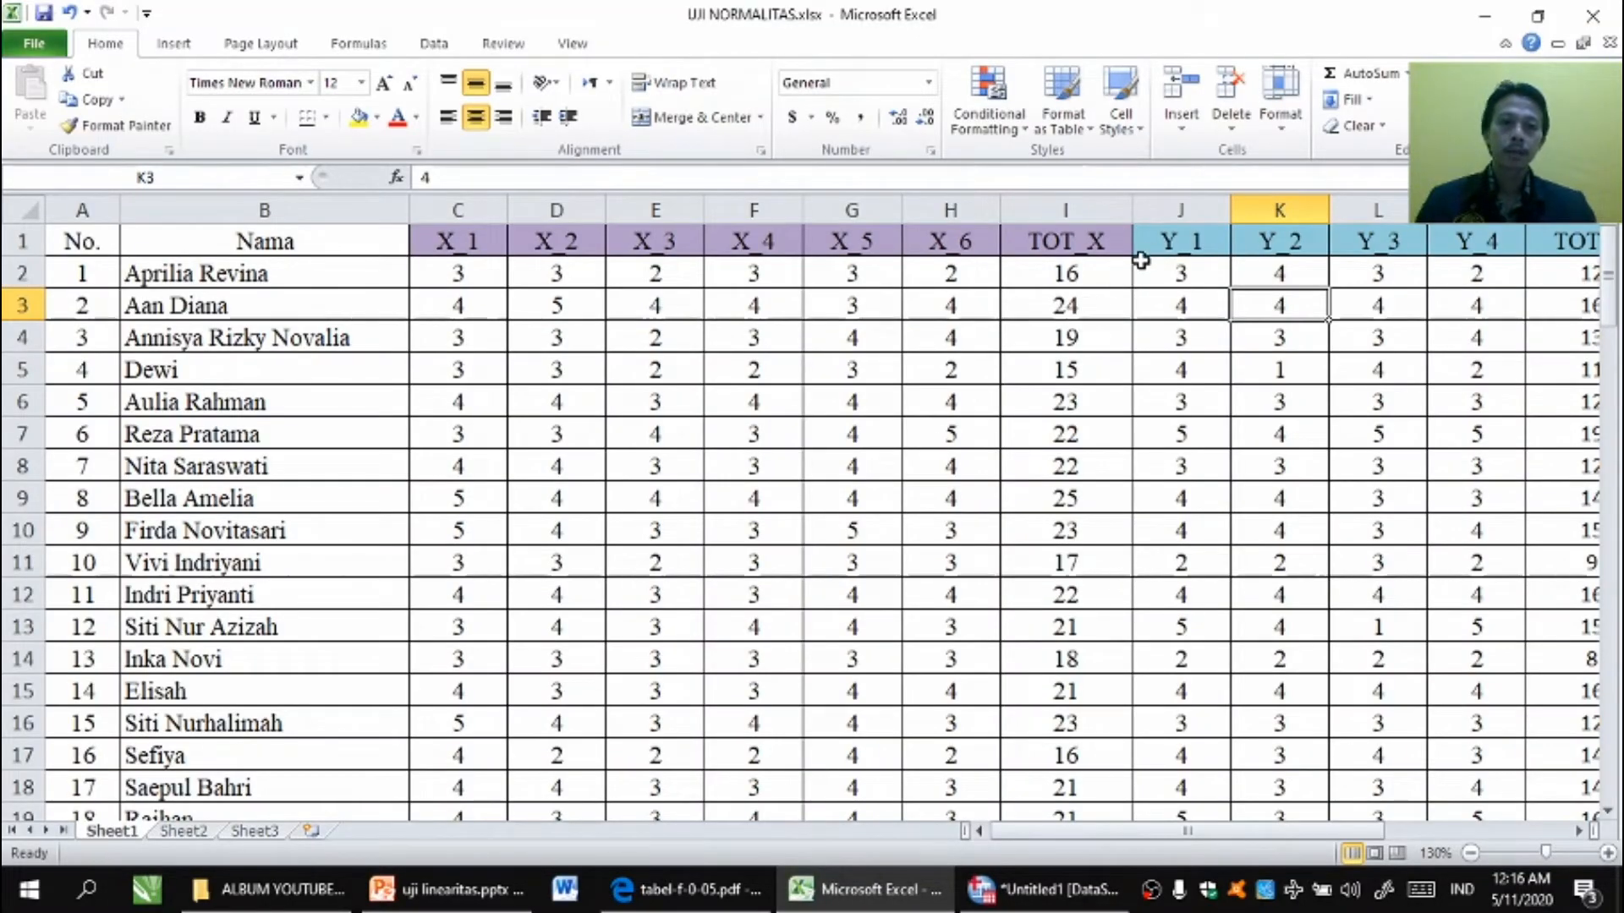
left_click(1157, 248)
mouse_move(1157, 248)
left_mouse_down()
mouse_move(1378, 247)
mouse_move(1159, 247)
left_mouse_up()
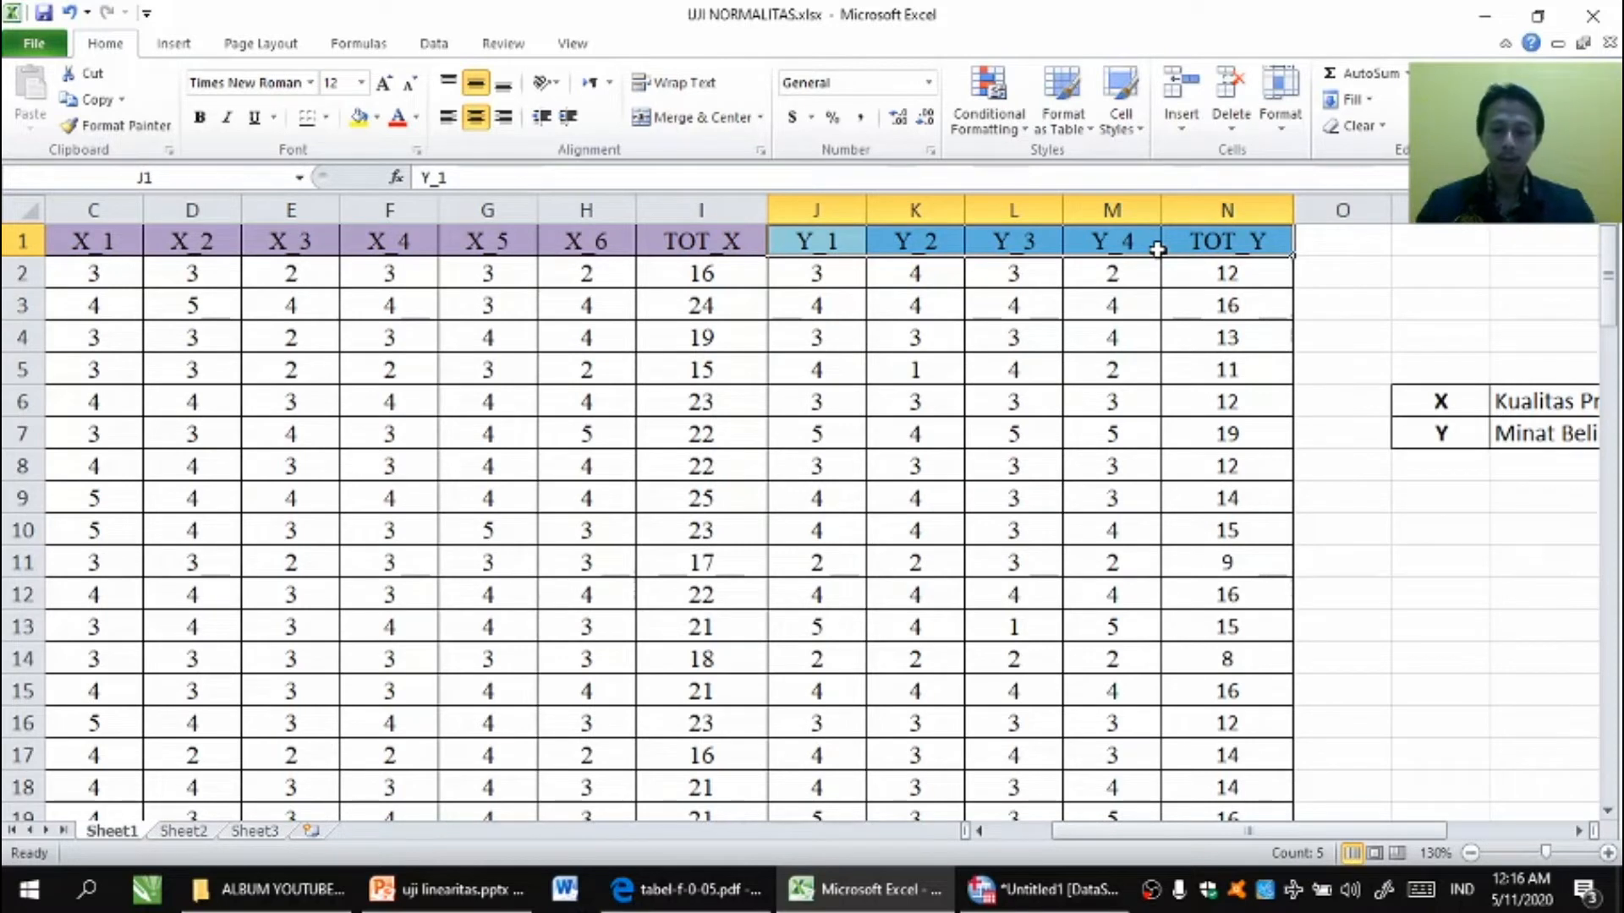
key("ctrl+c")
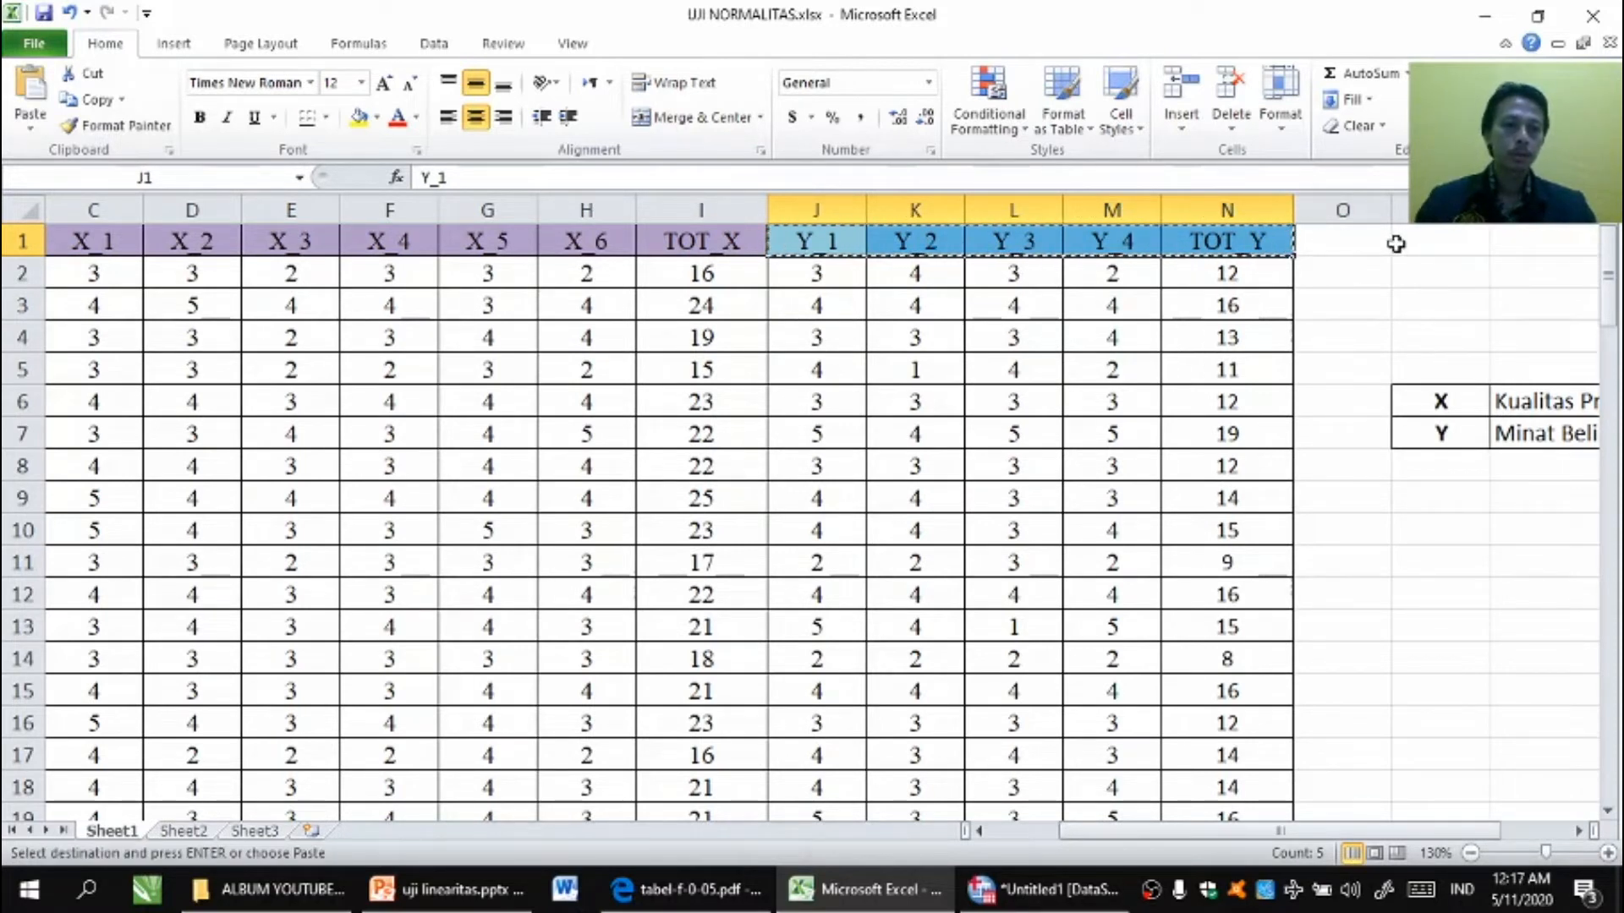
left_click(1331, 269)
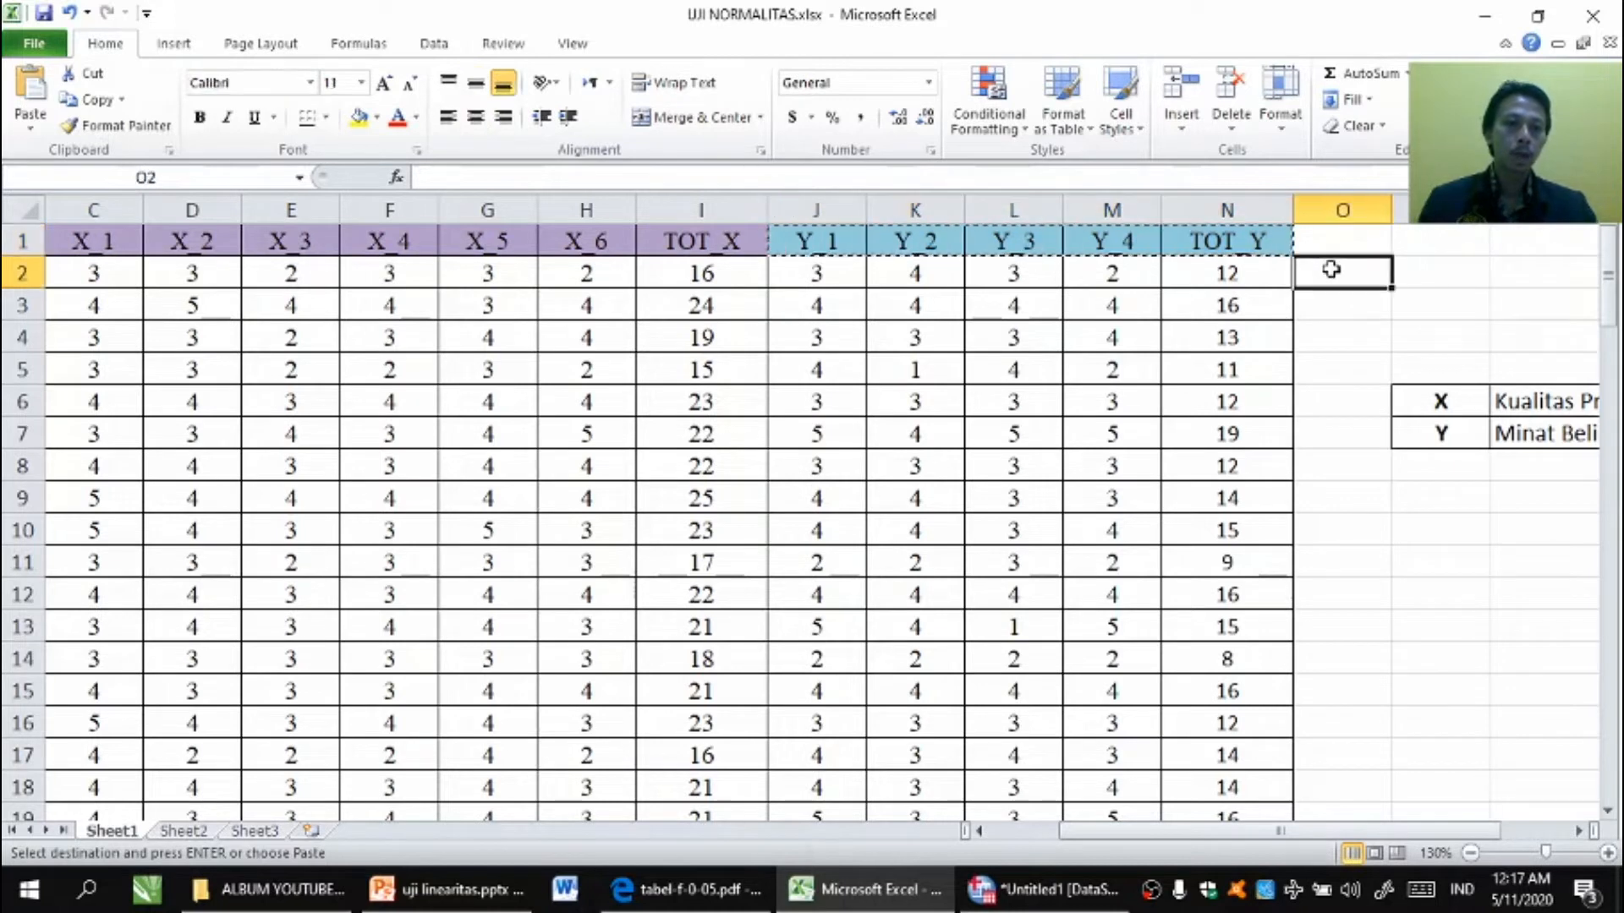
right_click(1334, 272)
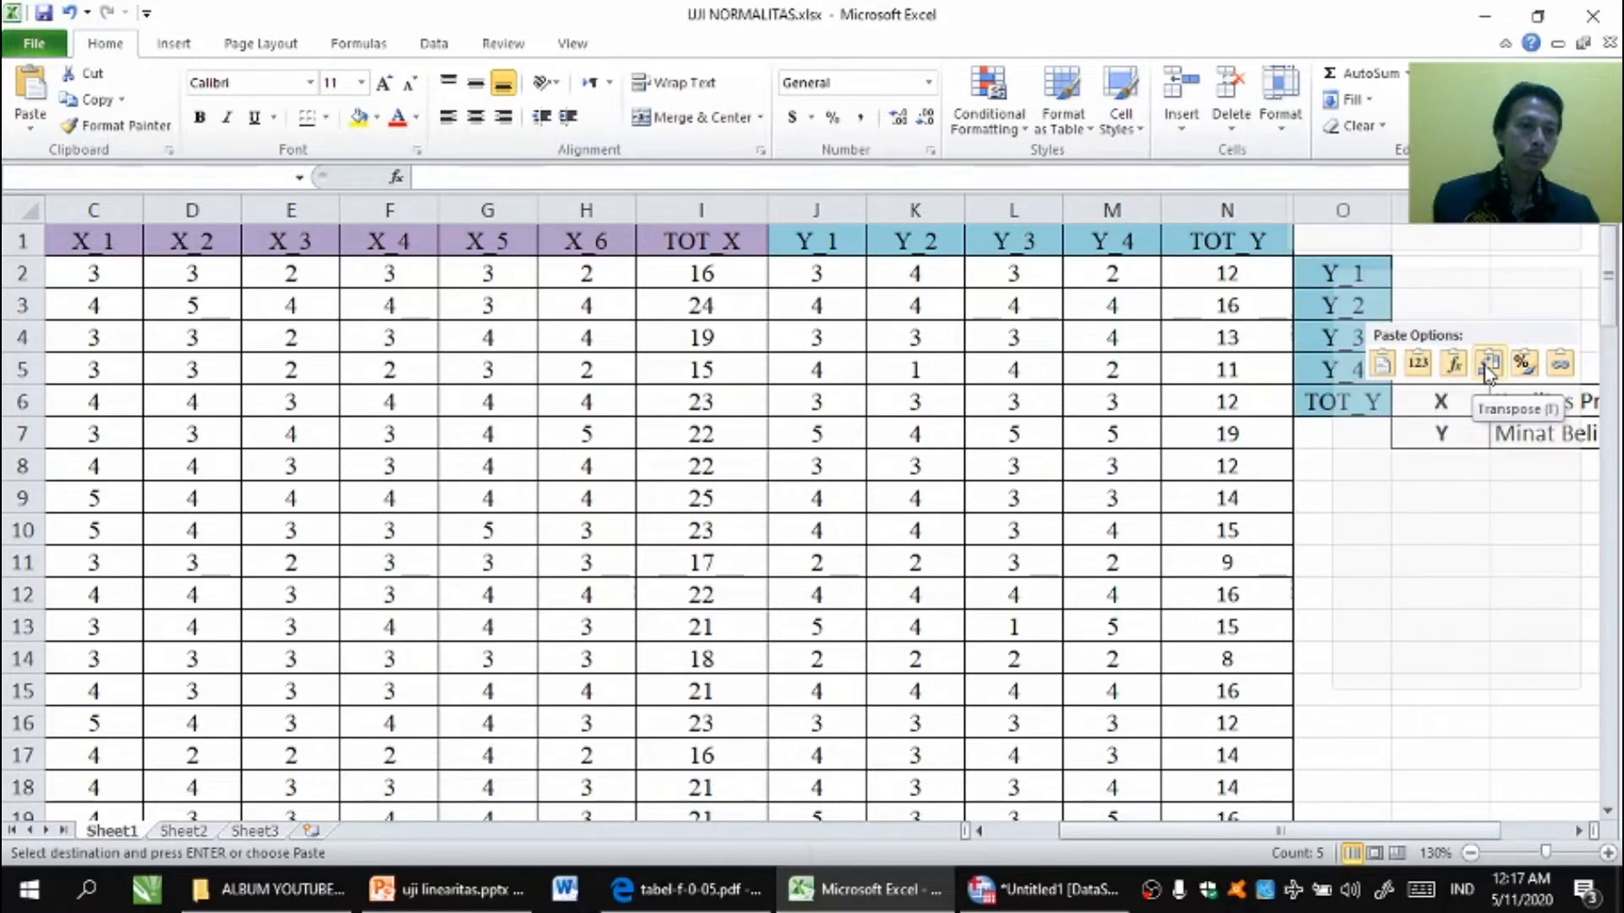
left_click(1489, 366)
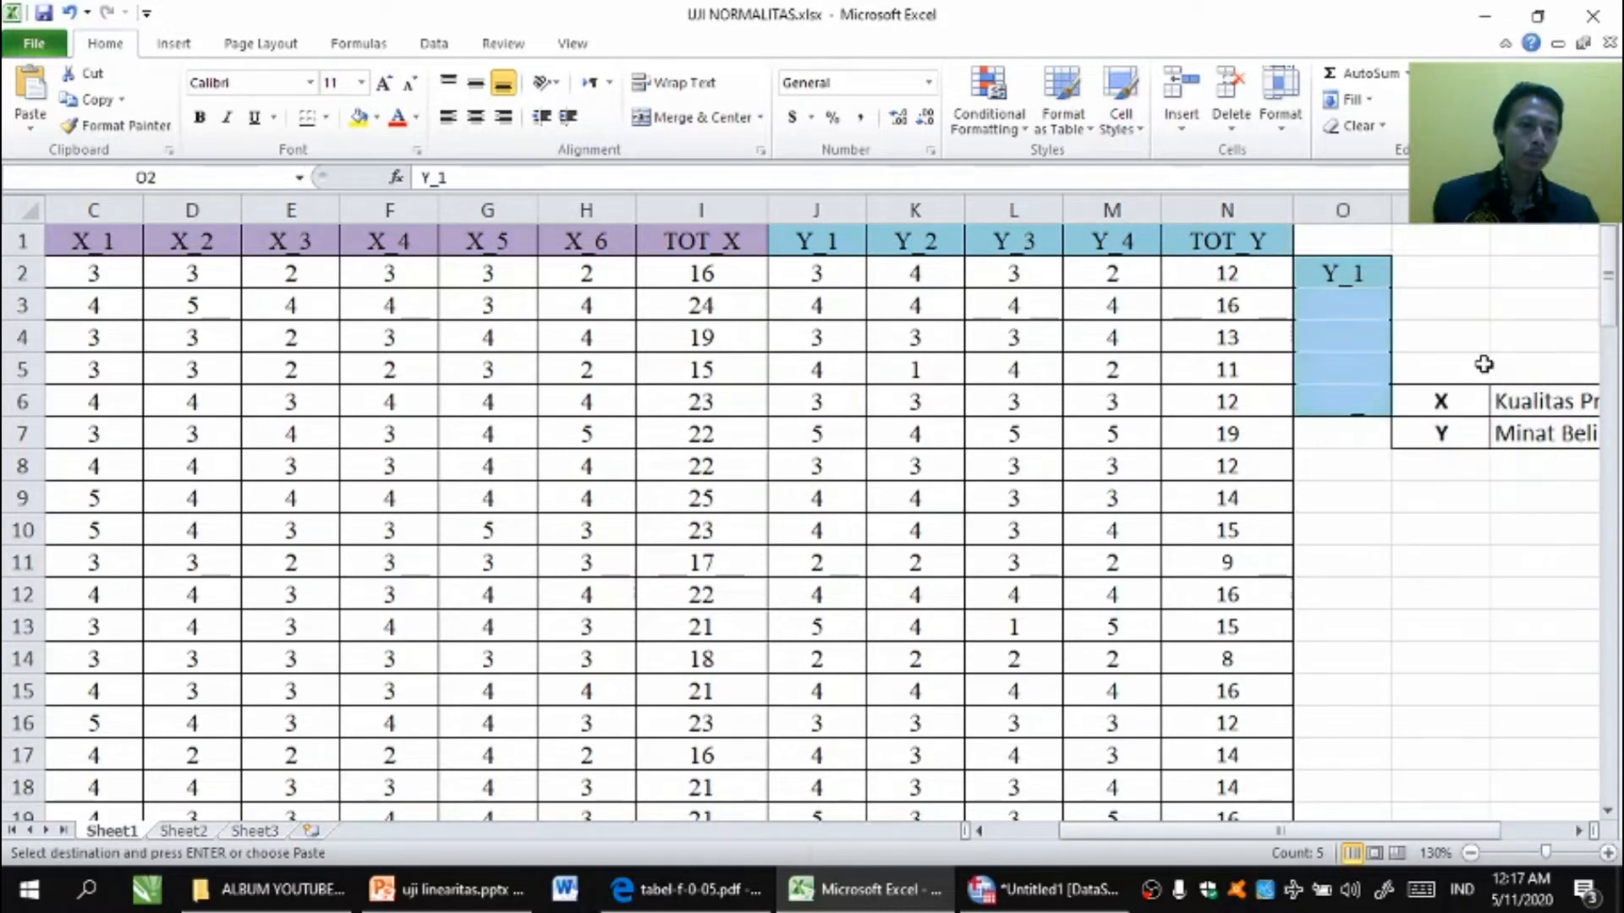
- Copy the transposed headings in O2:O6 and paste them as variable names in SPSS, starting at row 8
right_click(1335, 282)
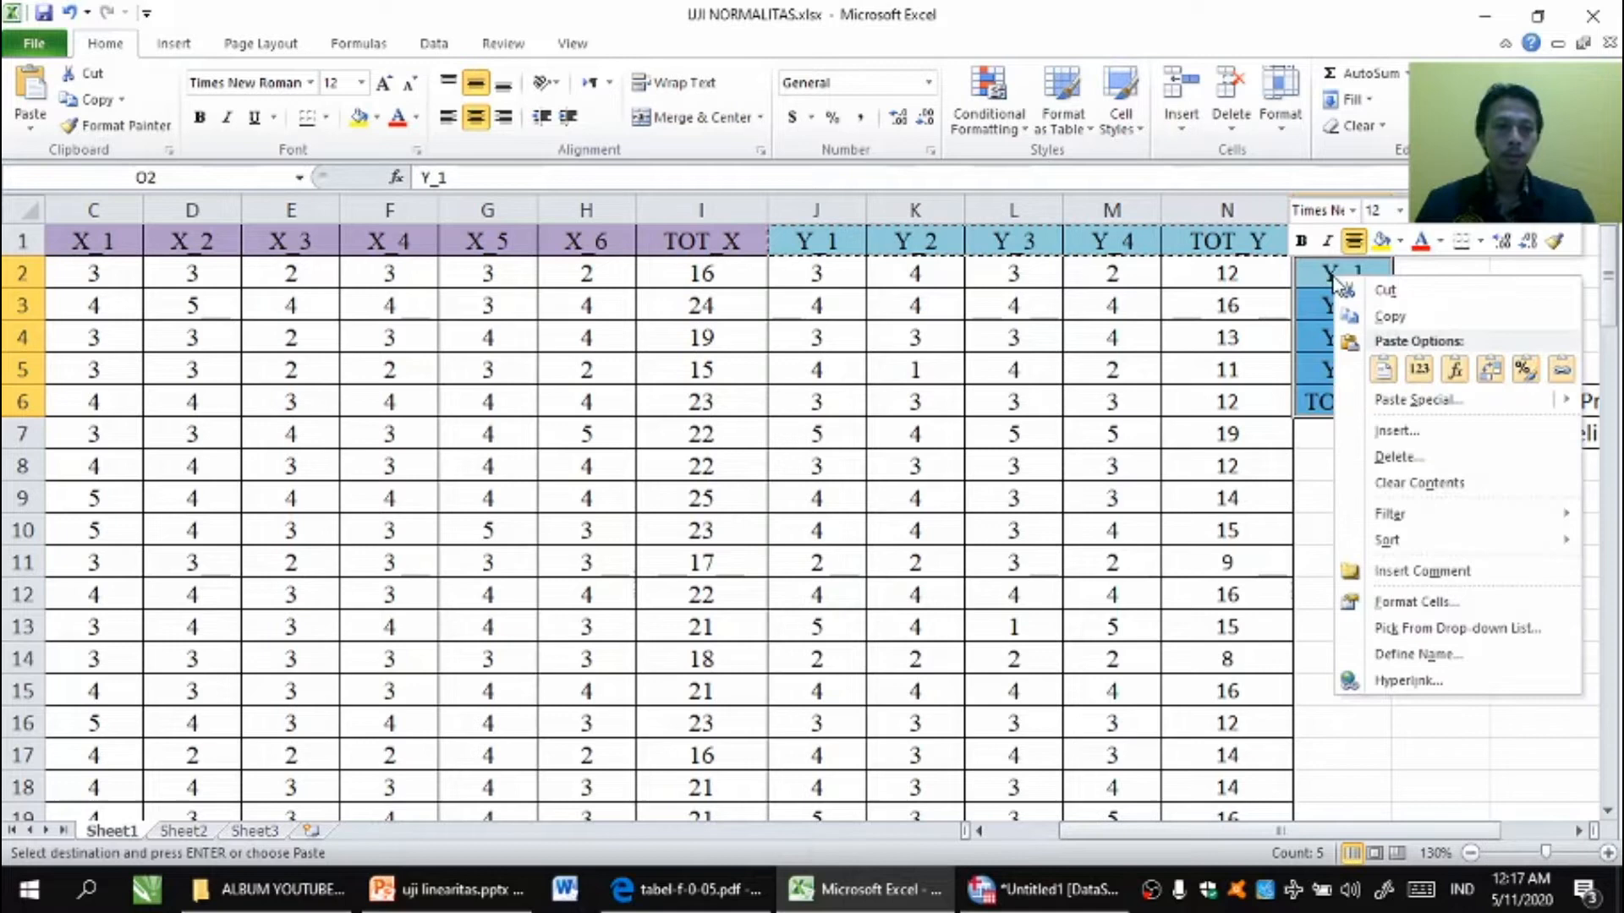
left_click(1387, 316)
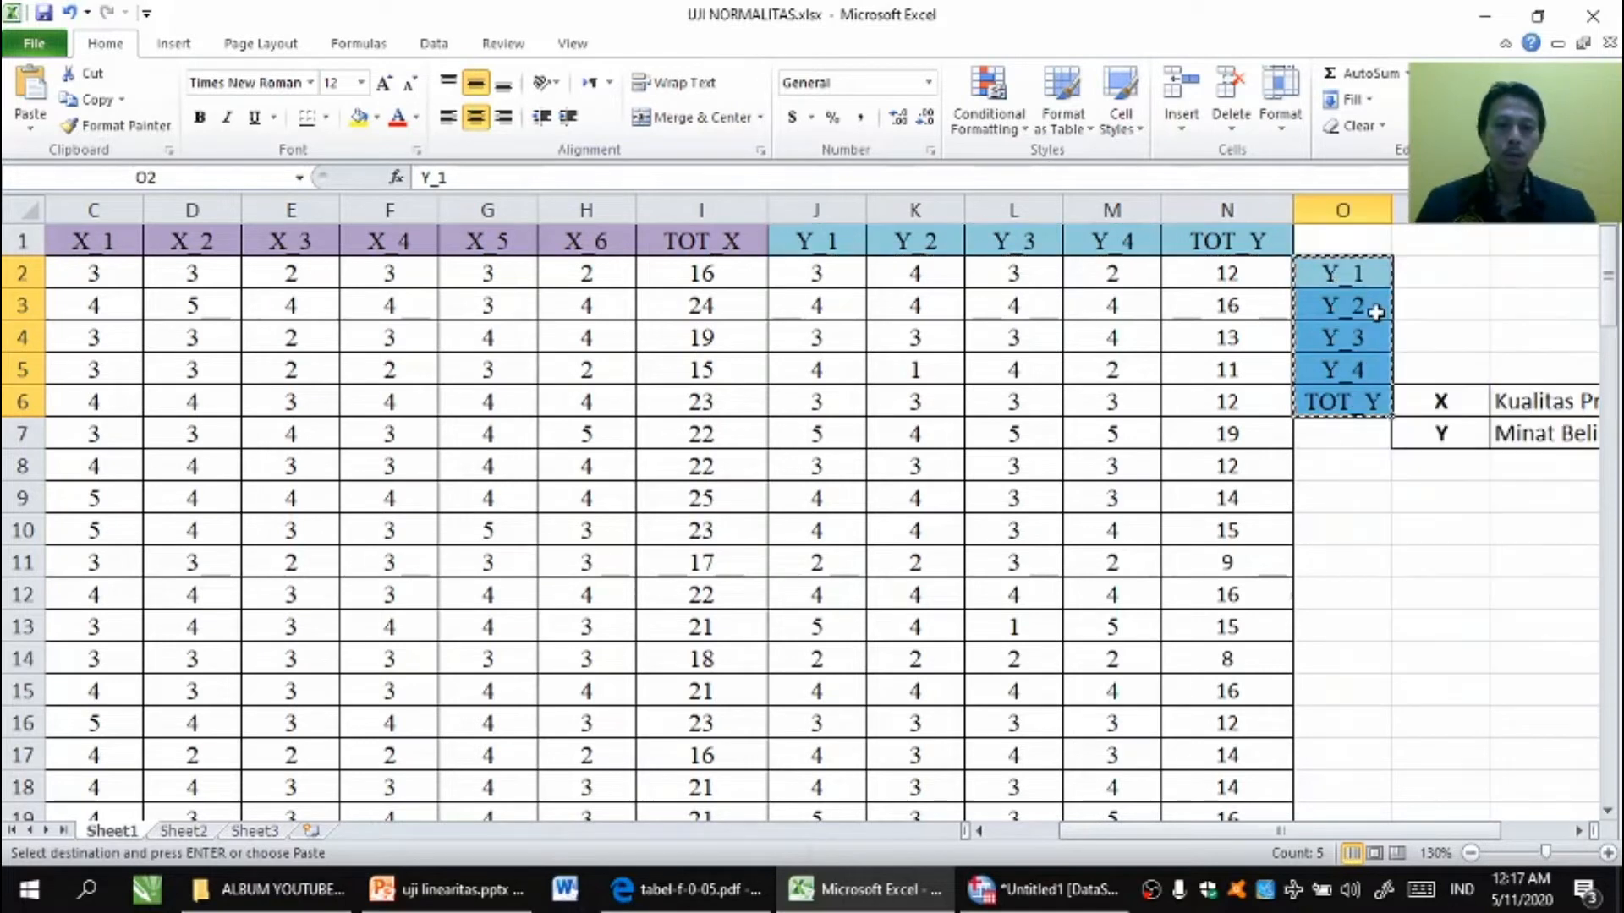
left_click(1057, 890)
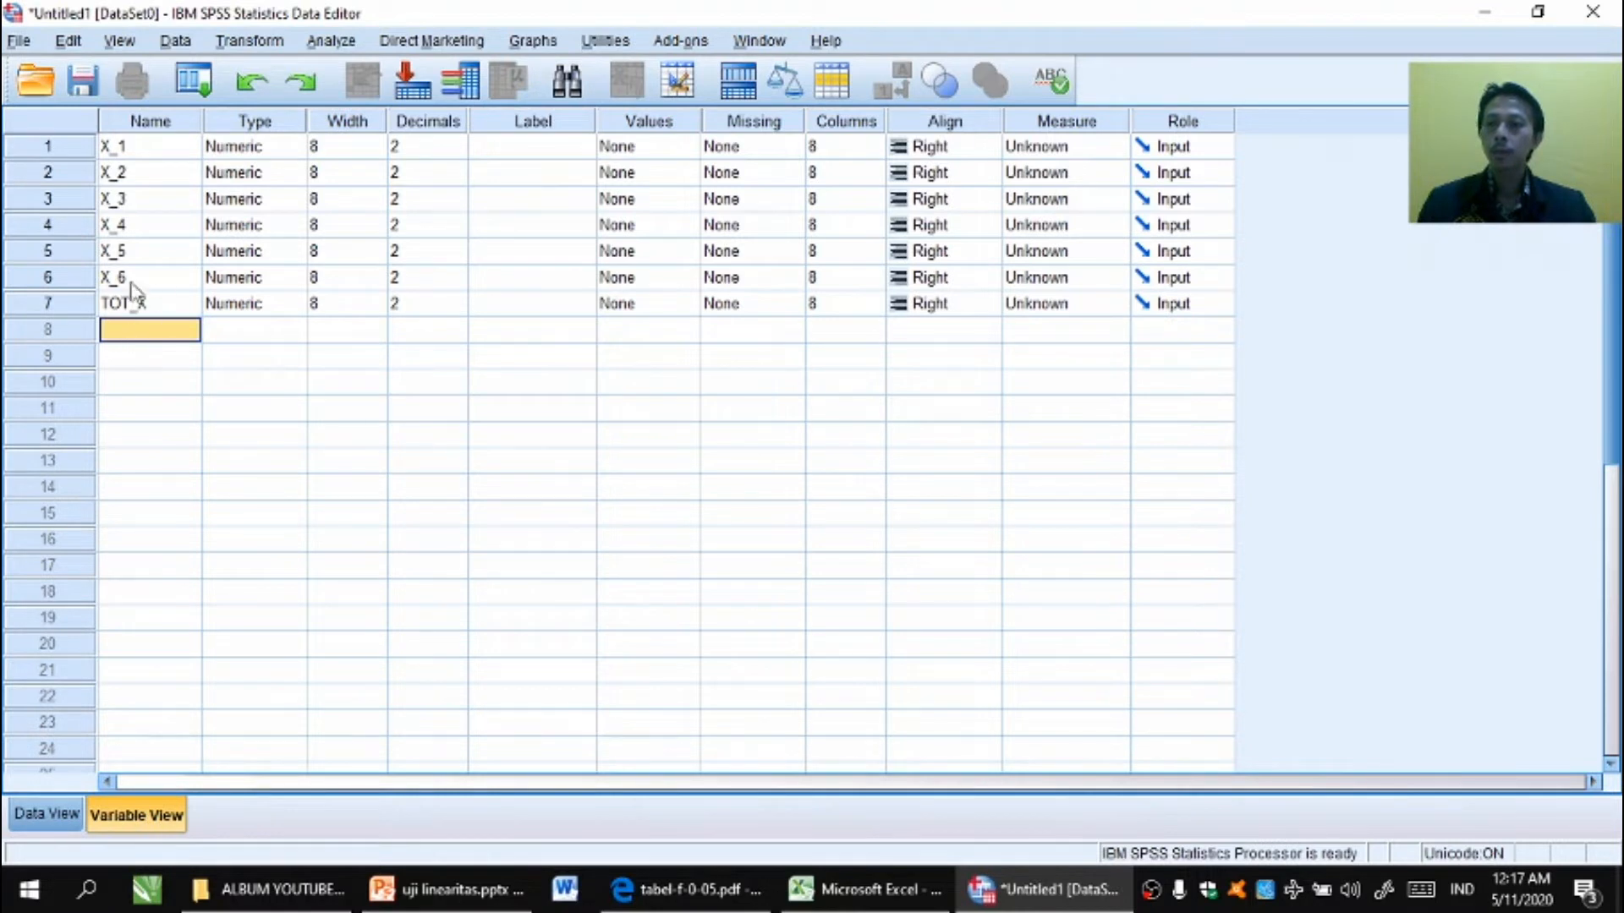
right_click(124, 336)
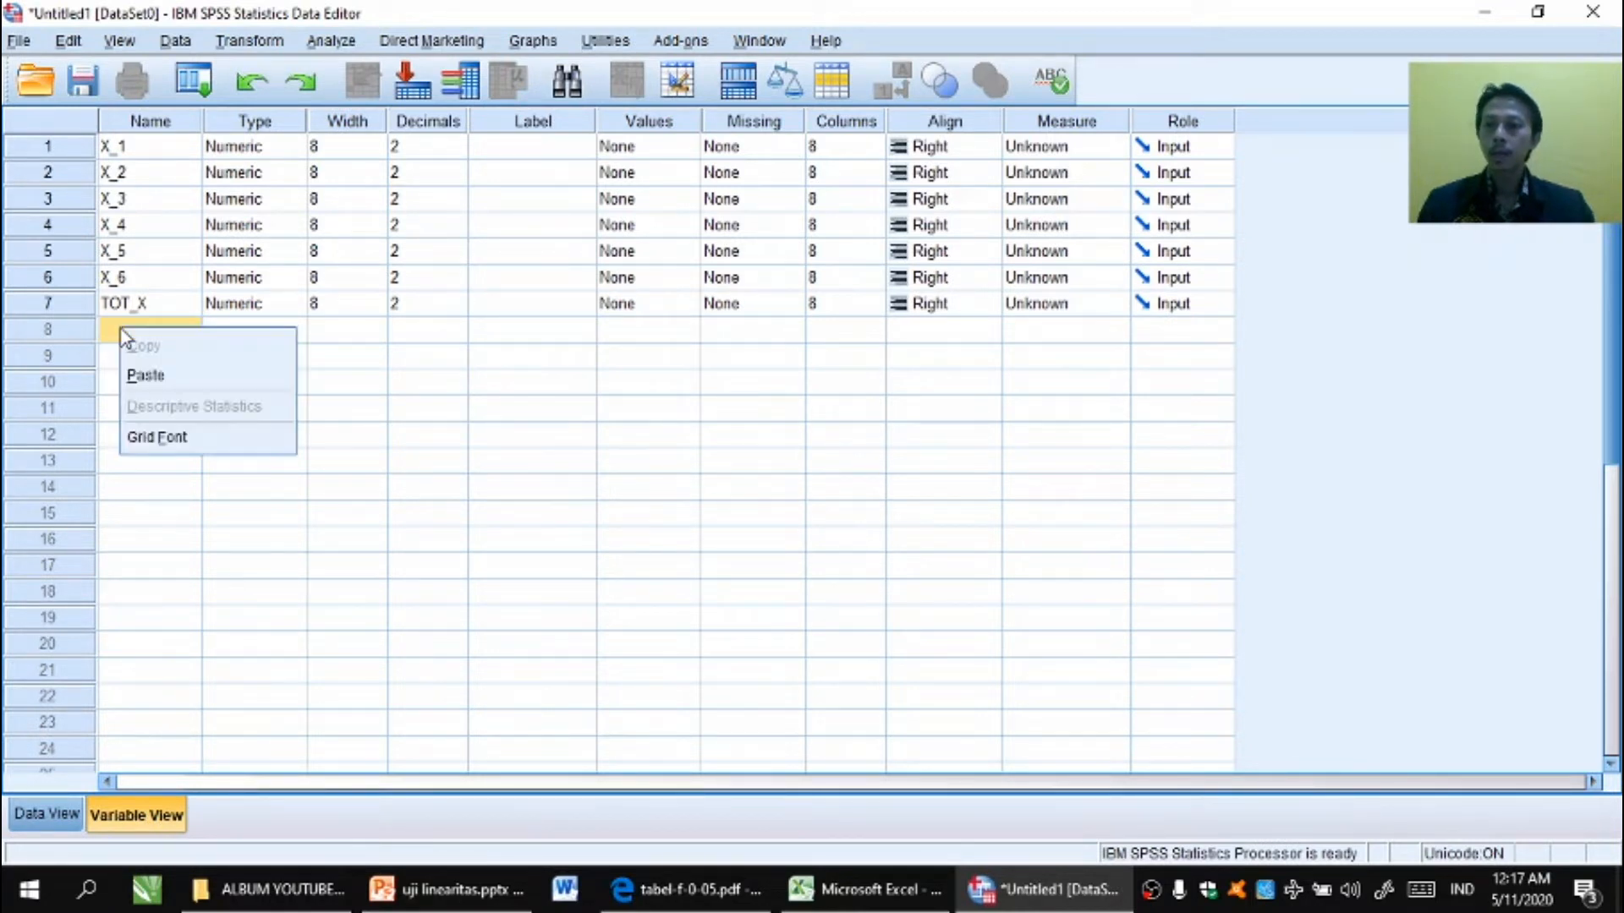
left_click(139, 377)
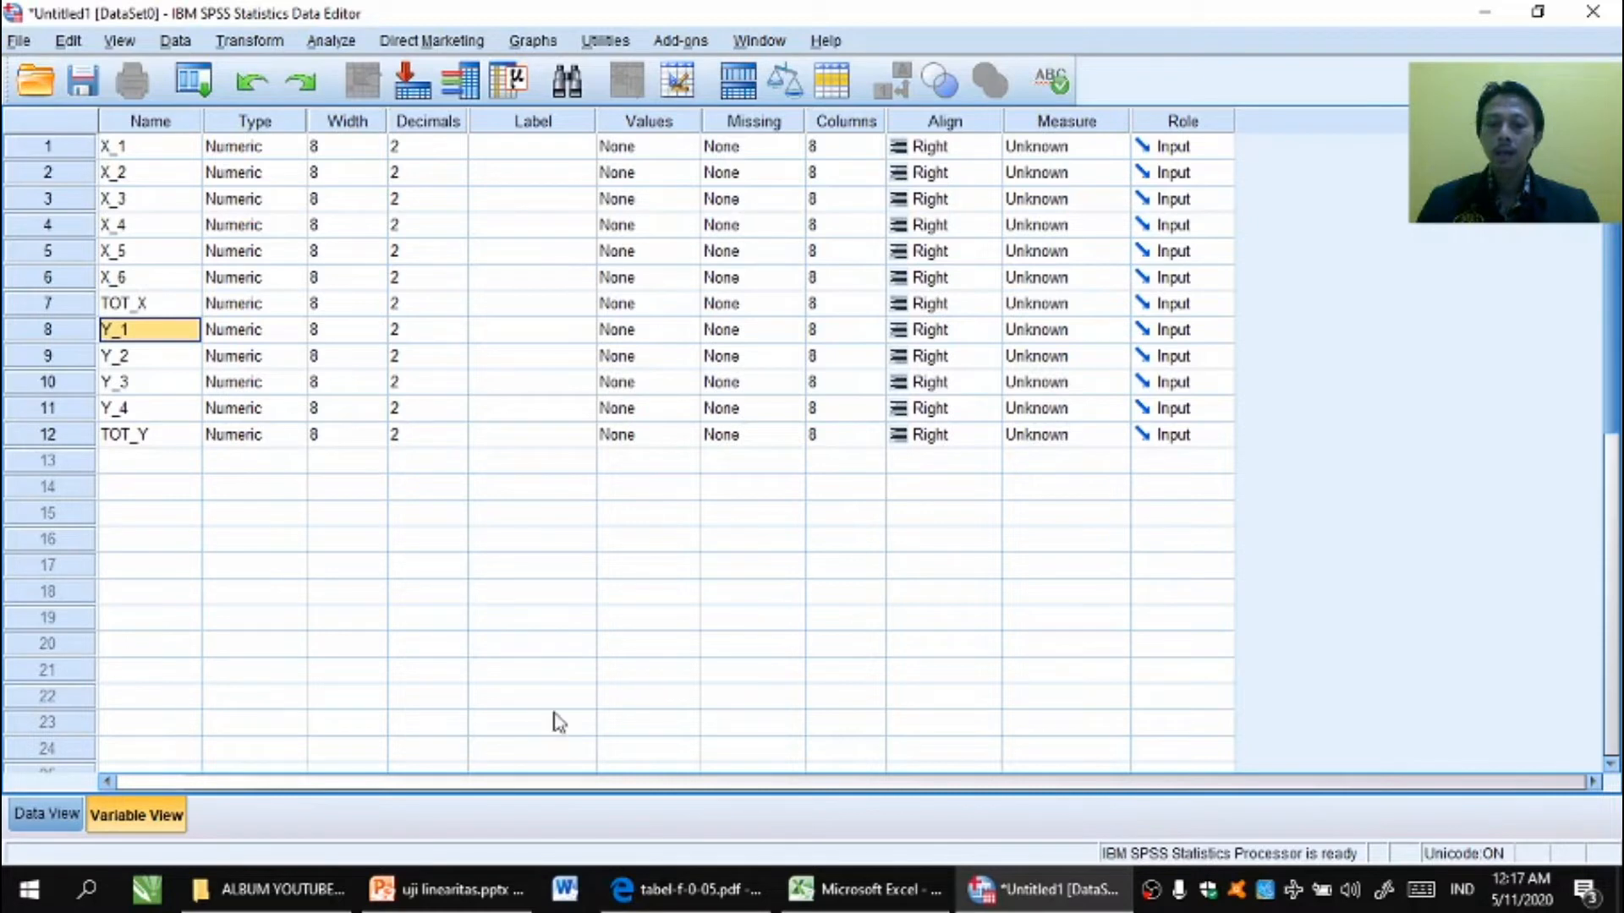
- Switch to Excel and copy all the scores from X_1 to TOT_Y in C2:N101, without the heading row
left_click(848, 888)
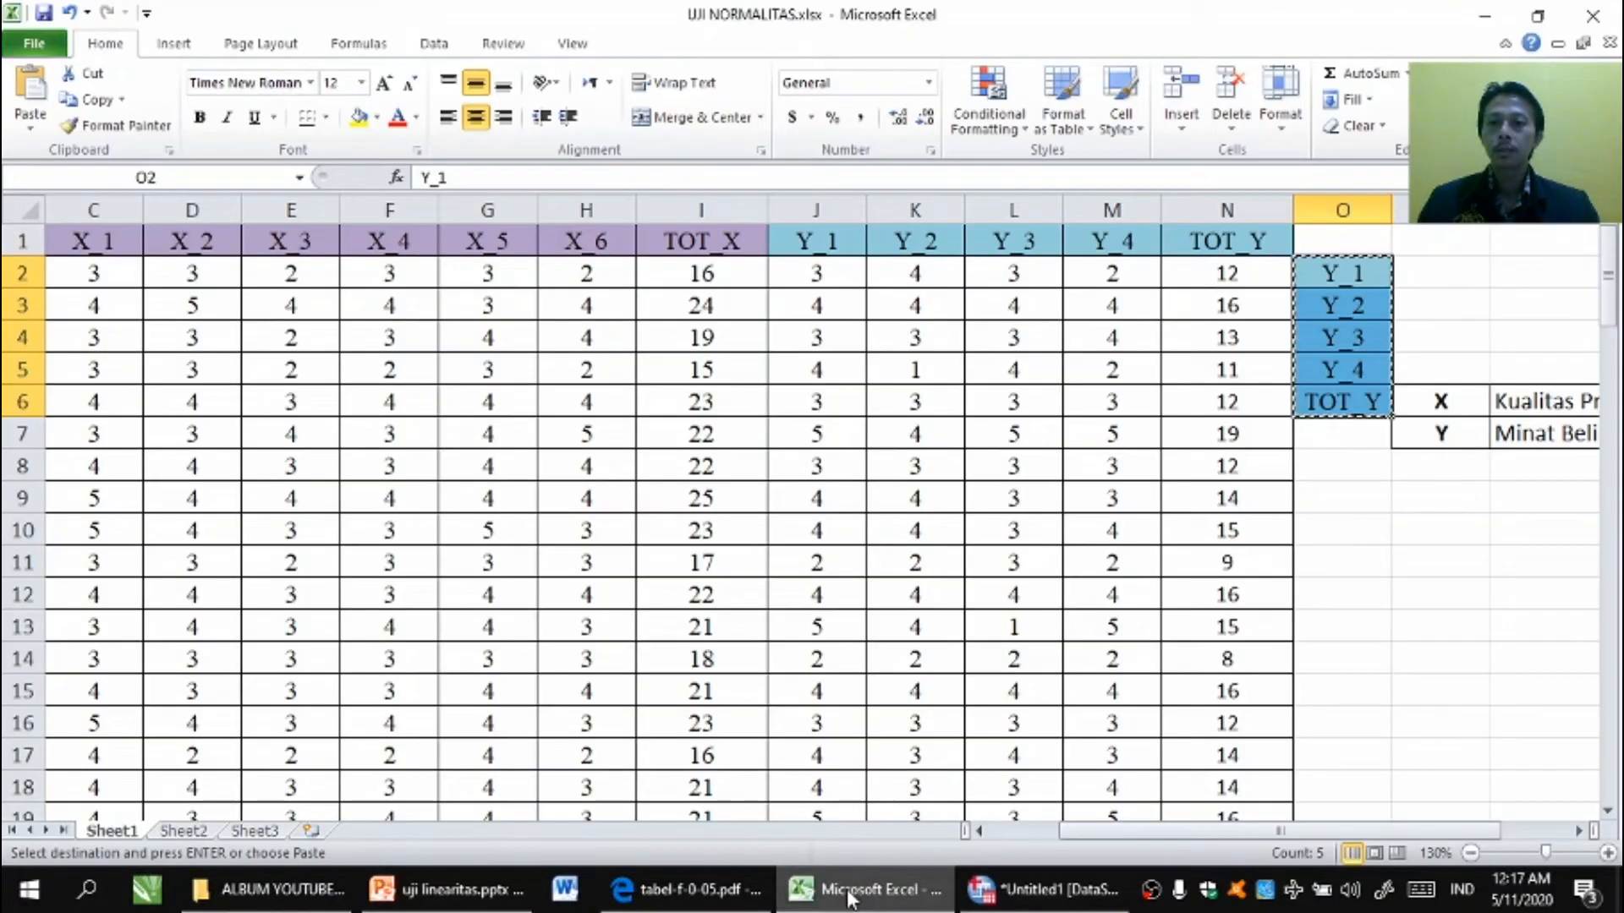
key("Escape")
left_click(189, 319)
left_click(135, 285)
key("Left")
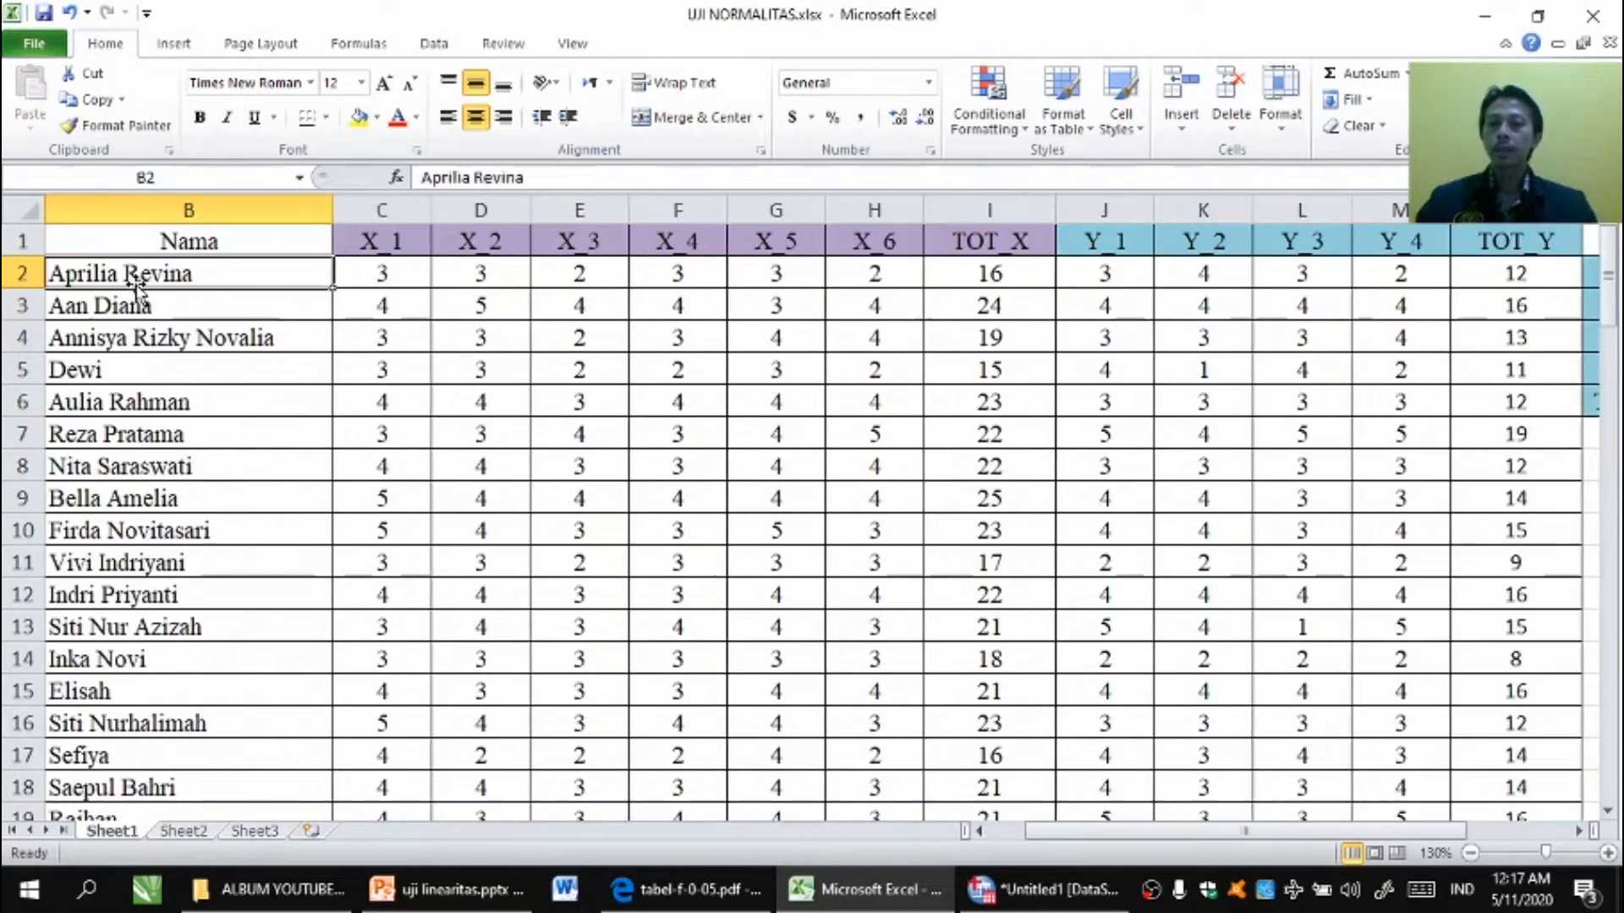
key("Left")
key("Right")
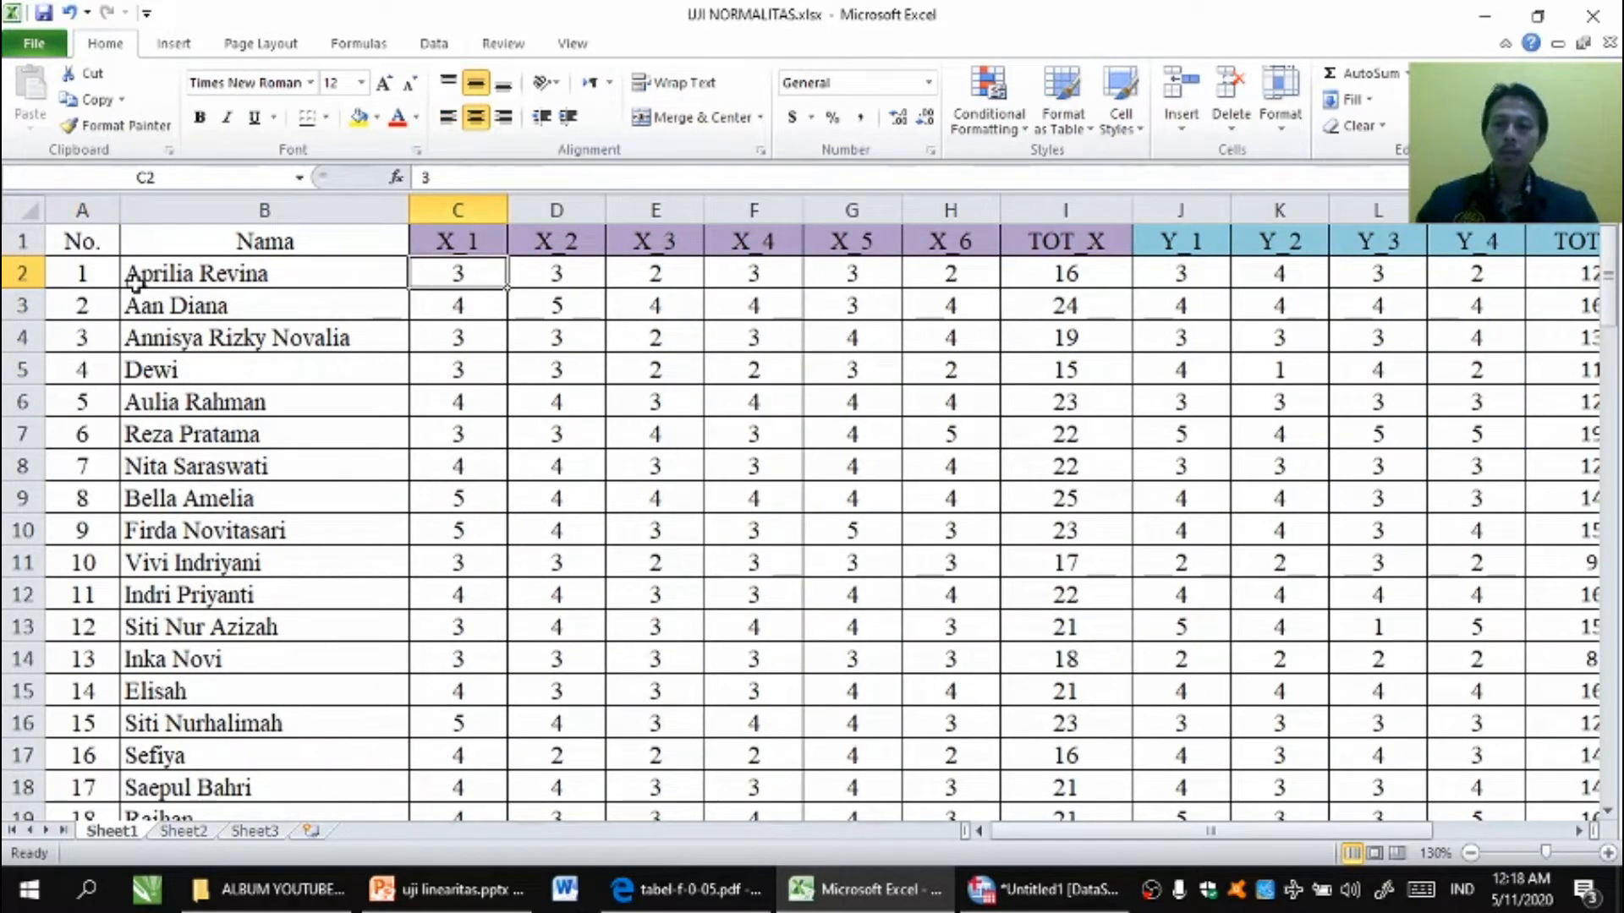
key("shift+Right")
key("shift+Right")
key("shift+Right")
key("shift+Right")
key("shift+Right")
key("shift+Right")
key("shift+Right")
key("shift+Right")
key("shift+Right")
key("shift+Right")
key("shift+Right")
key("shift+Right")
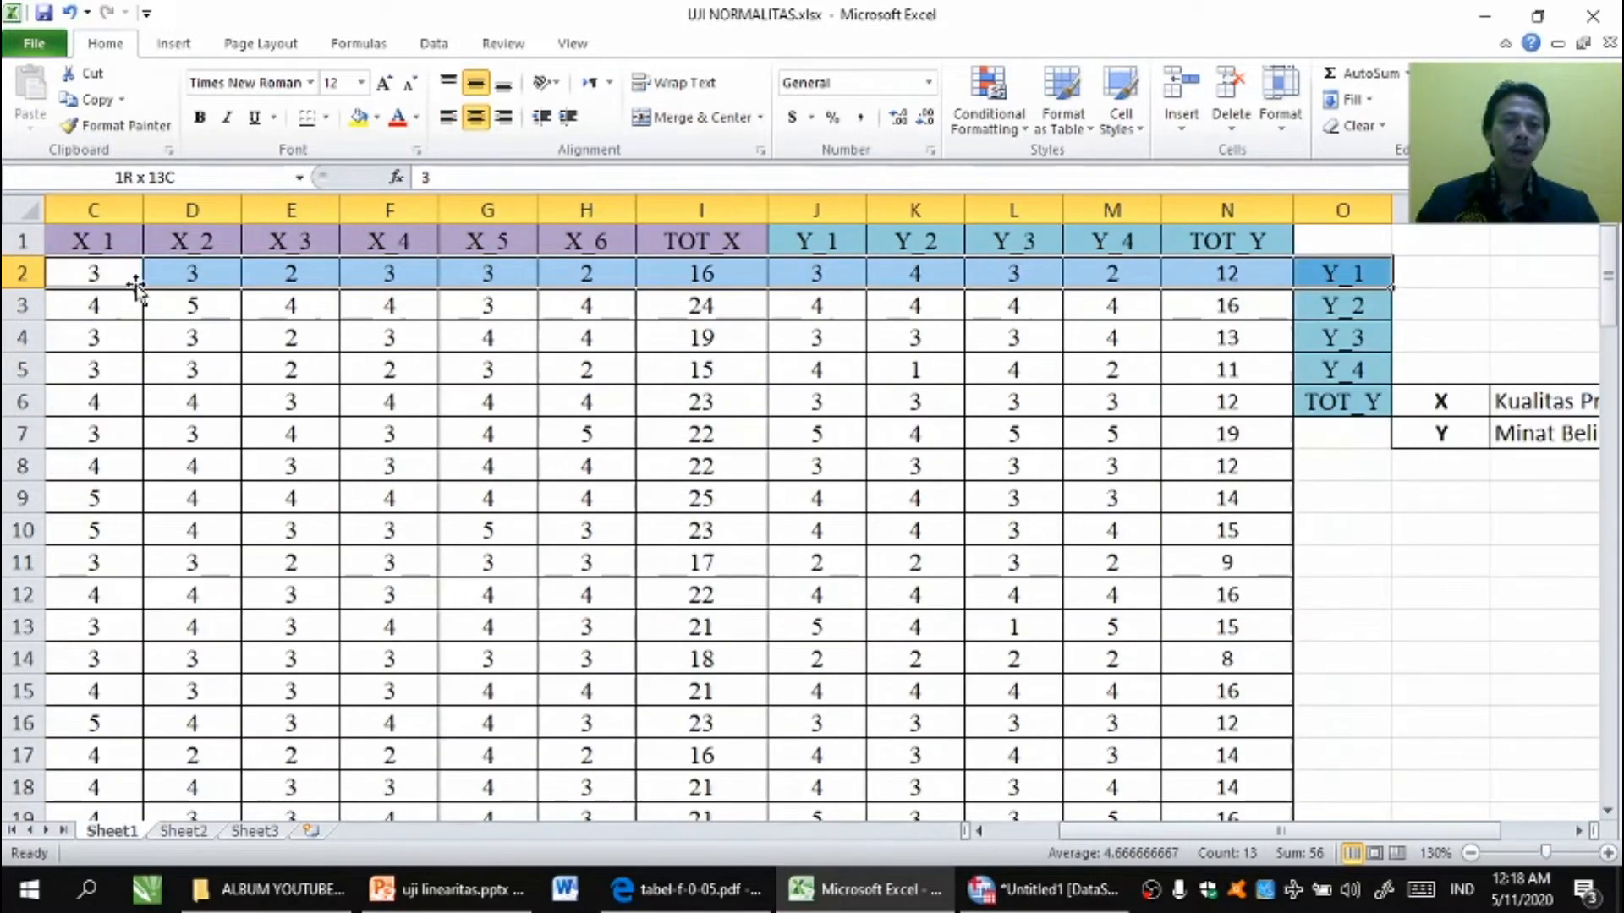
key("shift+Left")
key("shift+Down")
key("shift+Down")
key("shift+Down")
key("shift+Down")
key("shift+Down")
key("shift+Down")
key("shift+Down")
key("shift+Down")
key("shift+Down")
key("shift+Down")
key("shift+Down")
key("shift+Down")
key("shift+Down")
key("shift+Down")
key("shift+Down")
key("shift+Down")
key("shift+Down")
key("shift+Down")
key("shift+Down")
key("shift+Down")
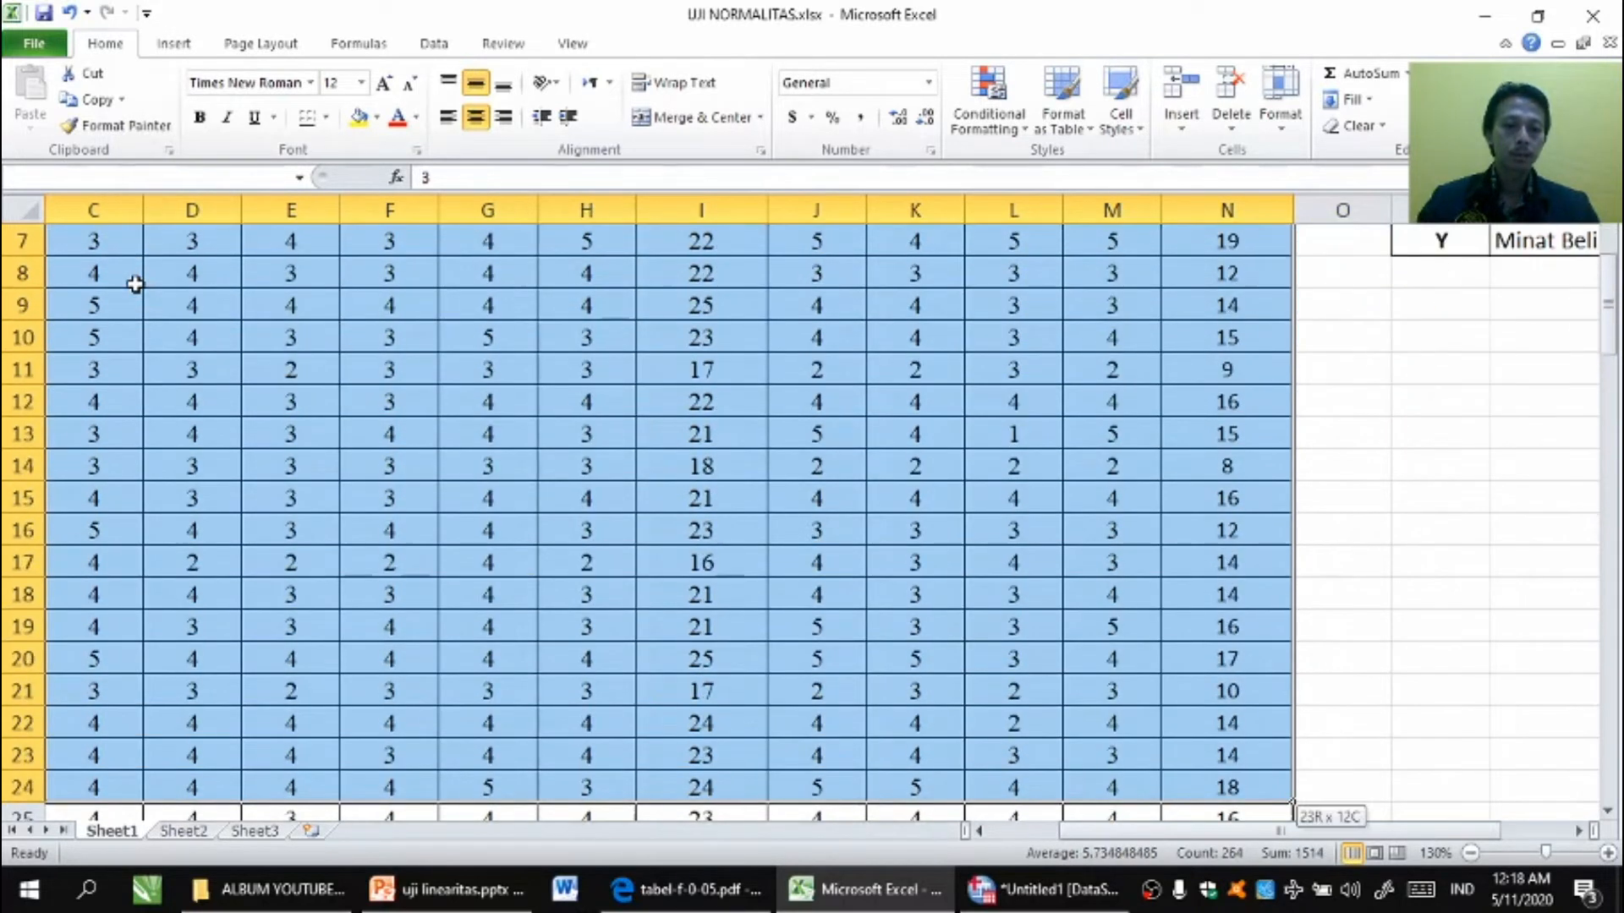
key("shift+Down")
key("shift+Down")
key("shift+Down")
key("shift+Down")
key("shift+Down")
key("shift+Down")
key("shift+Down")
key("shift+Down")
key("shift+Down")
key("shift+Down")
key("shift+Down")
key("shift+Down")
key("shift+Down")
key("shift+Down")
key("shift+Down")
key("shift+Down")
key("shift+Down")
key("shift+Down")
key("shift+Down")
key("shift+Down")
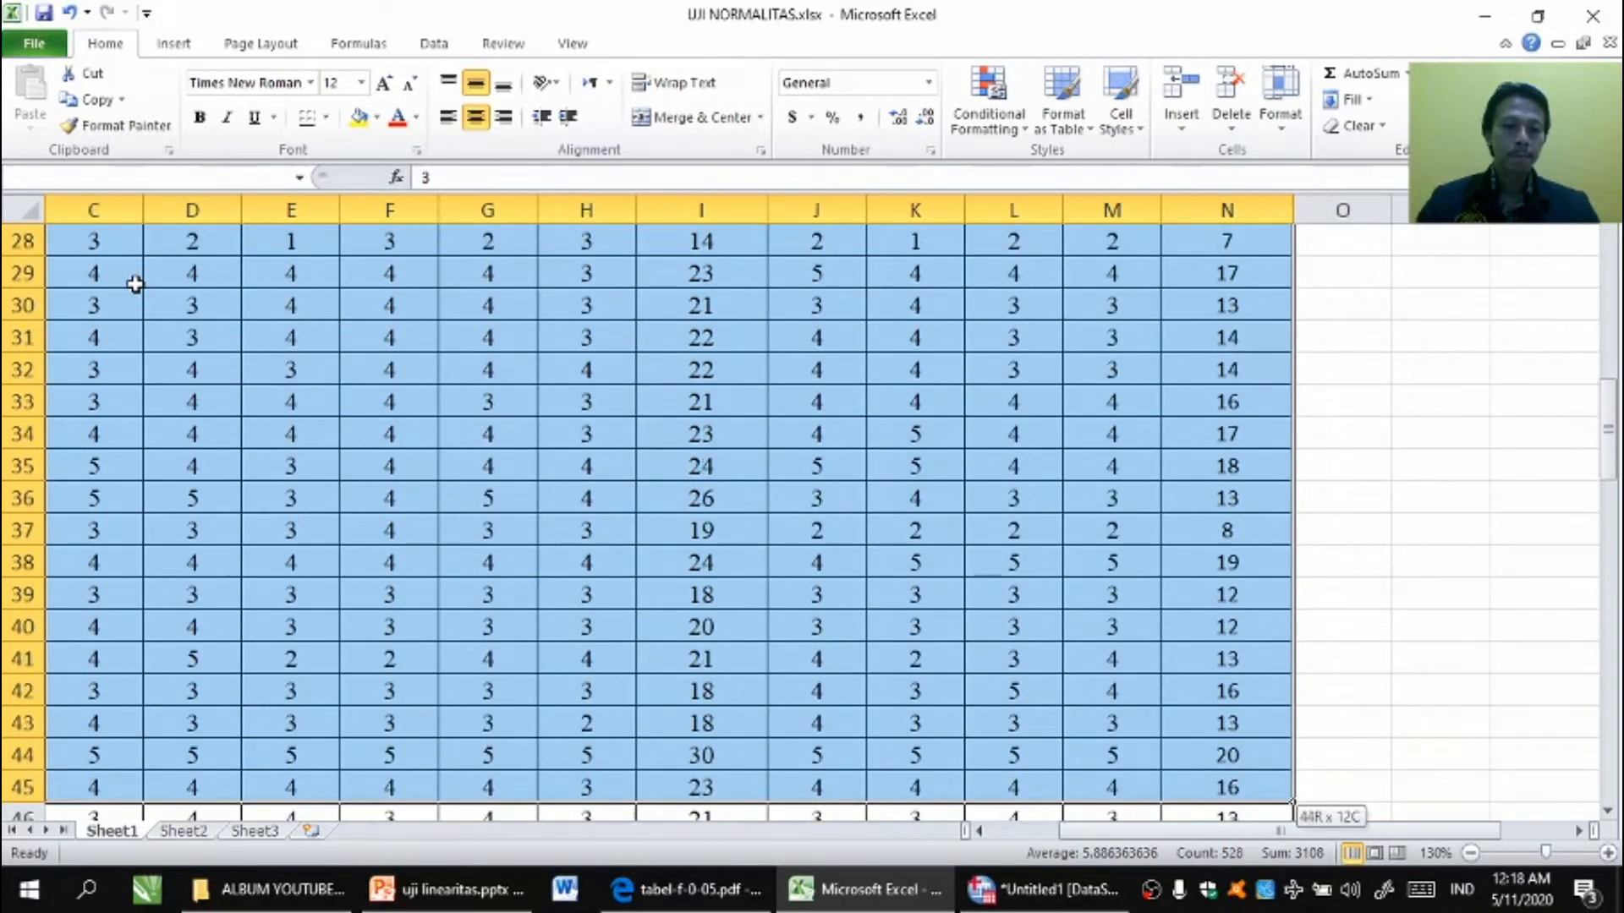
key("shift+Down")
key("shift+Down")
key("shift+Down")
key("shift+Down")
key("shift+Down")
key("shift+Down")
key("shift+Down")
key("shift+Down")
key("shift+Down")
key("shift+Down")
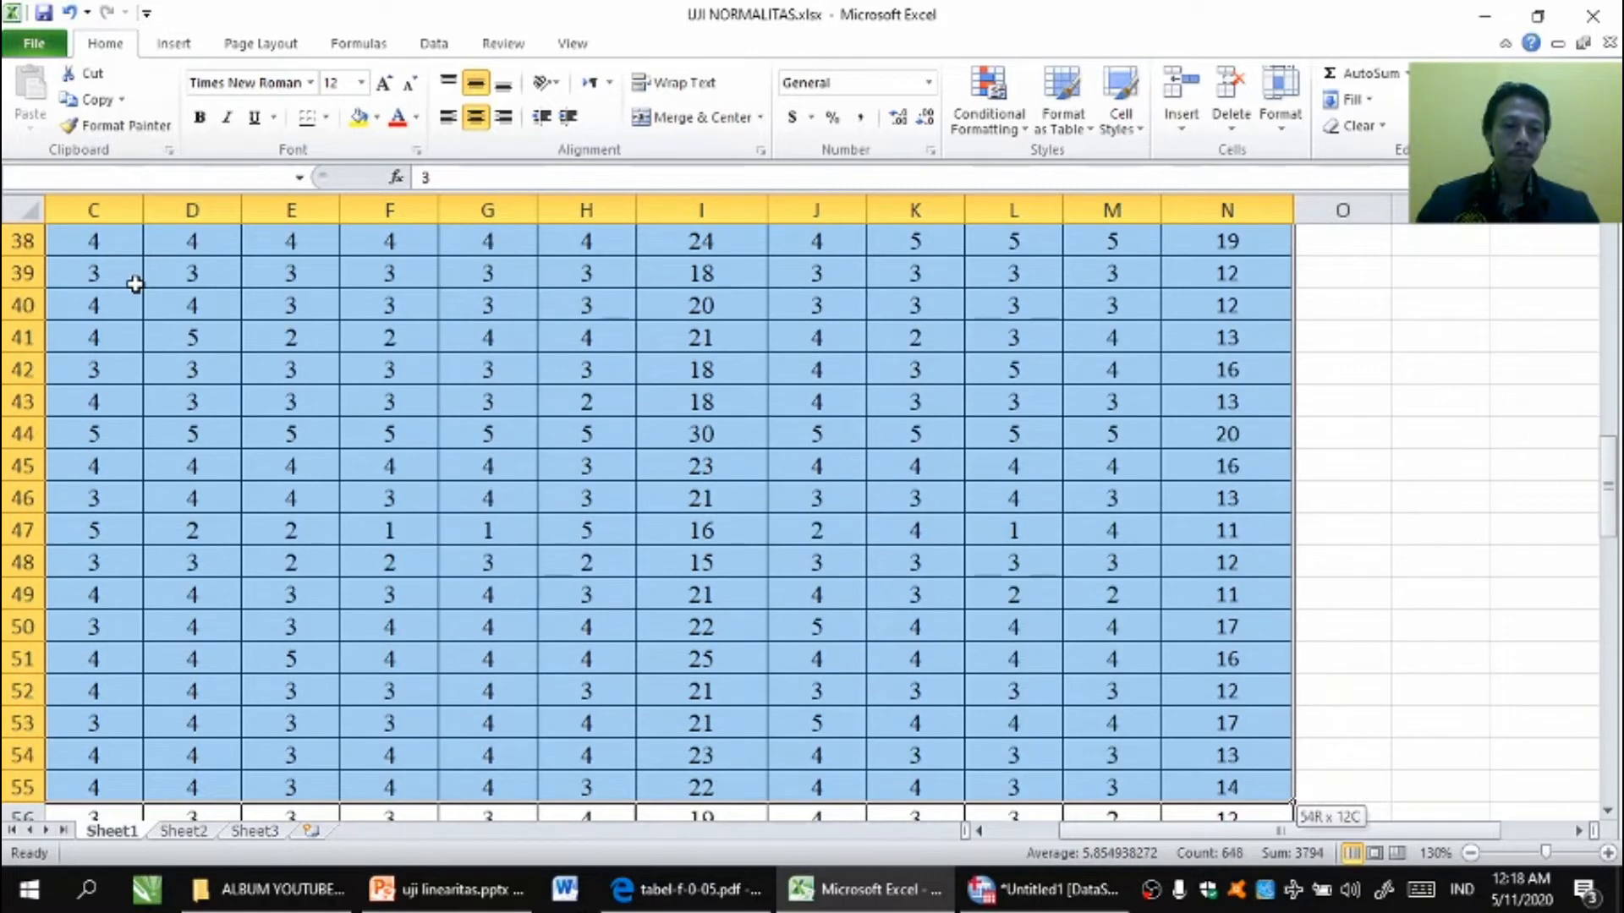
key("shift+Down")
key("shift+Down")
key("shift+Down")
key("shift+Down")
key("shift+Down")
key("shift+Down")
key("shift+Down")
key("shift+Down")
key("shift+Down")
key("shift+Down")
key("shift+Down")
key("shift+Down")
key("shift+Down")
key("shift+Down")
key("shift+Down")
key("shift+Down")
key("shift+Down")
key("shift+Down")
key("shift+Down")
key("shift+Down")
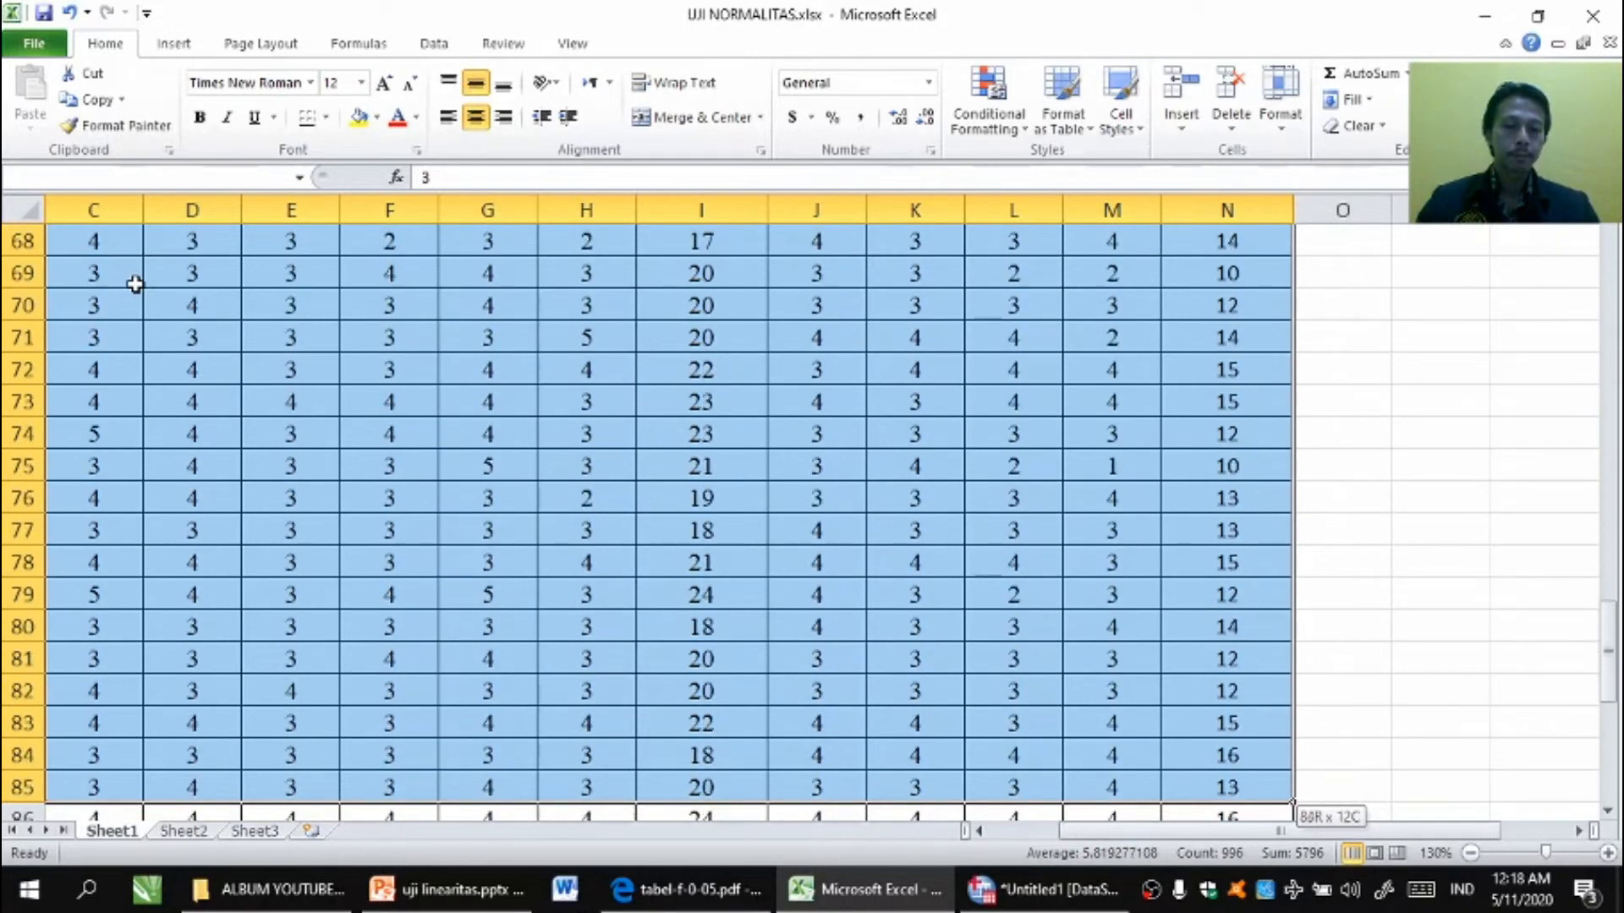
key("shift+Down")
key("shift+Down")
key("shift+Down")
key("shift+Down")
key("shift+Down")
key("shift+Down")
key("shift+Down")
key("shift+Down")
key("shift+Down")
key("shift+Down")
key("shift+Down")
key("shift+Down")
key("shift+Down")
key("shift+Down")
key("shift+Down")
key("shift+Down")
key("shift+Down")
key("shift+Down")
key("shift+Down")
key("shift+Down")
key("shift+Up")
key("shift+Up")
key("shift+Up")
key("shift+Up")
key("shift+Up")
key("shift+Up")
key("shift+Up")
key("shift+Up")
key("shift+Up")
key("shift+Up")
key("shift+Up")
key("shift+Up")
key("shift+Up")
key("shift+Up")
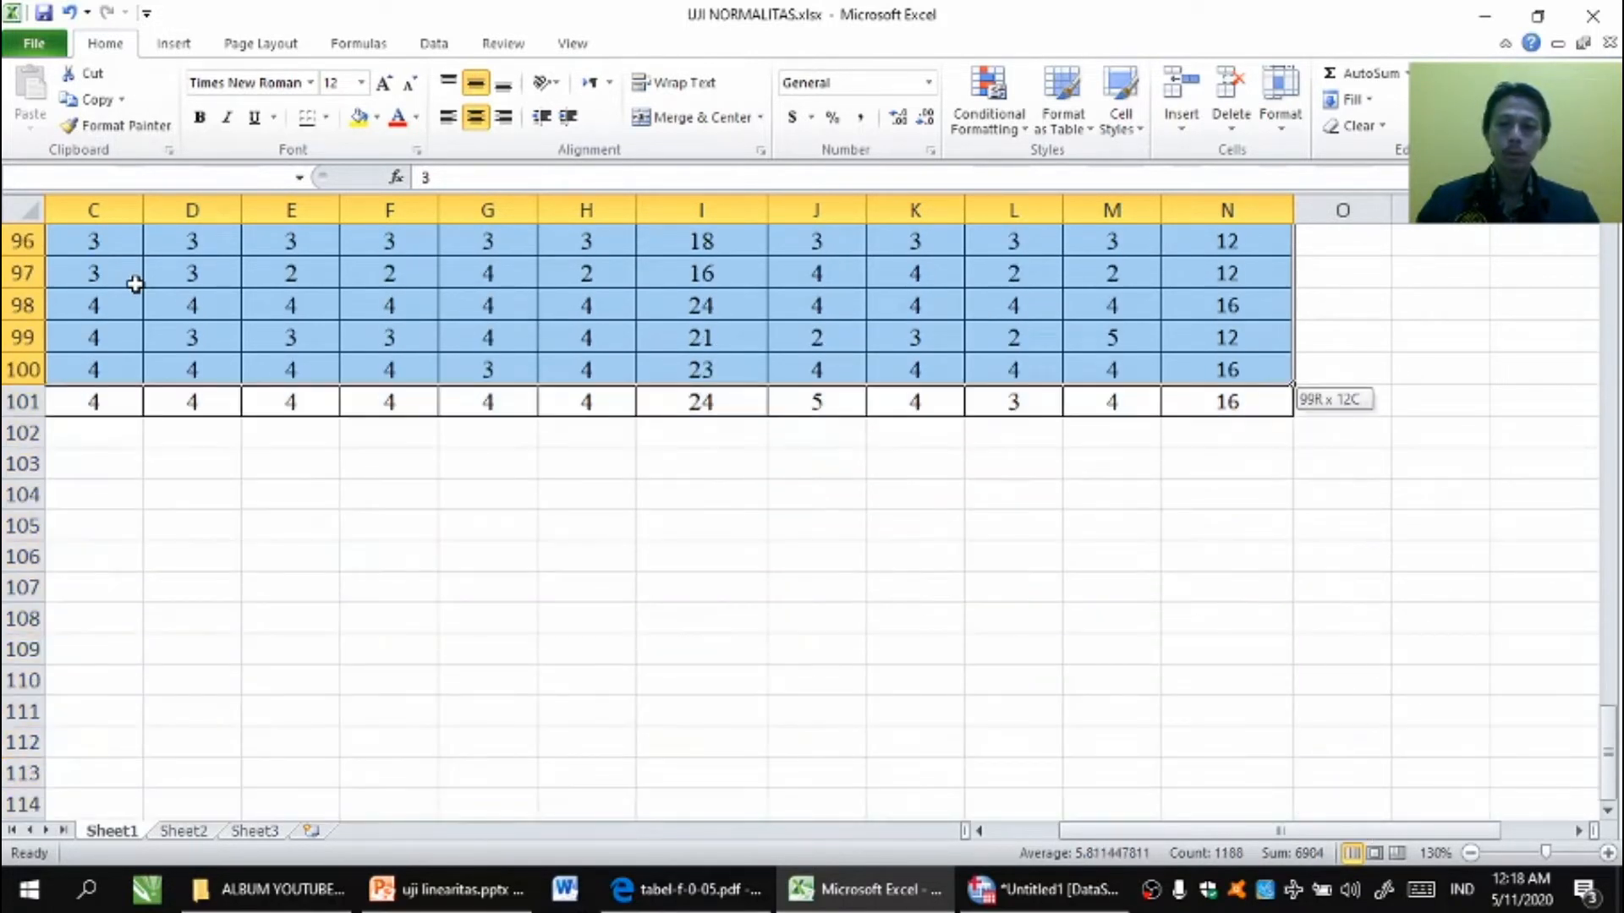
key("shift+Down")
key("ctrl+c")
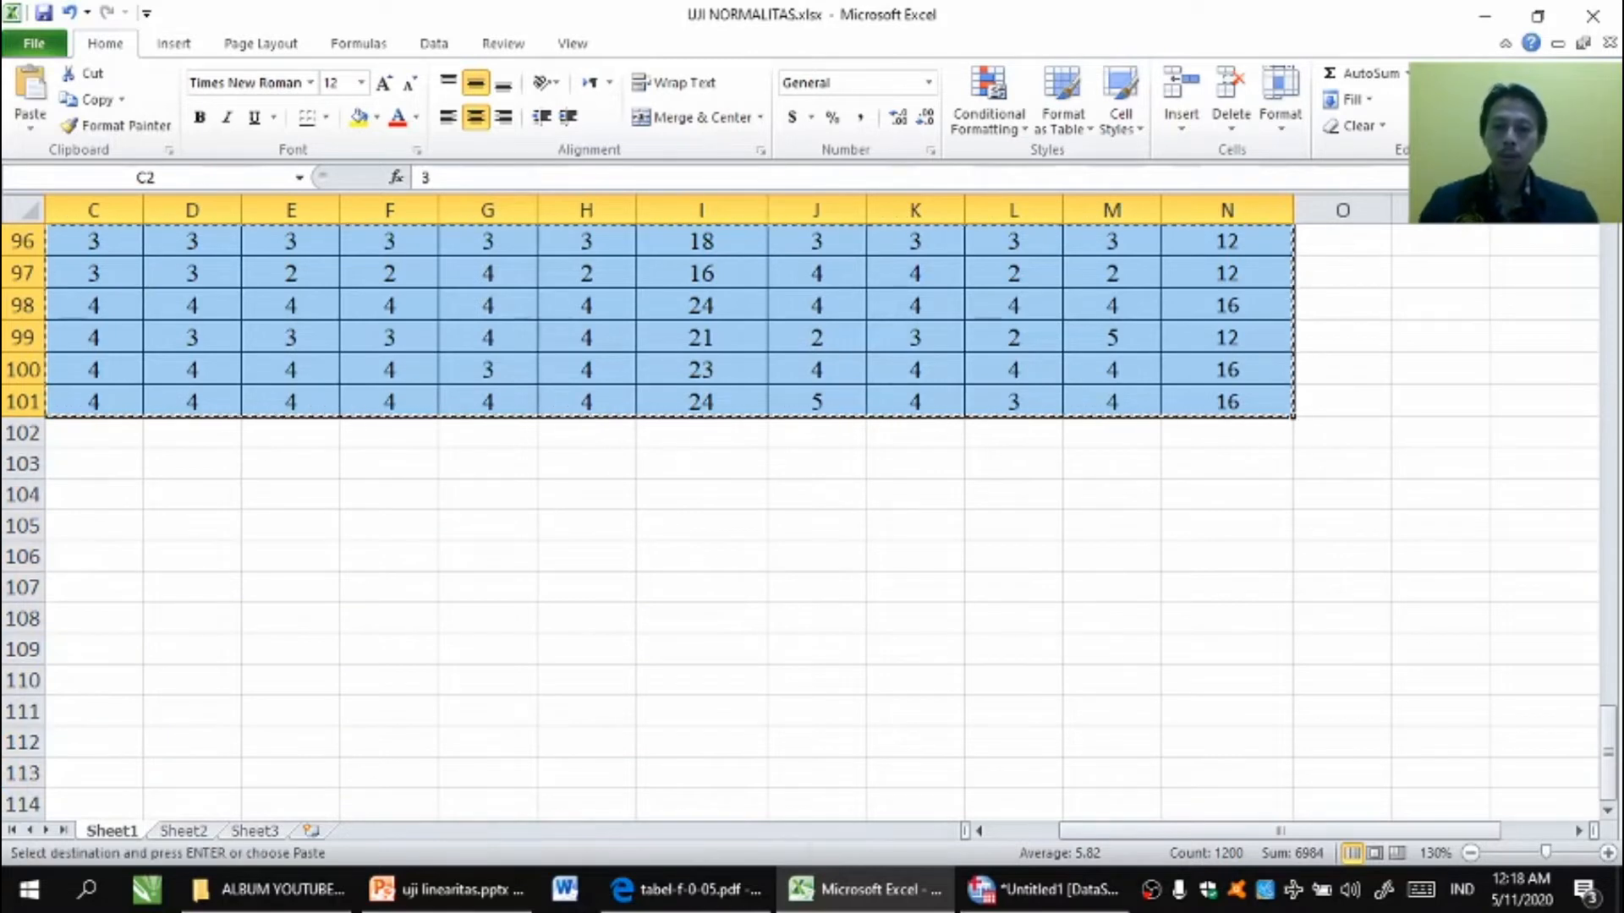
- Switch to SPSS and paste the copied scores into the data grid, starting at row 1 of X_1
left_click(1027, 895)
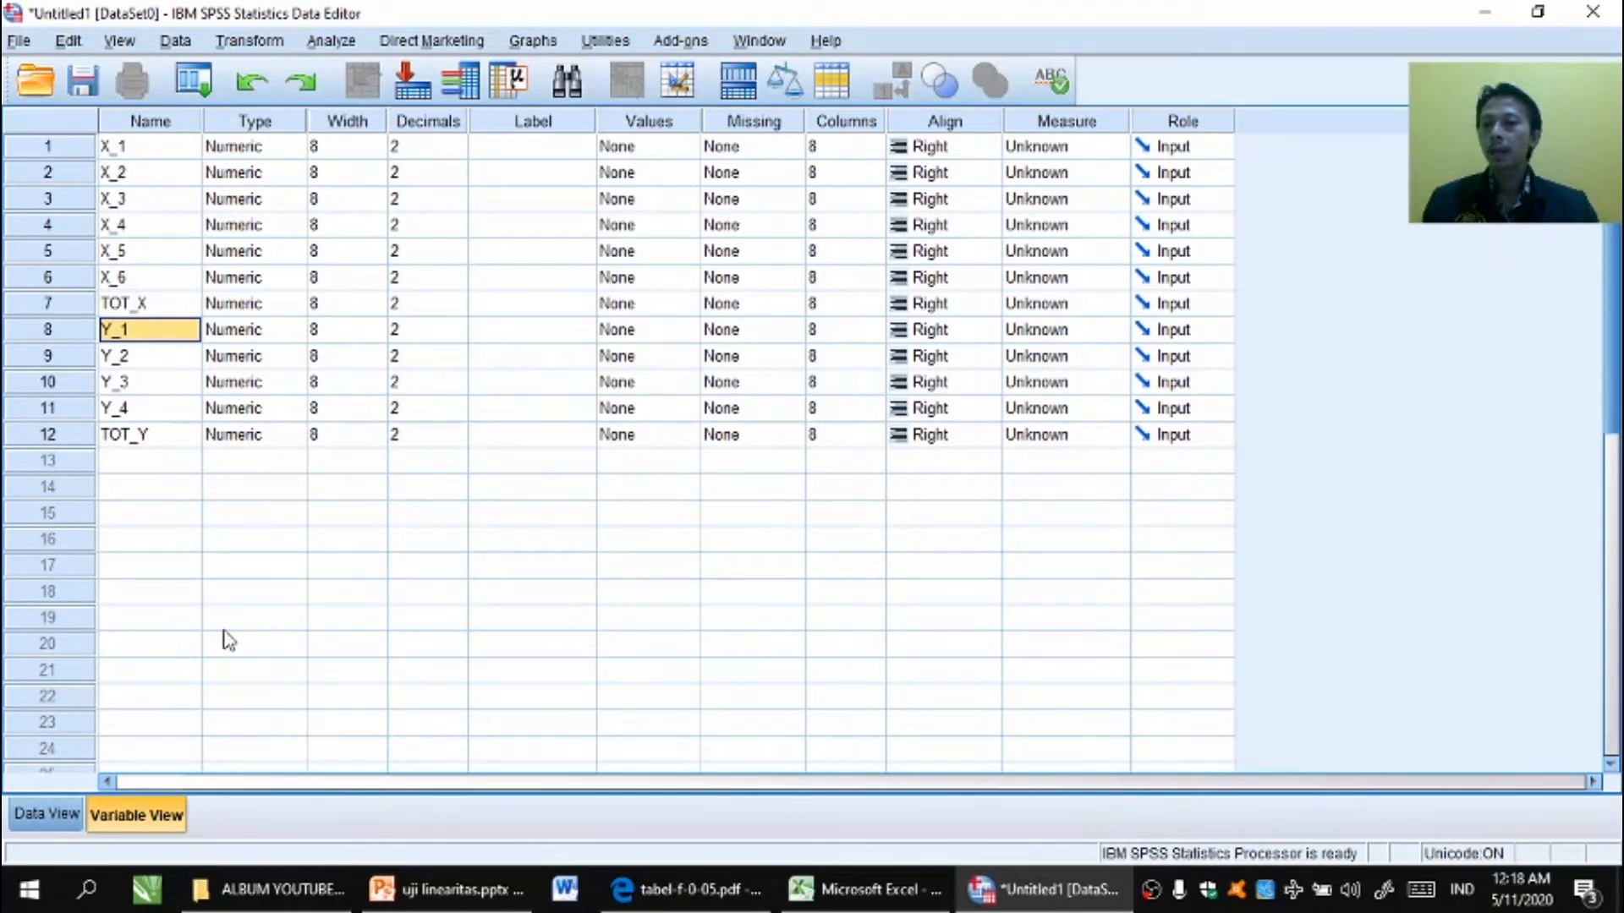
left_click(35, 819)
left_click(129, 179)
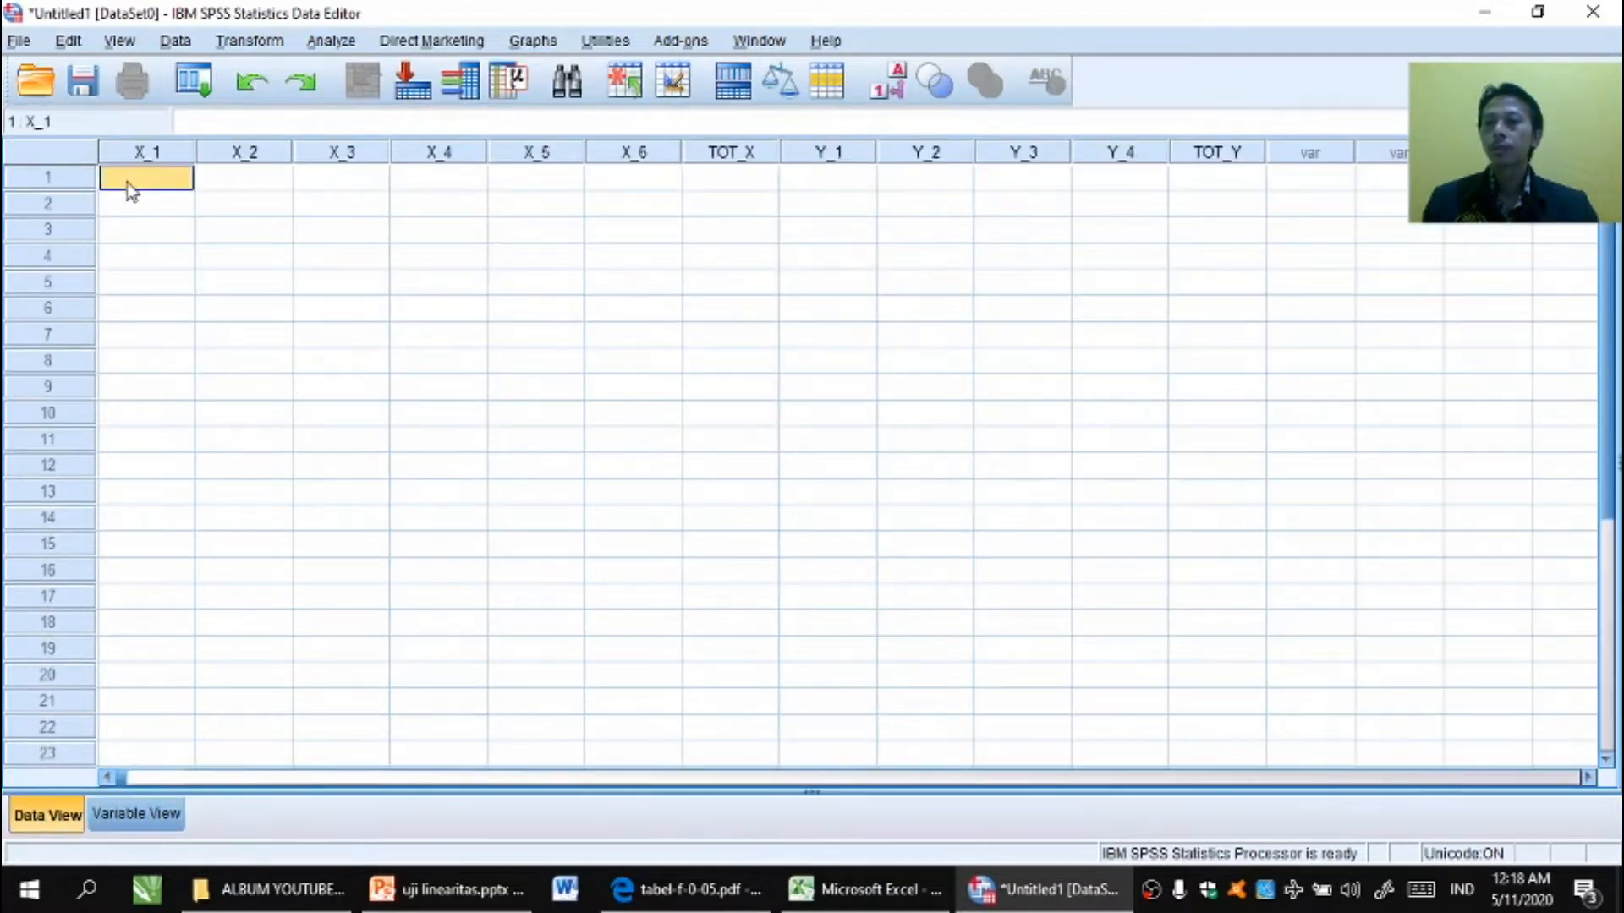
right_click(129, 188)
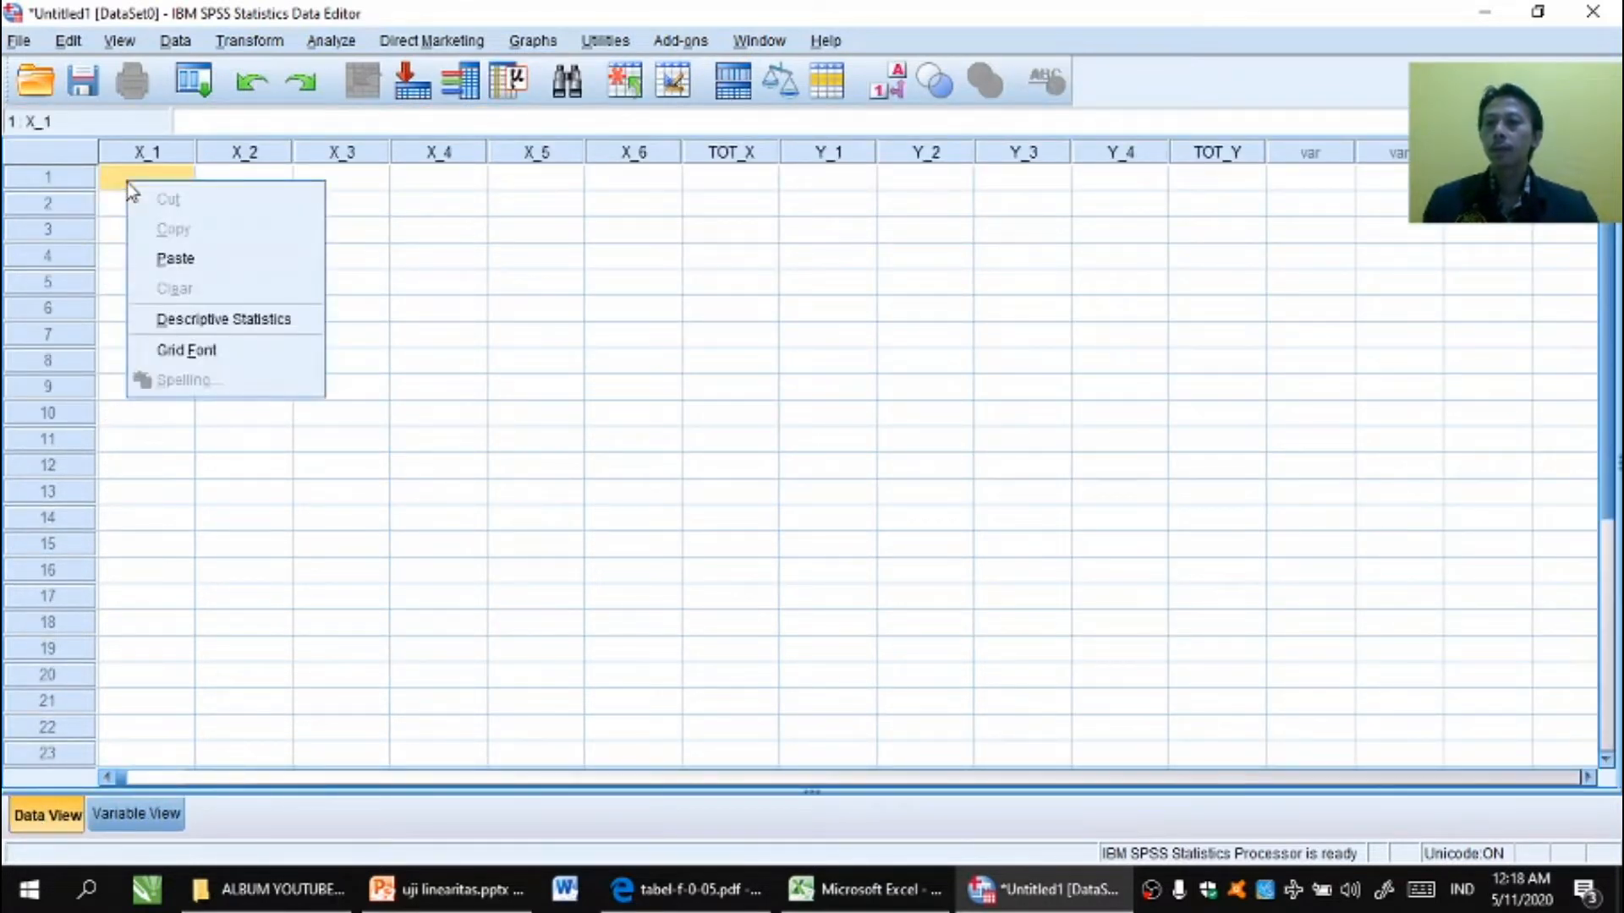
left_click(175, 259)
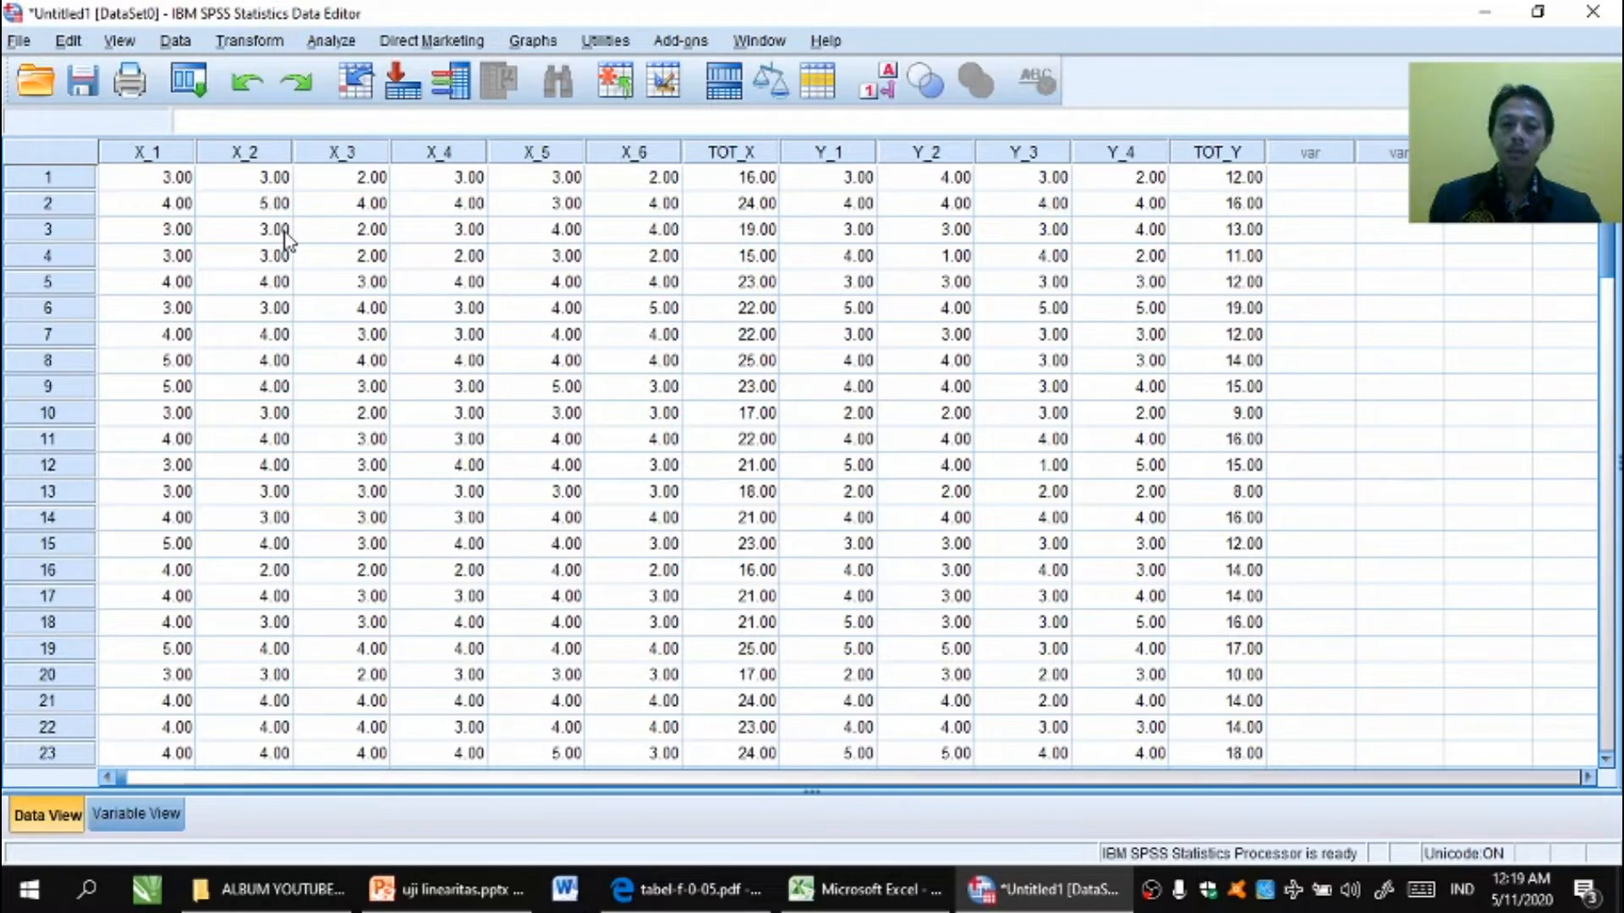
- Compare the number format of the original scores in Excel with the pasted values in SPSS
left_click(911, 907)
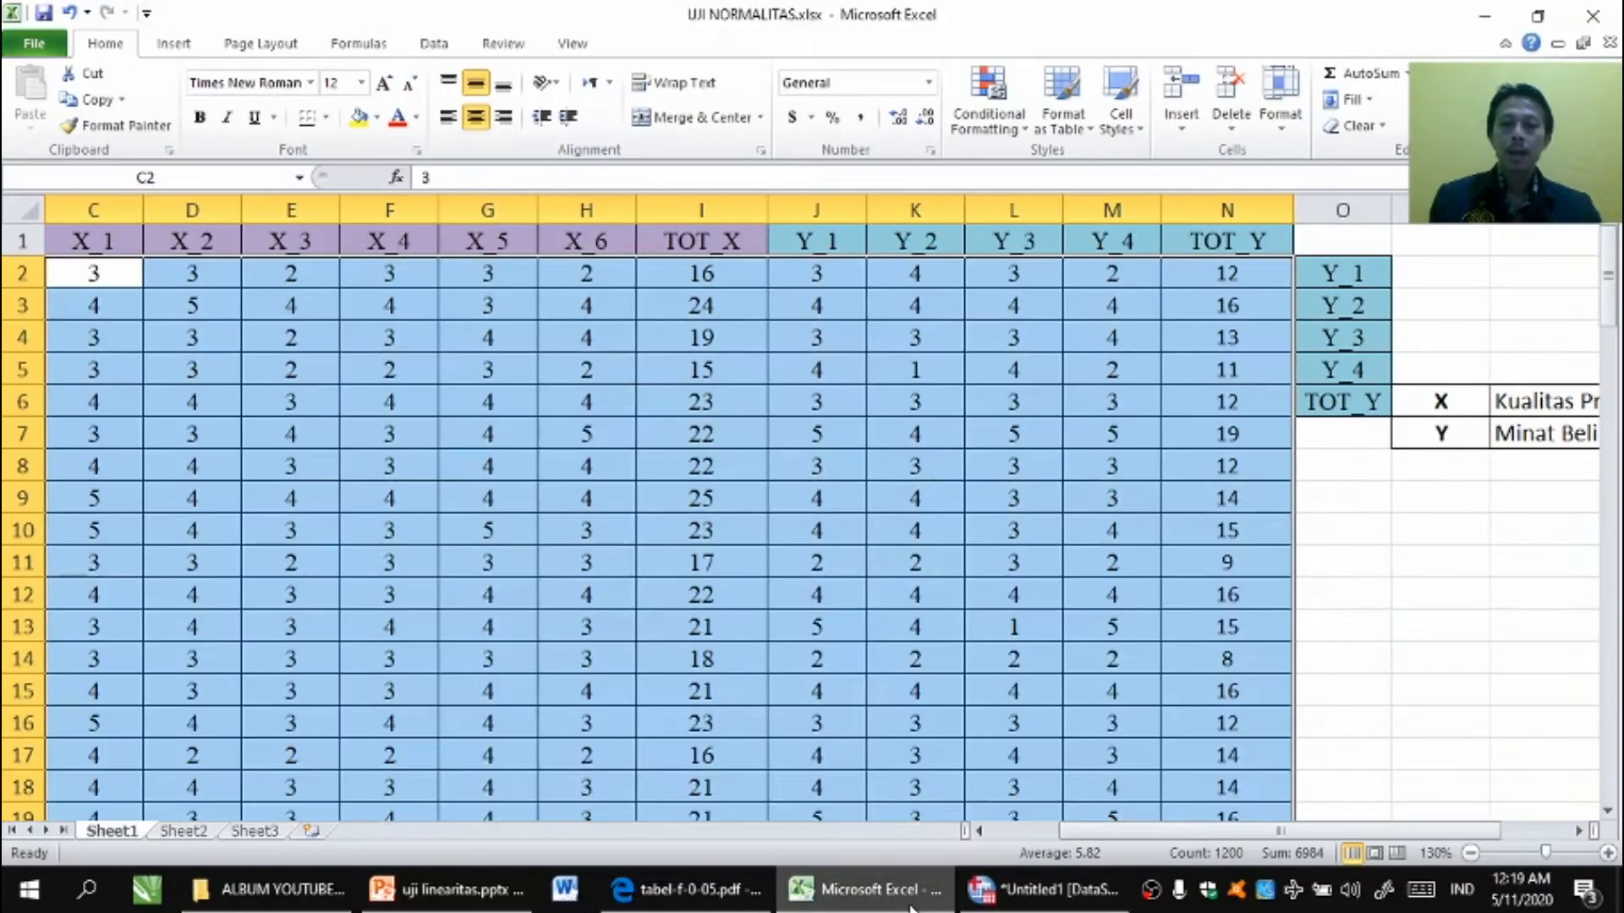
left_click(545, 337)
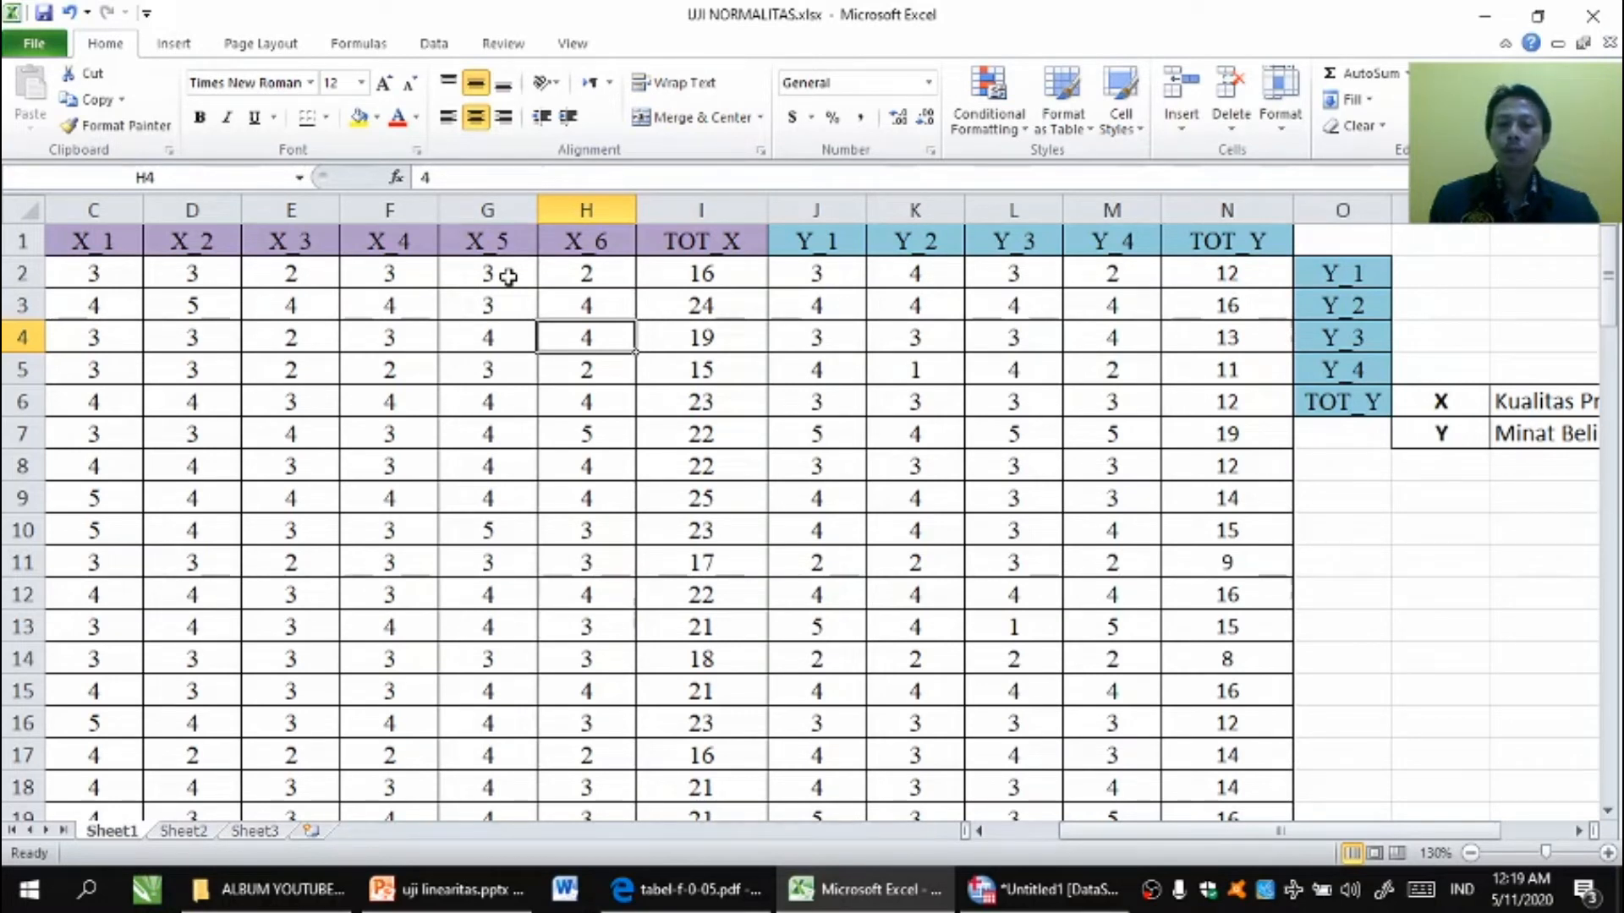
left_click(1029, 889)
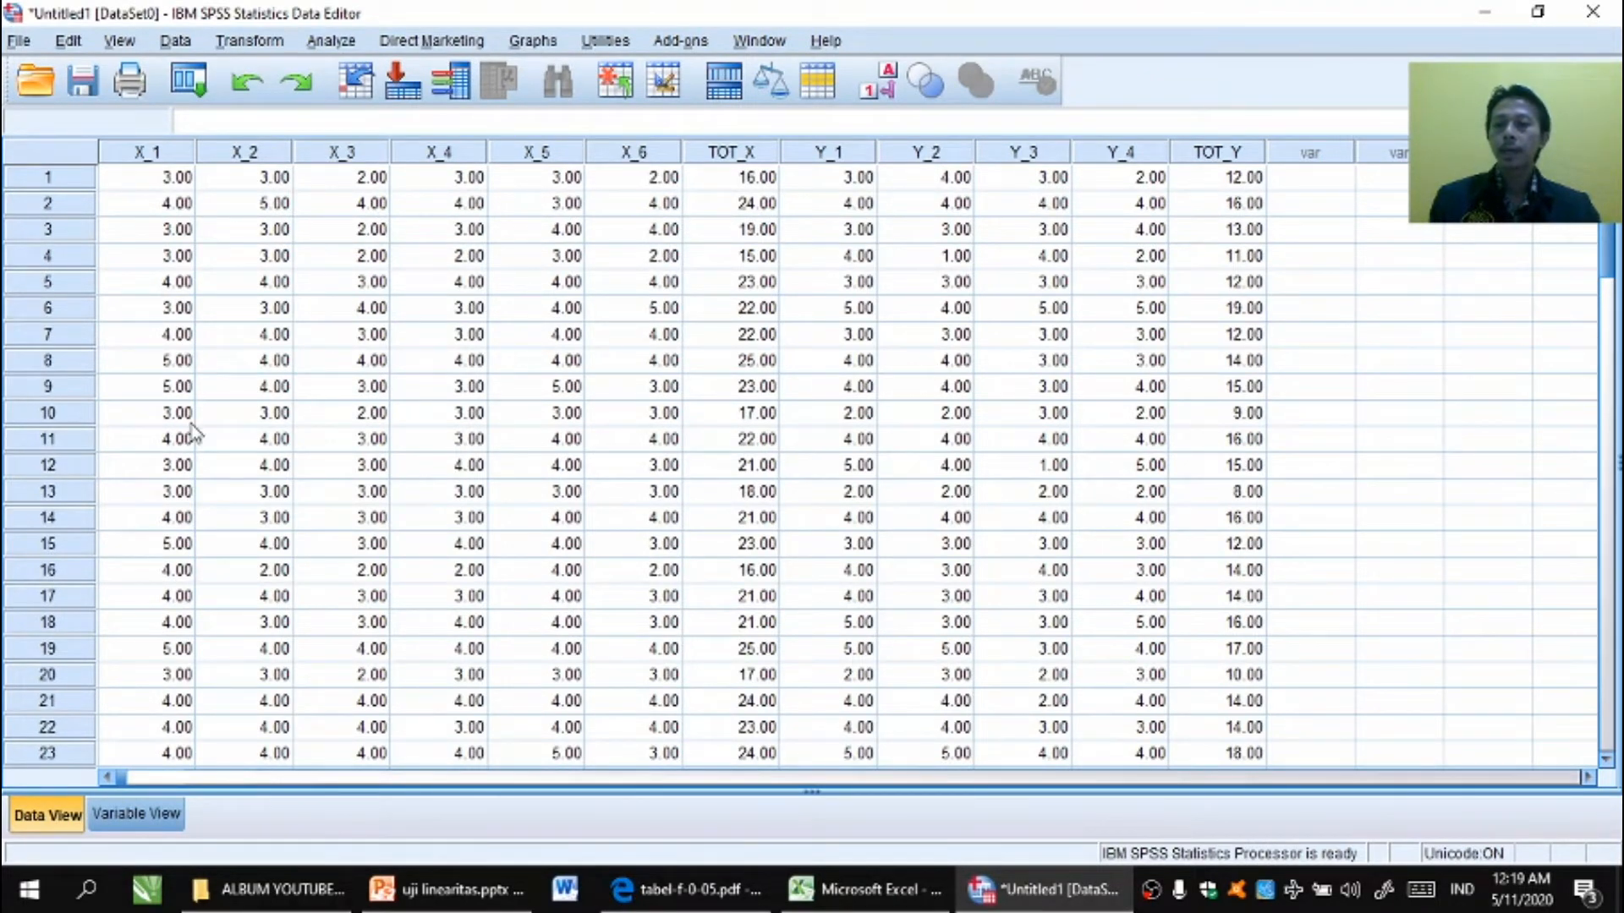
- In the SPSS variable list, set the decimals of X_1, X_2, X_3 and X_4 to 0
left_click(135, 833)
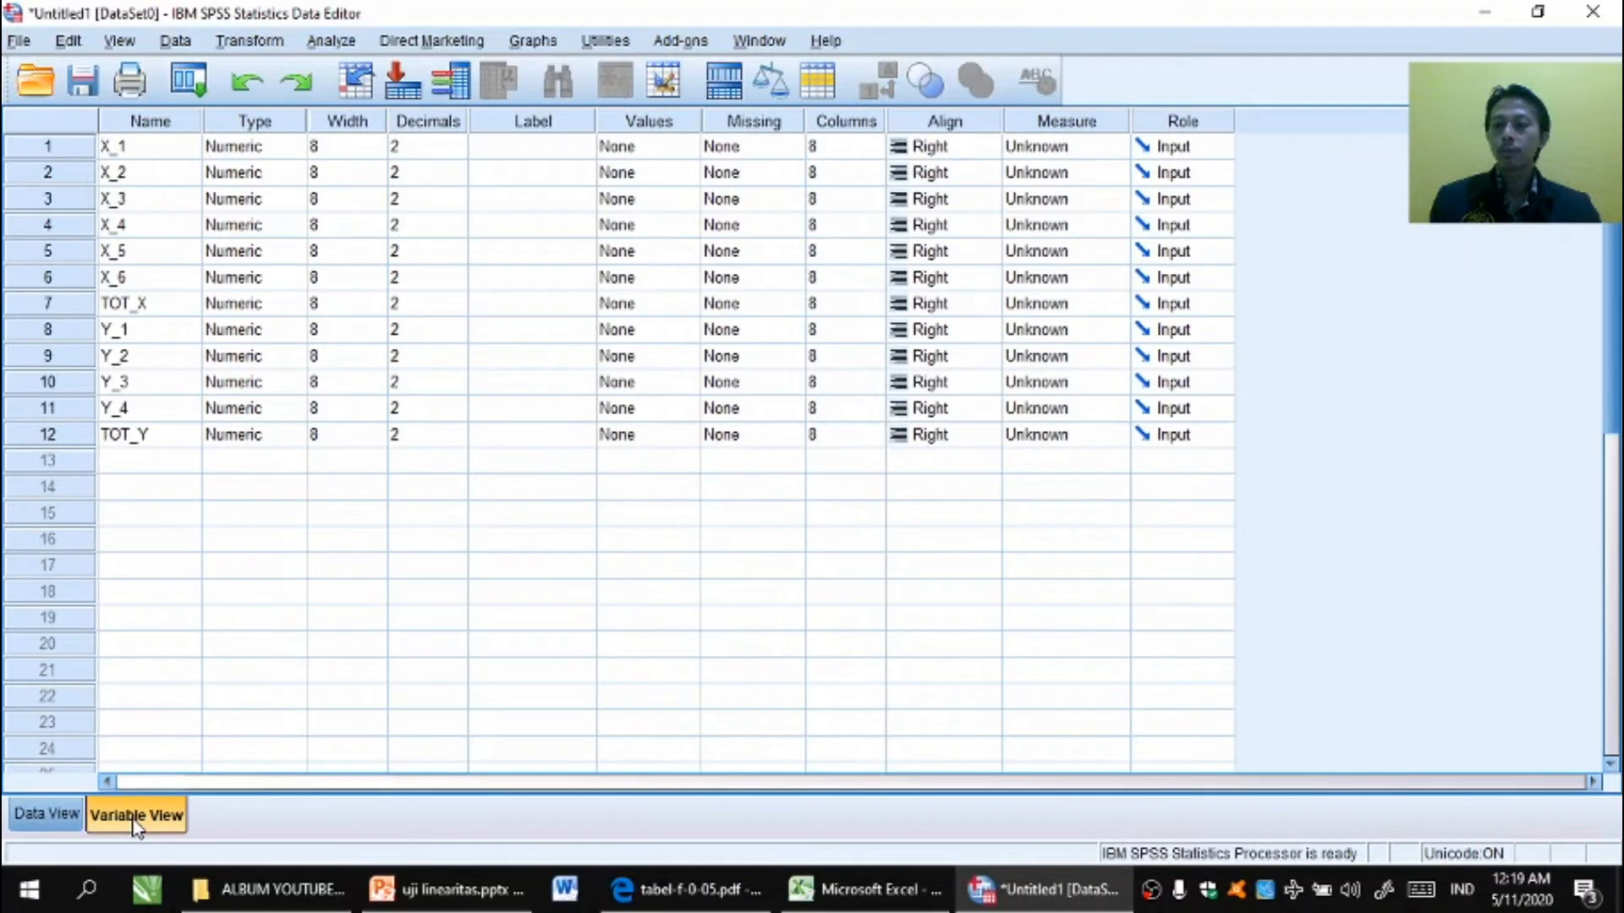
left_click(411, 152)
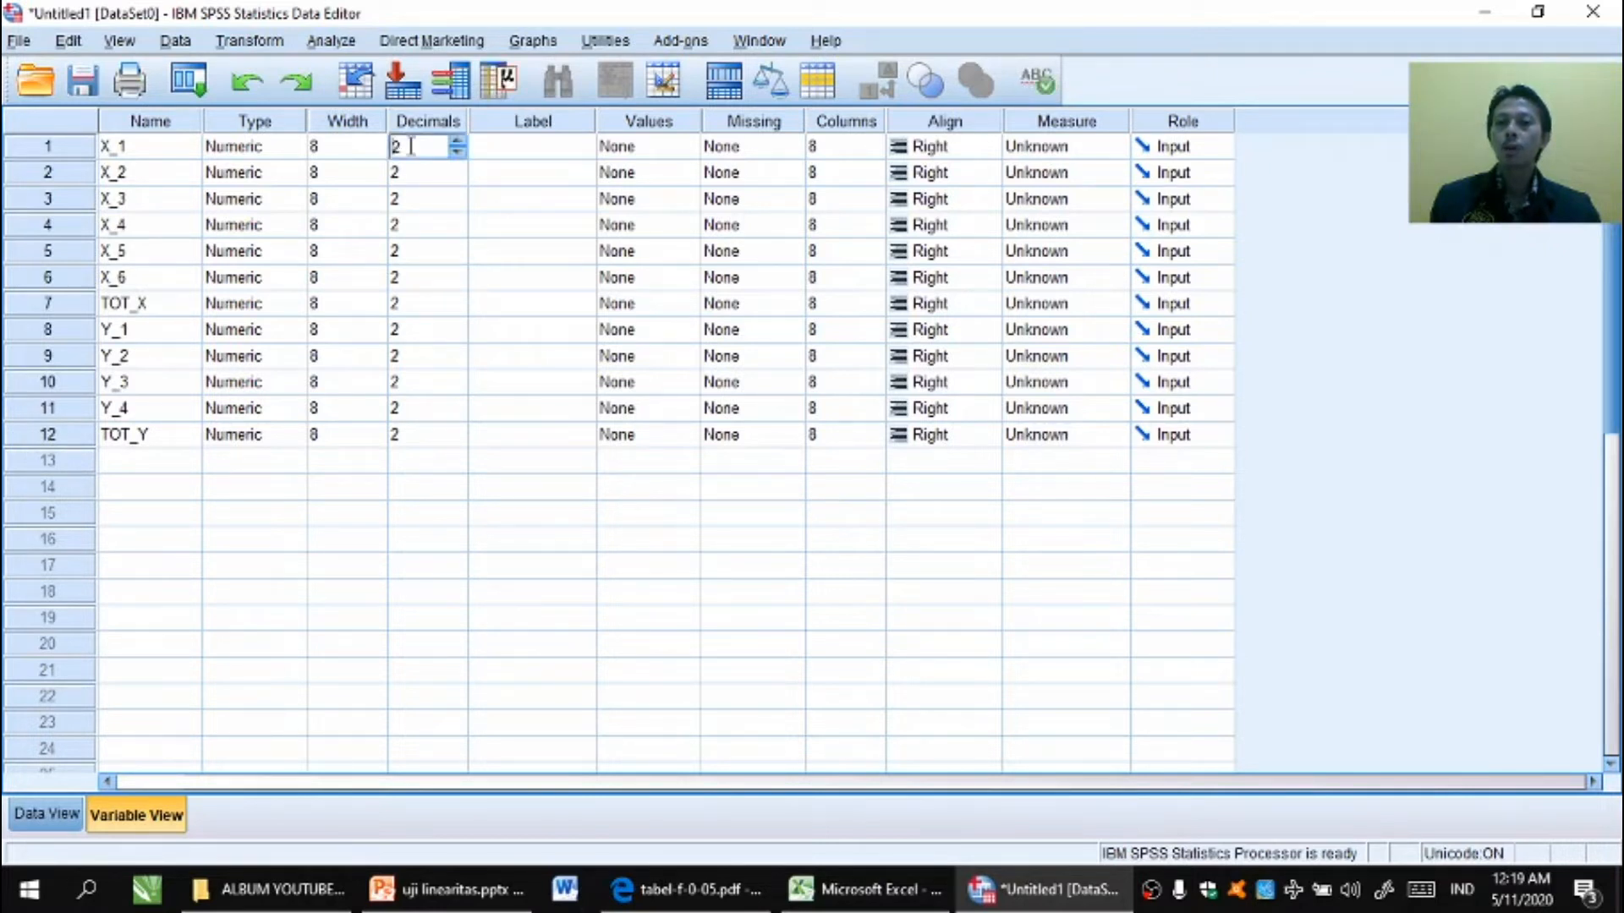
left_click(454, 154)
left_click(444, 171)
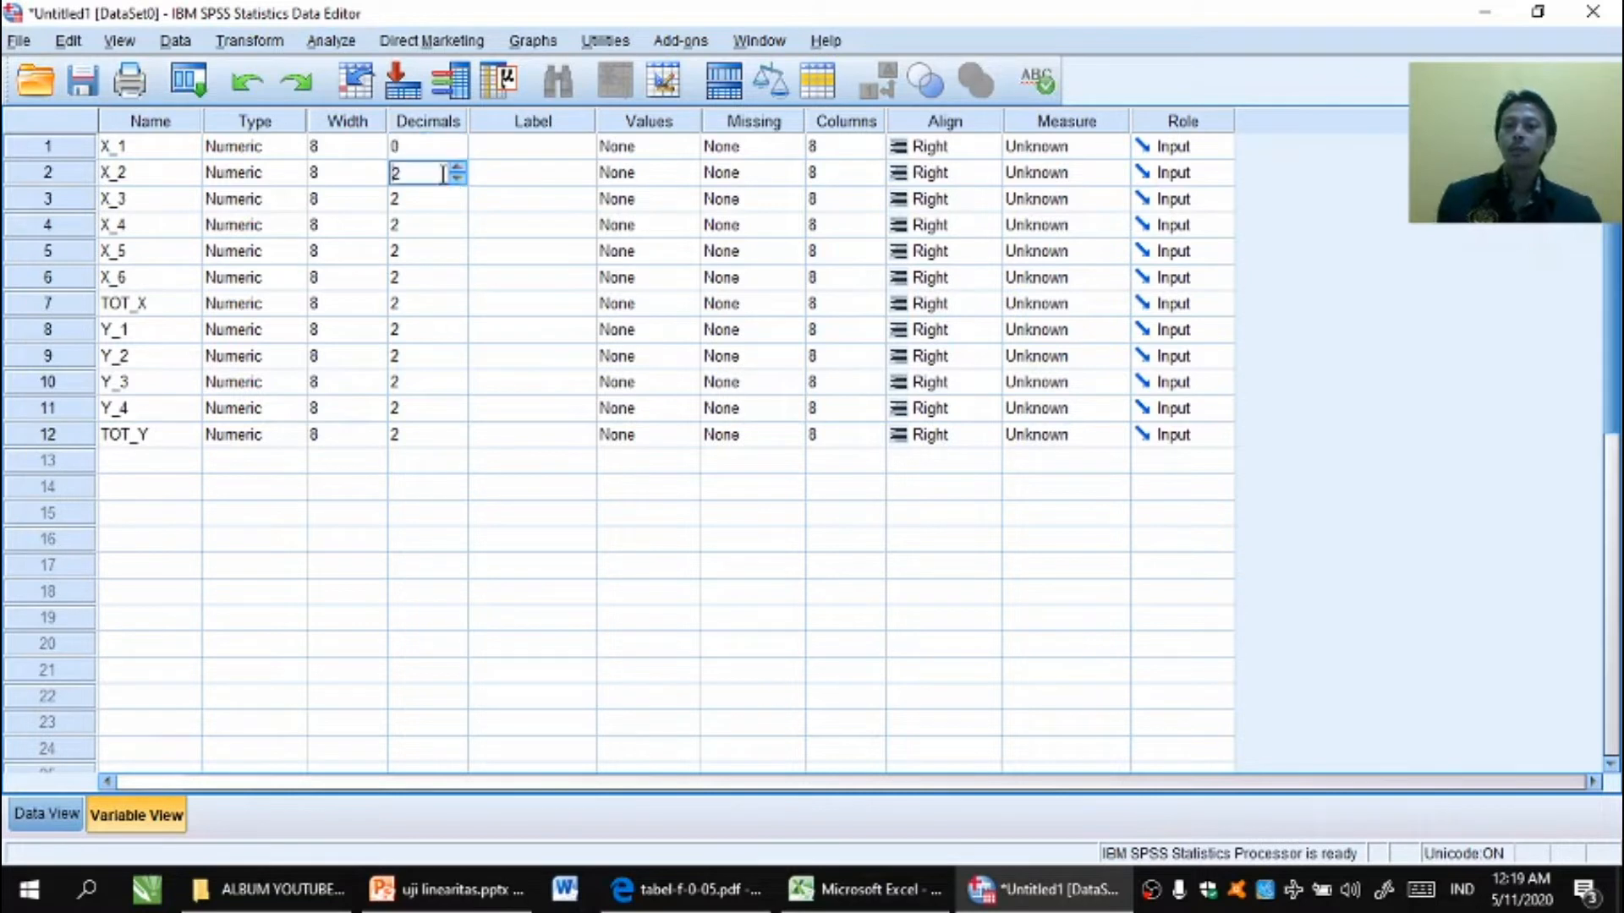
left_click(457, 179)
left_click(456, 180)
left_click(448, 225)
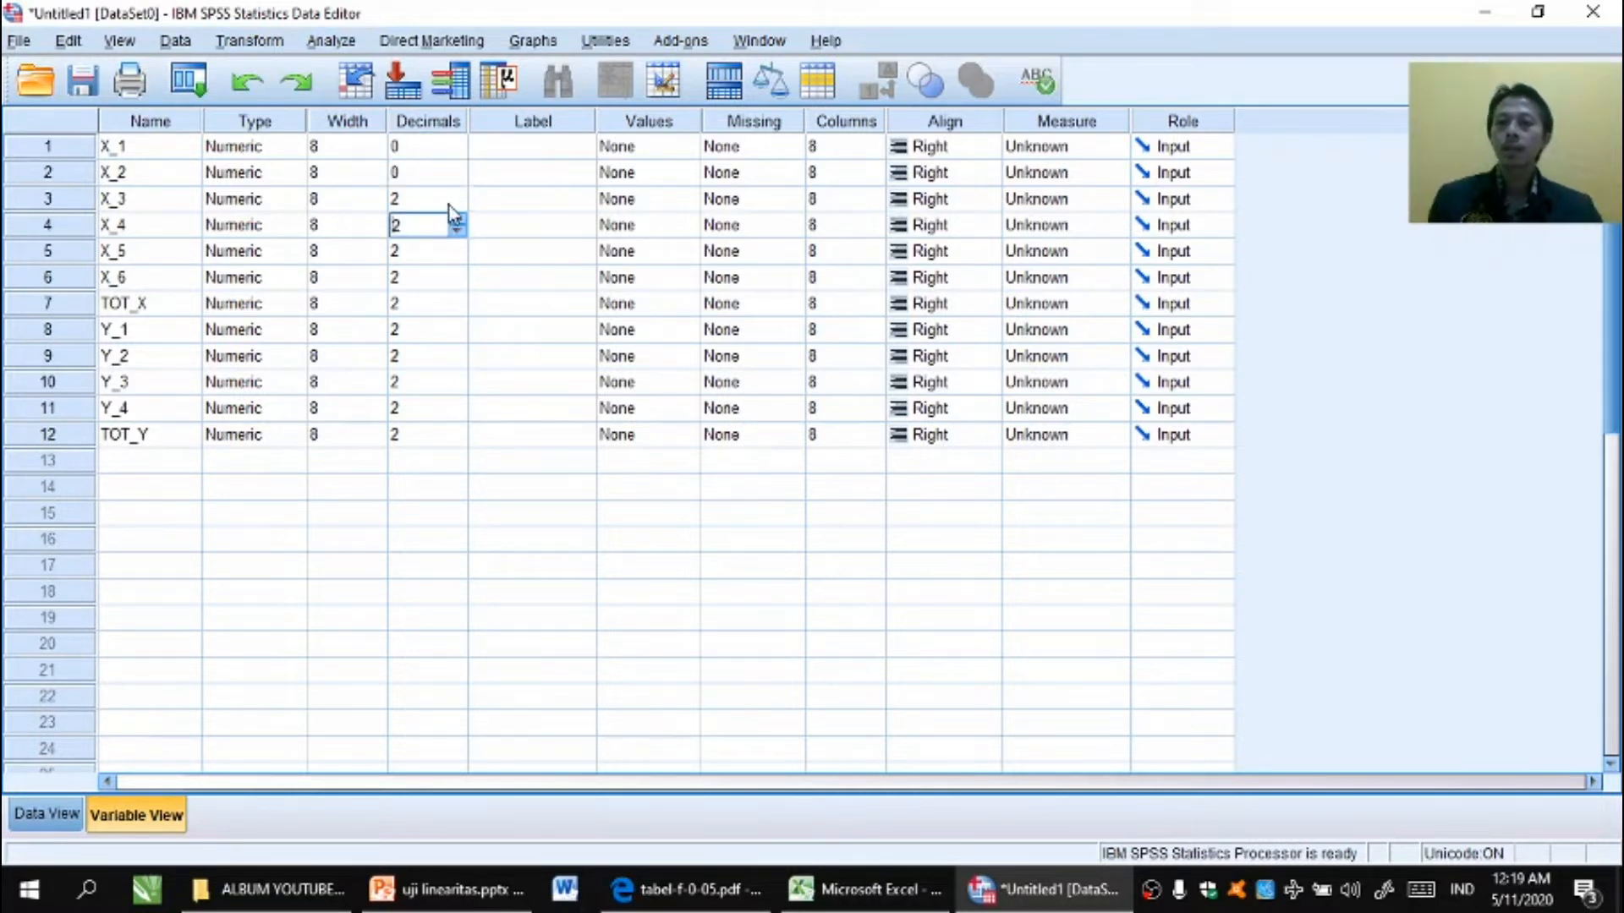
left_click(459, 207)
left_click(459, 206)
left_click(460, 206)
- Copy the 0 decimals setting of X_1 and apply it to all variables from X_2 to TOT_Y
left_click(394, 148)
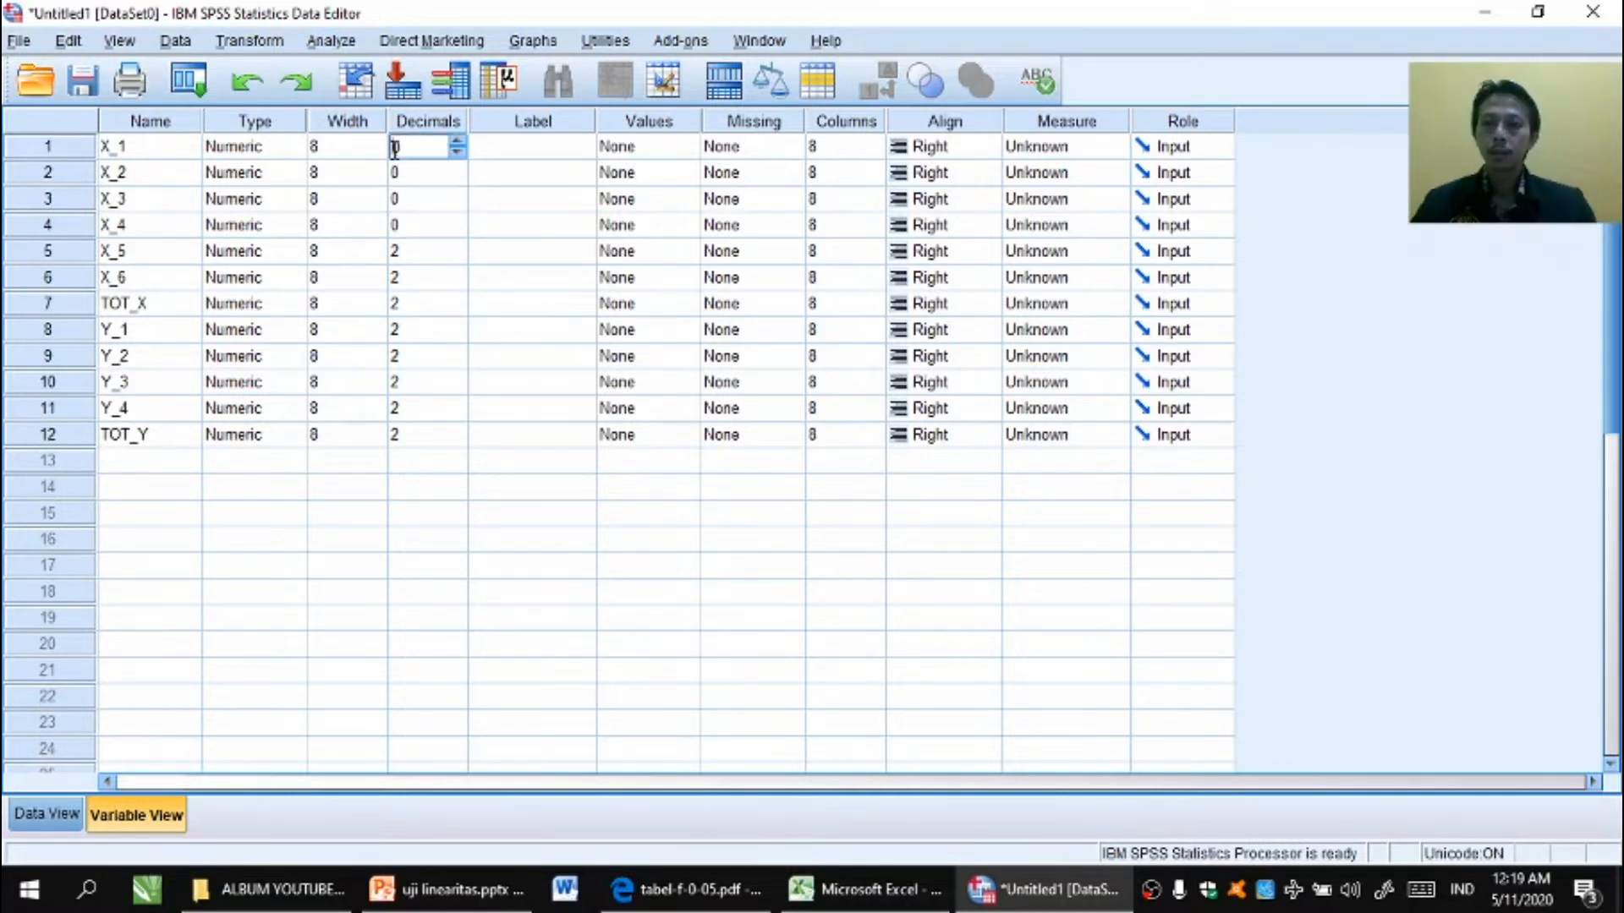
left_click_drag(394, 148, 411, 152)
right_click(395, 148)
left_click(411, 172)
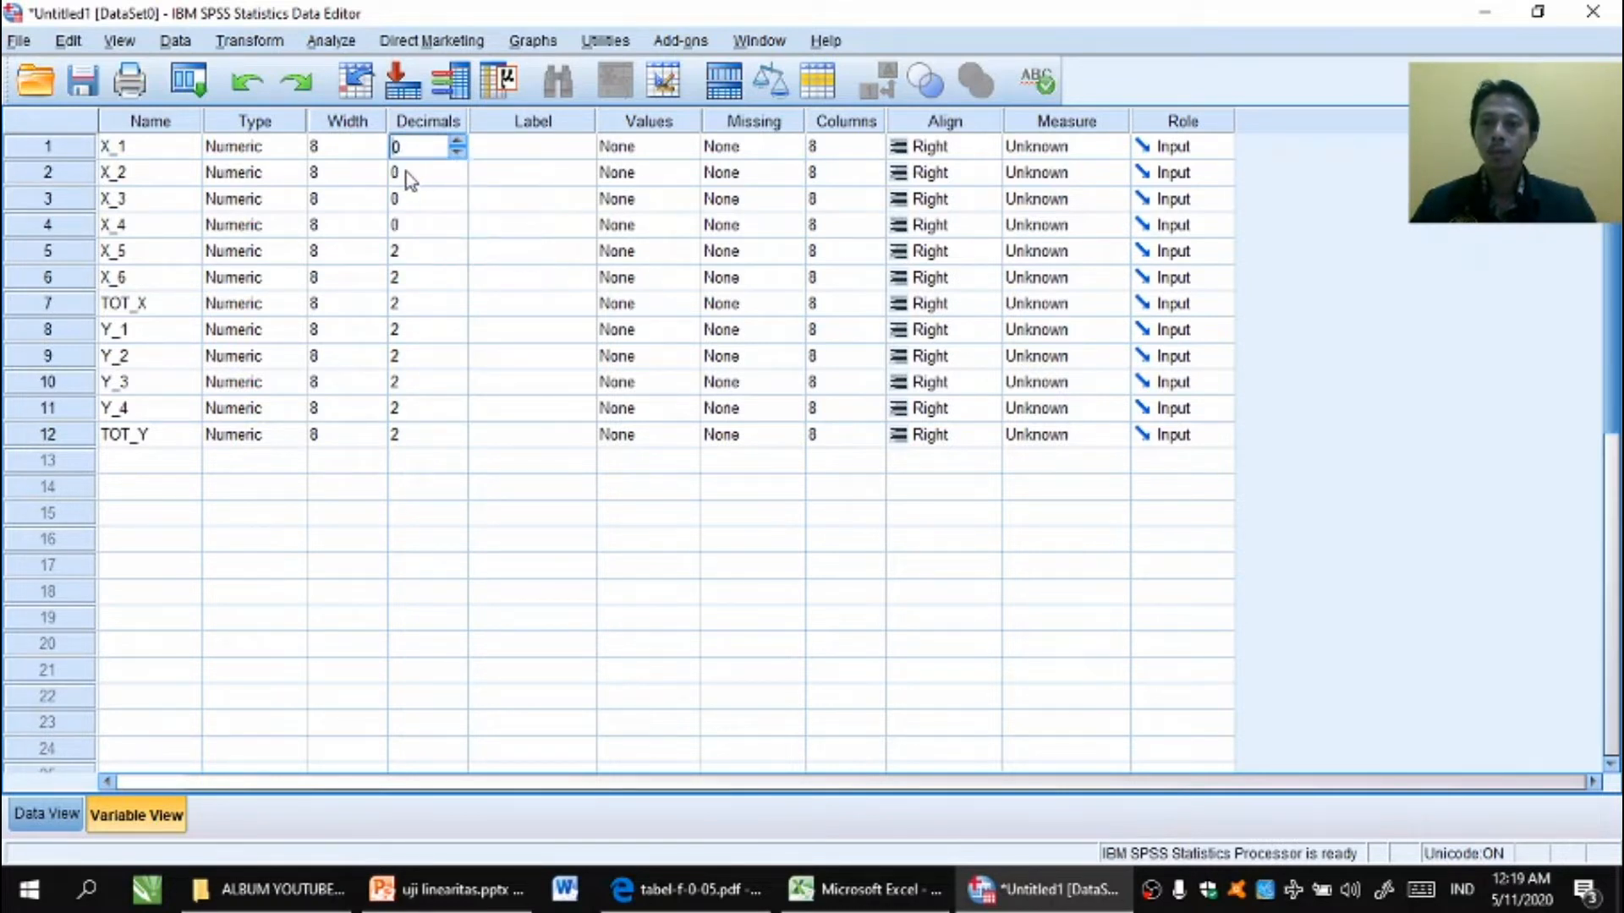
left_click(397, 171)
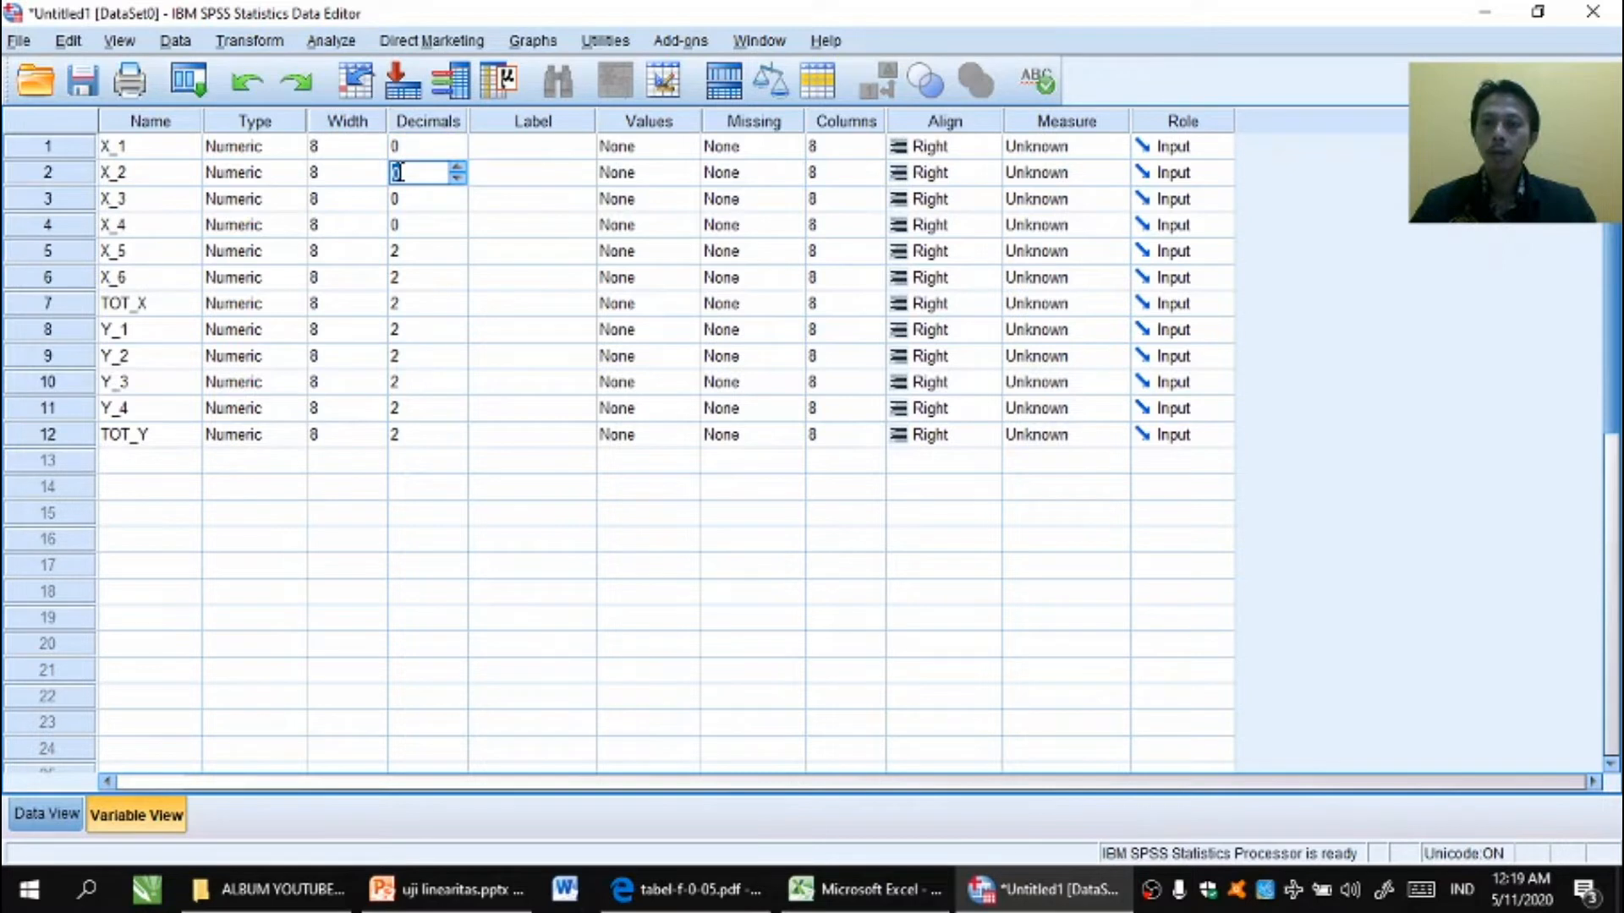
key("shift+Down")
key("shift+Down")
key("shift+Down")
key("shift+Down")
key("shift+Down")
key("shift+Down")
key("shift+Down")
key("shift+Down")
key("shift+Down")
key("shift+Down")
key("shift+Down")
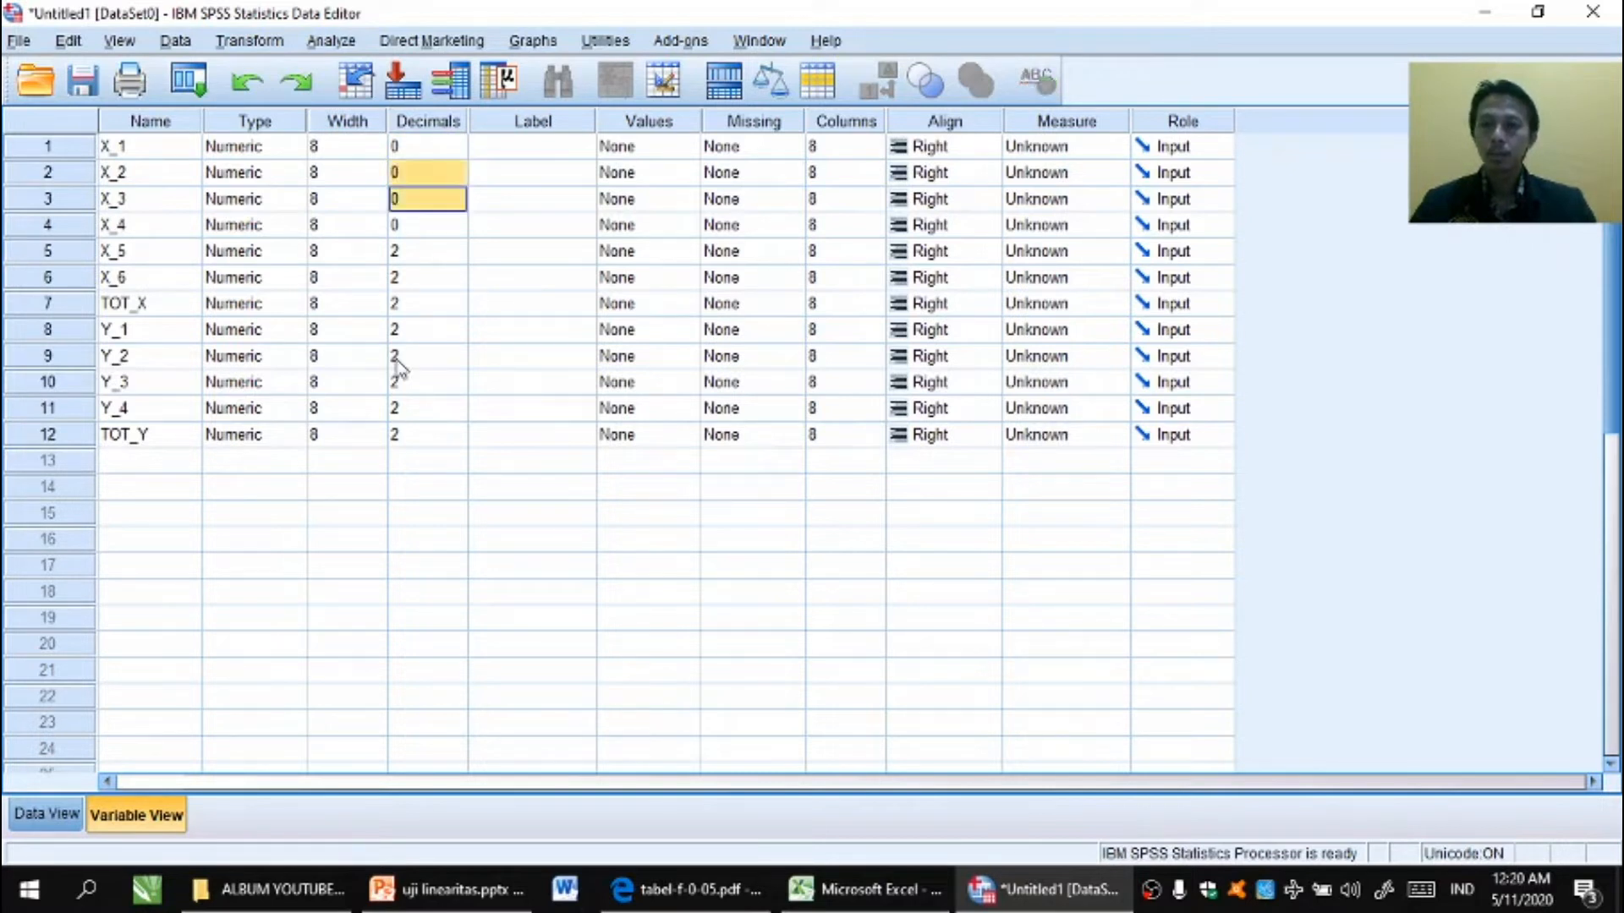
key("shift+Up")
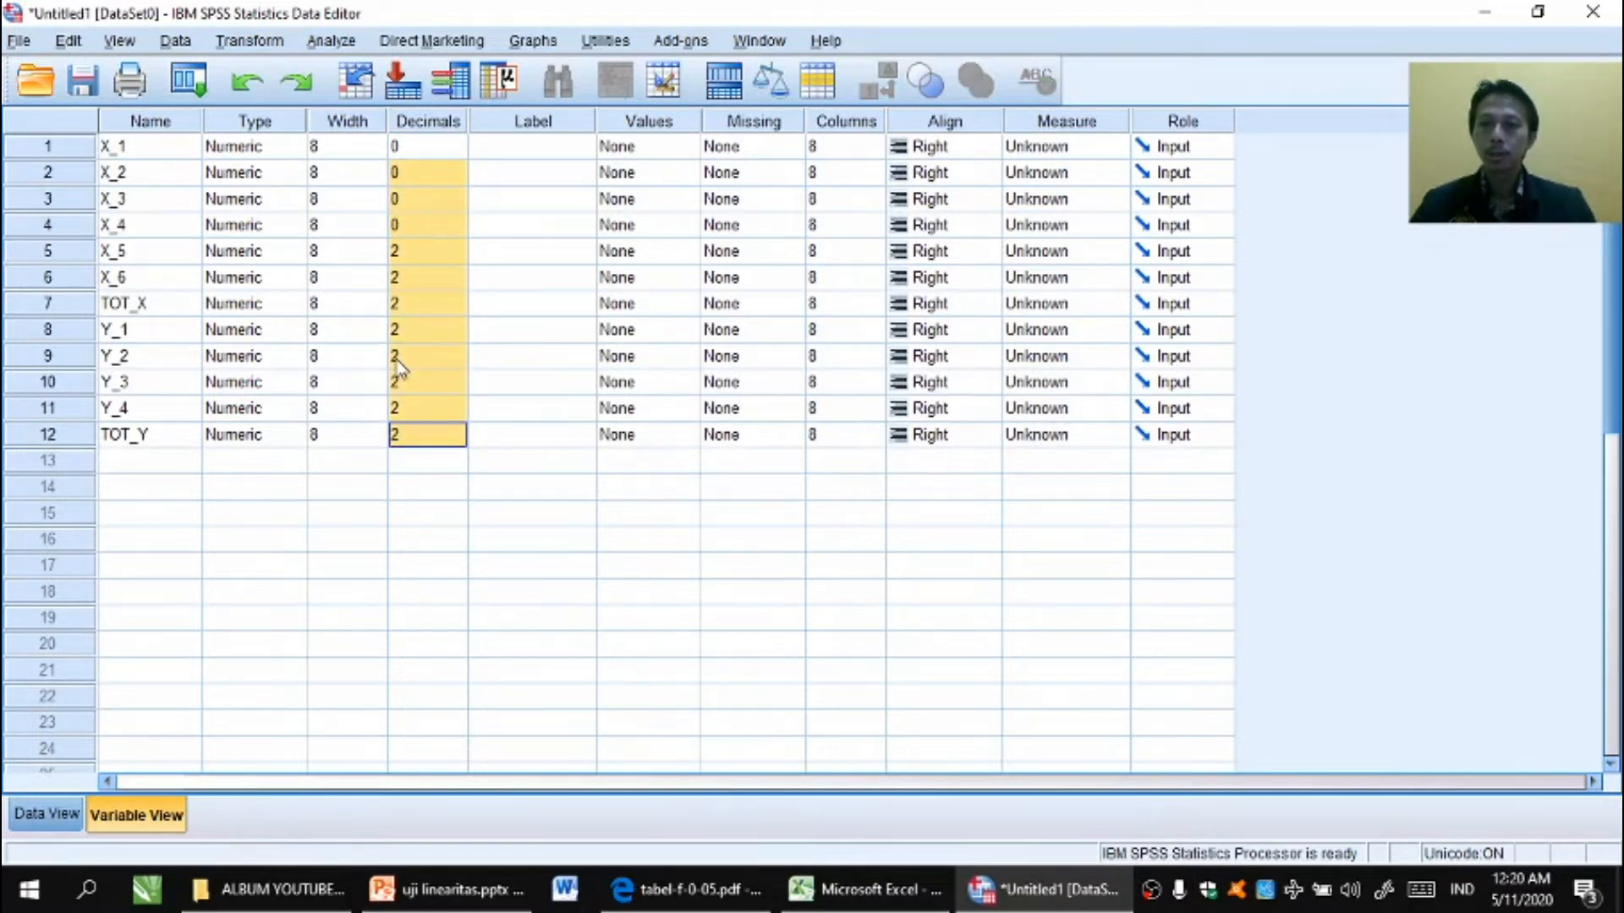
right_click(406, 309)
left_click(424, 353)
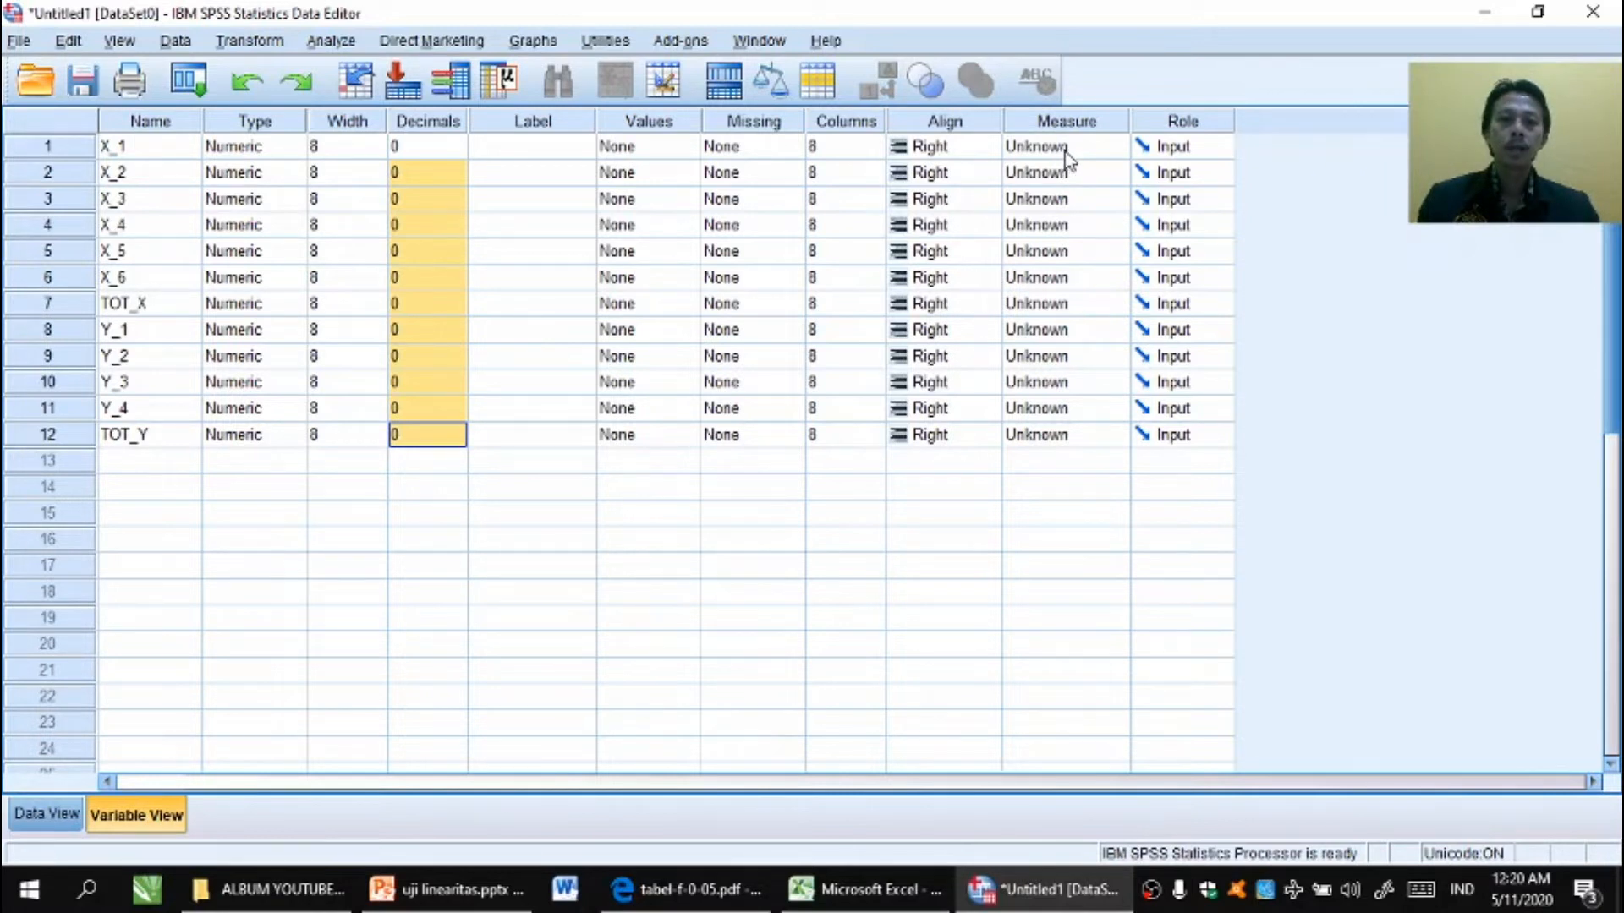
- Set the measurement level of X_1 to Scale and copy that setting
left_click(1091, 148)
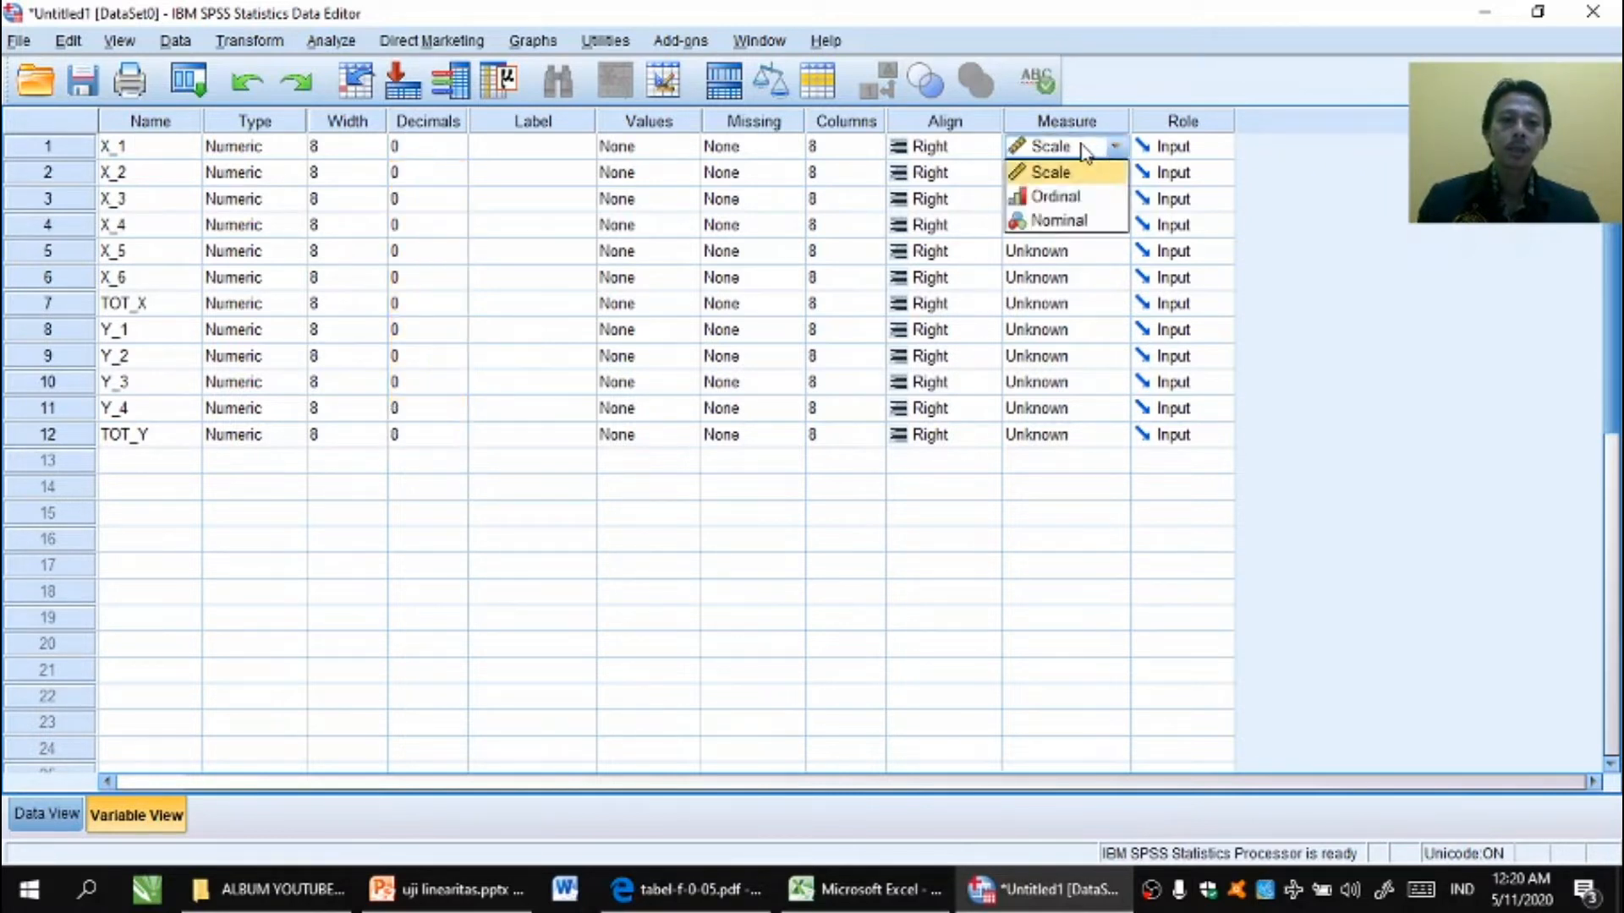
left_click(1080, 149)
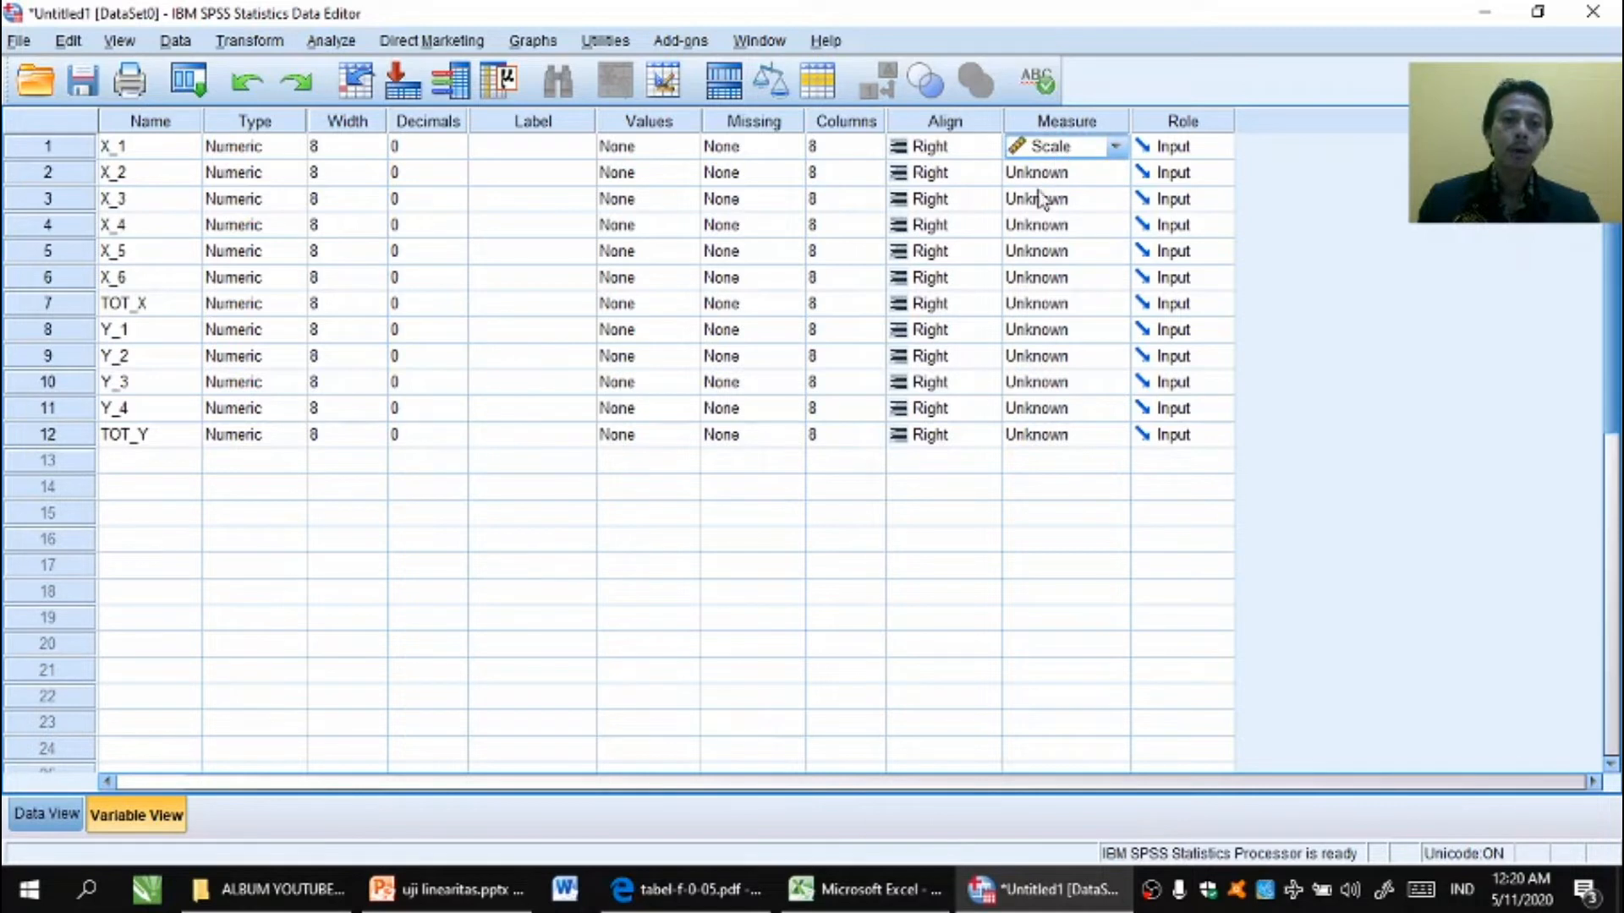
left_click(1040, 149)
left_click(1040, 150)
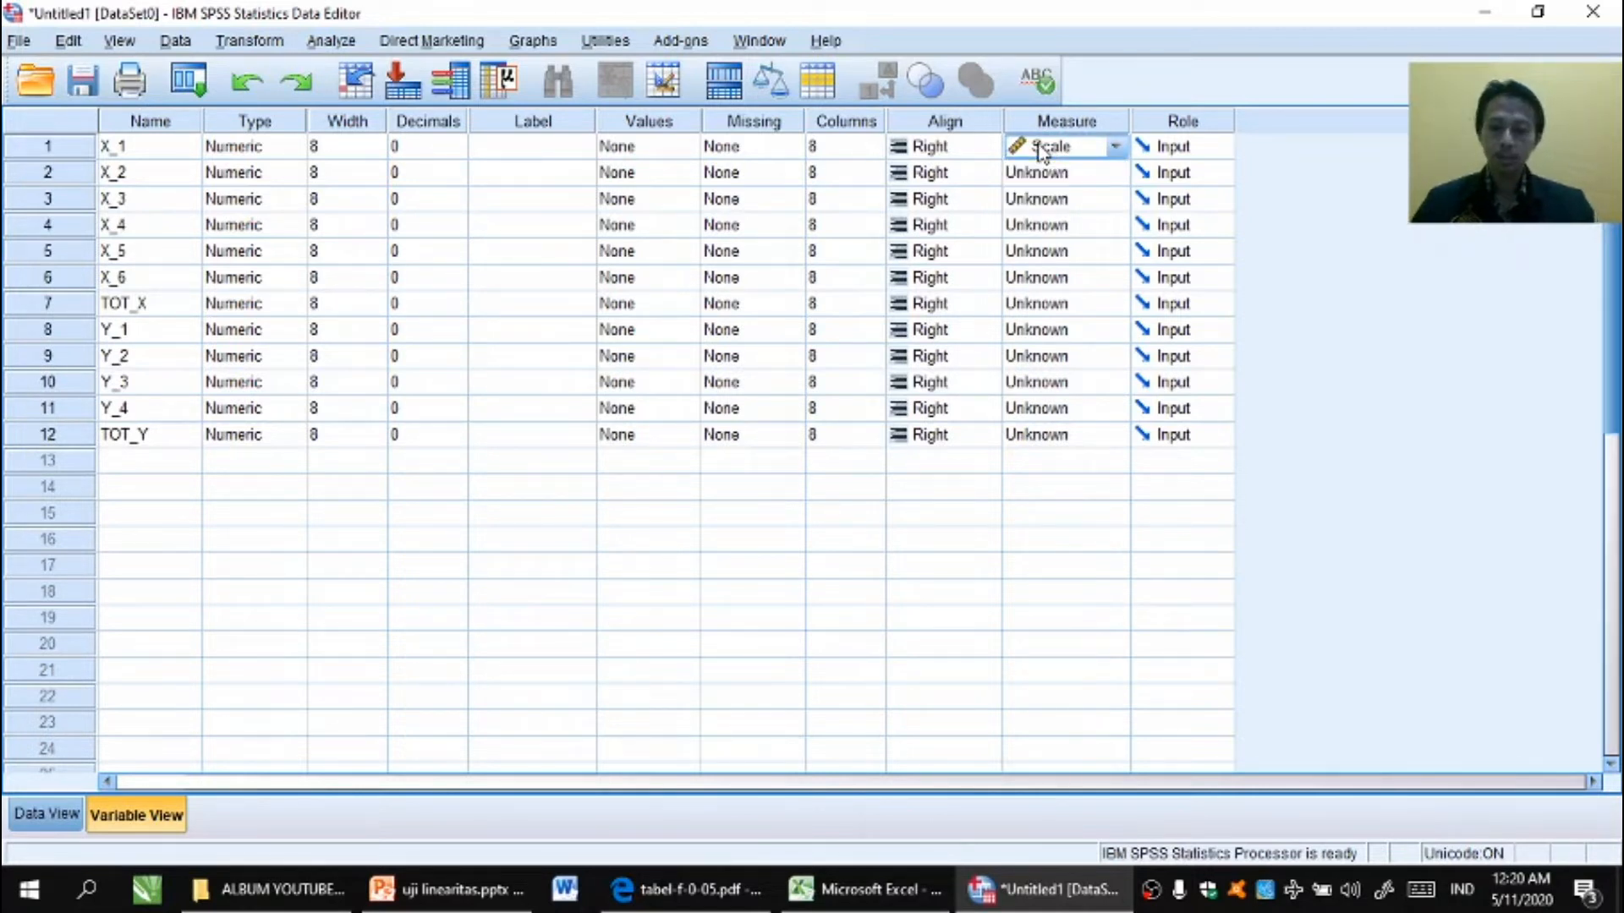
- Apply the copied Scale measurement level to all variables from X_2 to TOT_Y
left_click(1021, 174)
key("ctrl+v")
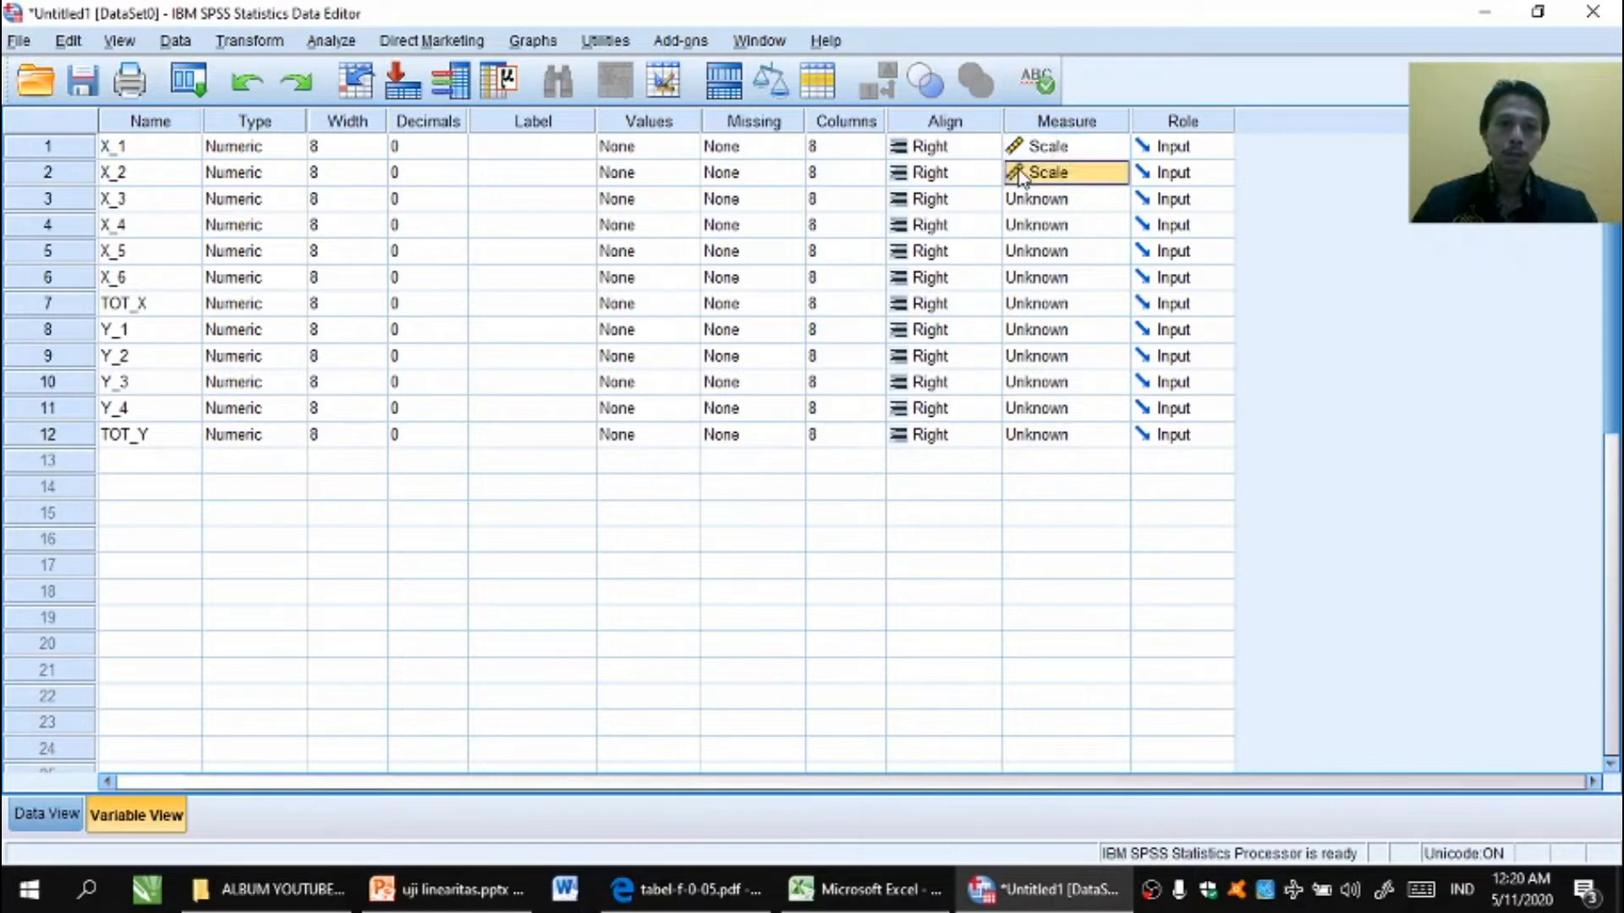
key("shift+Down")
key("shift+Down")
key("shift+Down")
key("shift+Down")
key("shift+Down")
key("shift+Down")
key("shift+Down")
key("shift+Down")
key("shift+Down")
key("shift+Down")
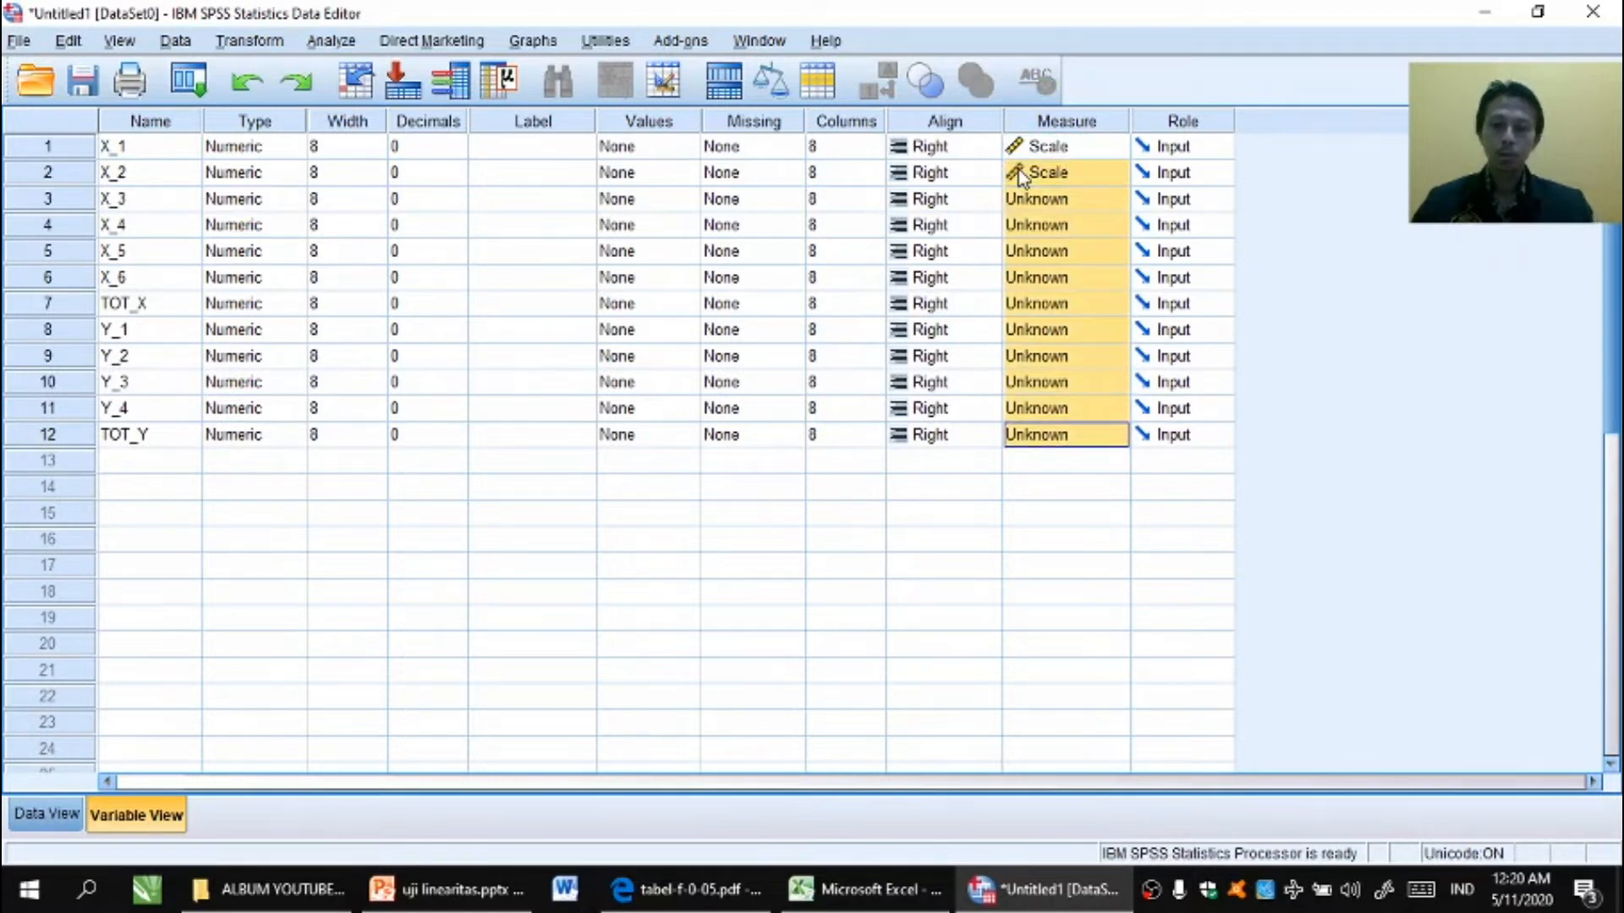
key("ctrl+v")
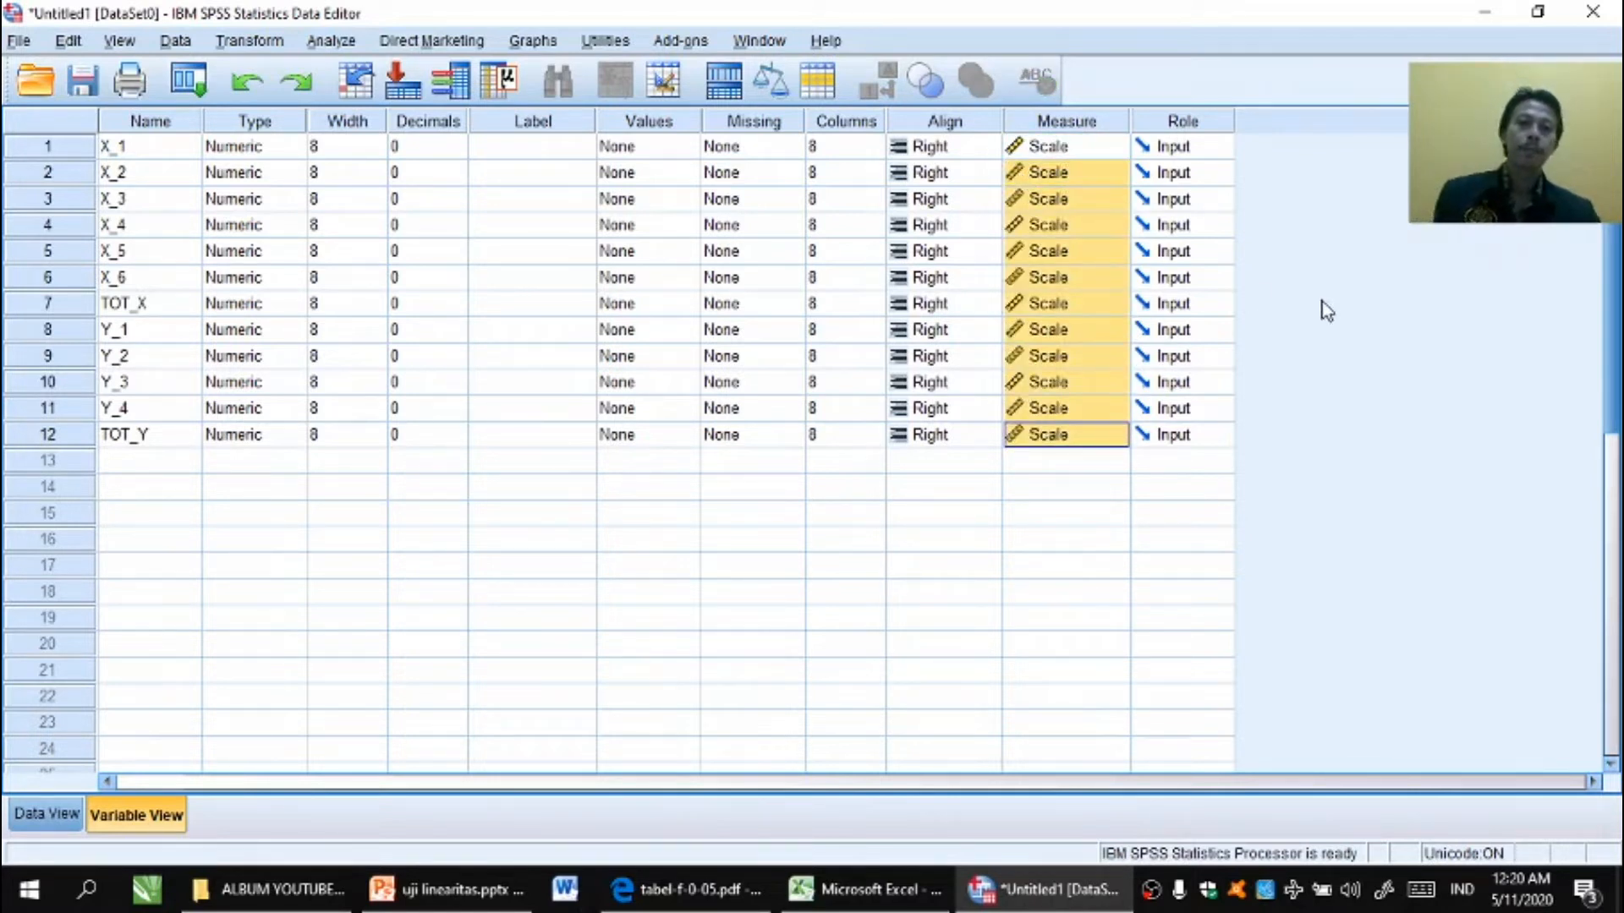
left_click(841, 487)
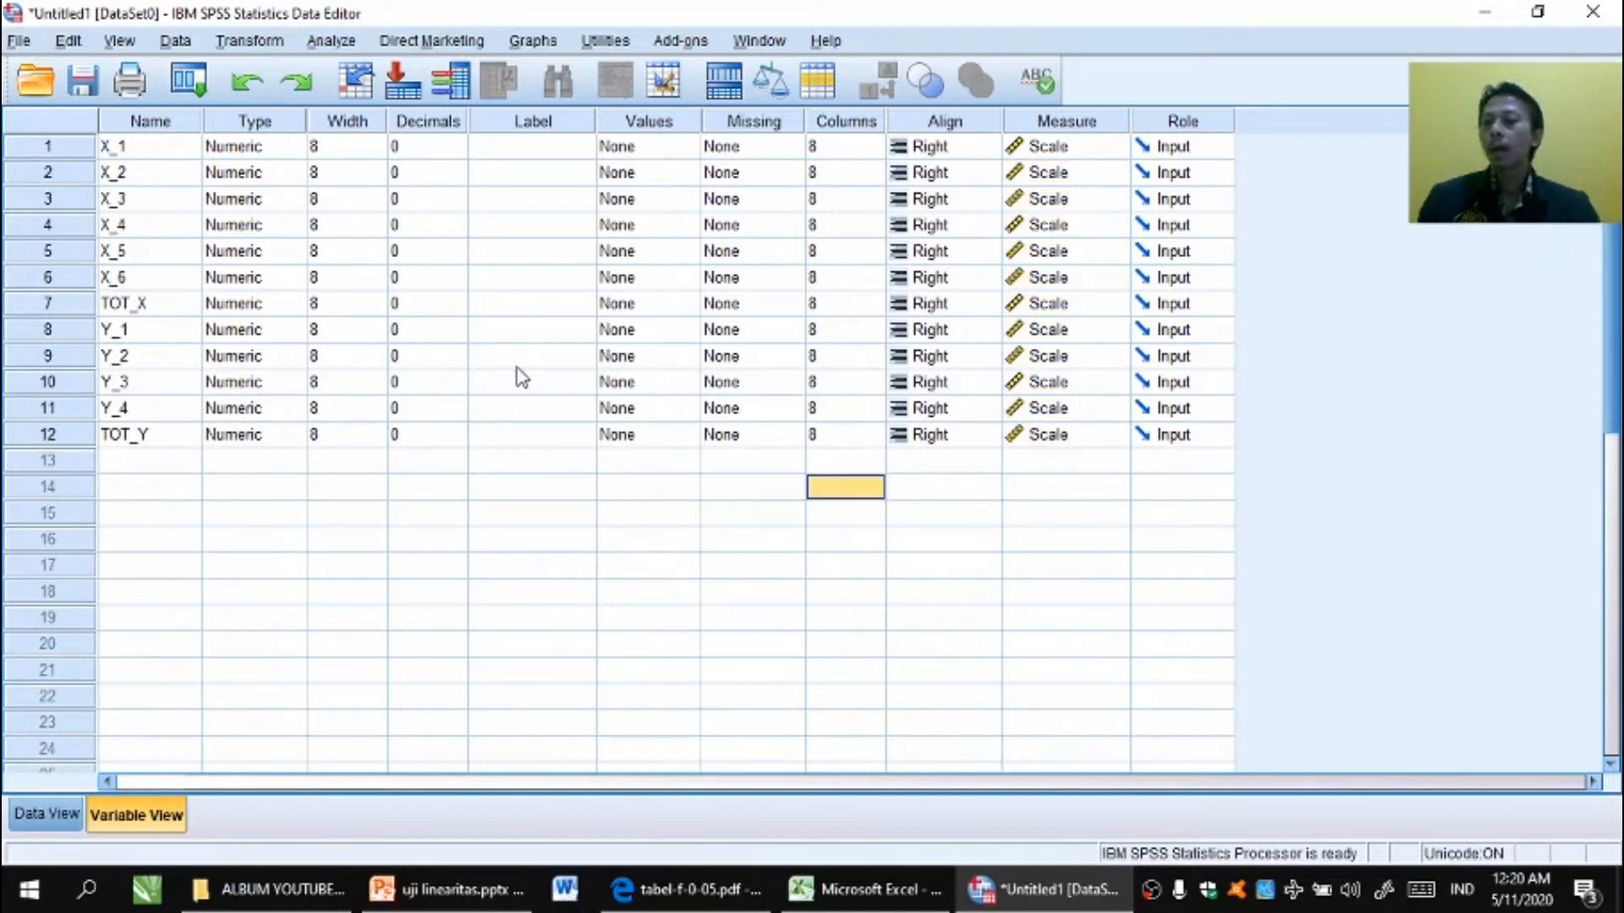
- From the data grid, set up a Compare Means analysis (Means) with TOT_X as independent and TOT_Y as dependent variable
left_click(38, 812)
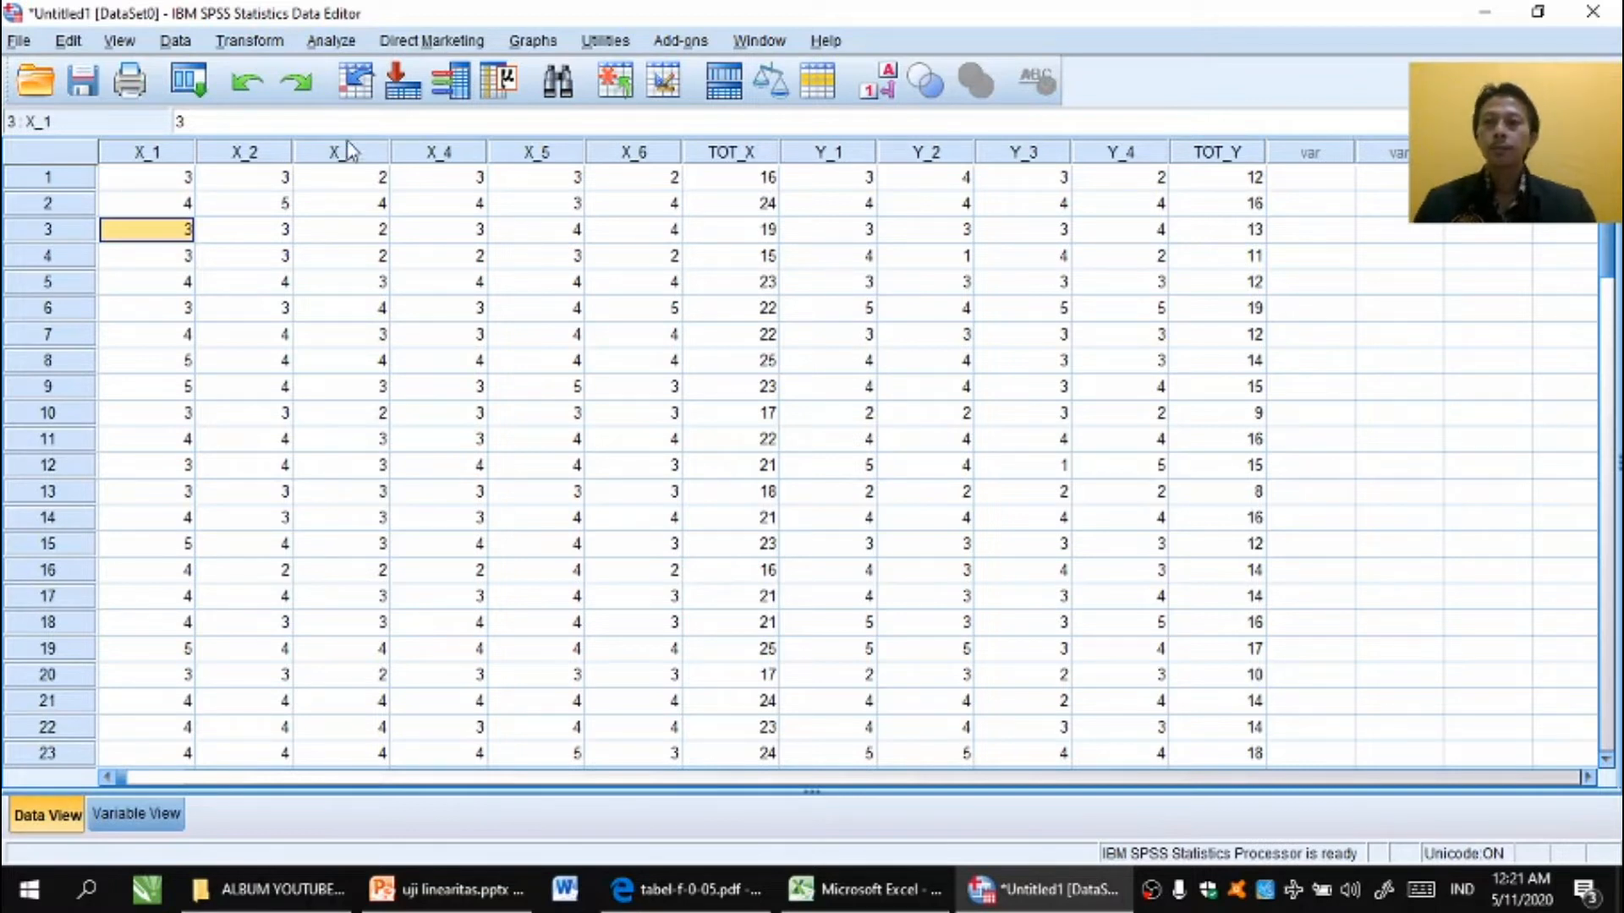
left_click(331, 40)
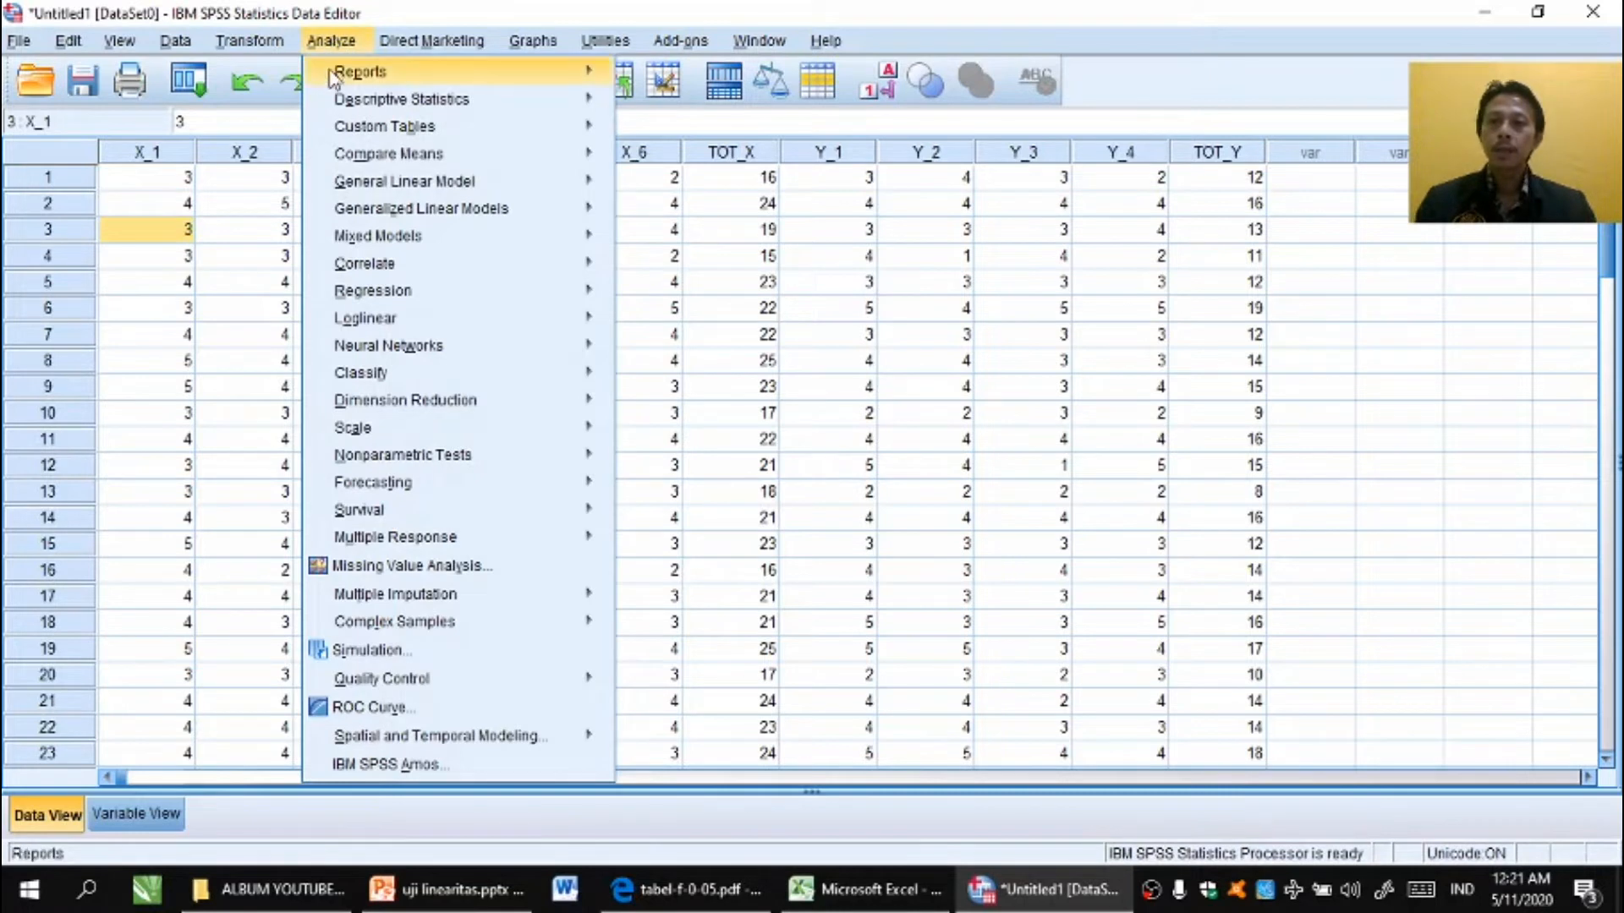
mouse_move(344, 161)
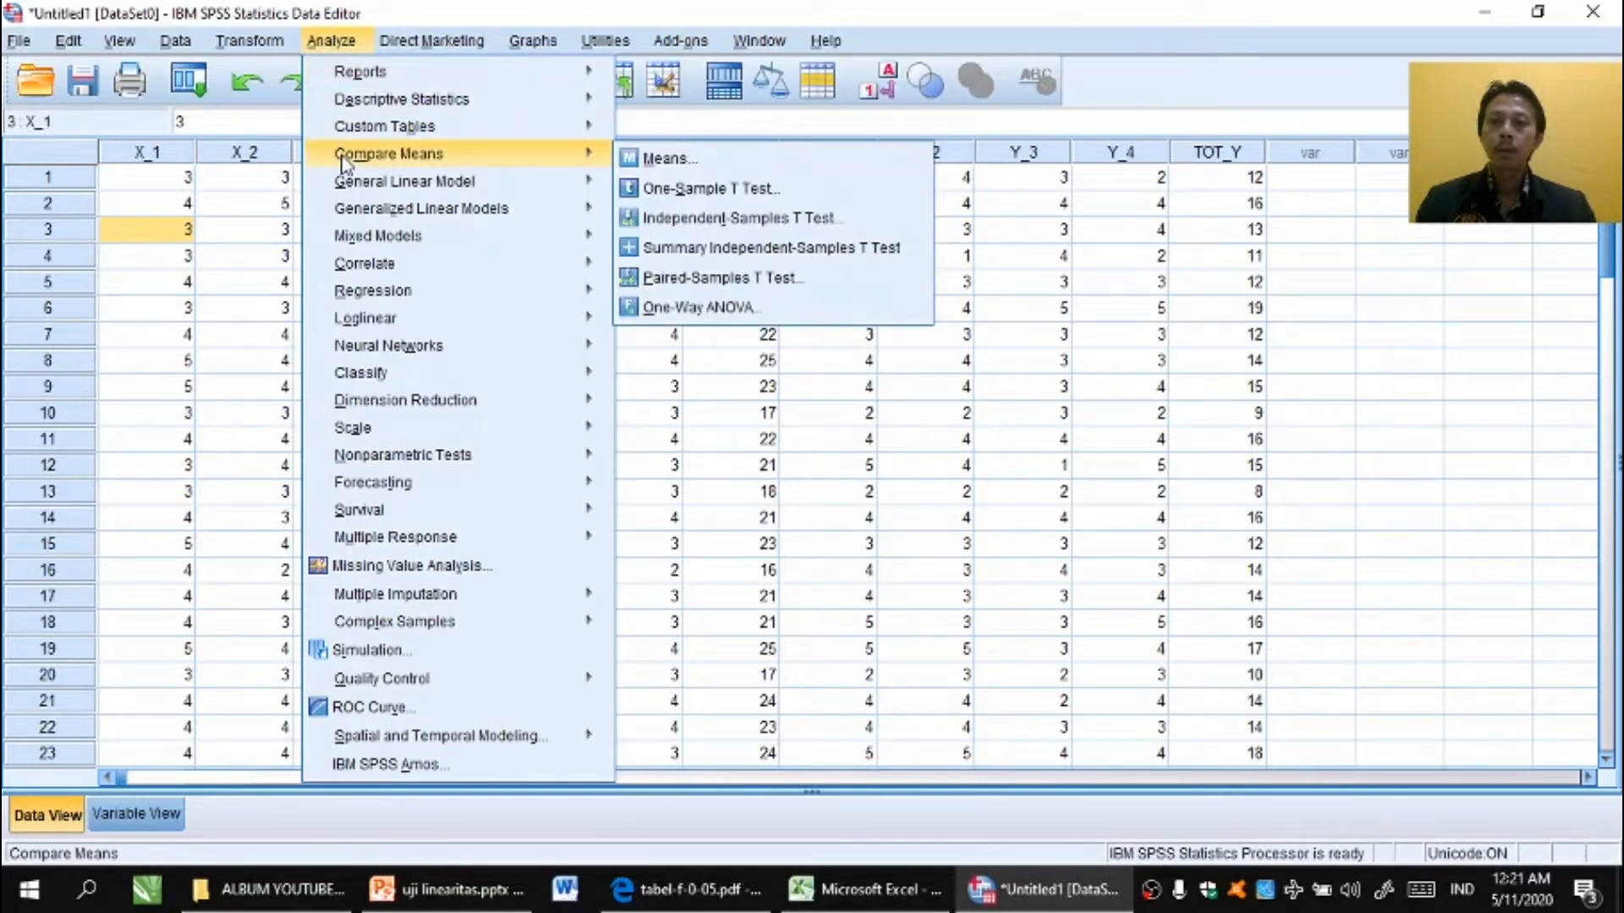
left_click(657, 159)
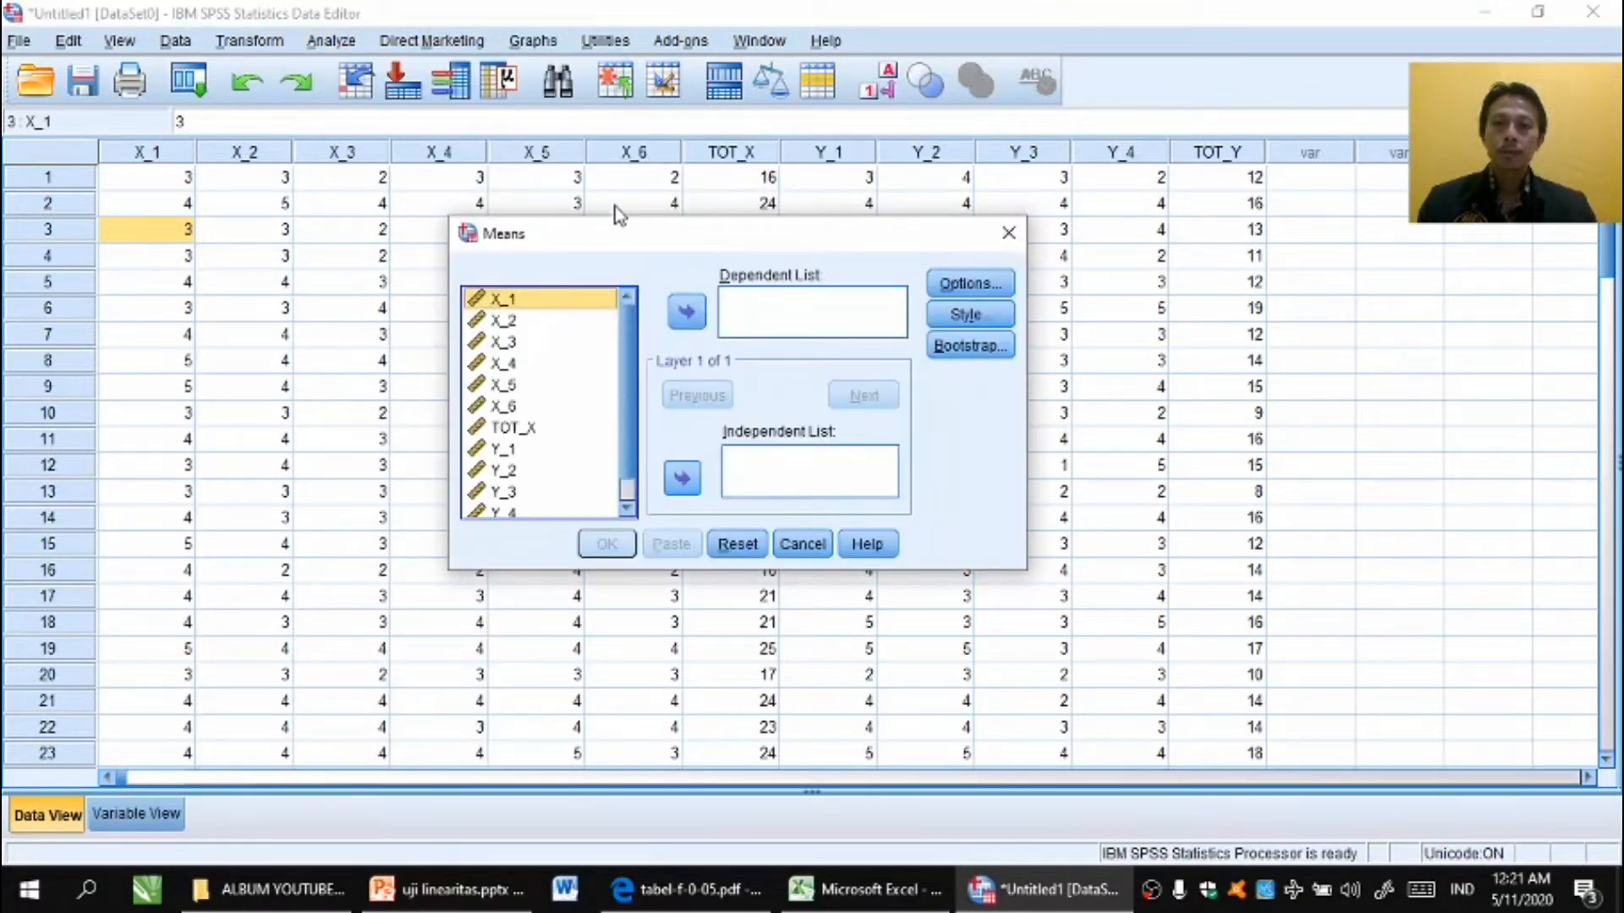
left_click_drag(616, 229, 593, 205)
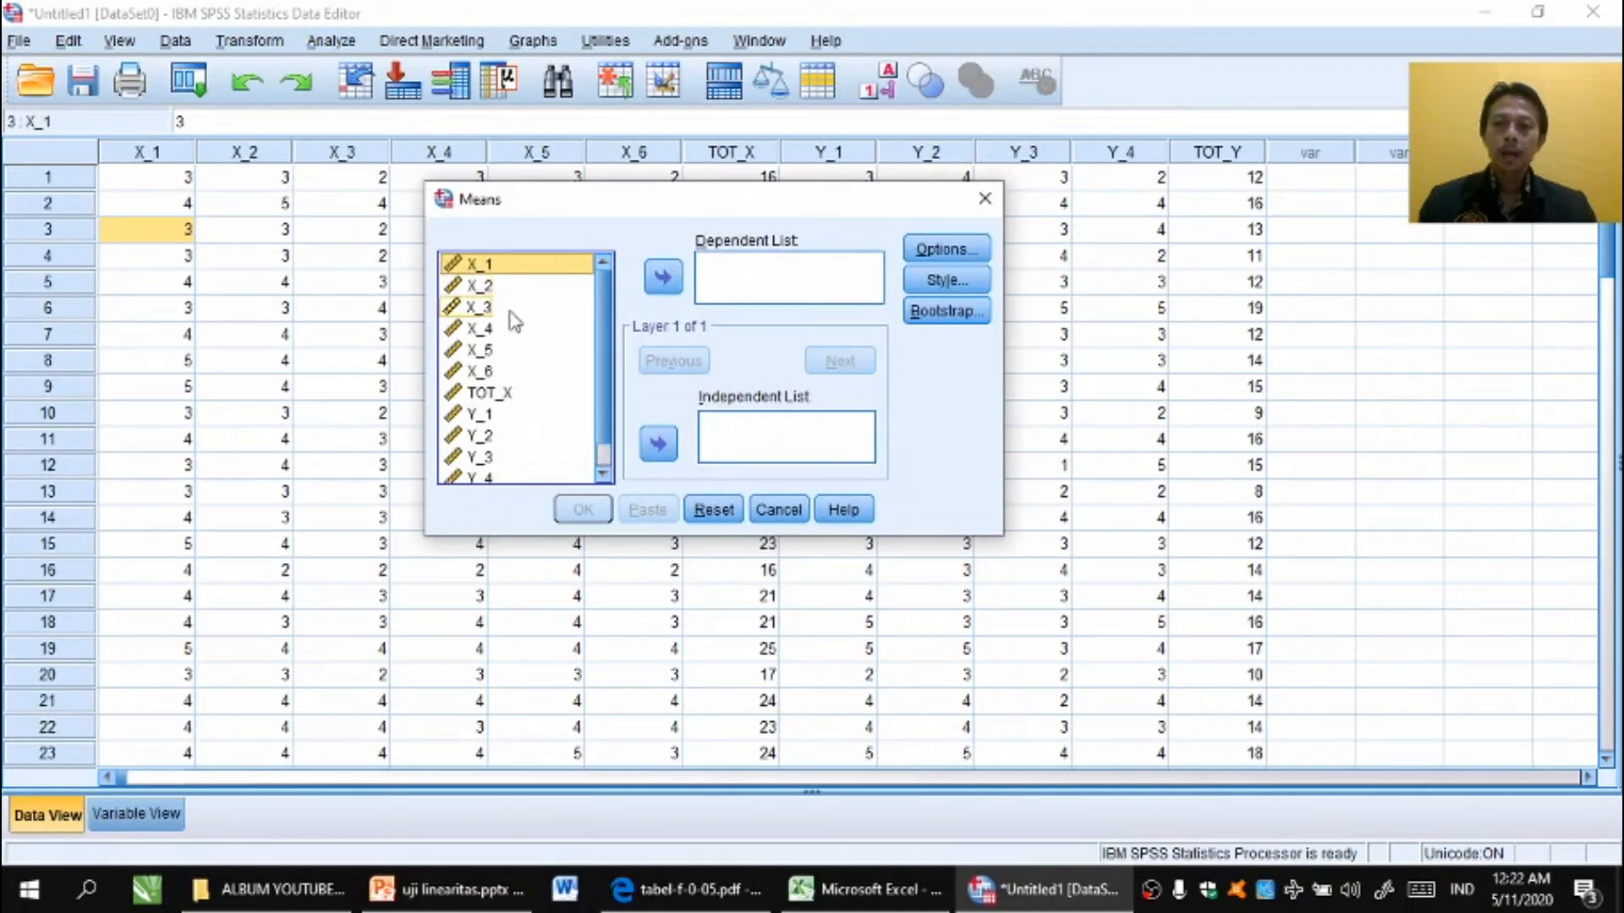
left_click(480, 394)
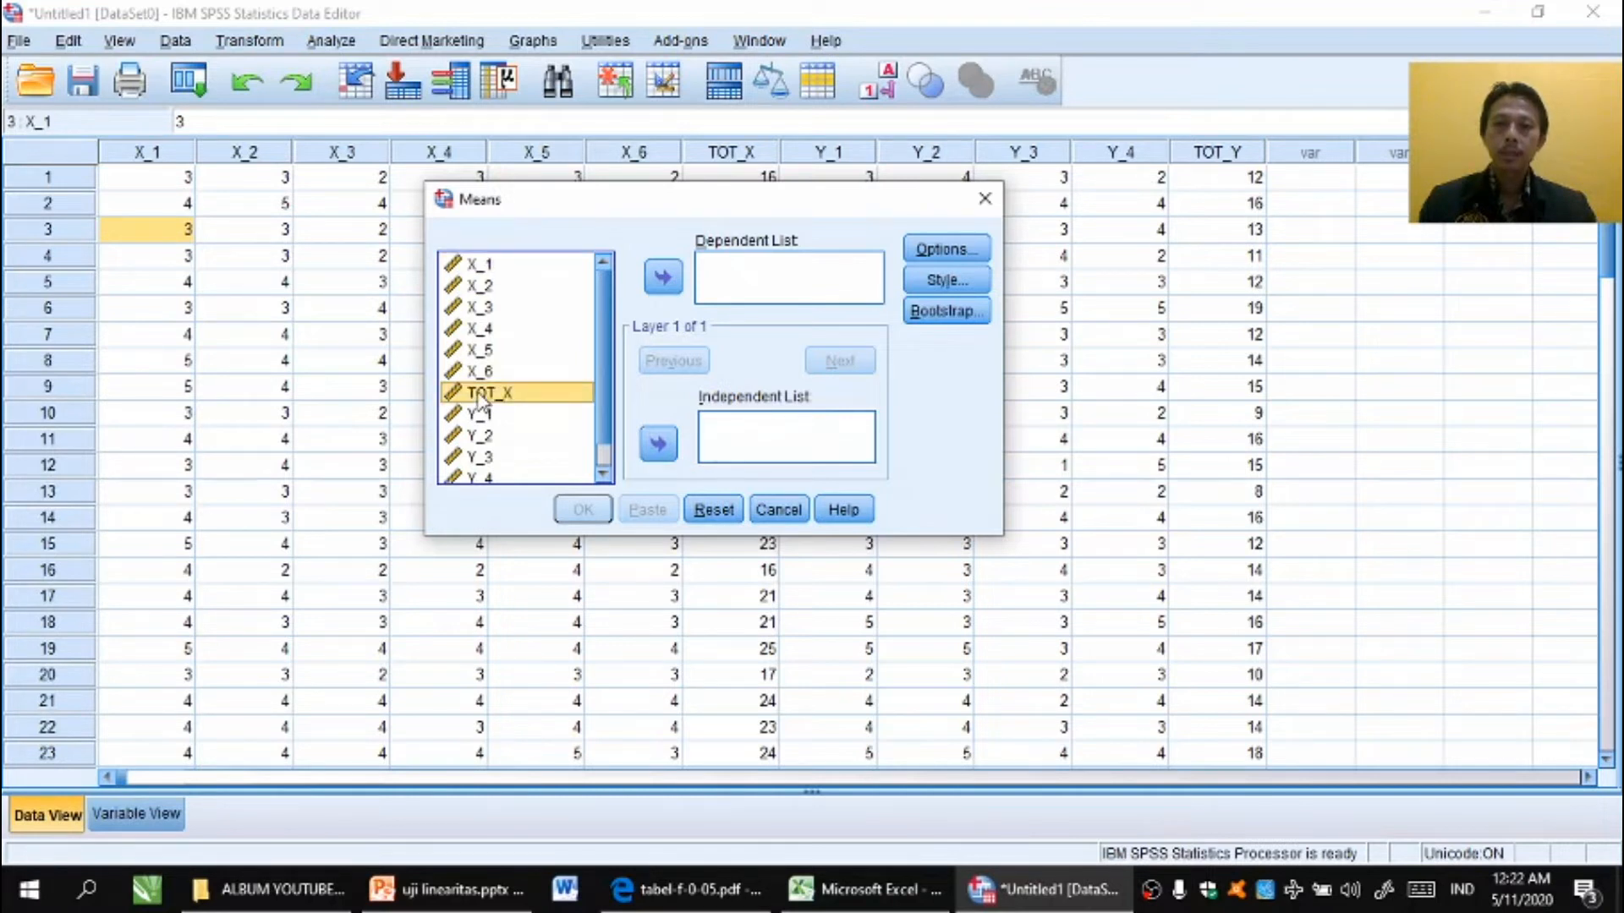
left_click(662, 443)
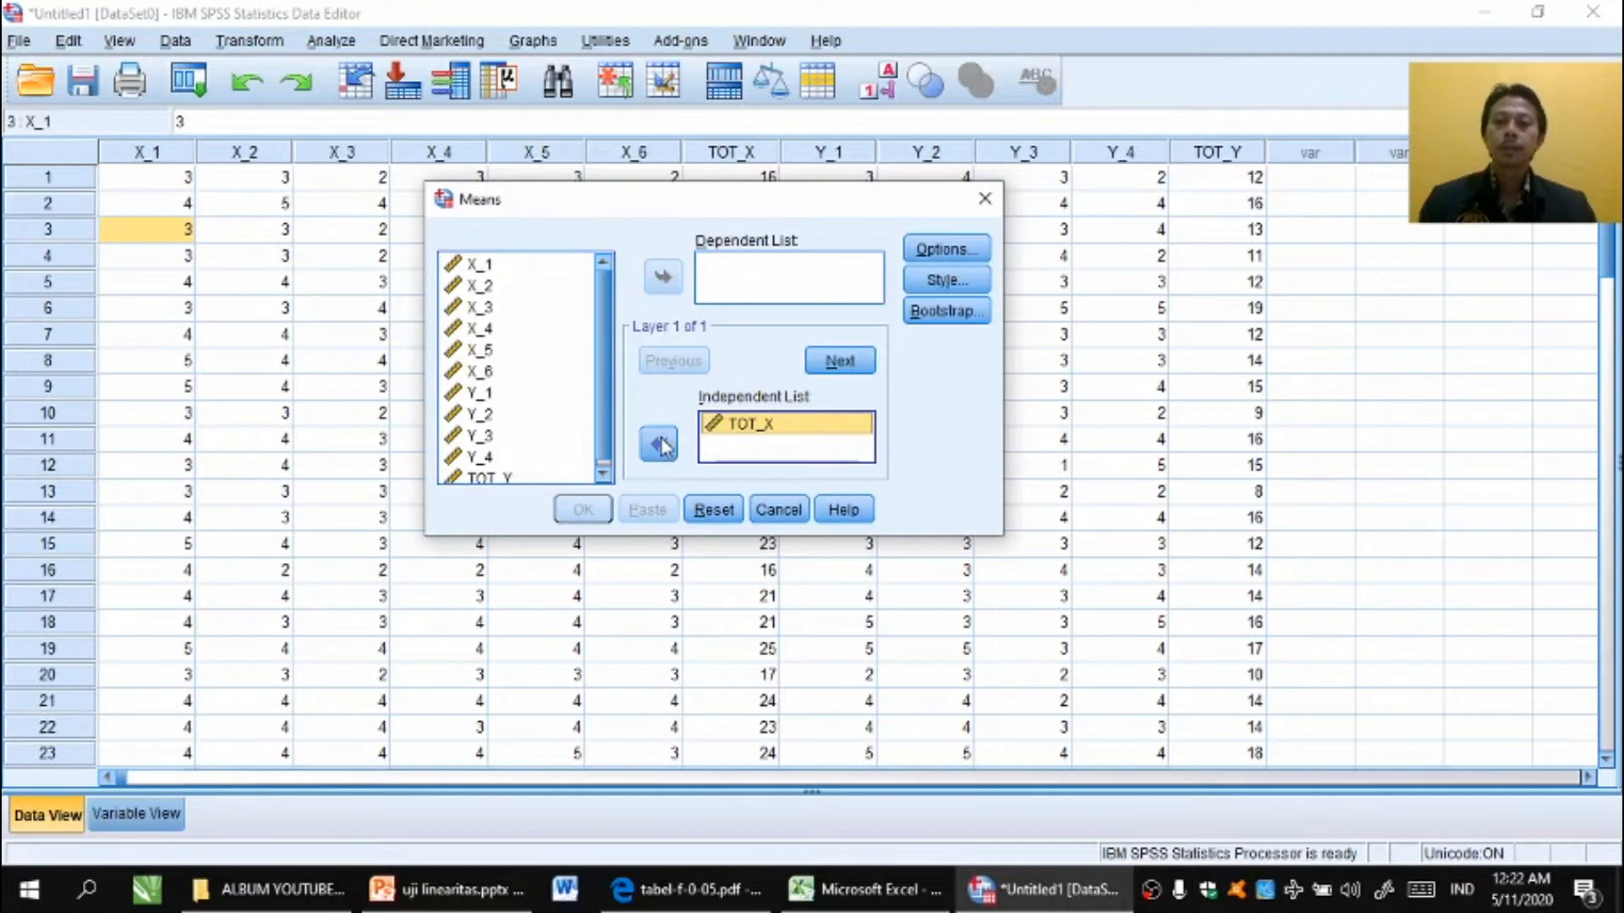
scroll(601, 397, "down", 1)
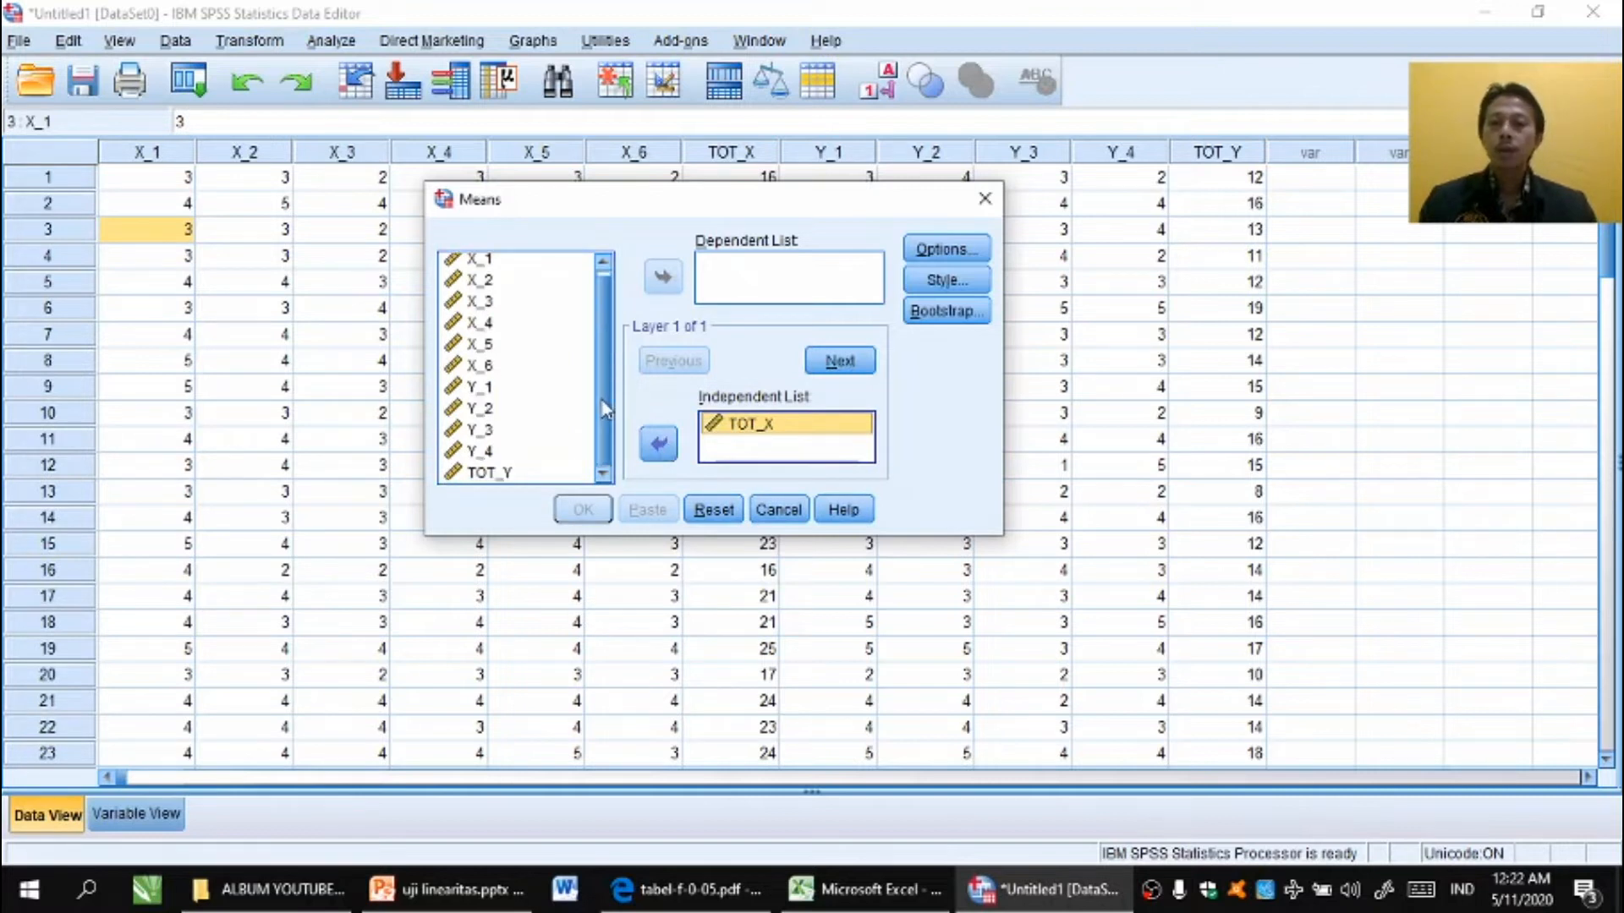
left_click(491, 474)
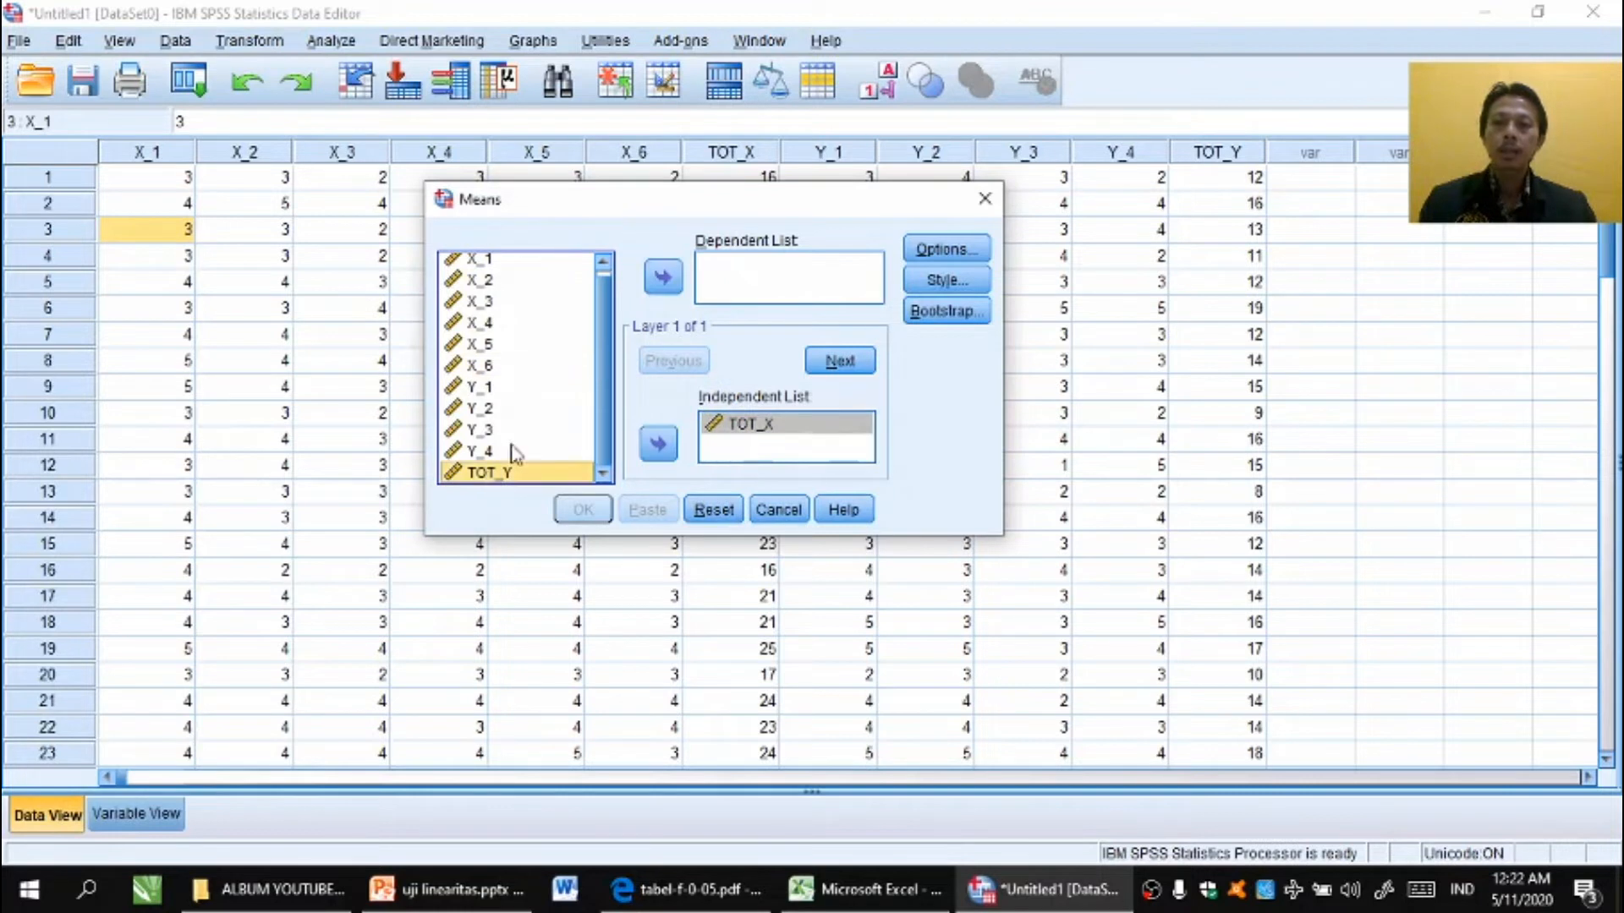
left_click(663, 277)
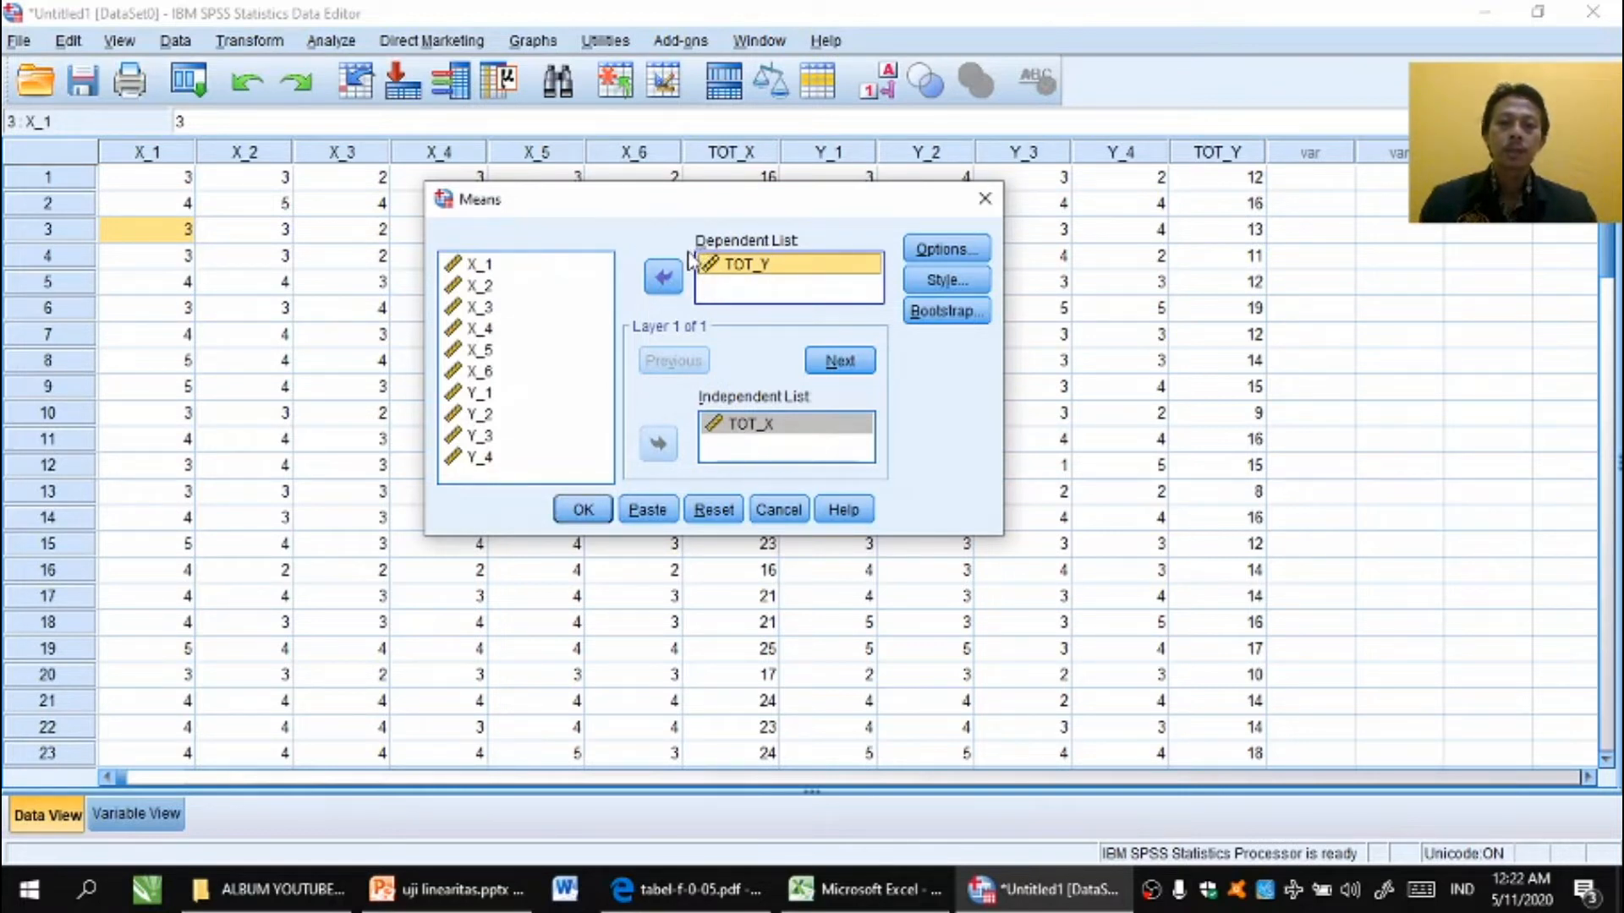
- Enable the test for linearity in the Means options and run the analysis
left_click(931, 259)
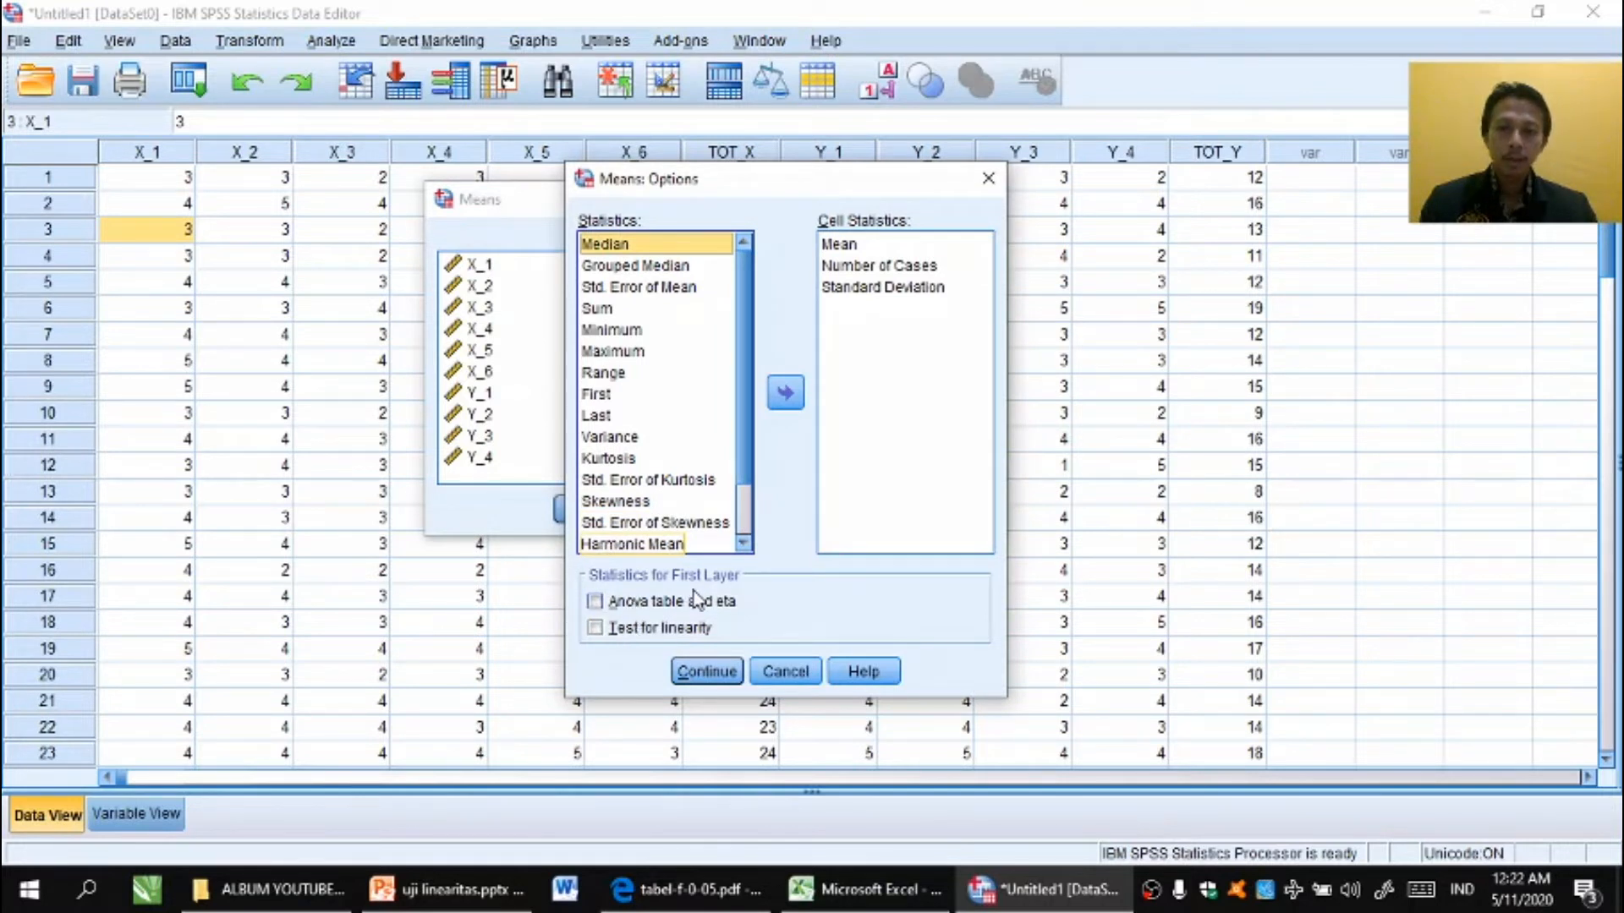
left_click(596, 630)
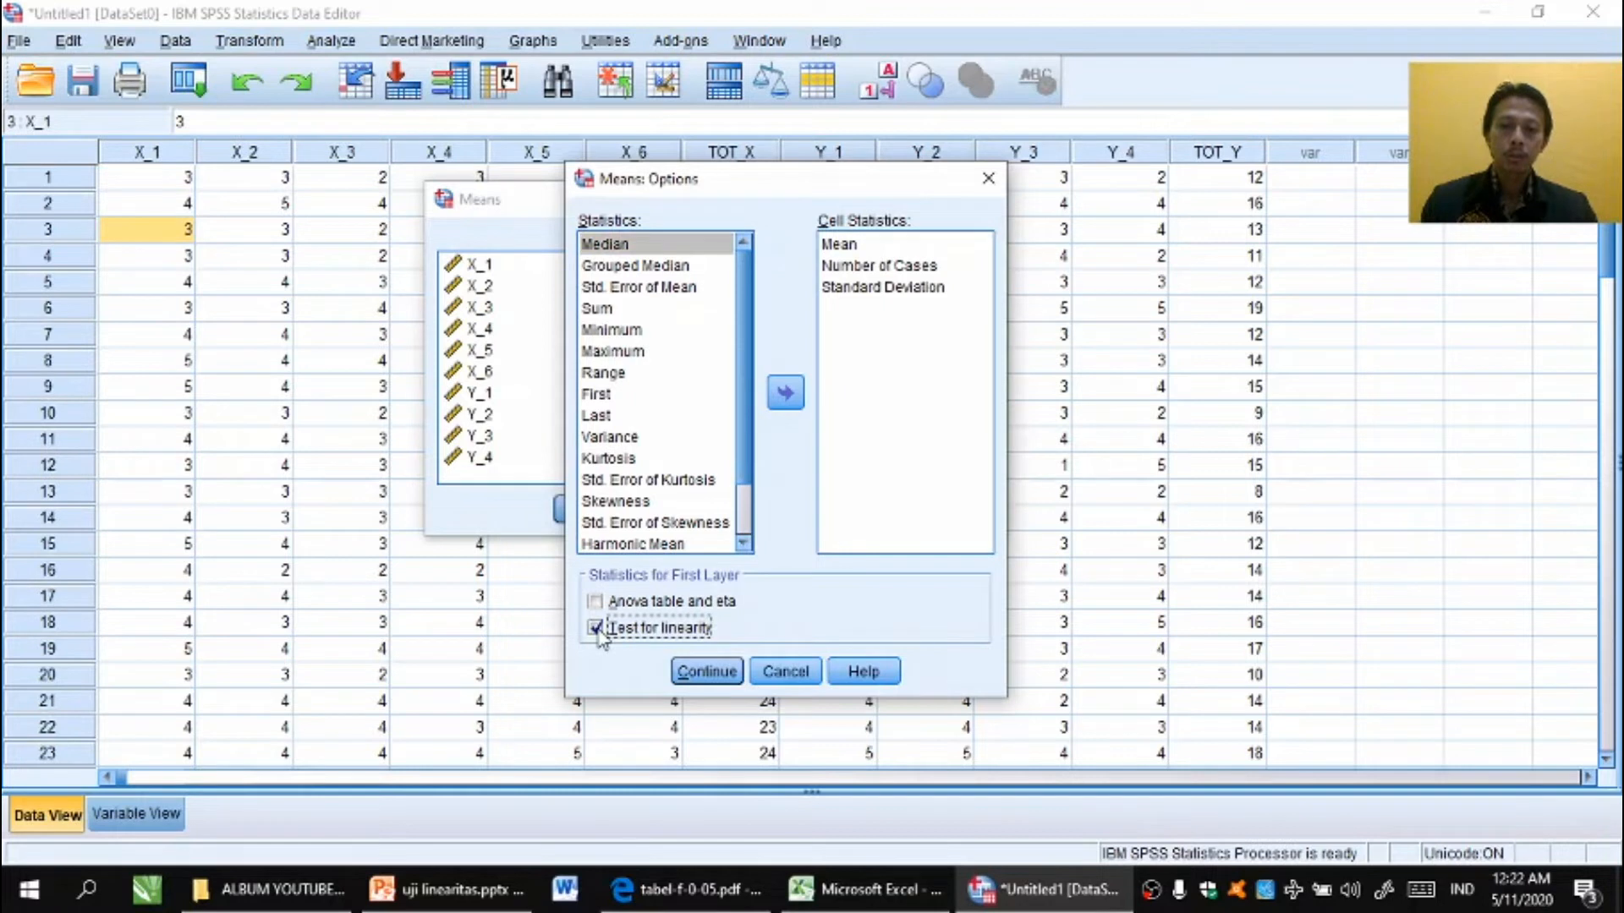
left_click(705, 671)
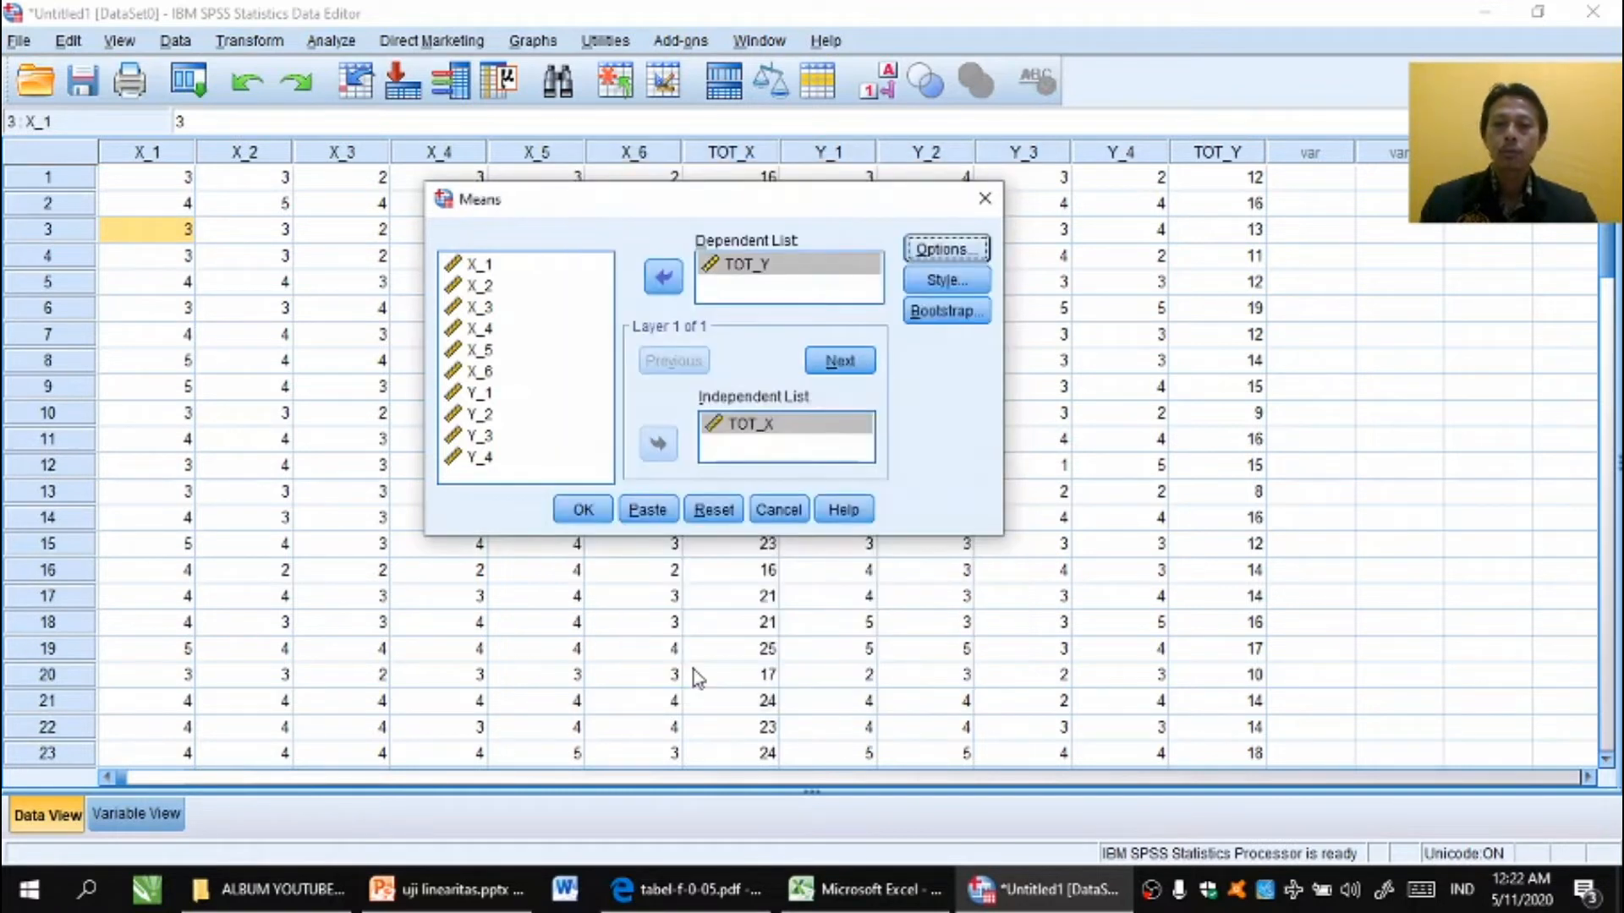
left_click(594, 511)
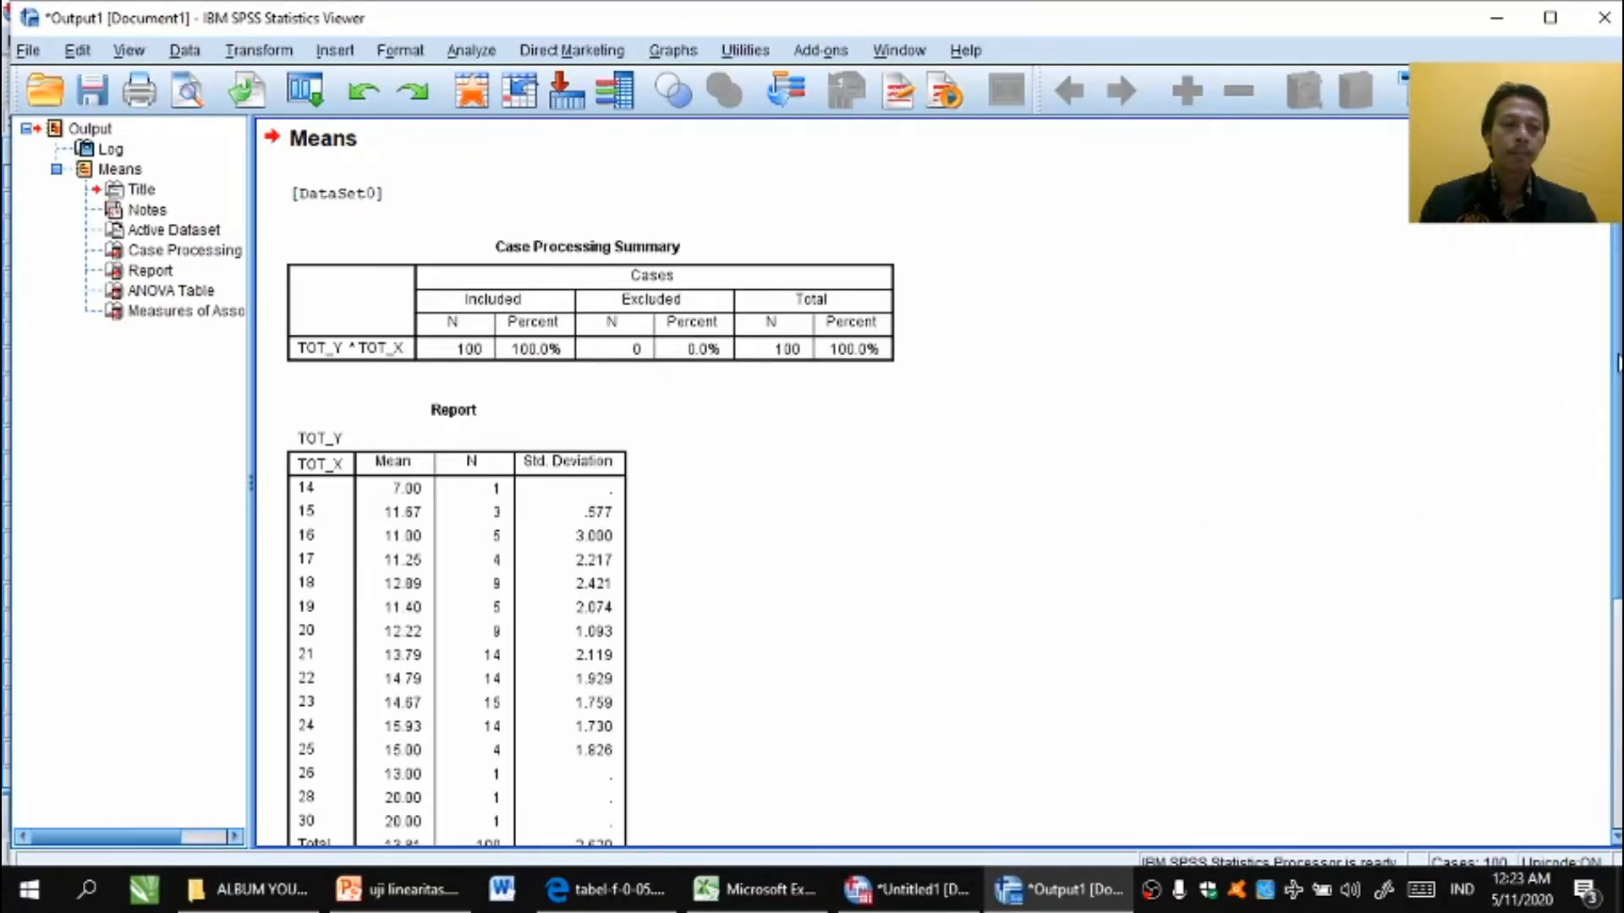
- Find the ANOVA Table of TOT_Y by TOT_X in the Means output and copy it
mouse_move(1616, 358)
left_mouse_down()
mouse_move(1616, 579)
mouse_move(1615, 368)
left_mouse_up()
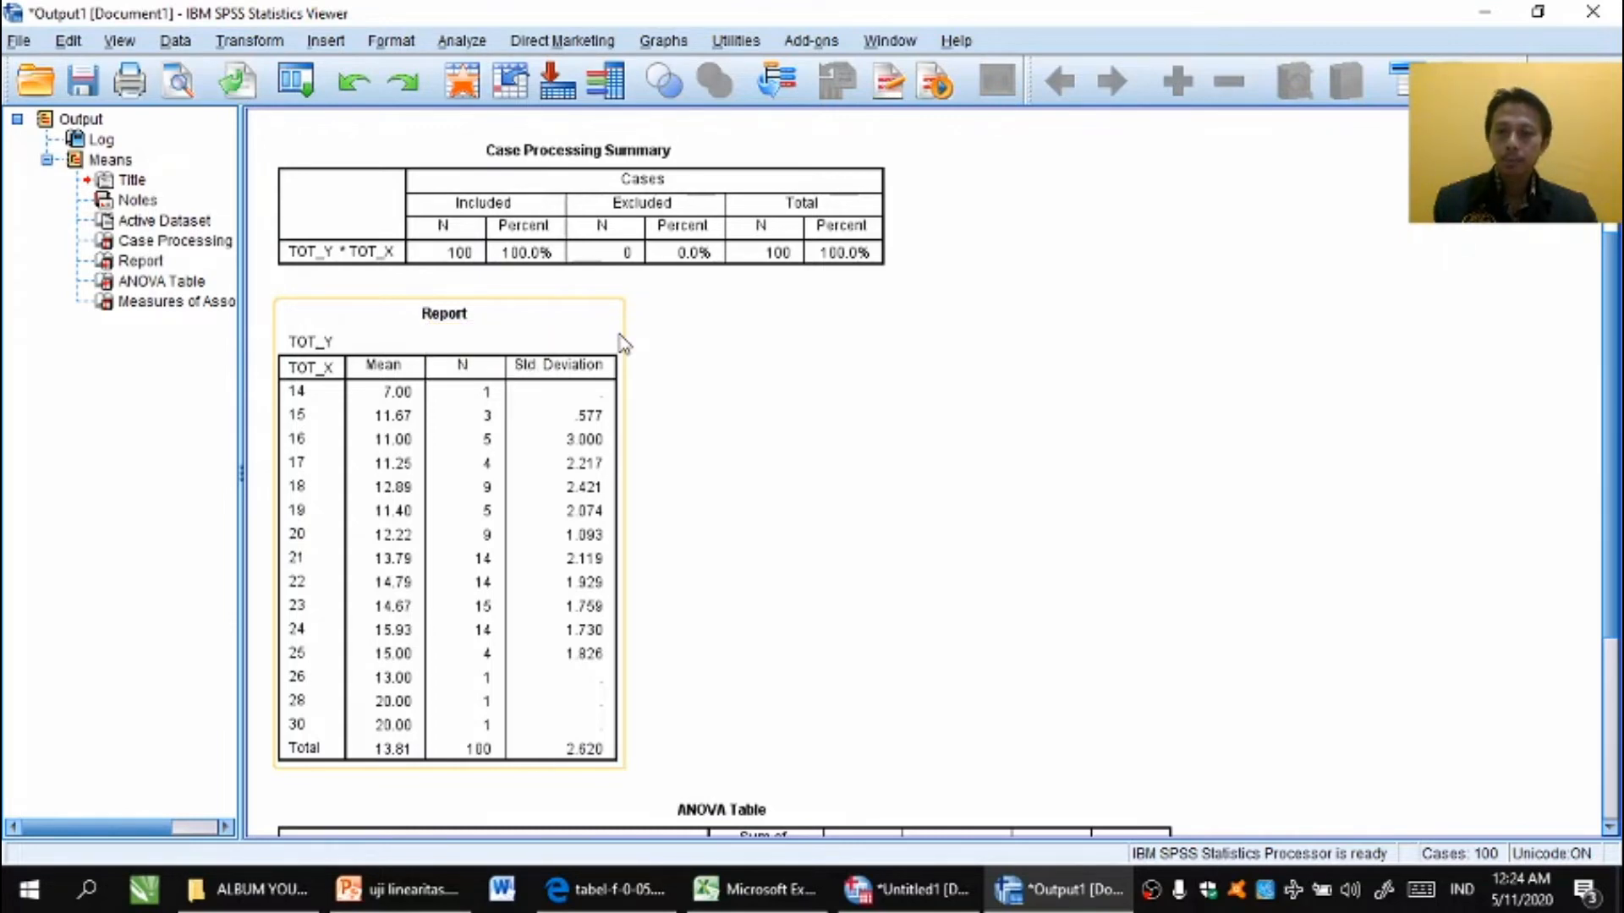
scroll(1599, 565, "down", 6)
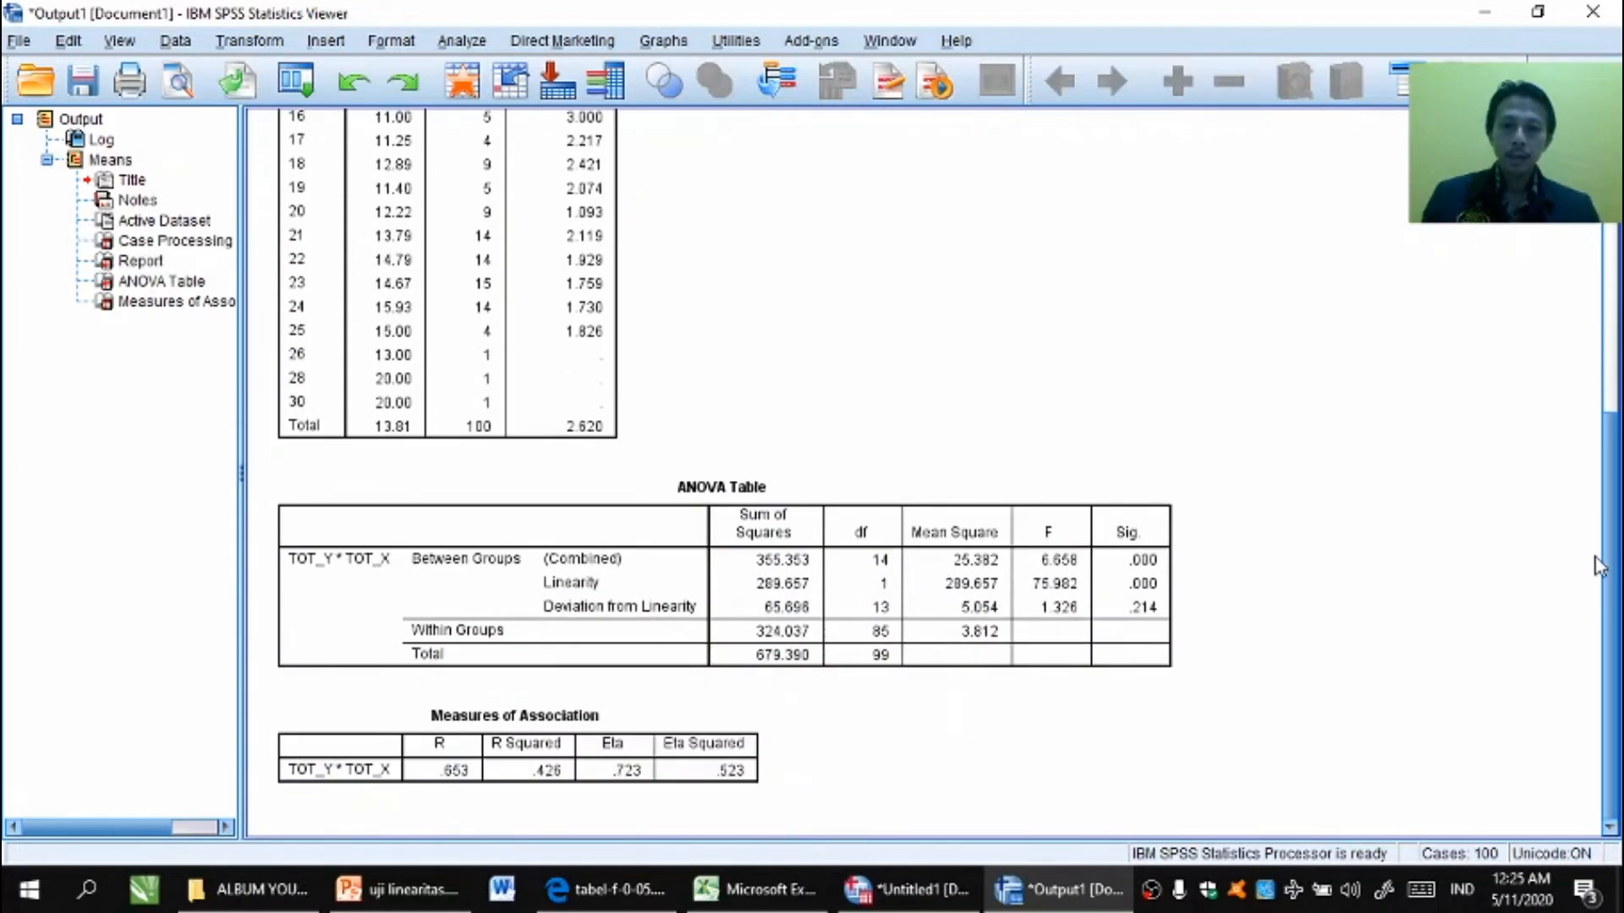
scroll(1598, 564, "up", 1)
left_click(833, 558)
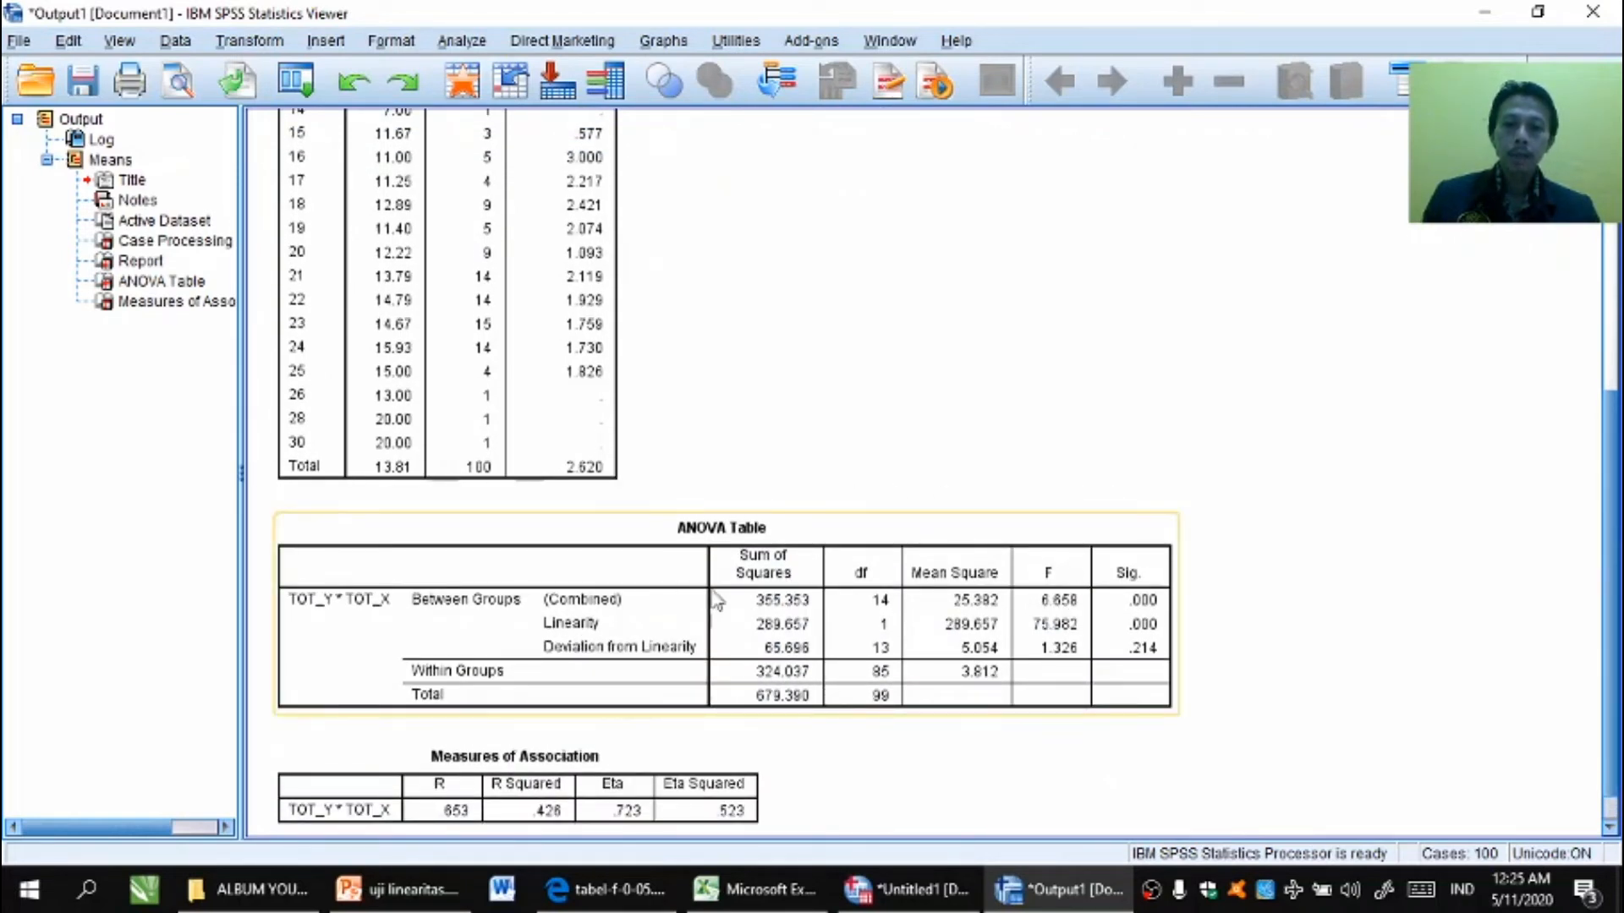
left_click(752, 578)
right_click(751, 577)
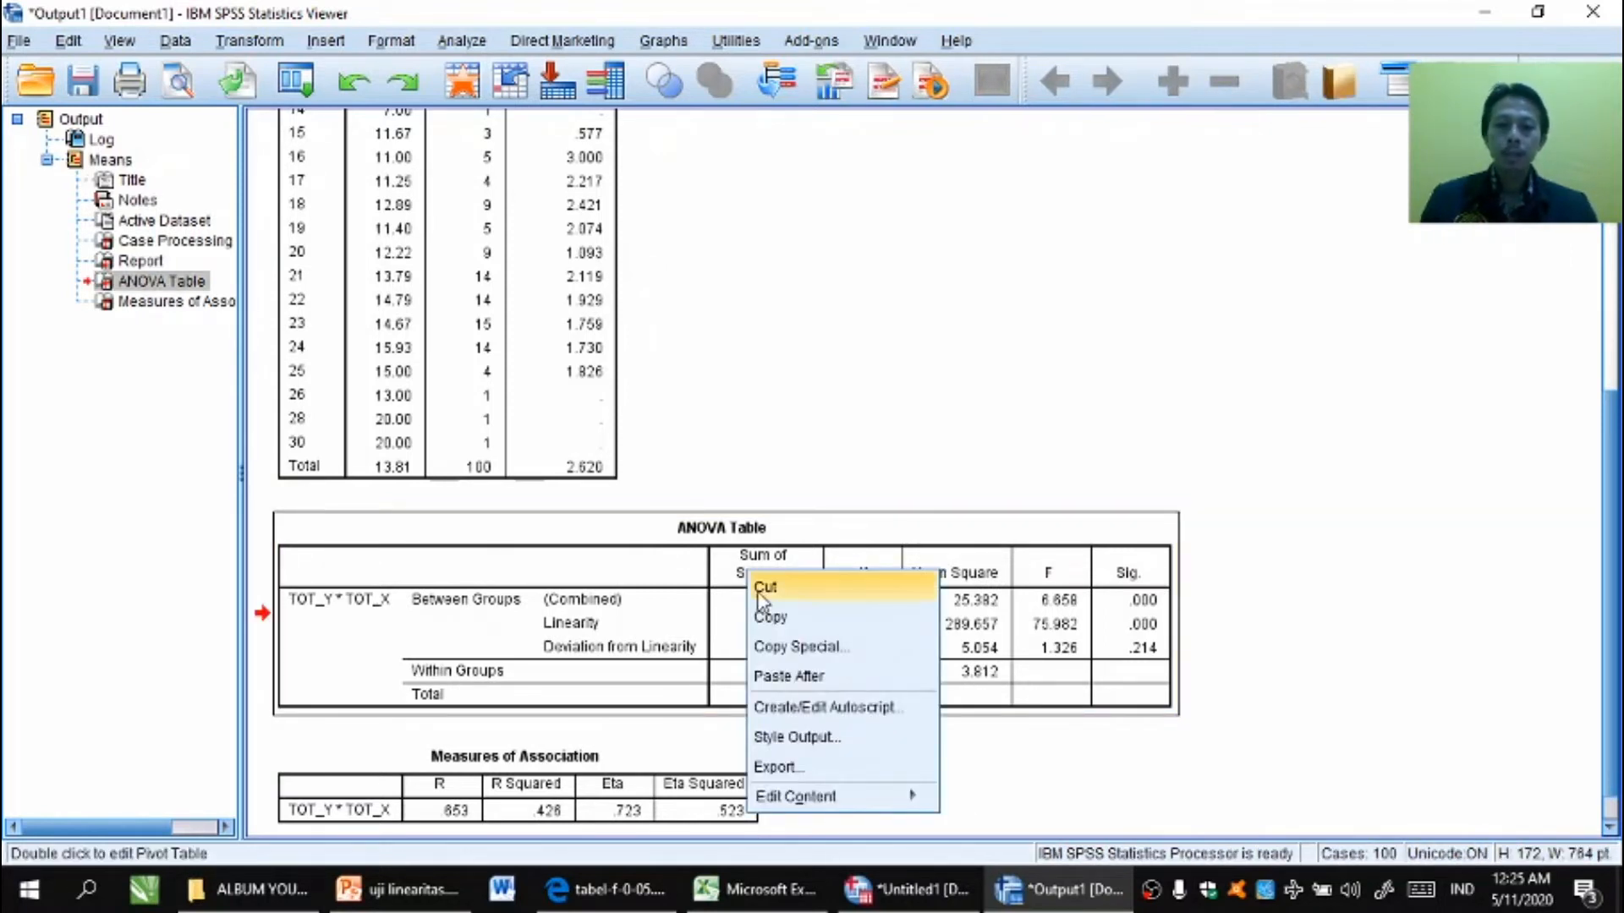
left_click(772, 615)
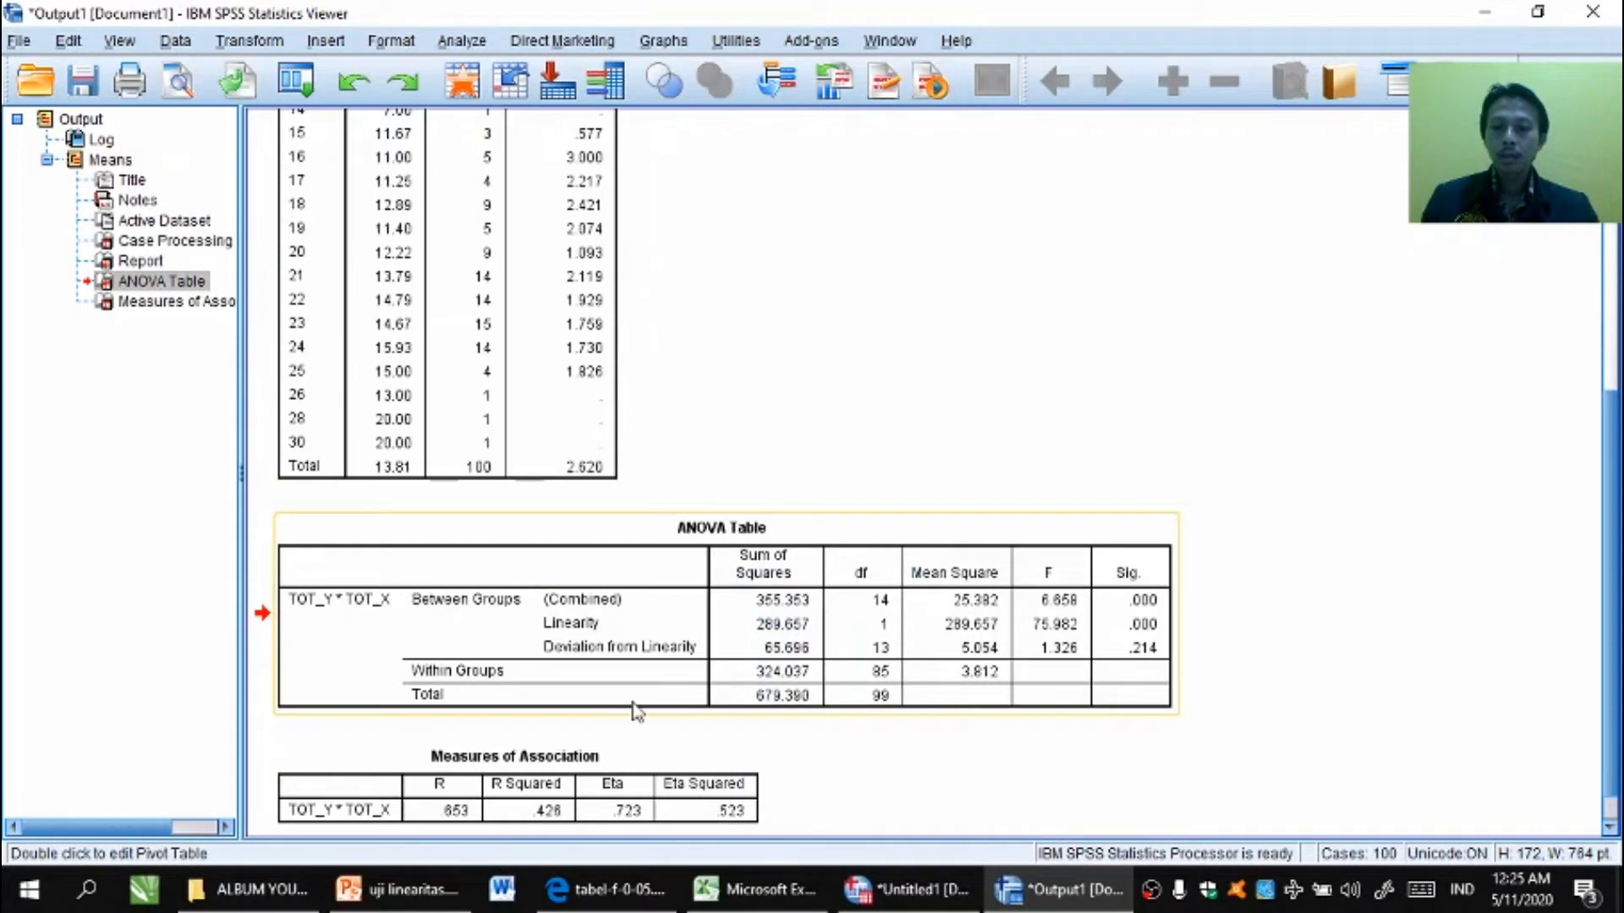
- Switch to Word and paste the copied ANOVA Table into the blank document, enlarging the page view to 140%
left_click(508, 888)
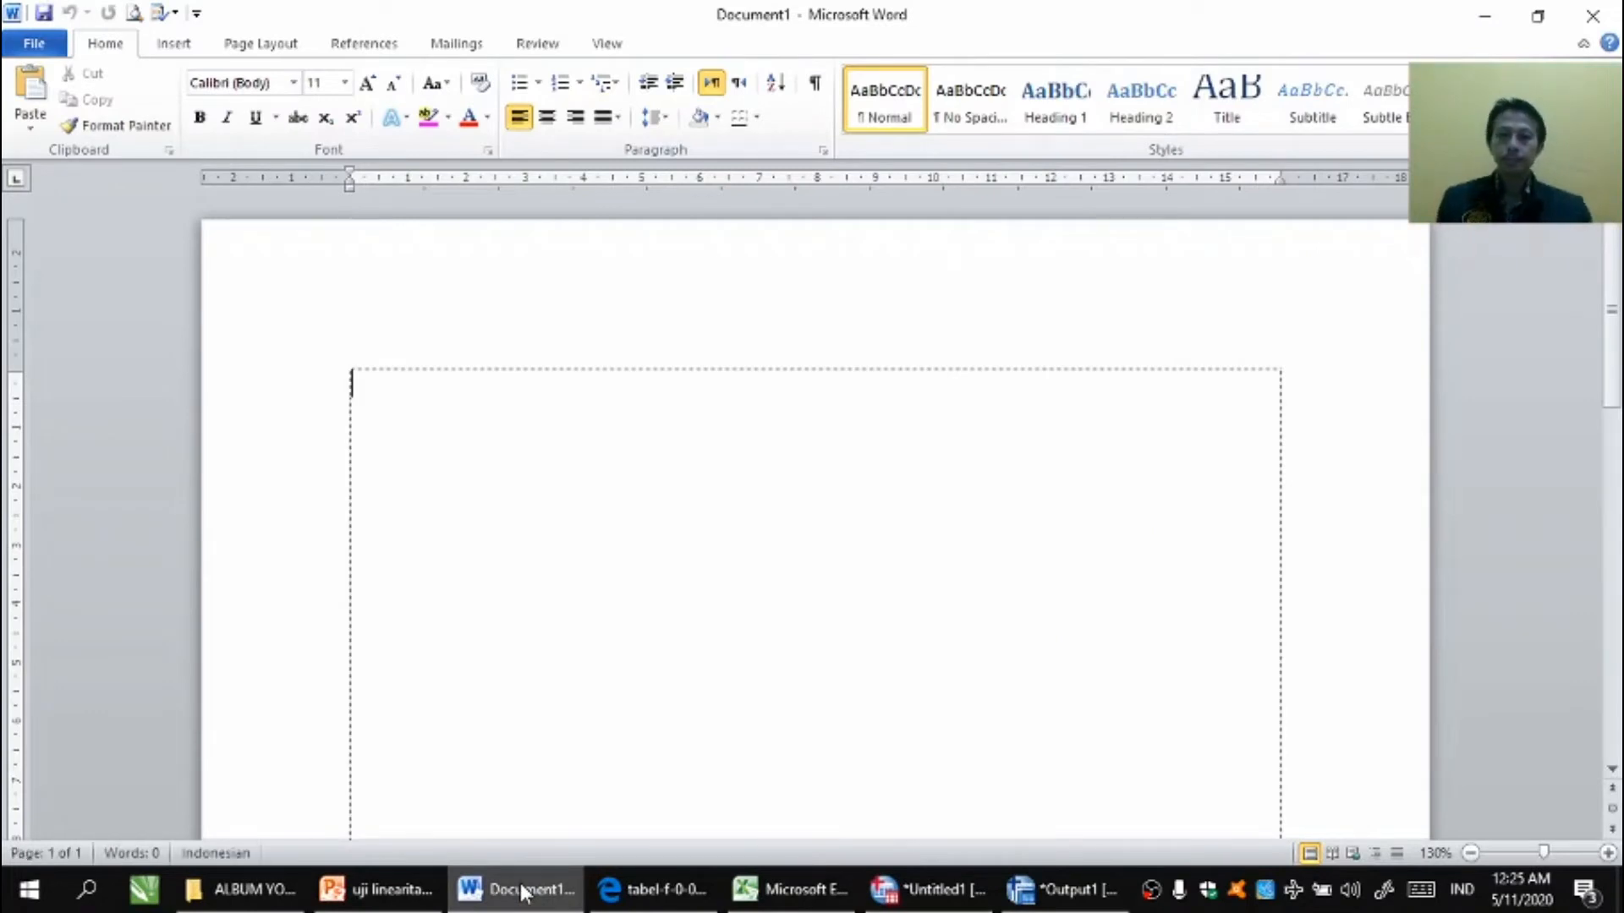
key("ctrl+v")
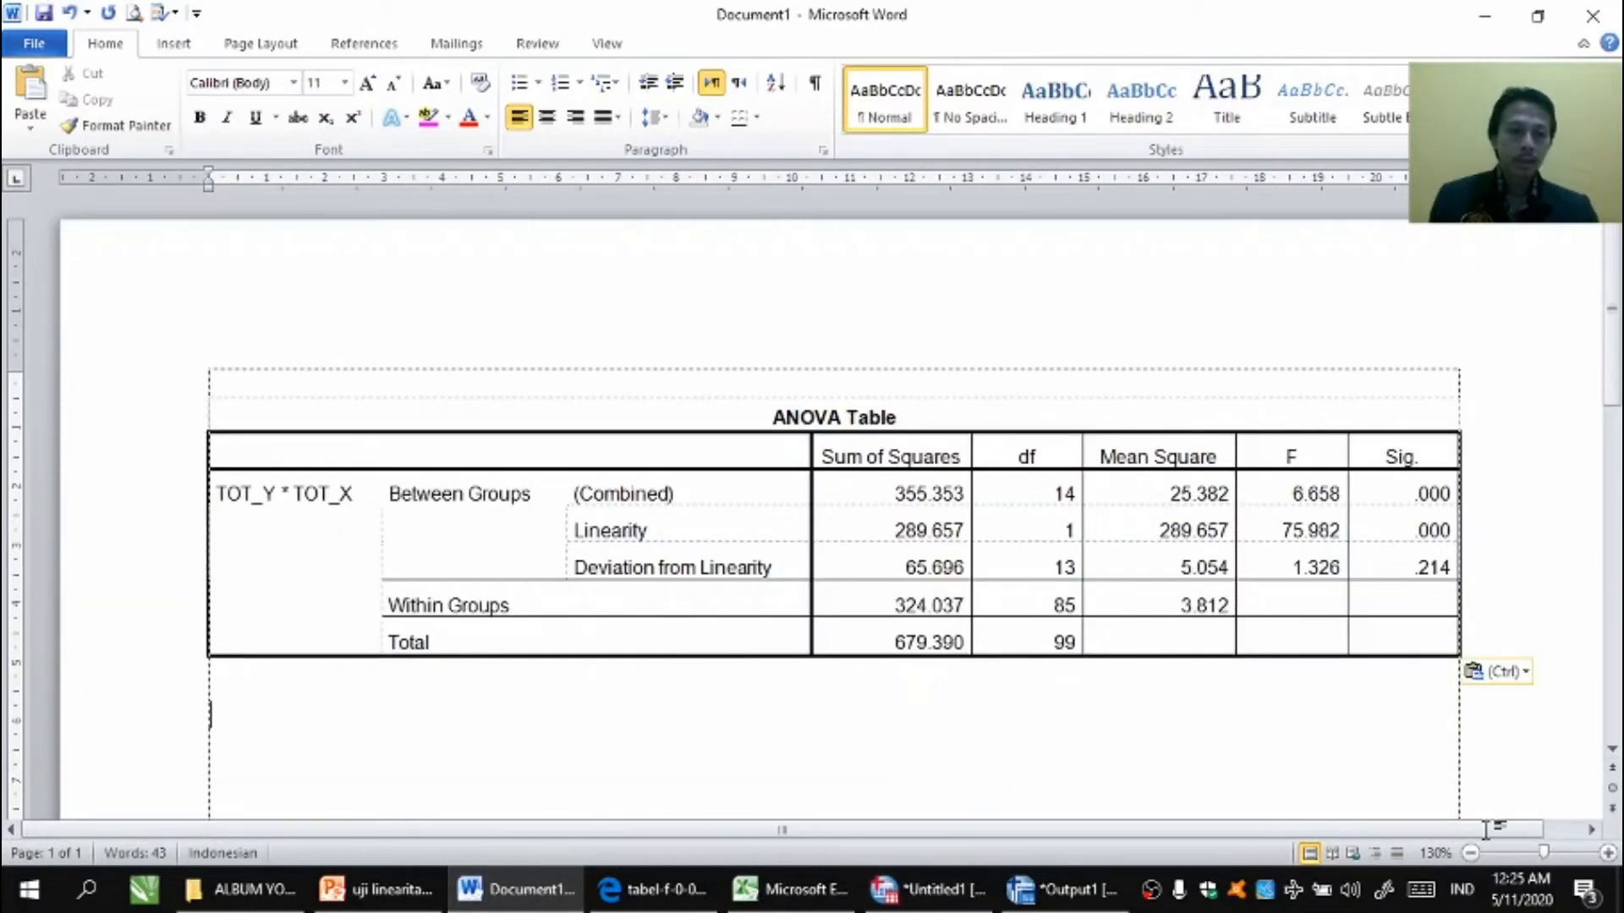
left_click(1608, 853)
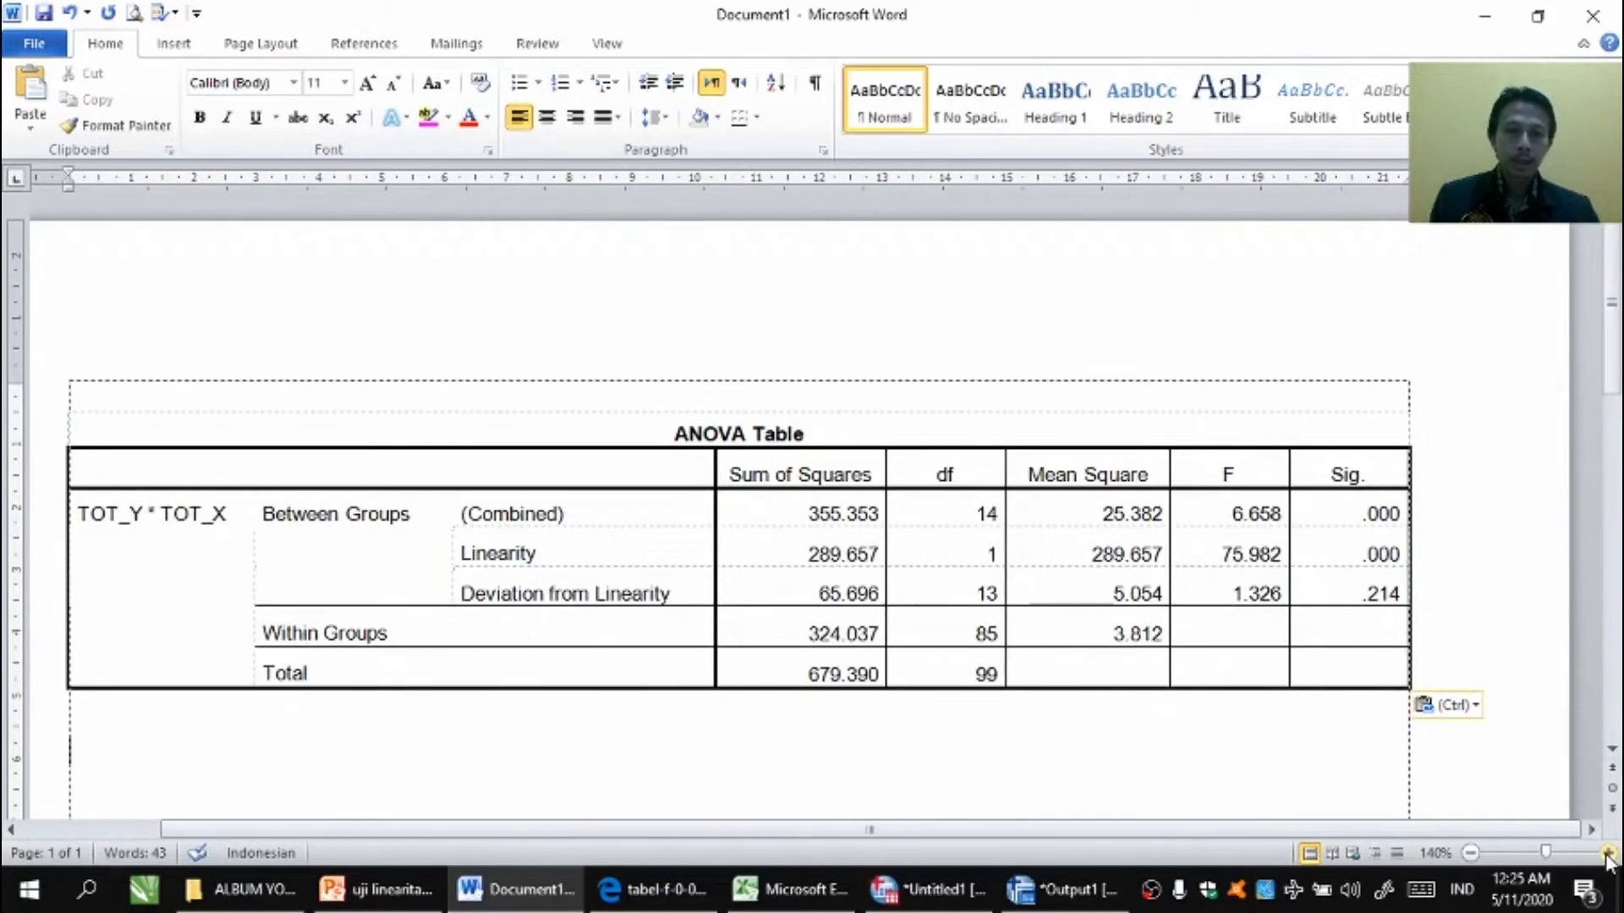
- Set the font size of the entire pasted ANOVA Table to 12
left_click(63, 408)
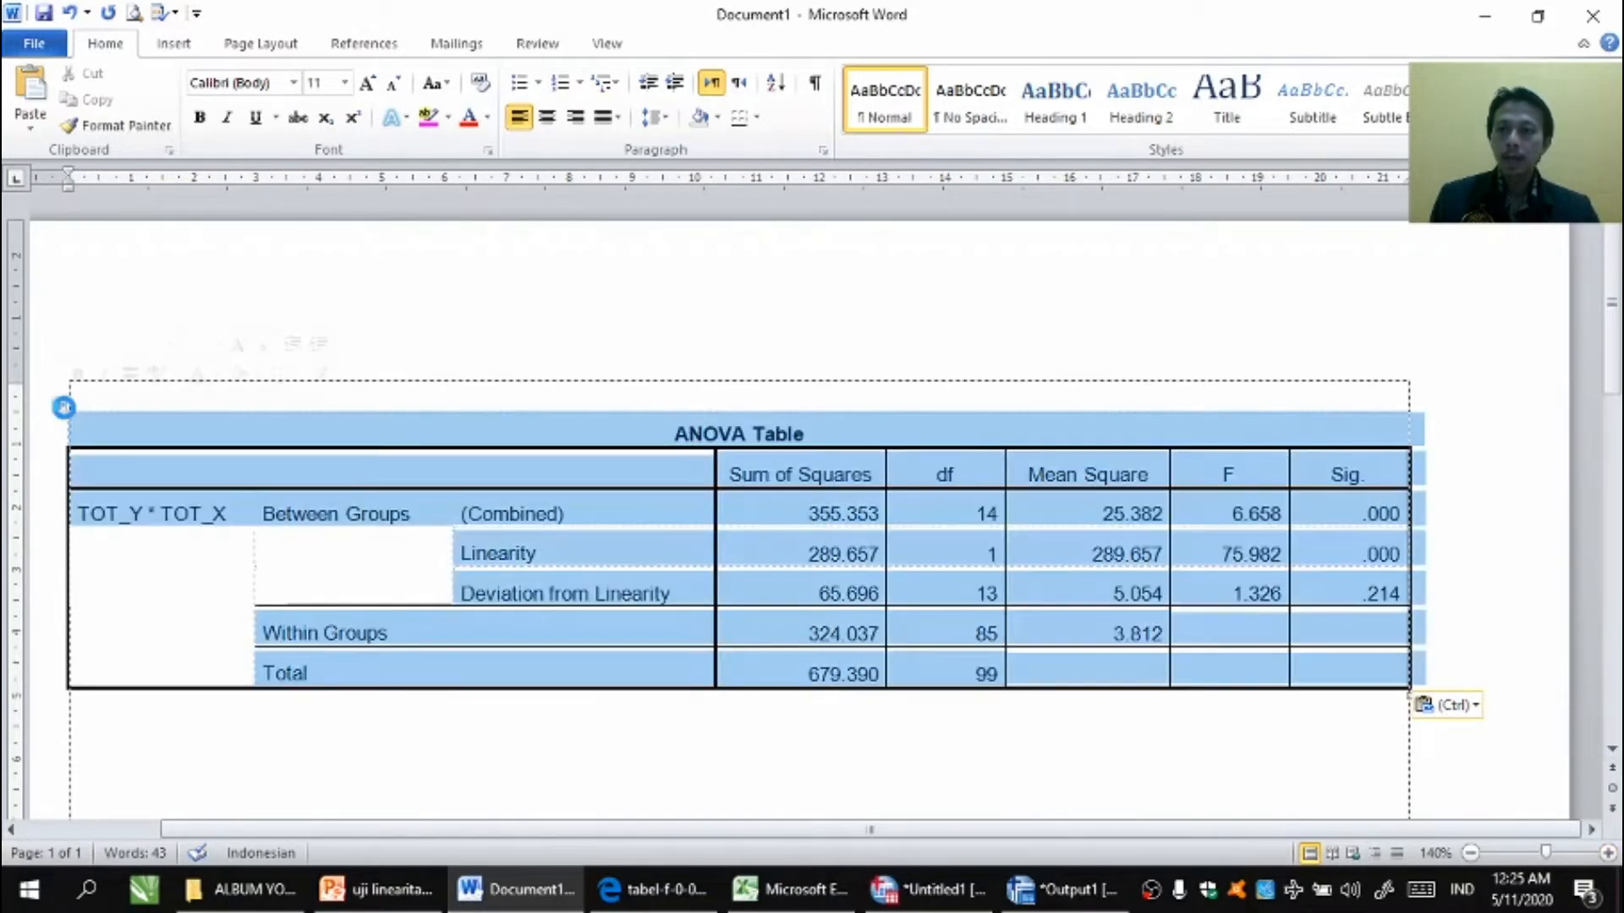
left_click(344, 82)
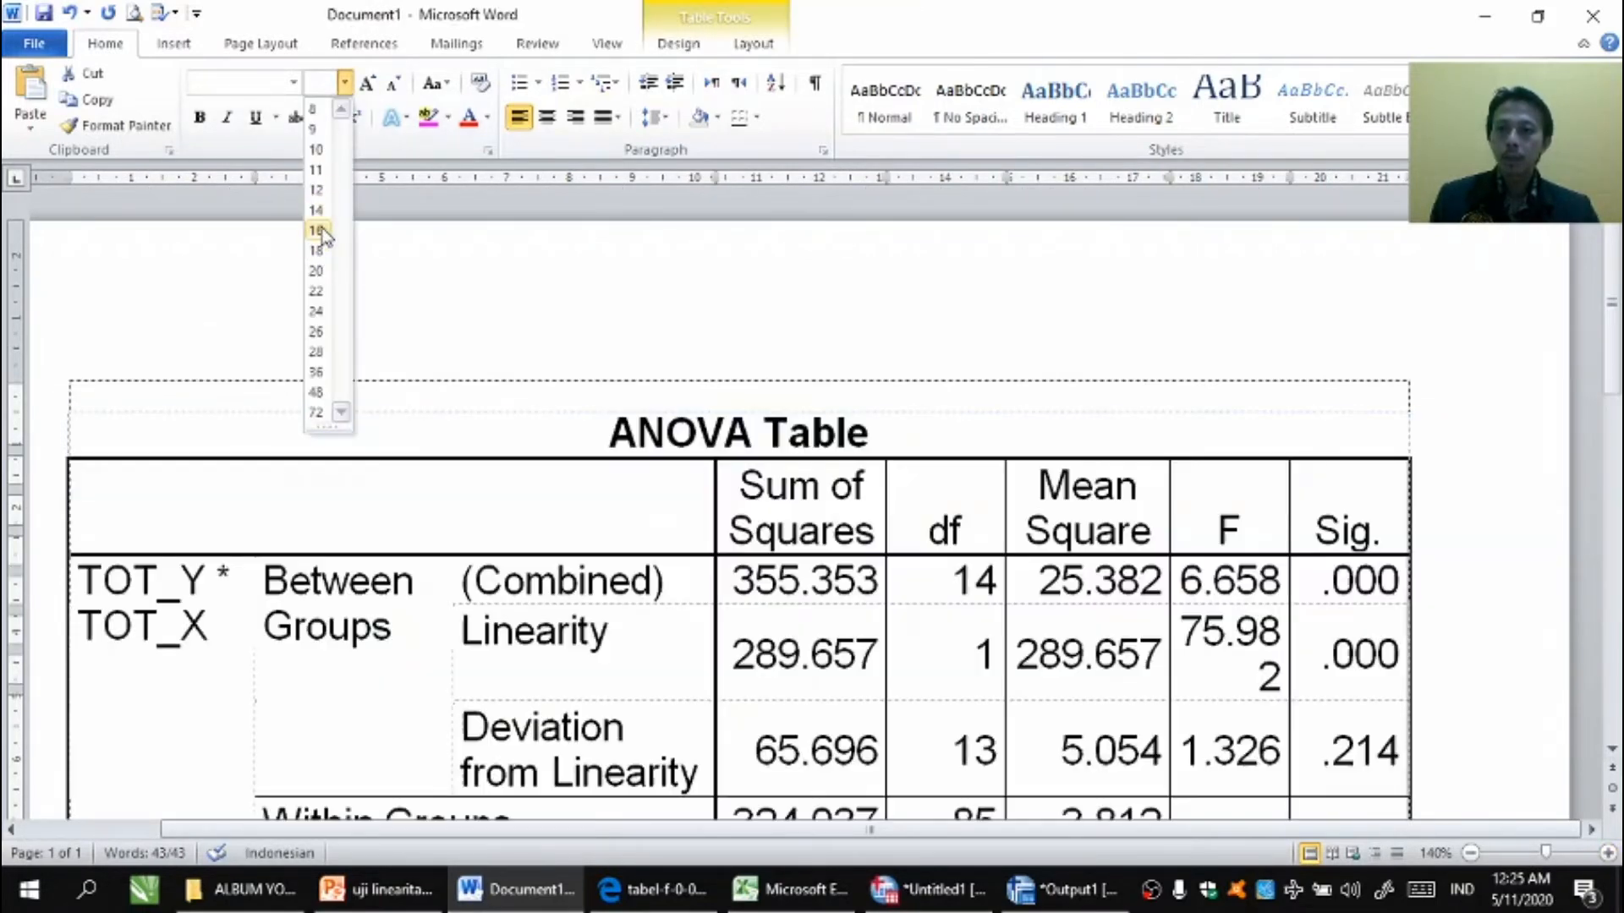
left_click(318, 190)
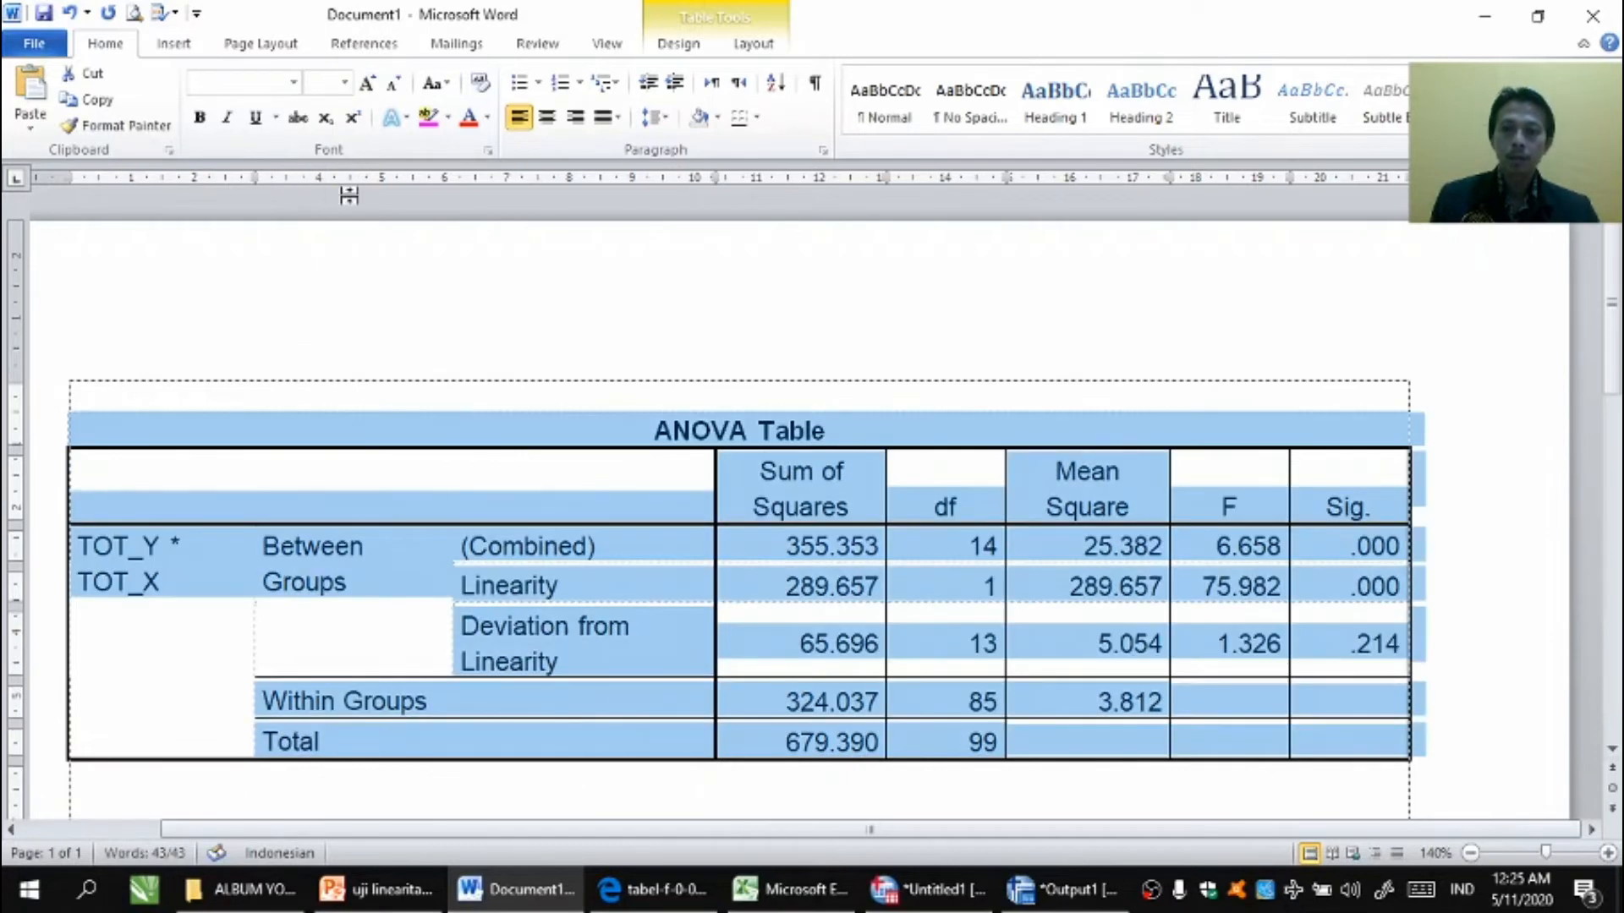
left_click(486, 247)
left_click_drag(1610, 323, 1610, 339)
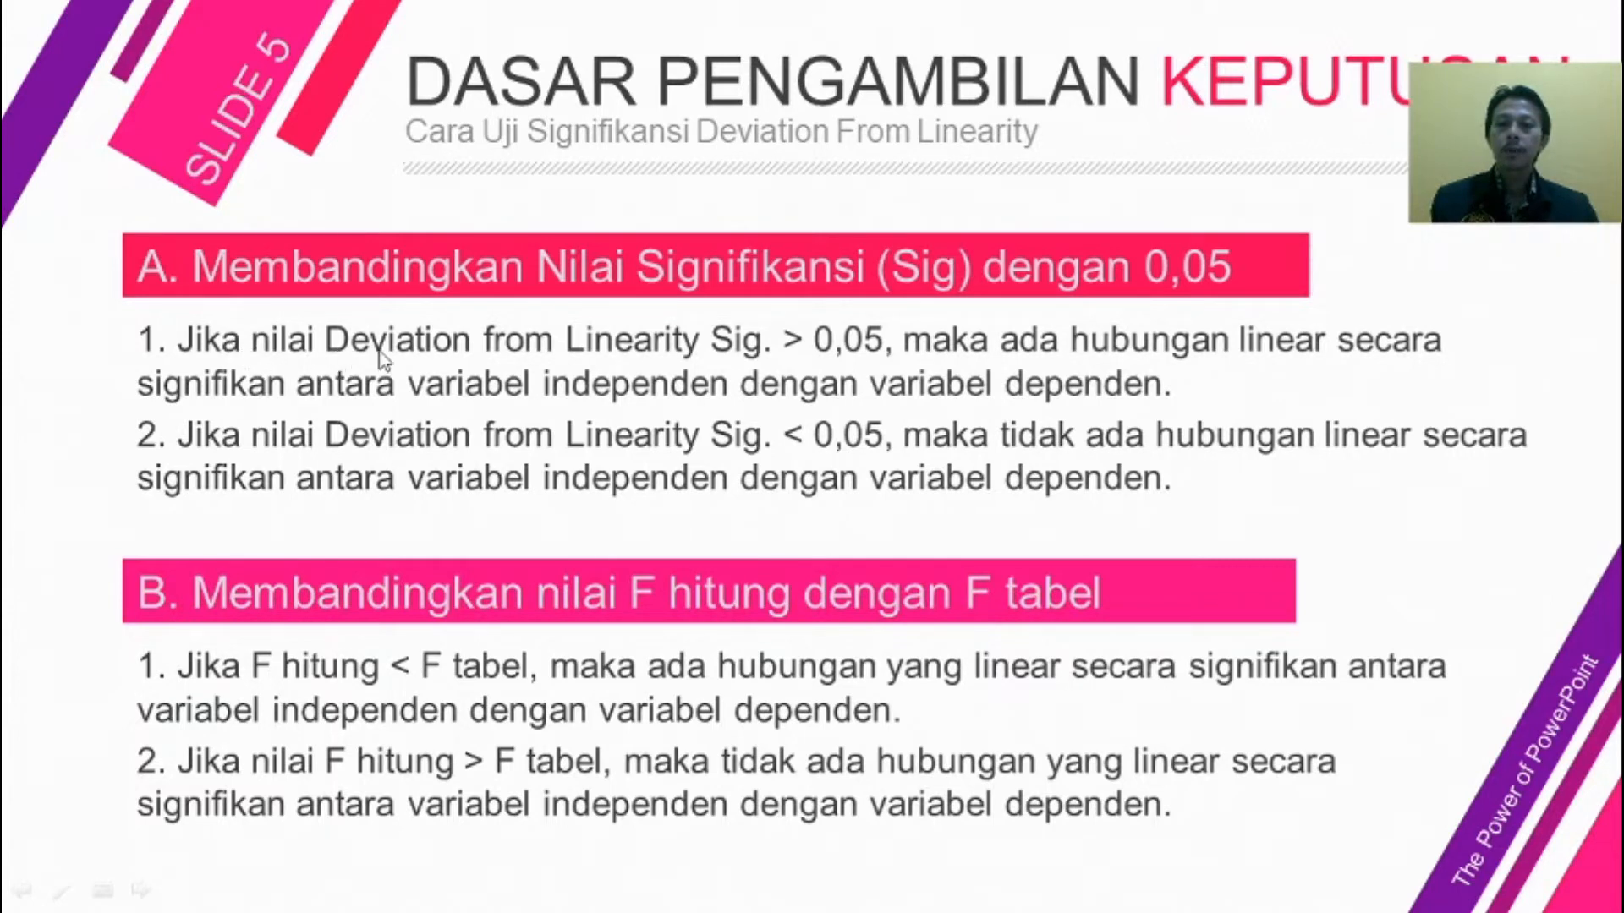
- Return from the slides to Word and format the Deviation from Linearity Sig. value in the ANOVA Table as size 16 and red
key("alt+Tab")
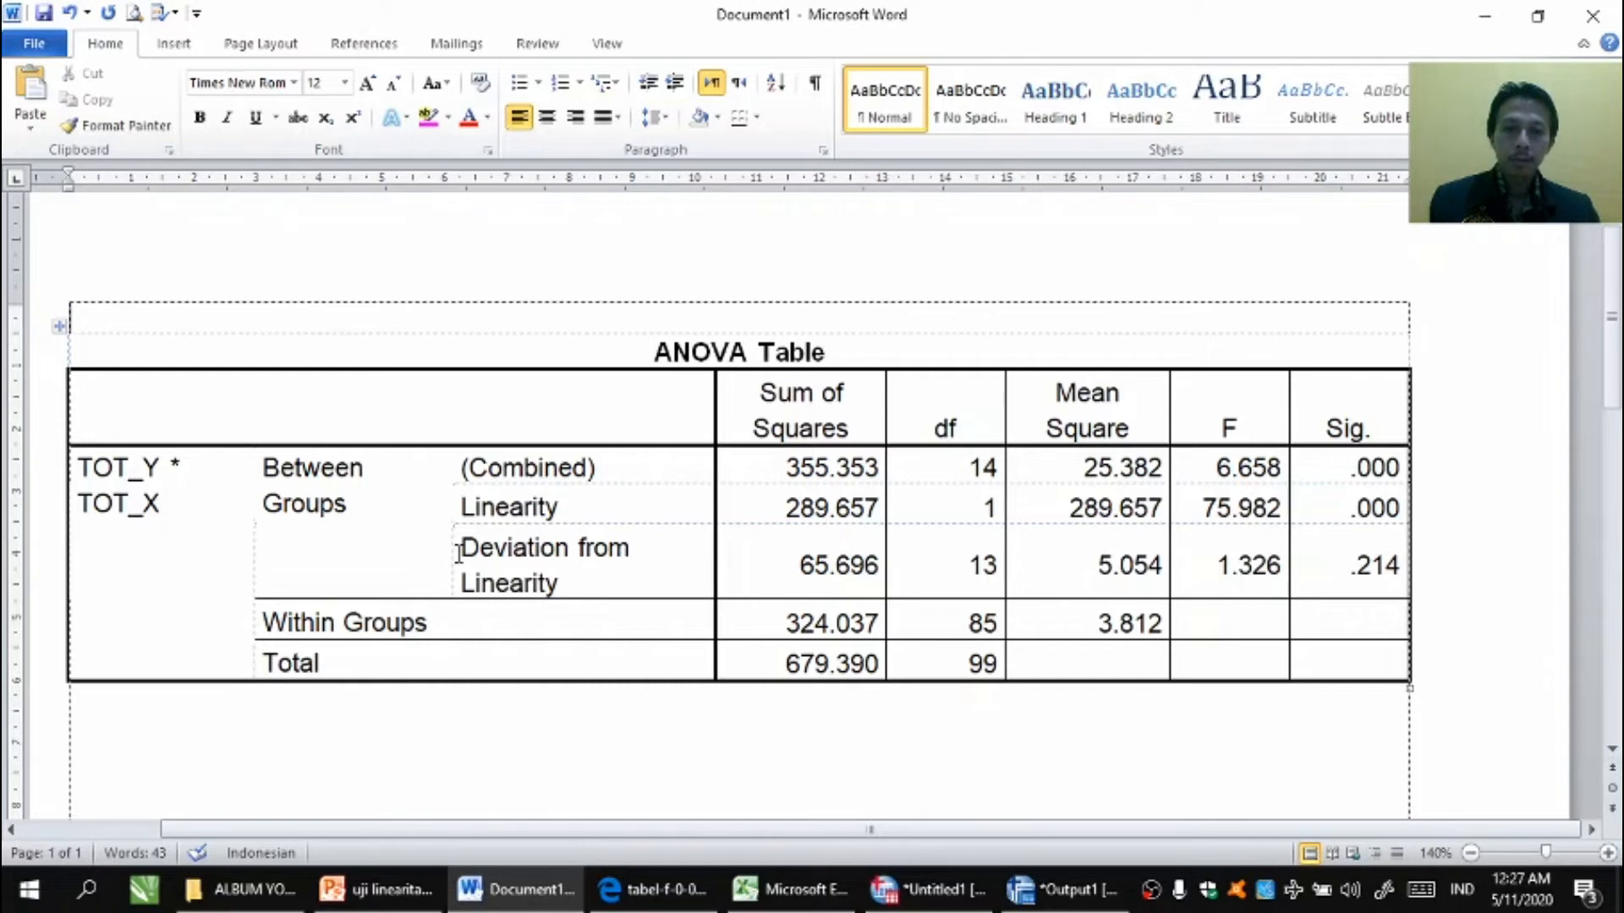
double_click(1353, 565)
left_click(1342, 568)
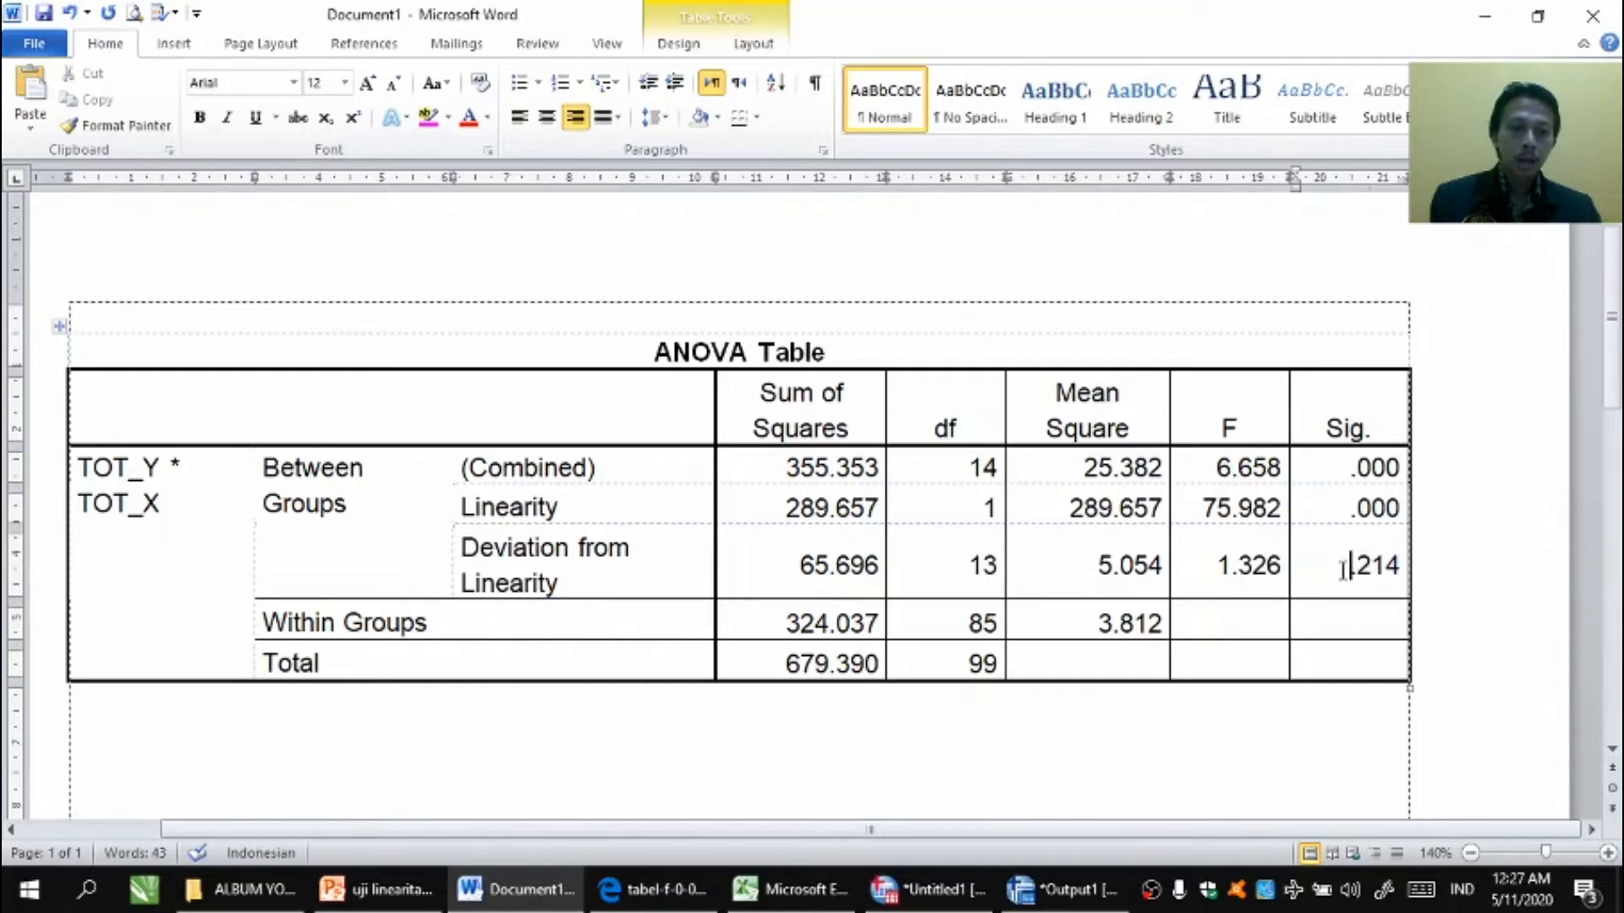
left_click_drag(1343, 568, 1395, 572)
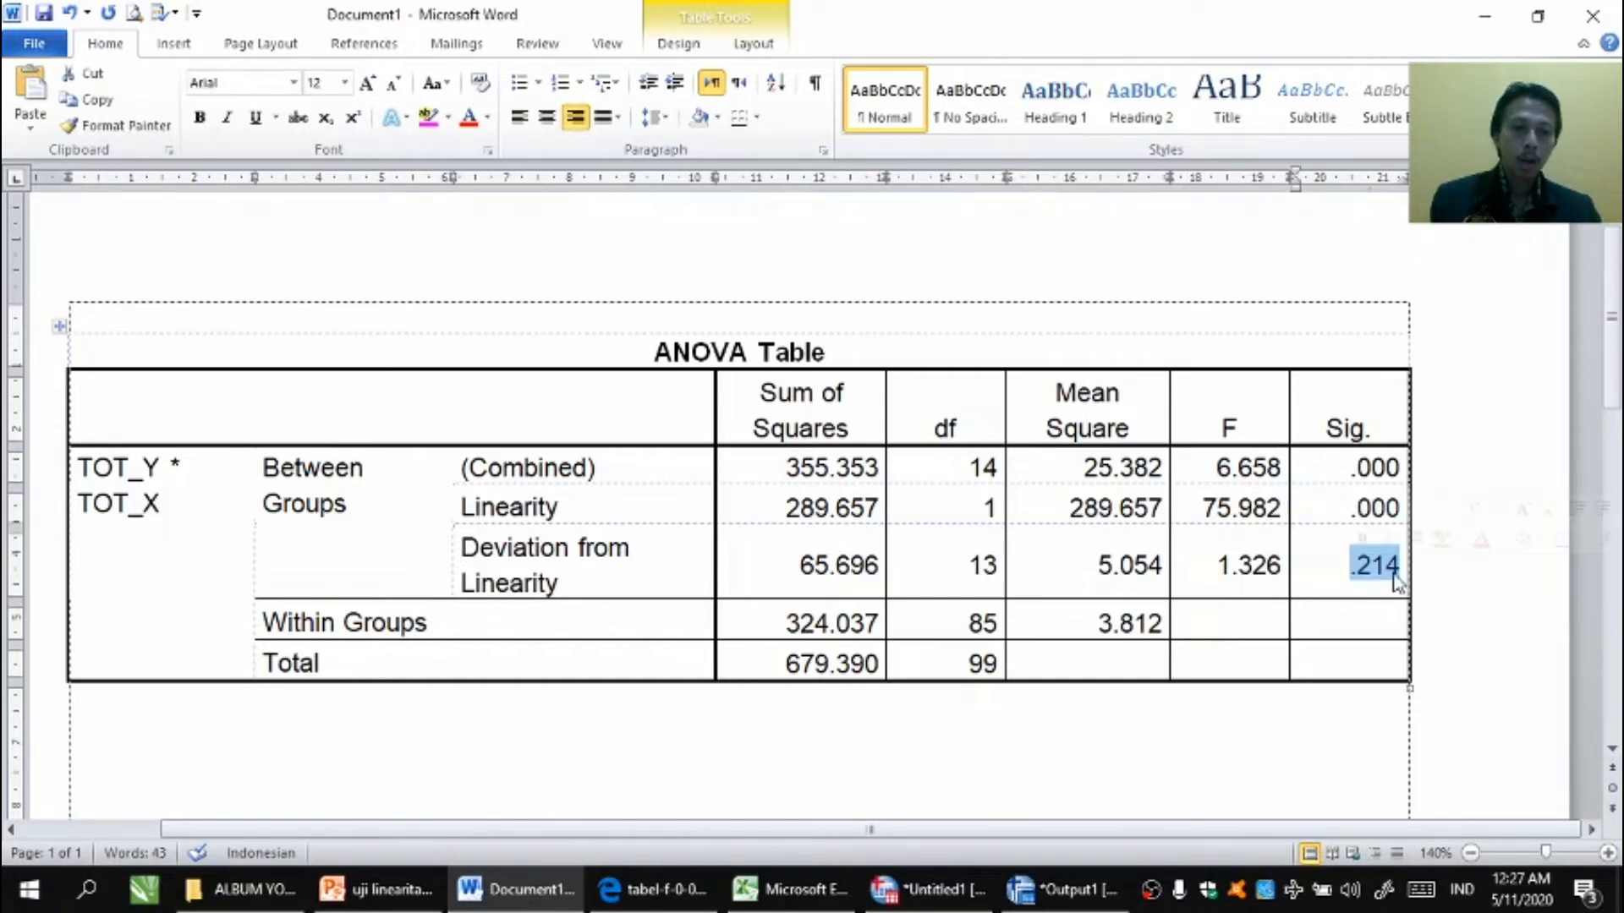
left_click(344, 82)
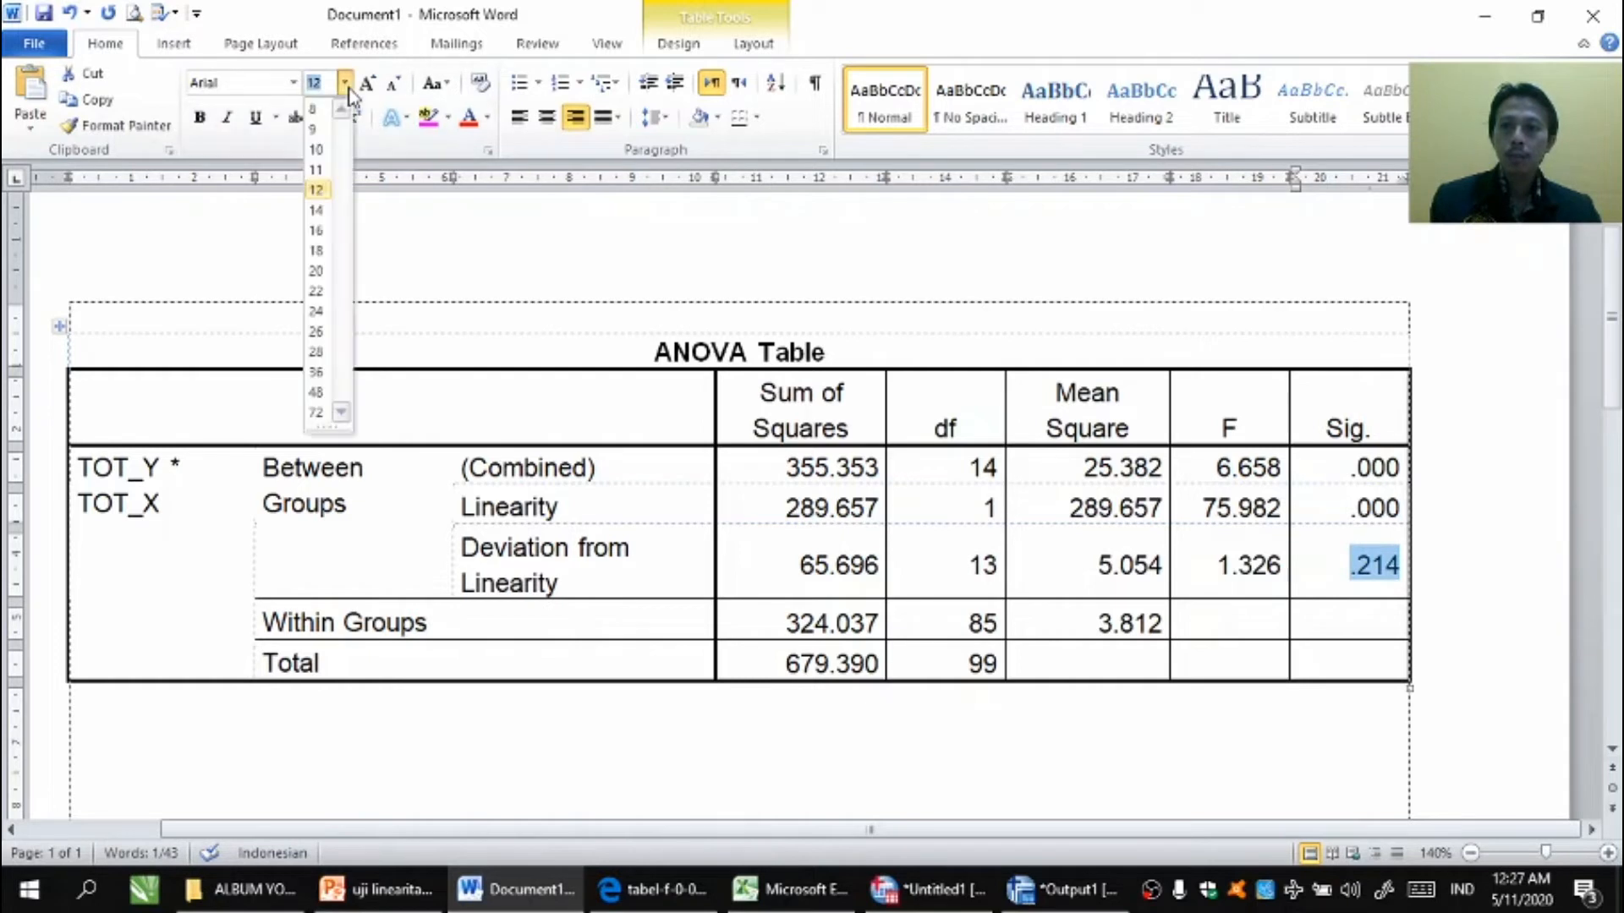
left_click(321, 232)
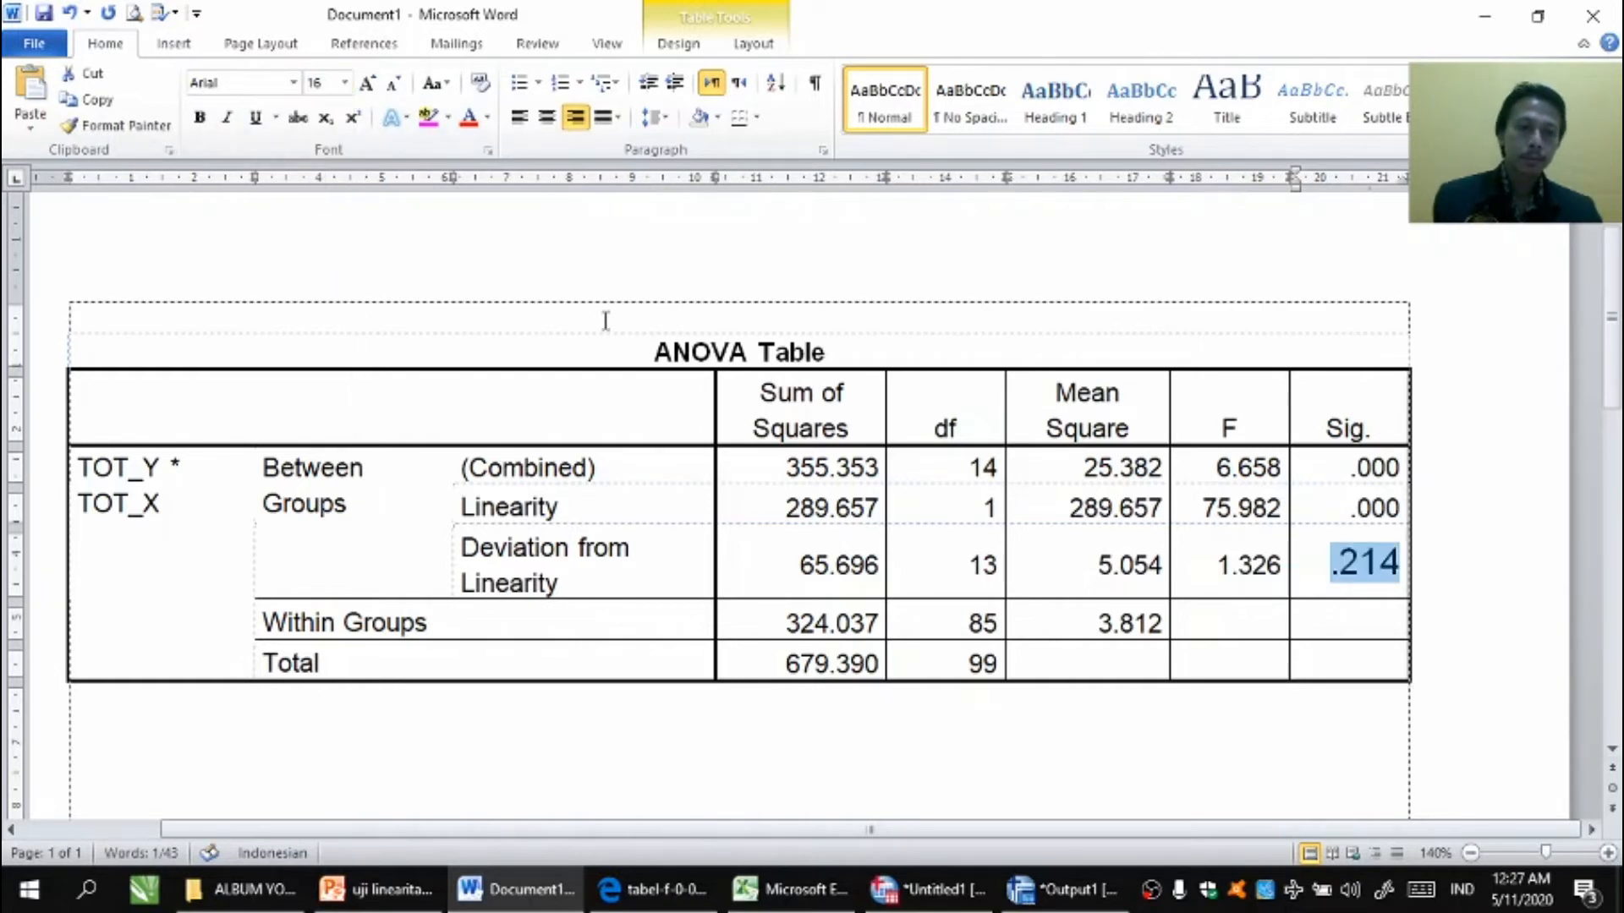
left_click(469, 118)
left_click(1479, 598)
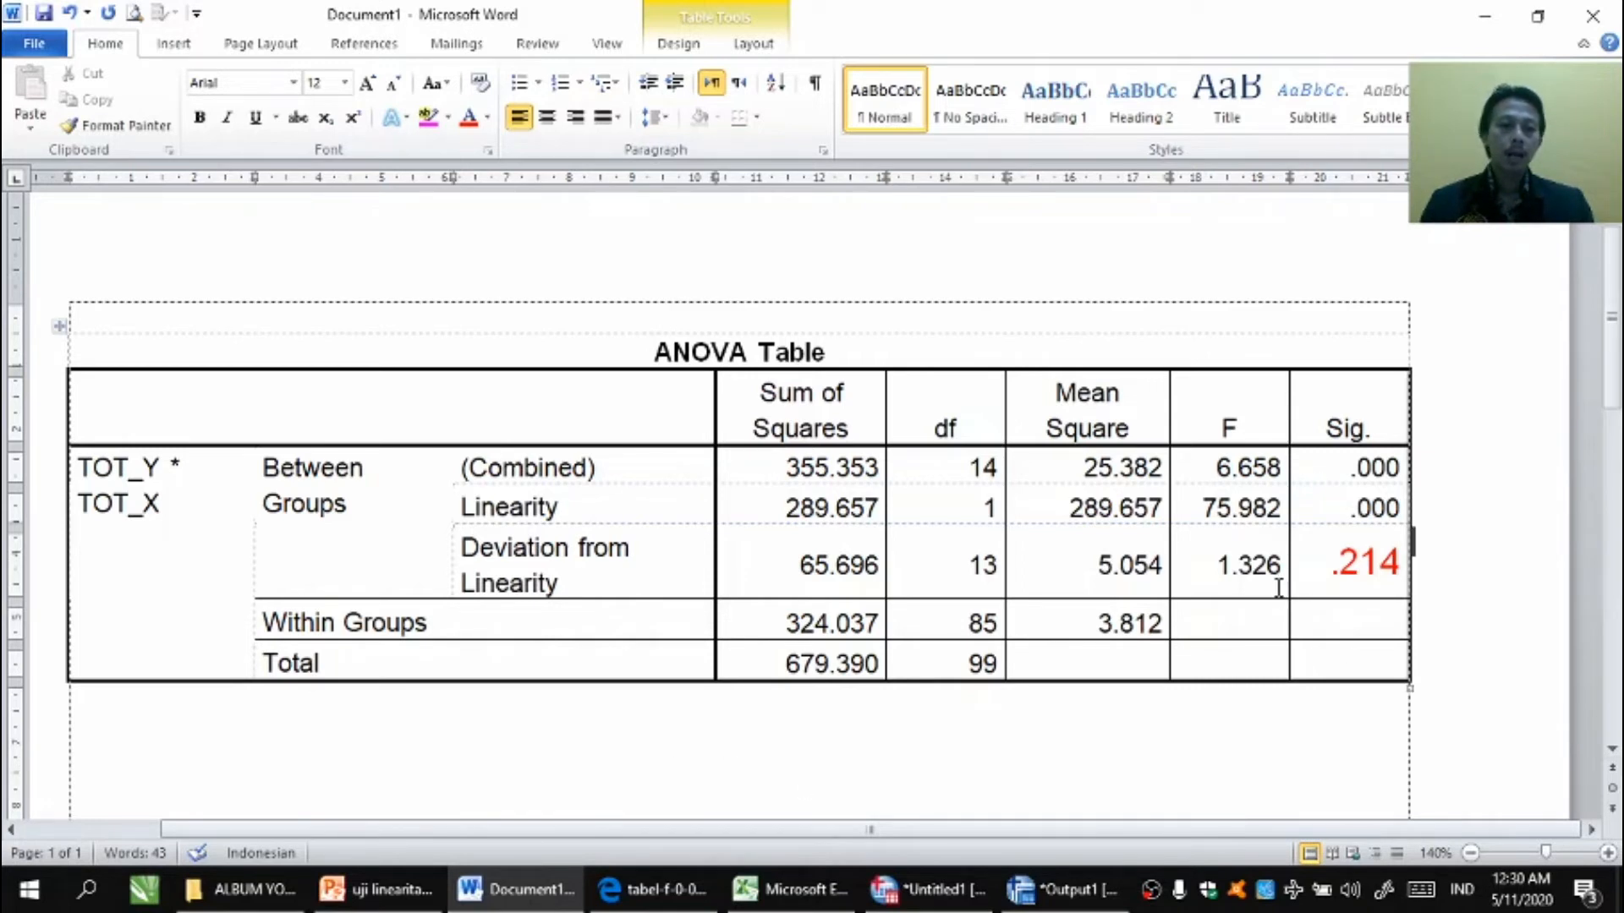
- Color the df values of the Deviation from Linearity and Within Groups rows red
left_click_drag(1207, 566, 1280, 565)
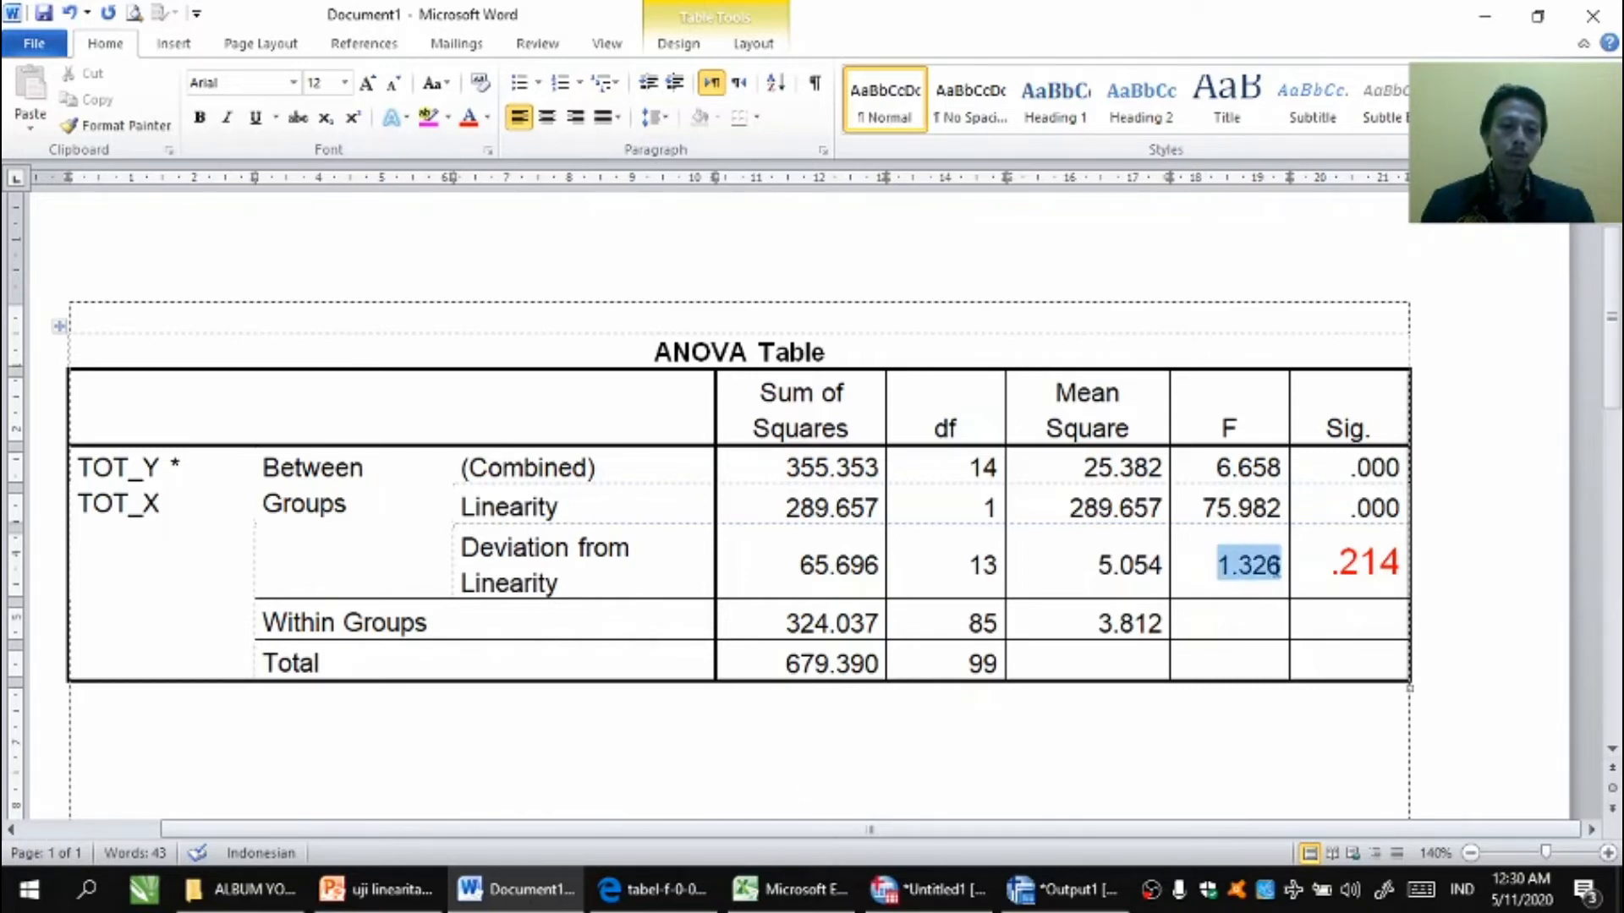
key("ctrl+r")
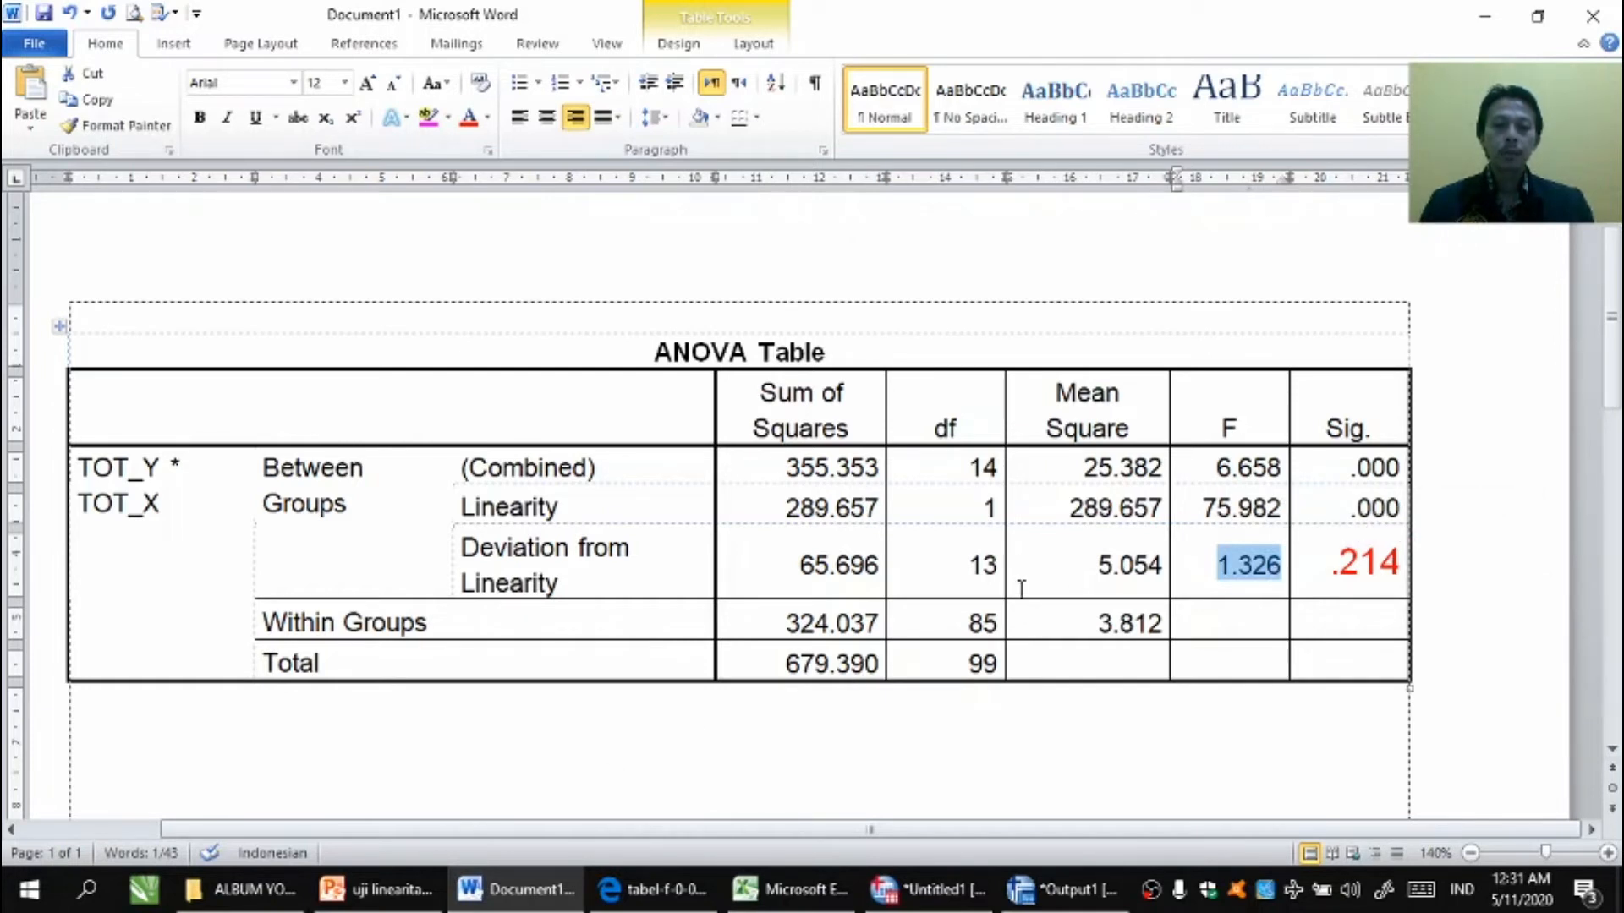
left_click(946, 567)
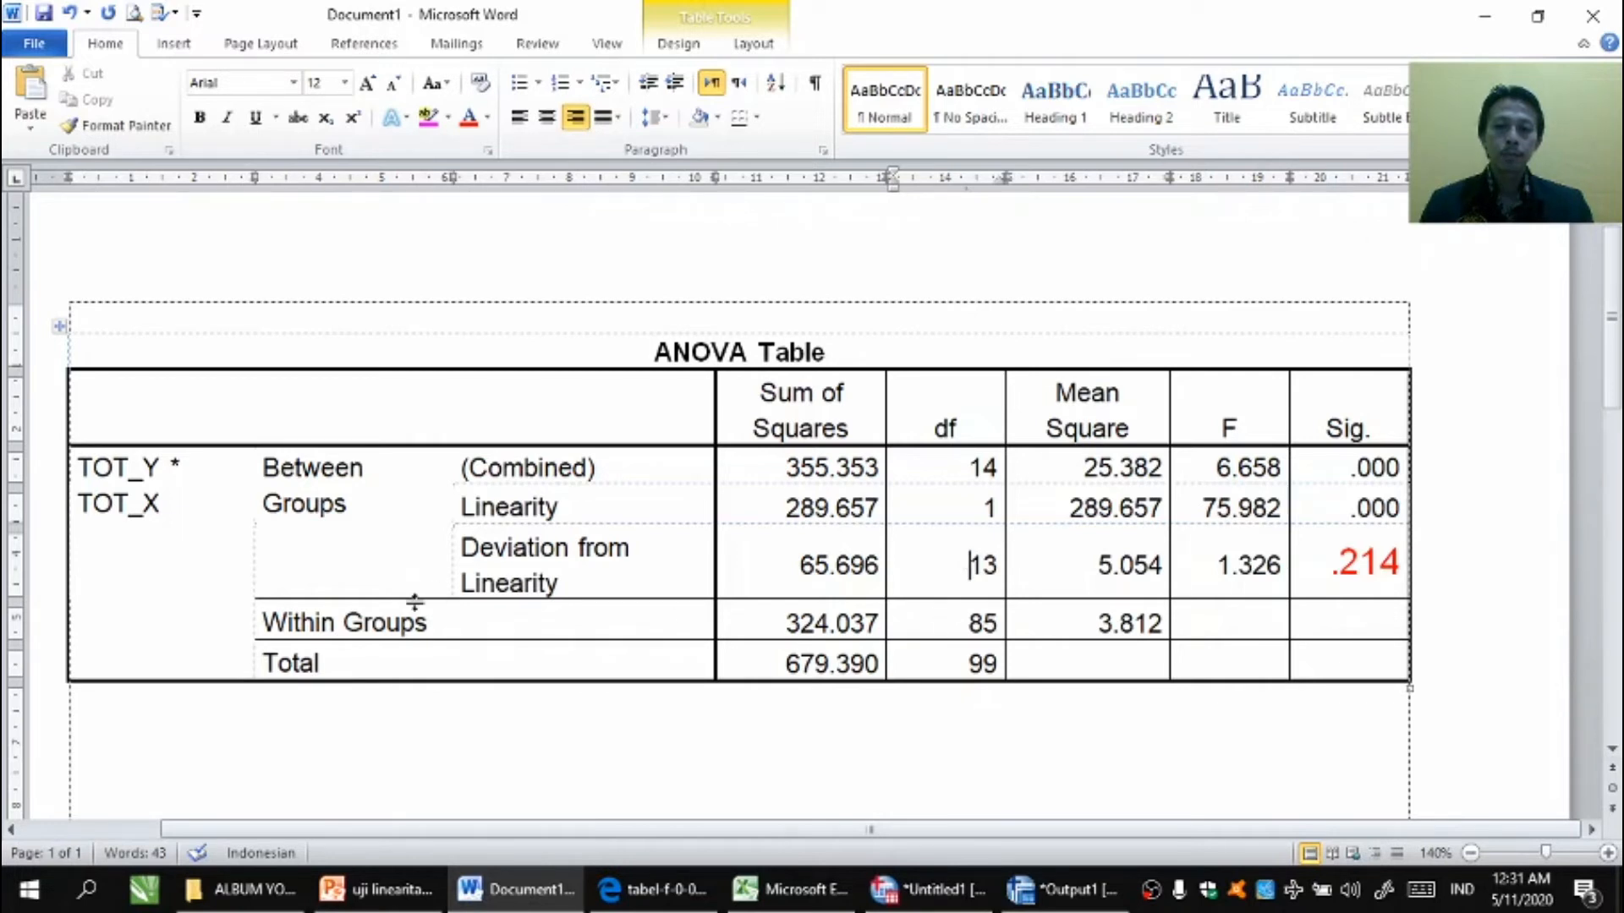
left_click_drag(970, 573, 1000, 573)
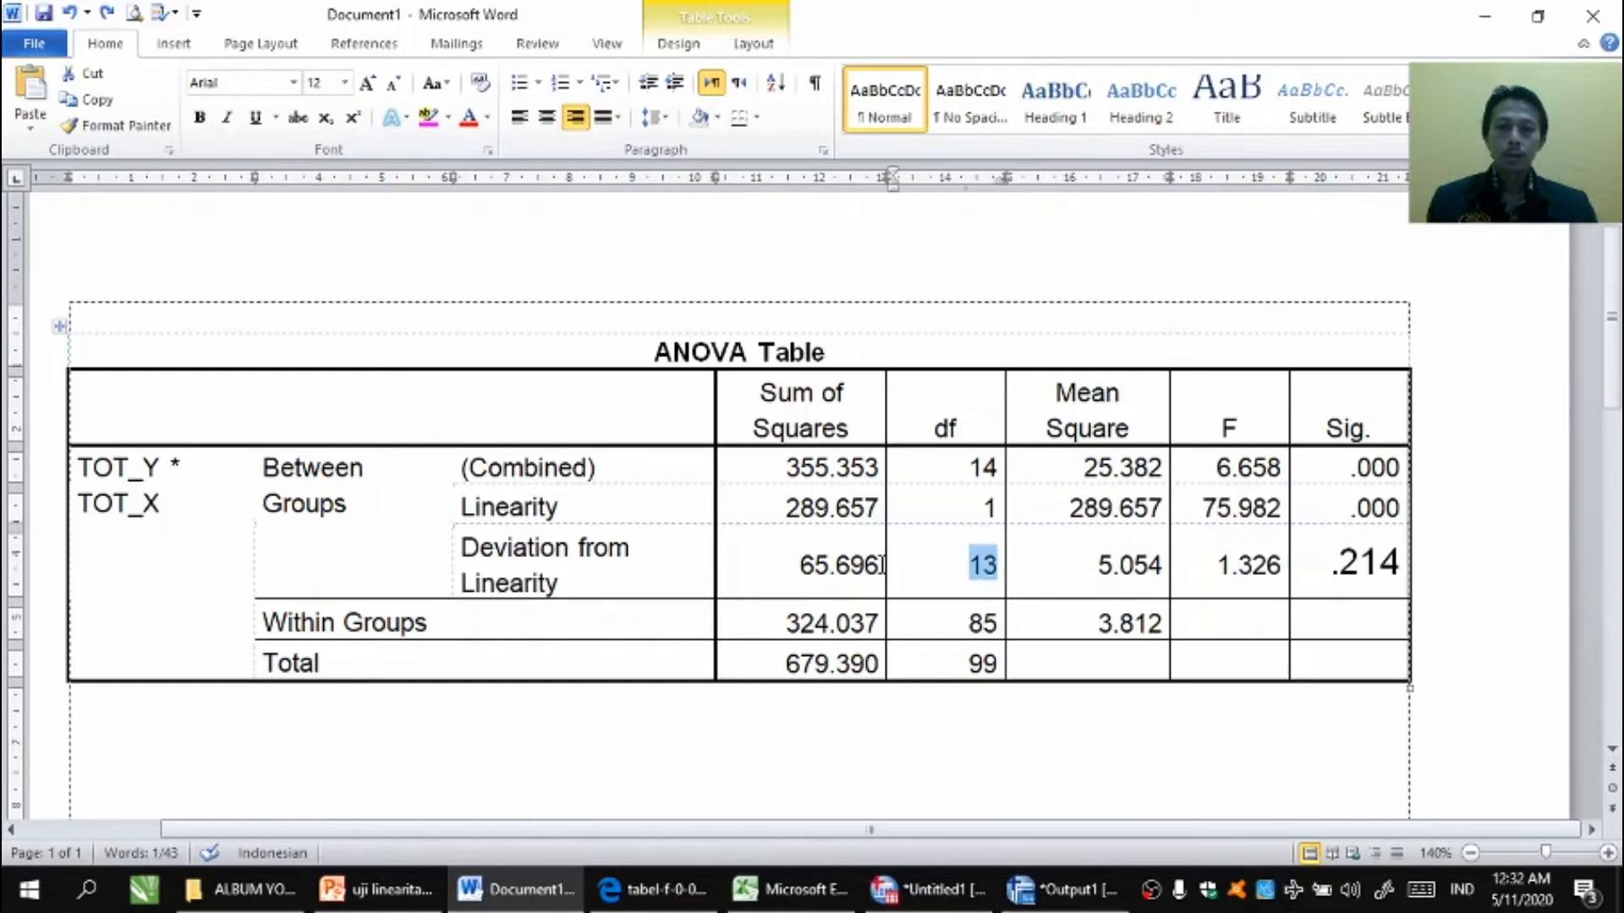
left_click(470, 123)
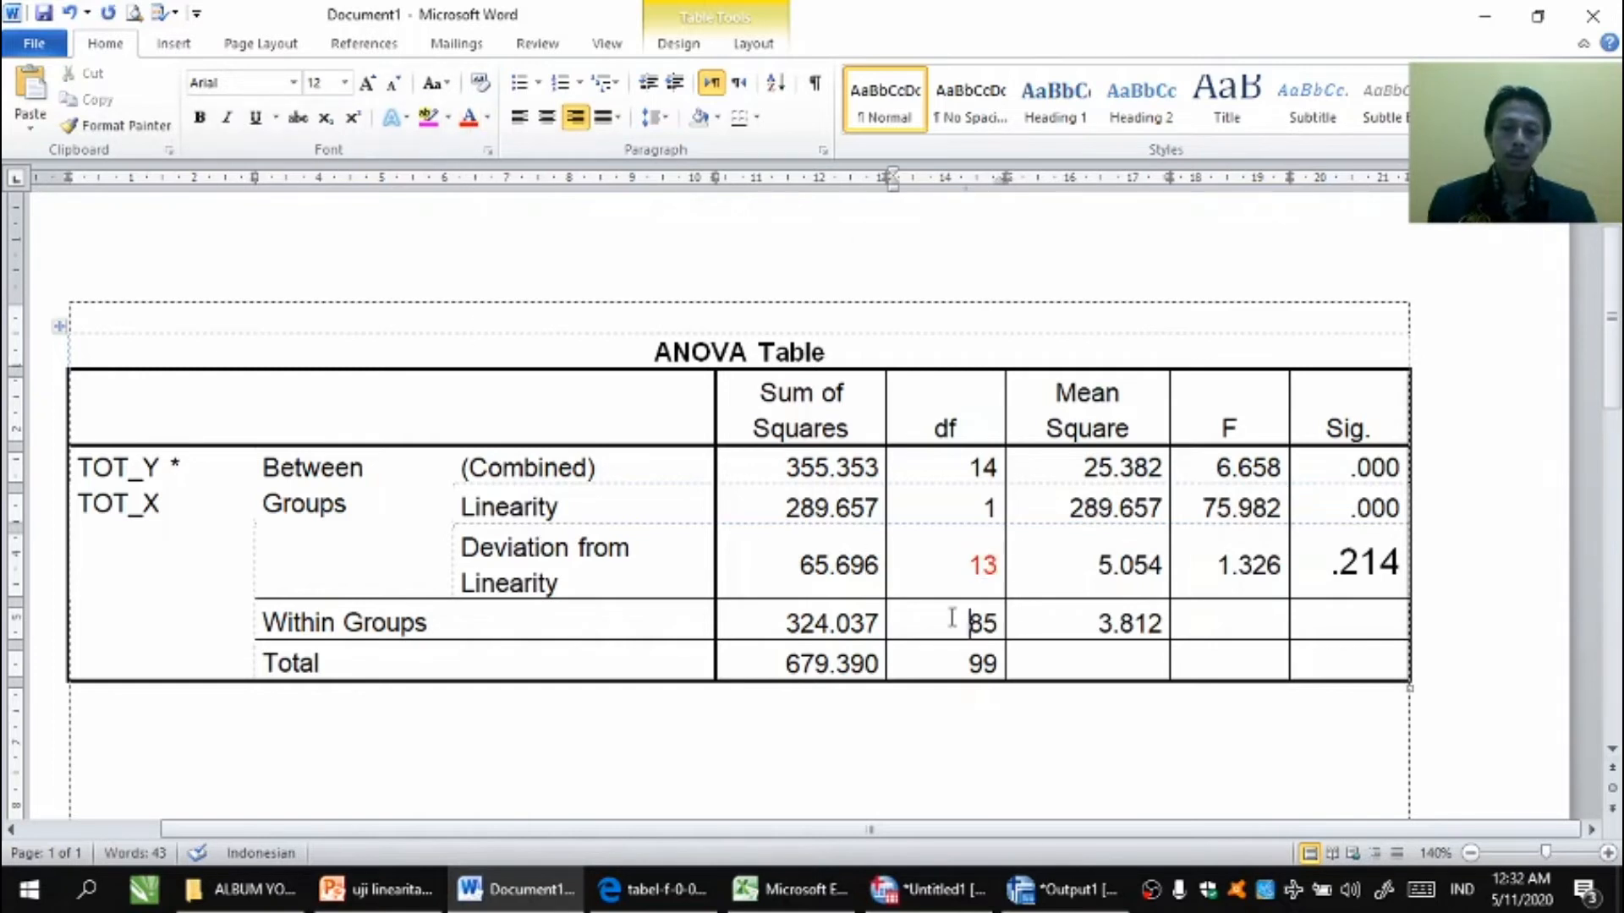
left_click_drag(970, 621, 995, 620)
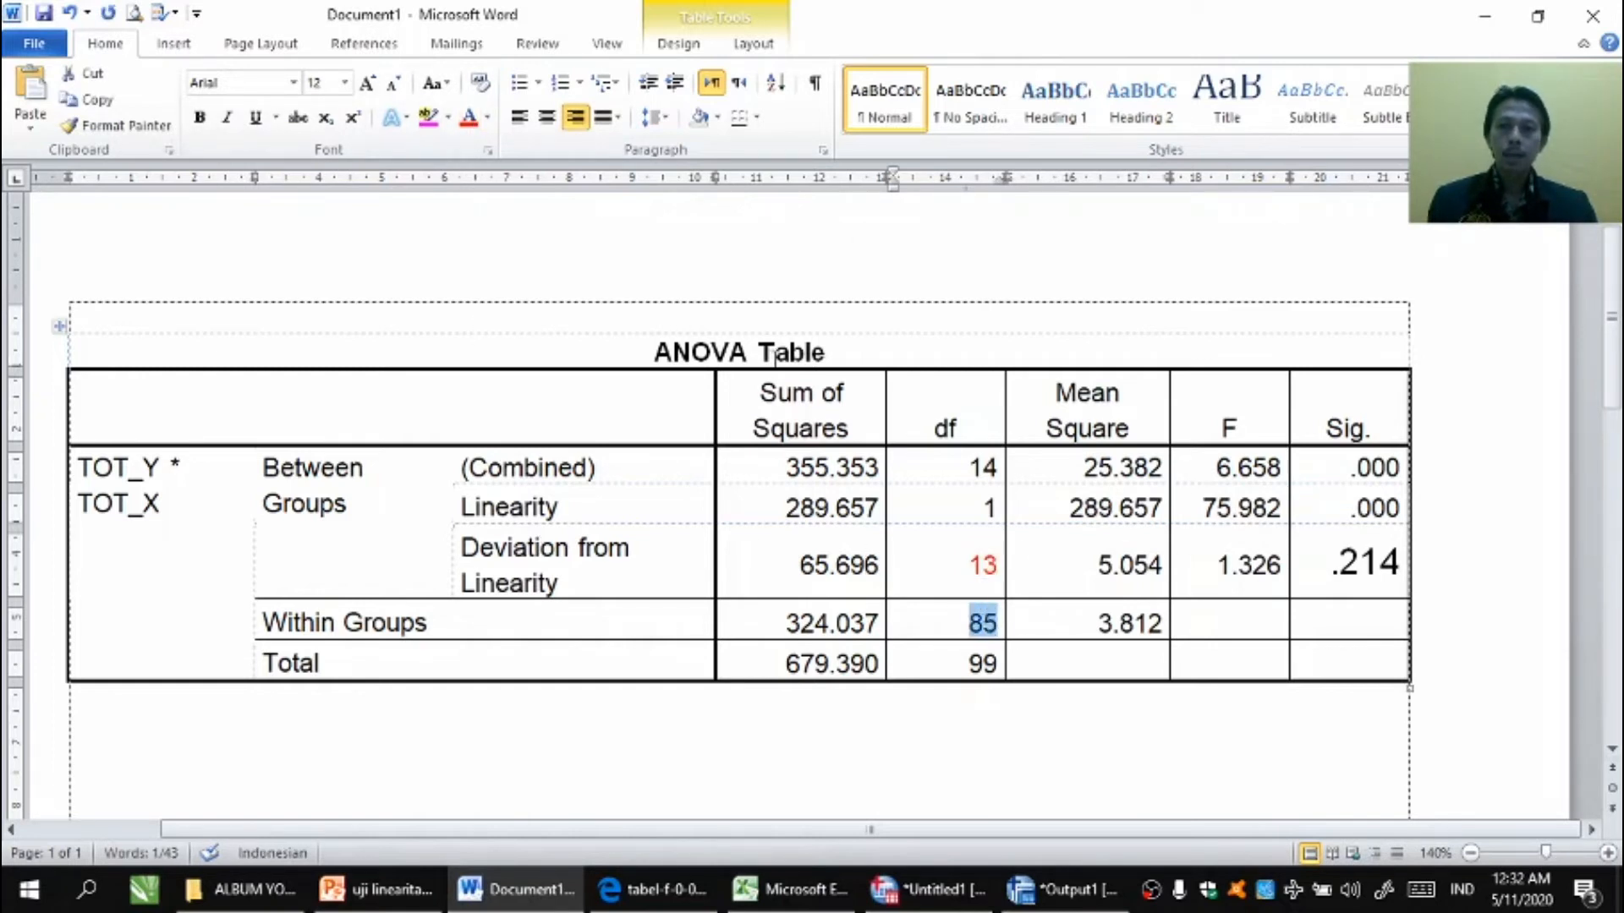
left_click(470, 124)
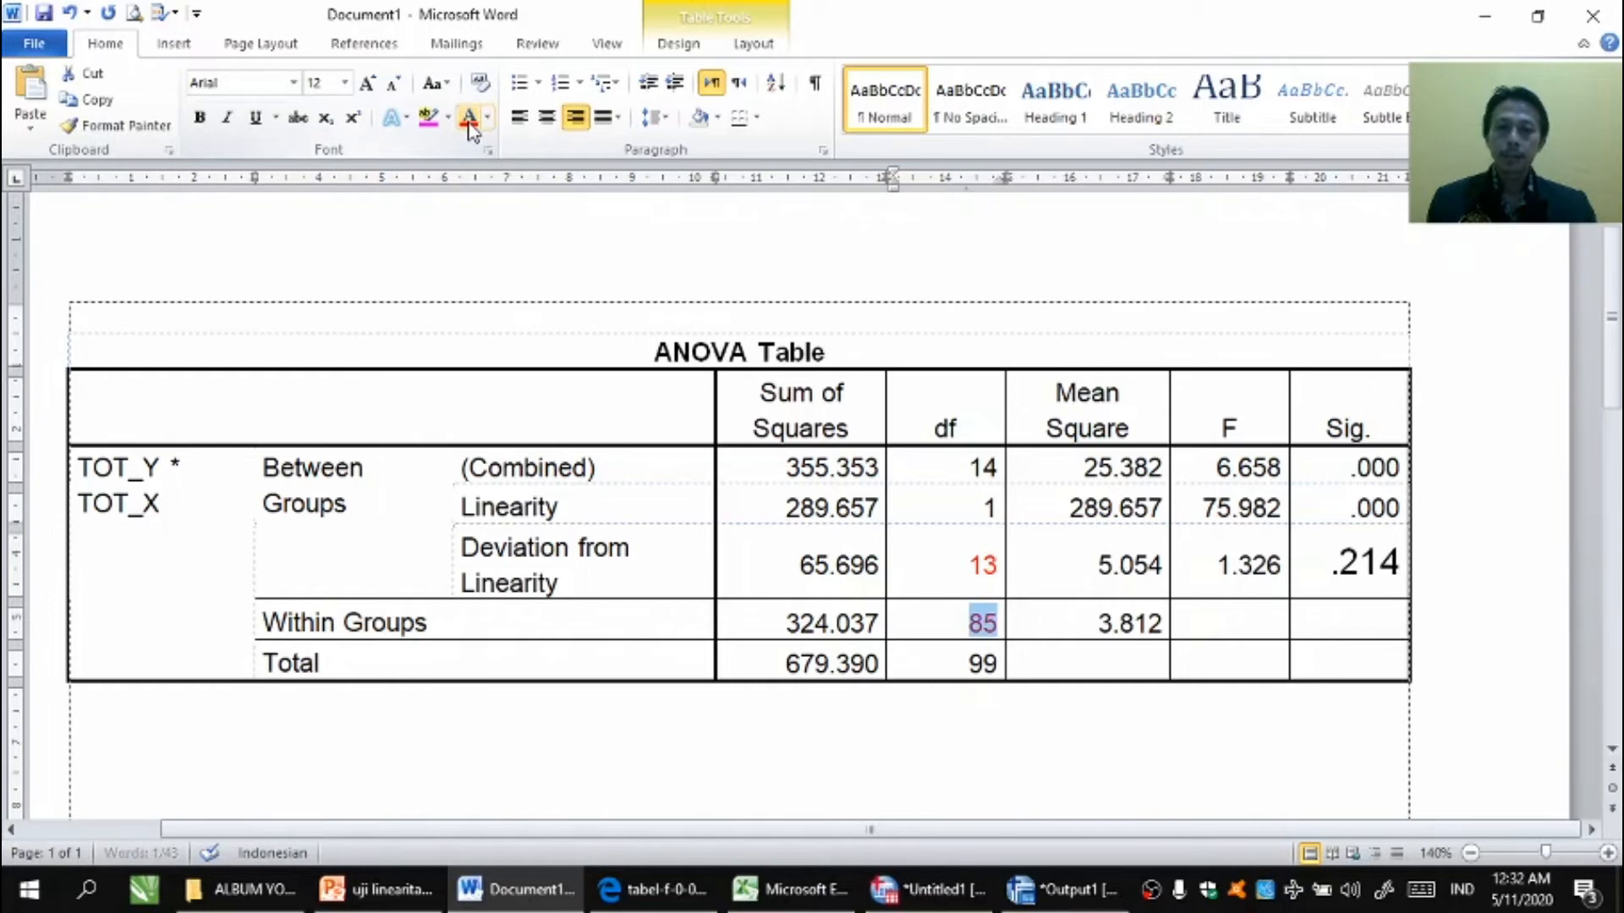
left_click(978, 620)
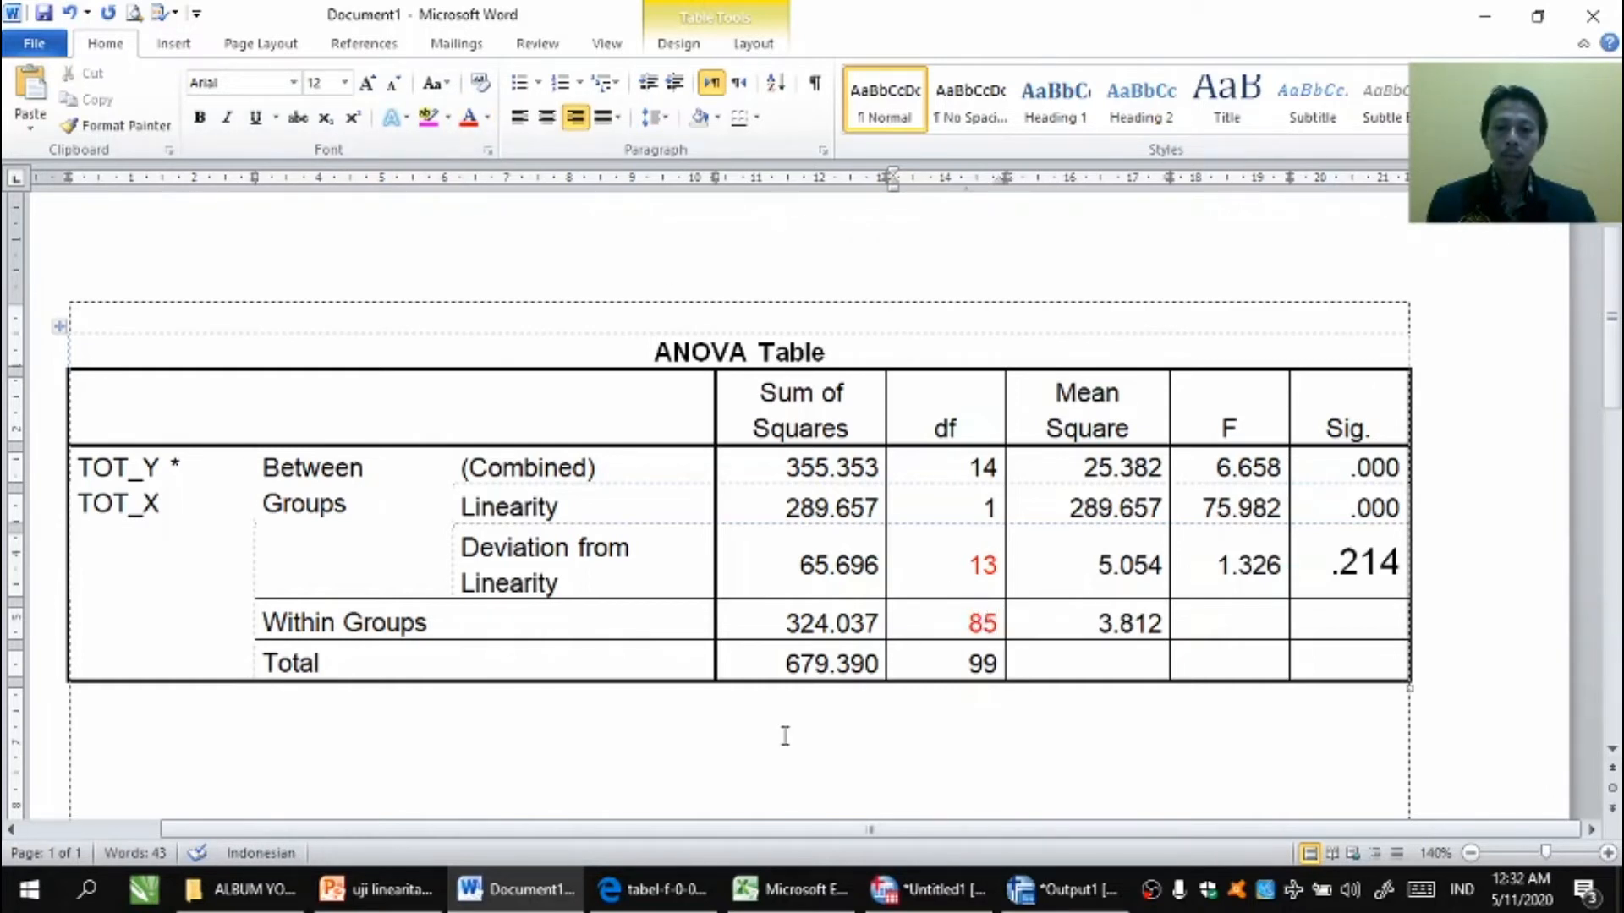
- Switch to tabel-f-0-05.pdf in Edge, locate the F value for N1 = 13 and N2 = 85, and circle it in red ink
left_click(680, 895)
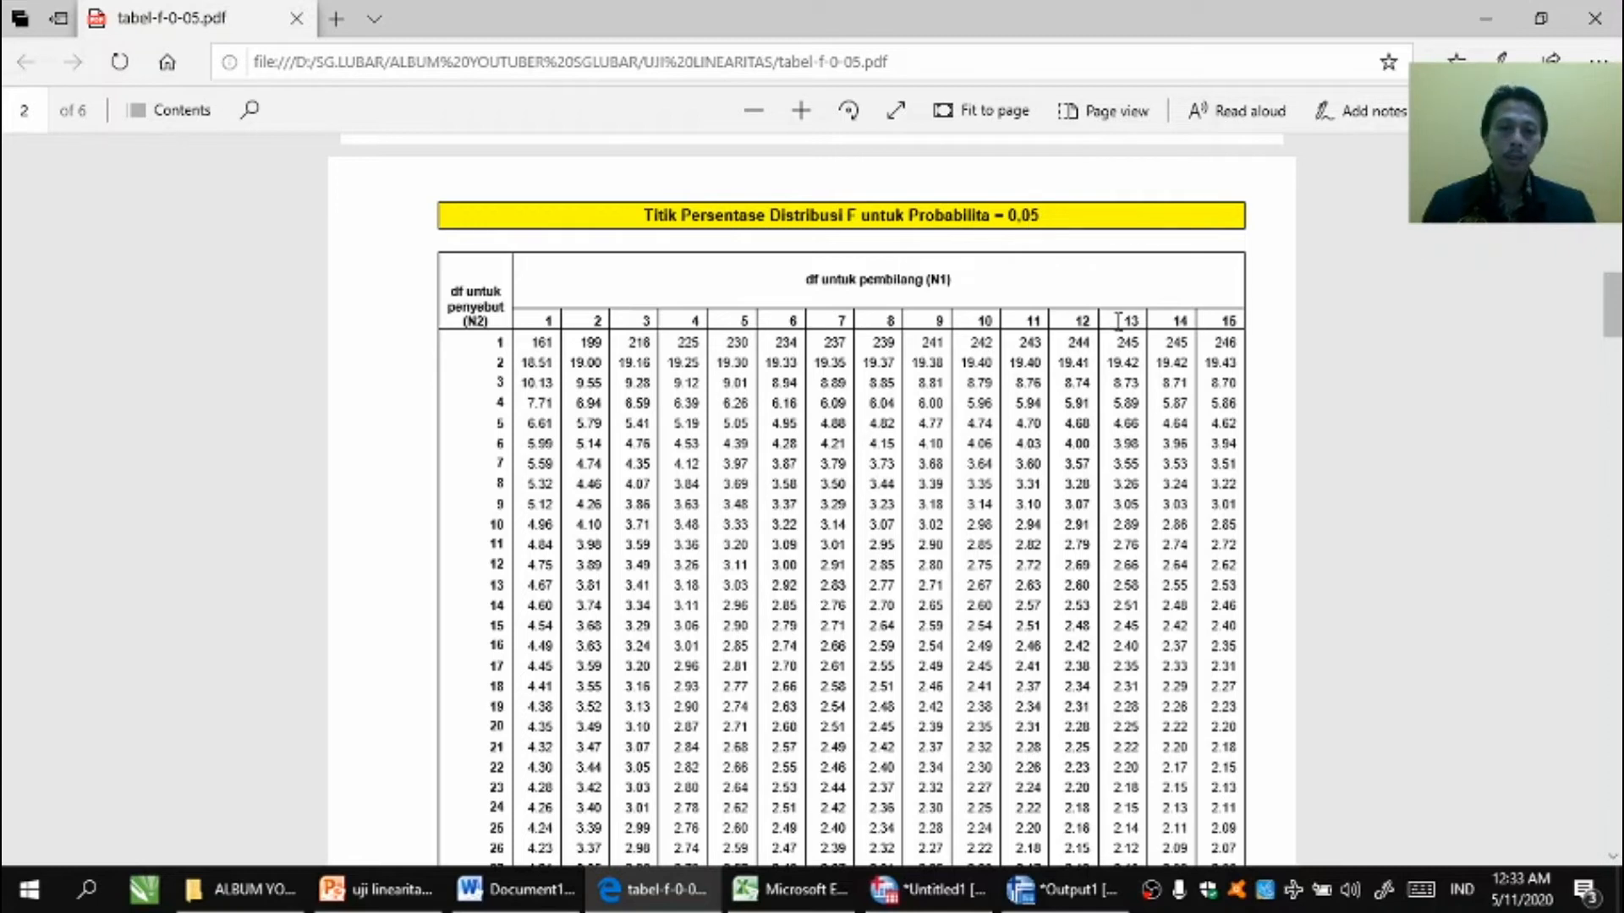
left_click_drag(1120, 321, 1164, 321)
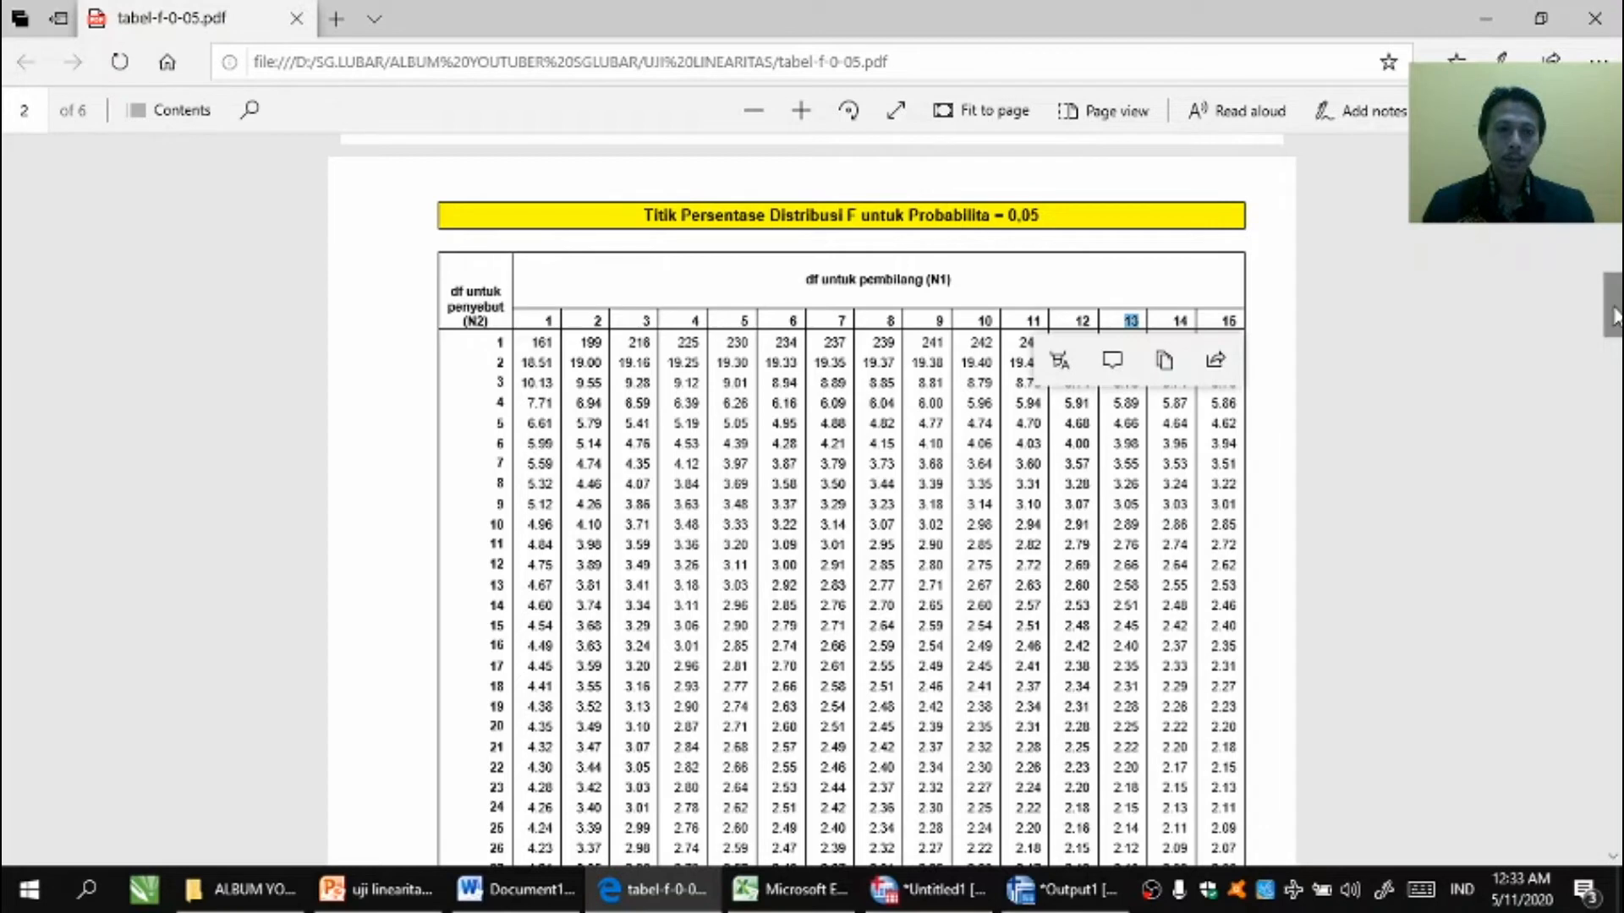
left_click_drag(1615, 317, 1611, 464)
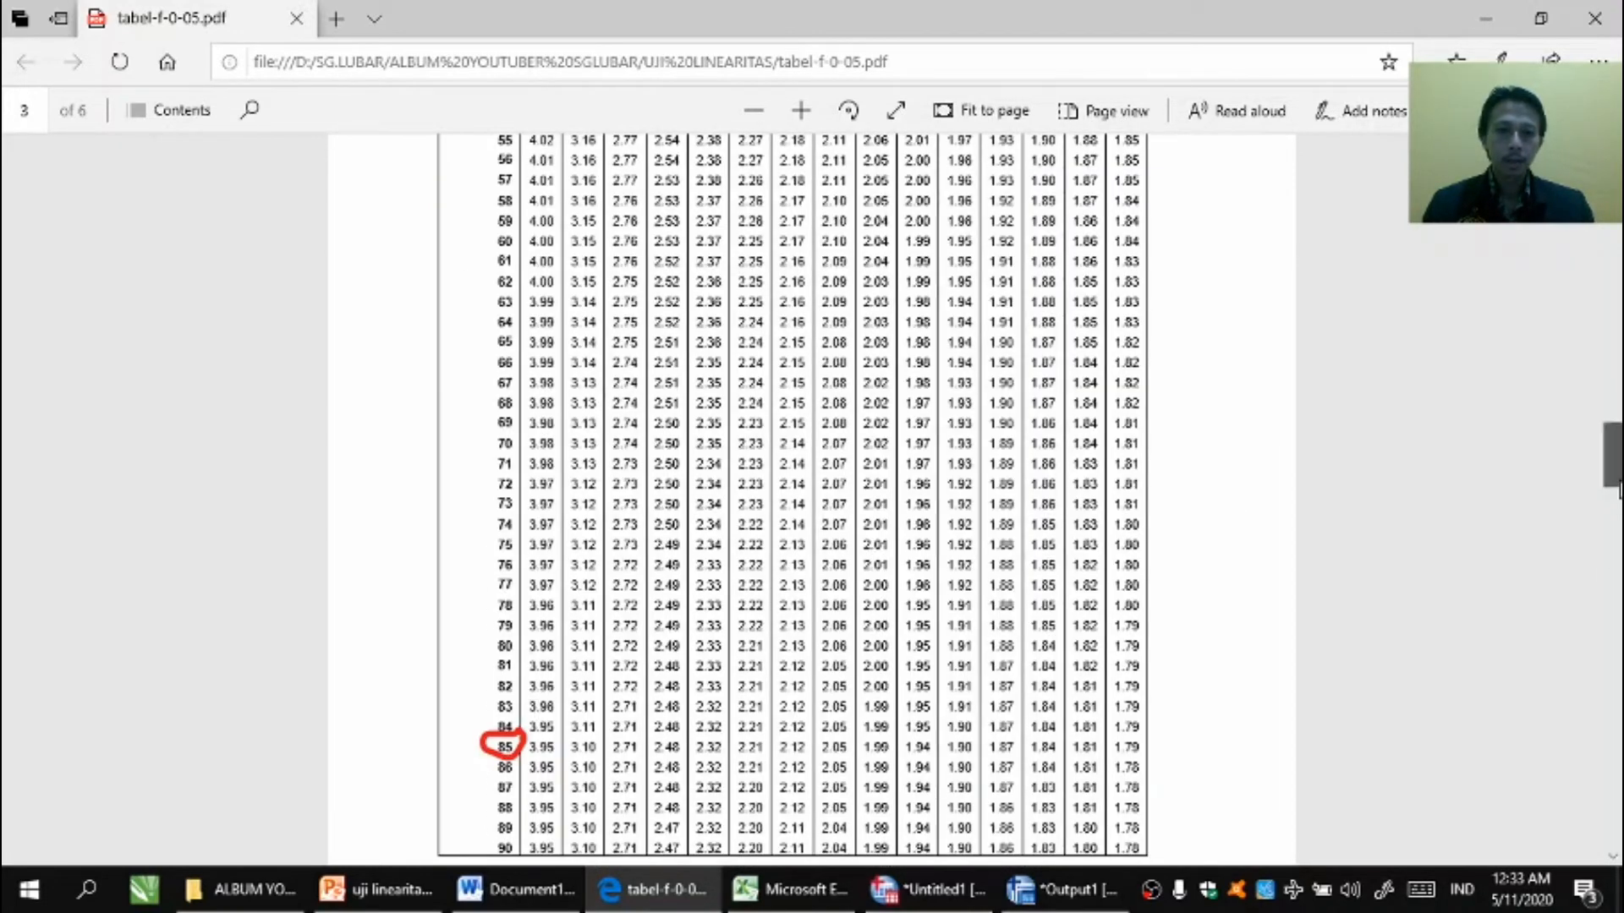
left_click_drag(1615, 489, 1615, 466)
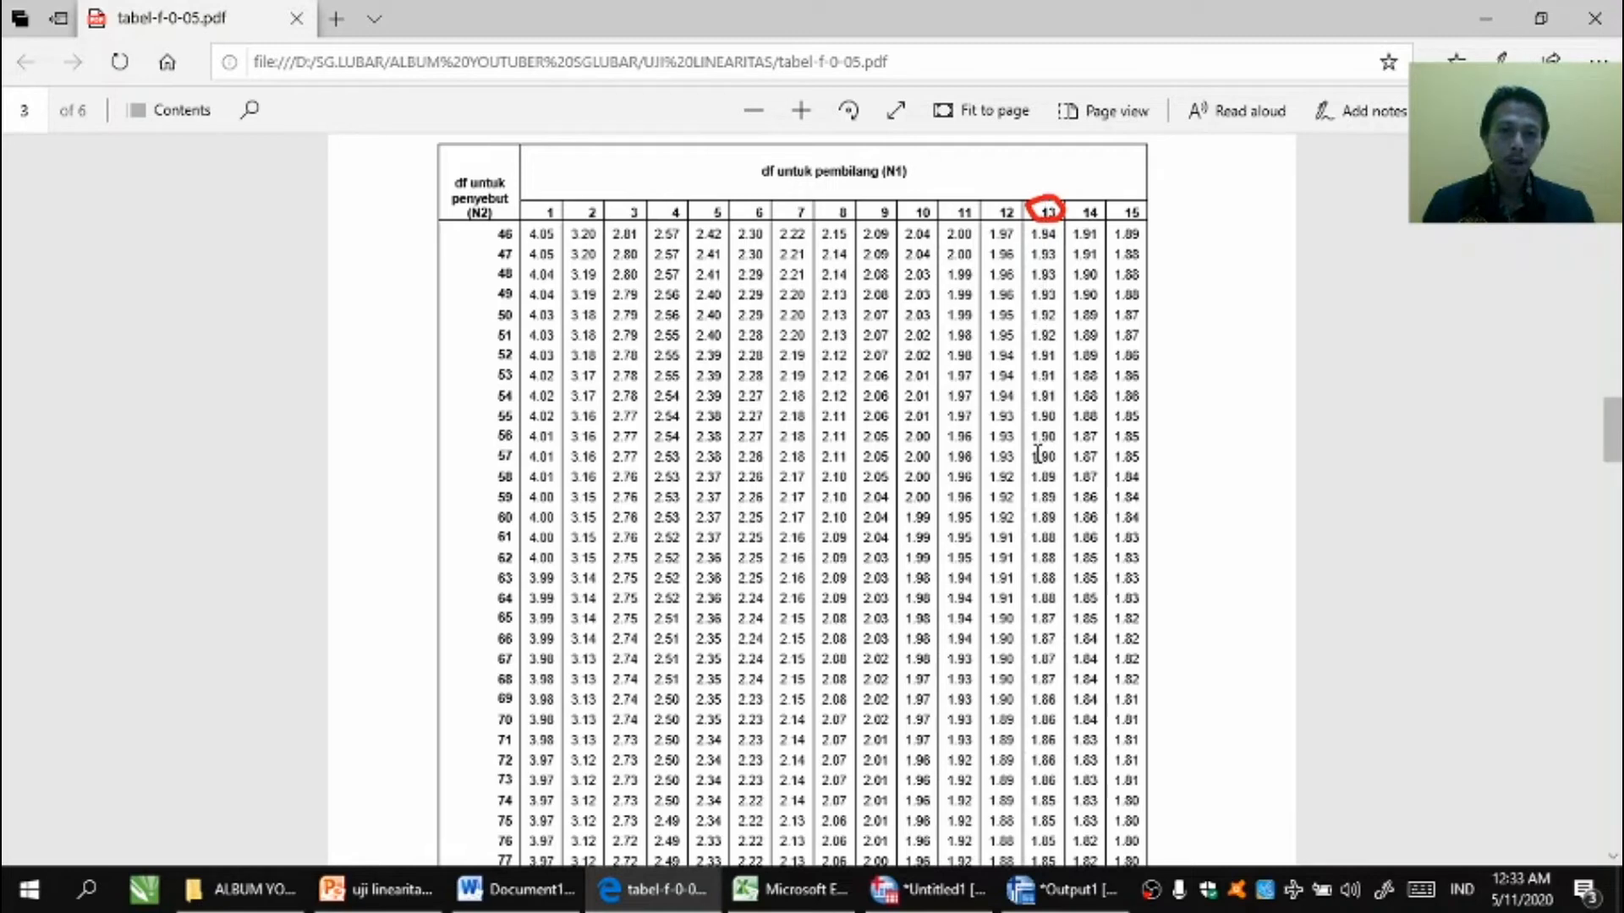
left_click_drag(1612, 447, 1612, 503)
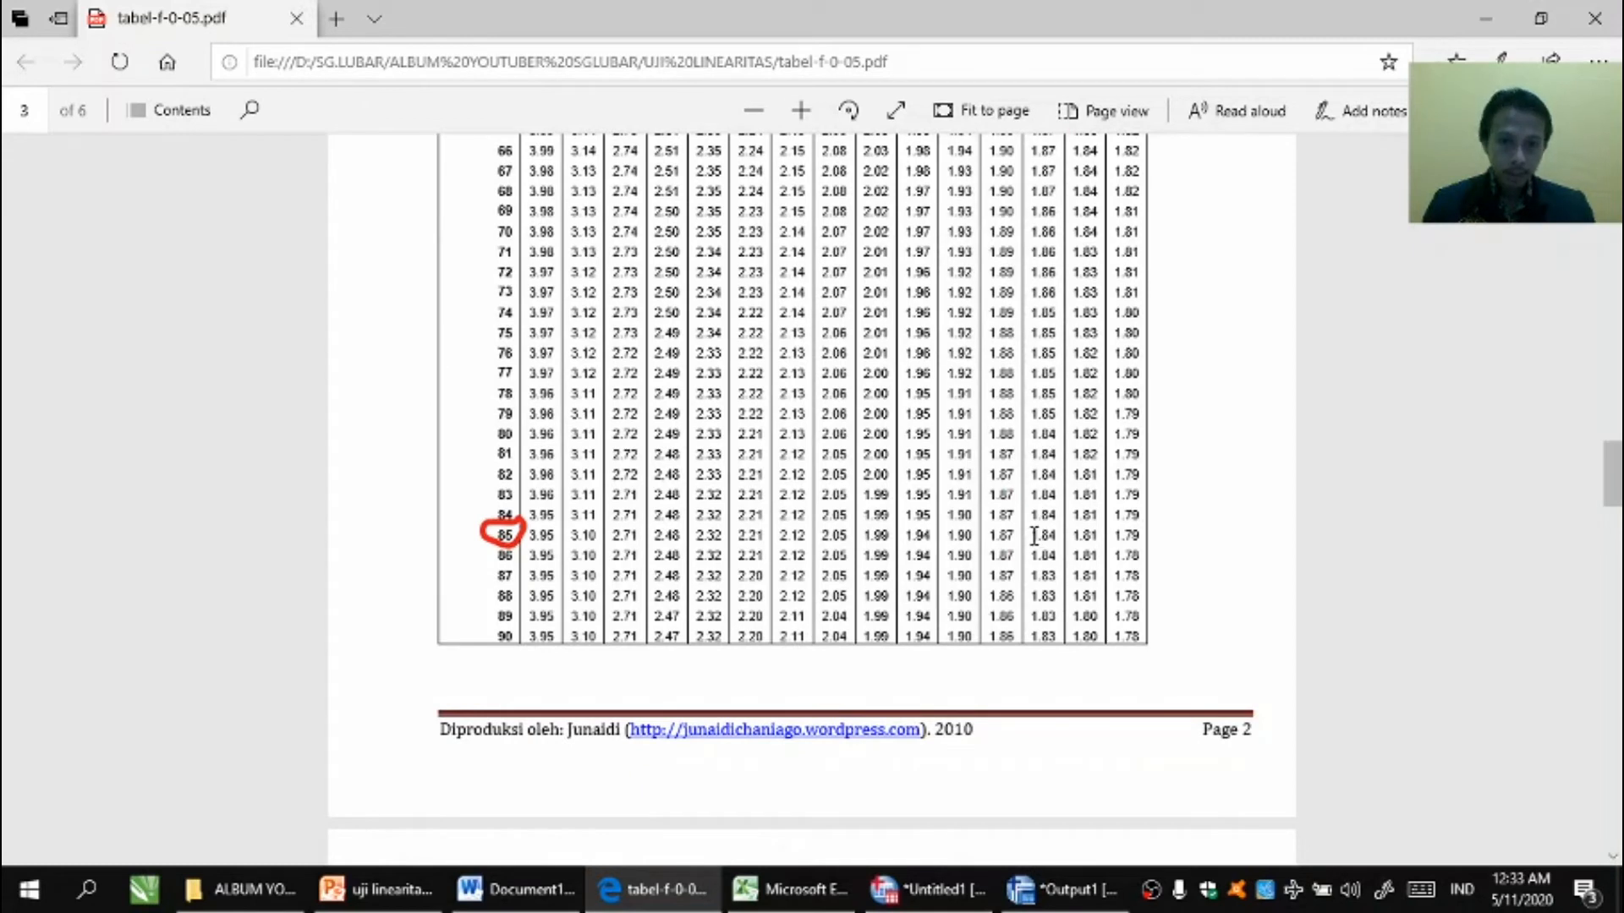
left_click_drag(1031, 536, 1059, 536)
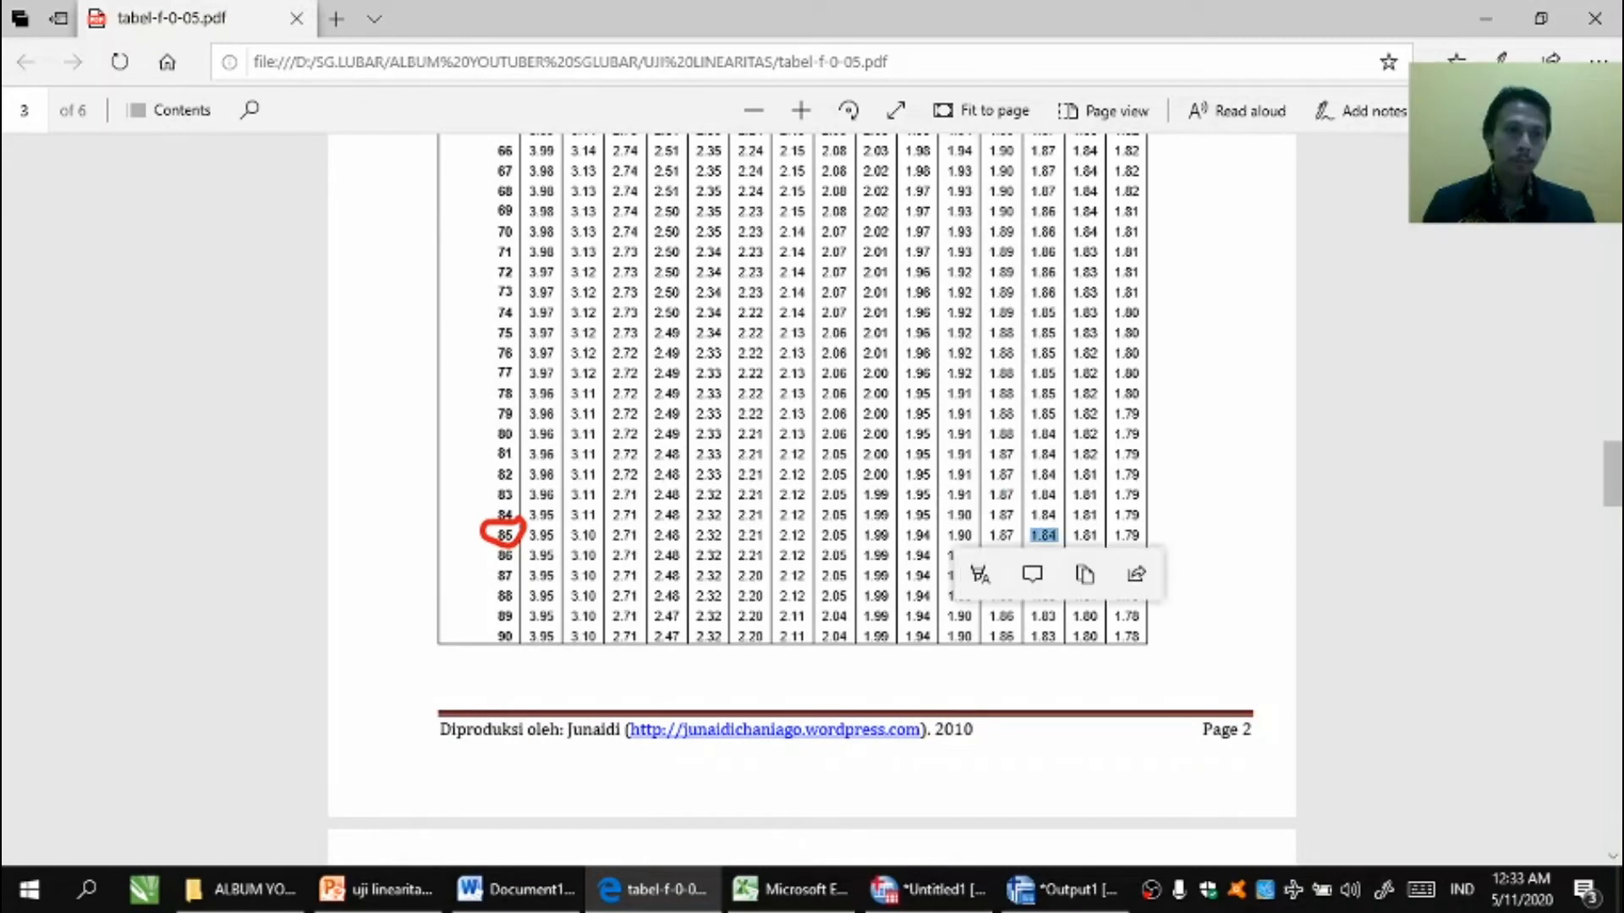
left_click(1353, 118)
mouse_move(1055, 525)
left_mouse_down()
mouse_move(1021, 534)
mouse_move(1057, 536)
left_mouse_up()
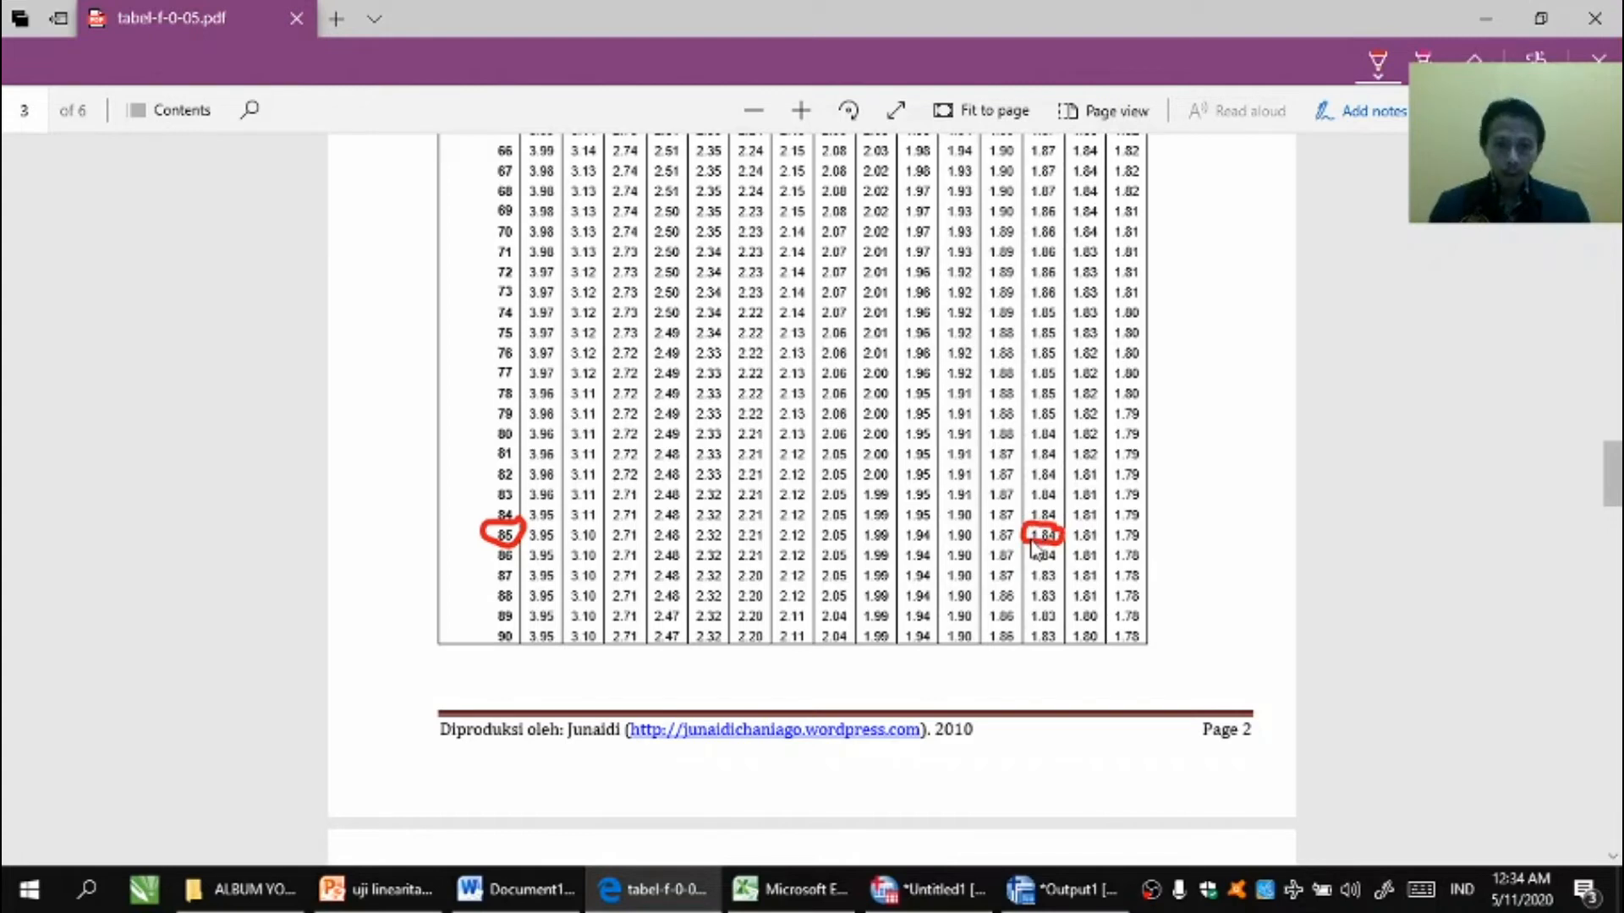
- Check the decision rule slide, return to Word, and color the F value of Deviation from Linearity red
key("alt+Tab")
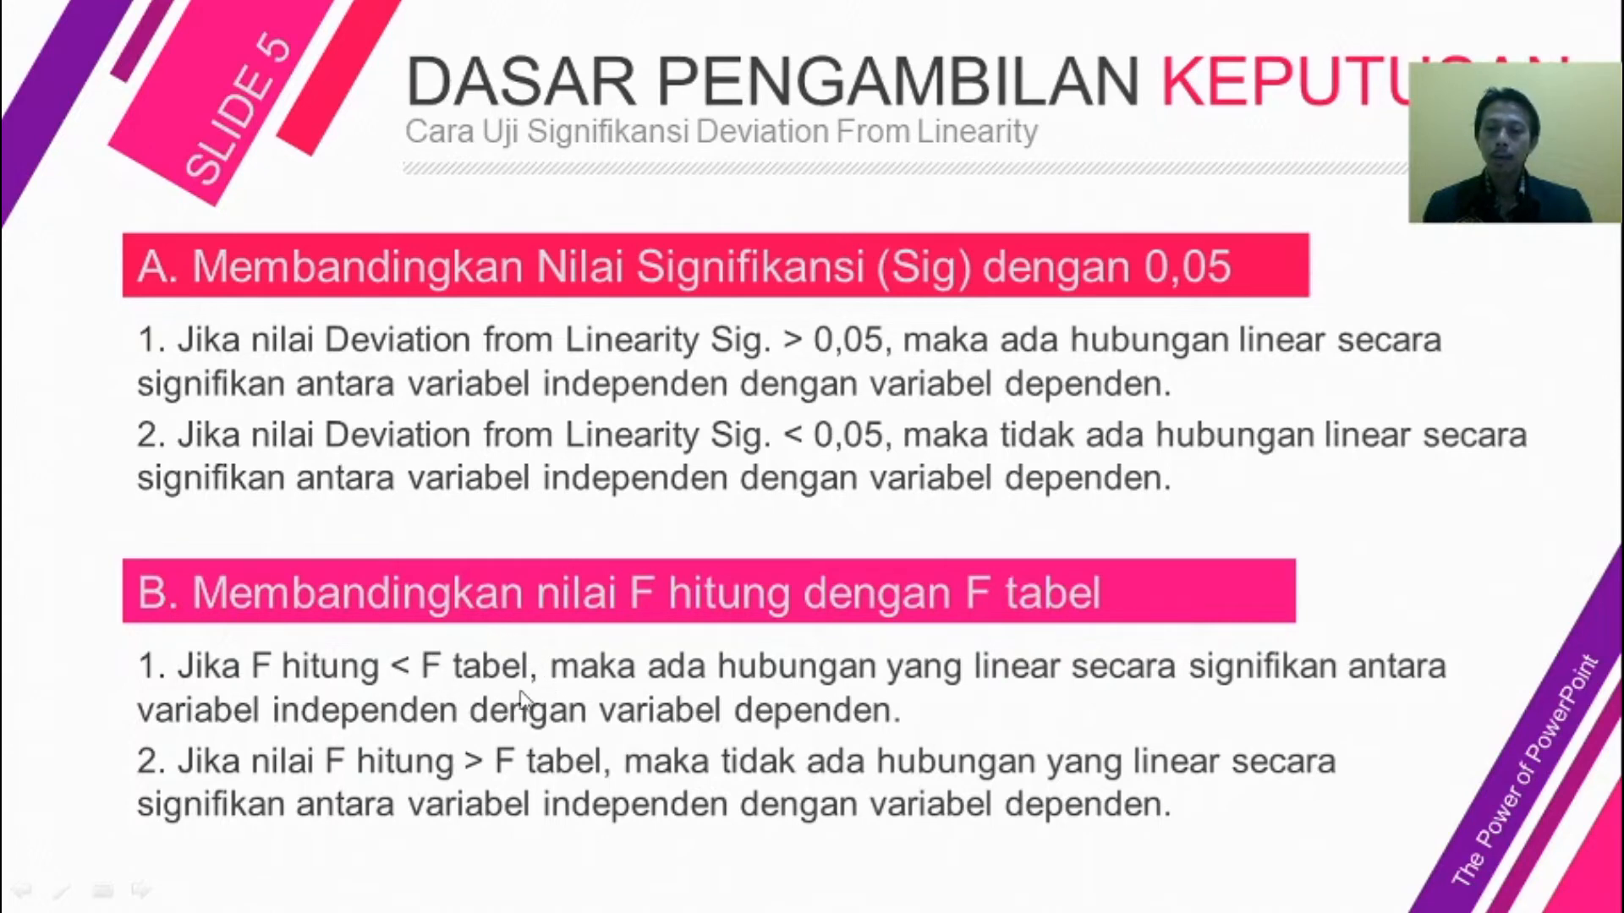
key("alt+Tab")
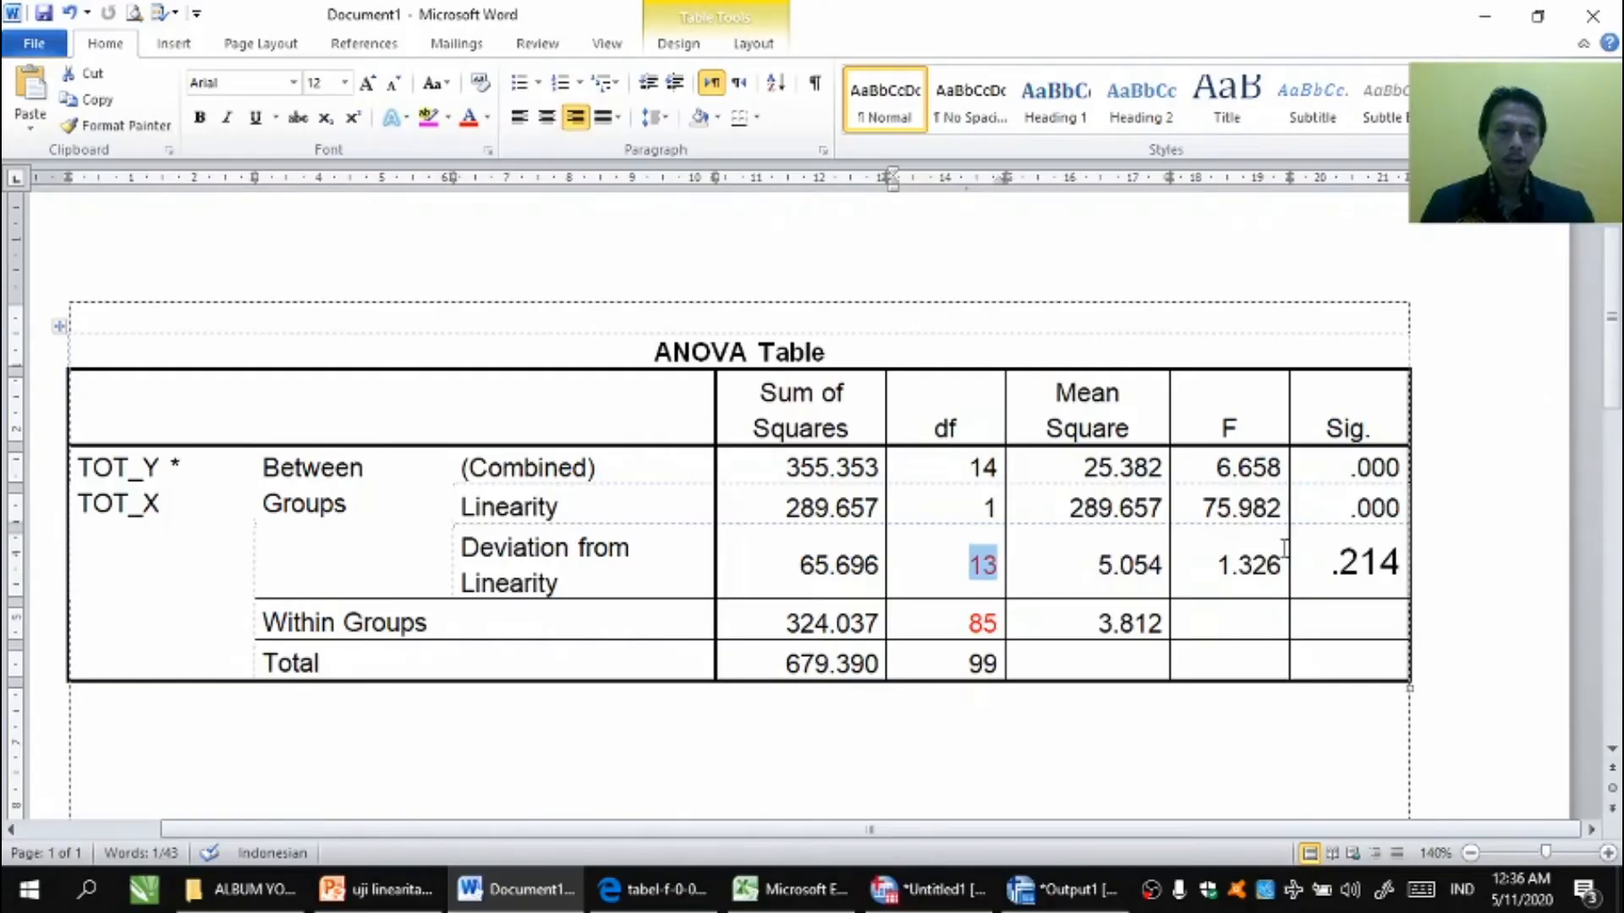
left_click_drag(1216, 560, 1282, 565)
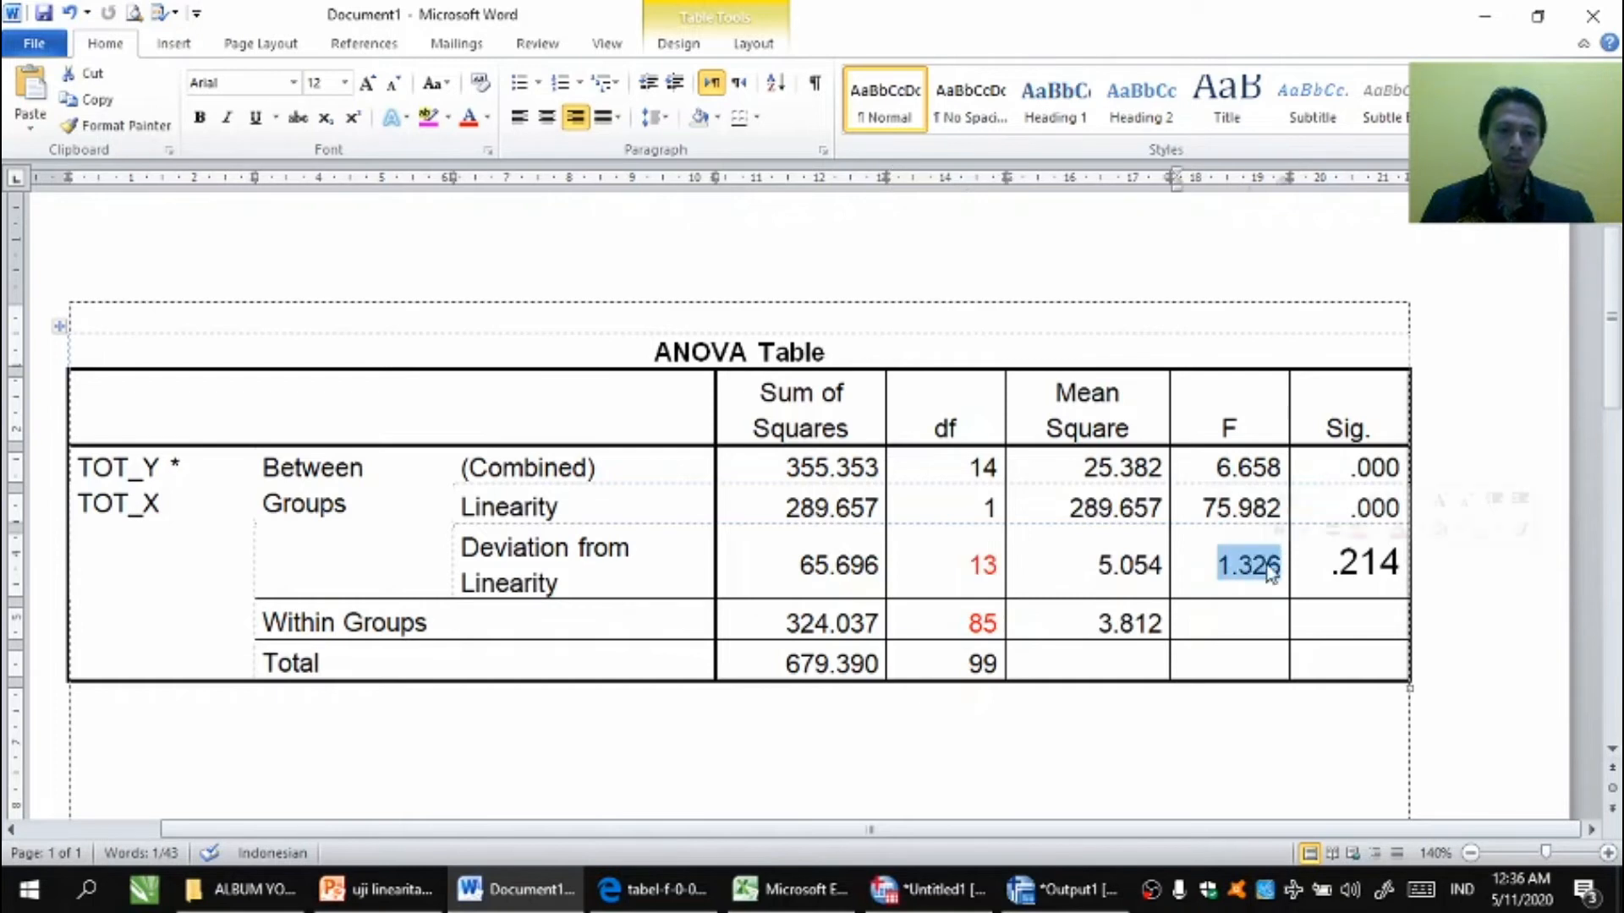
left_click(470, 118)
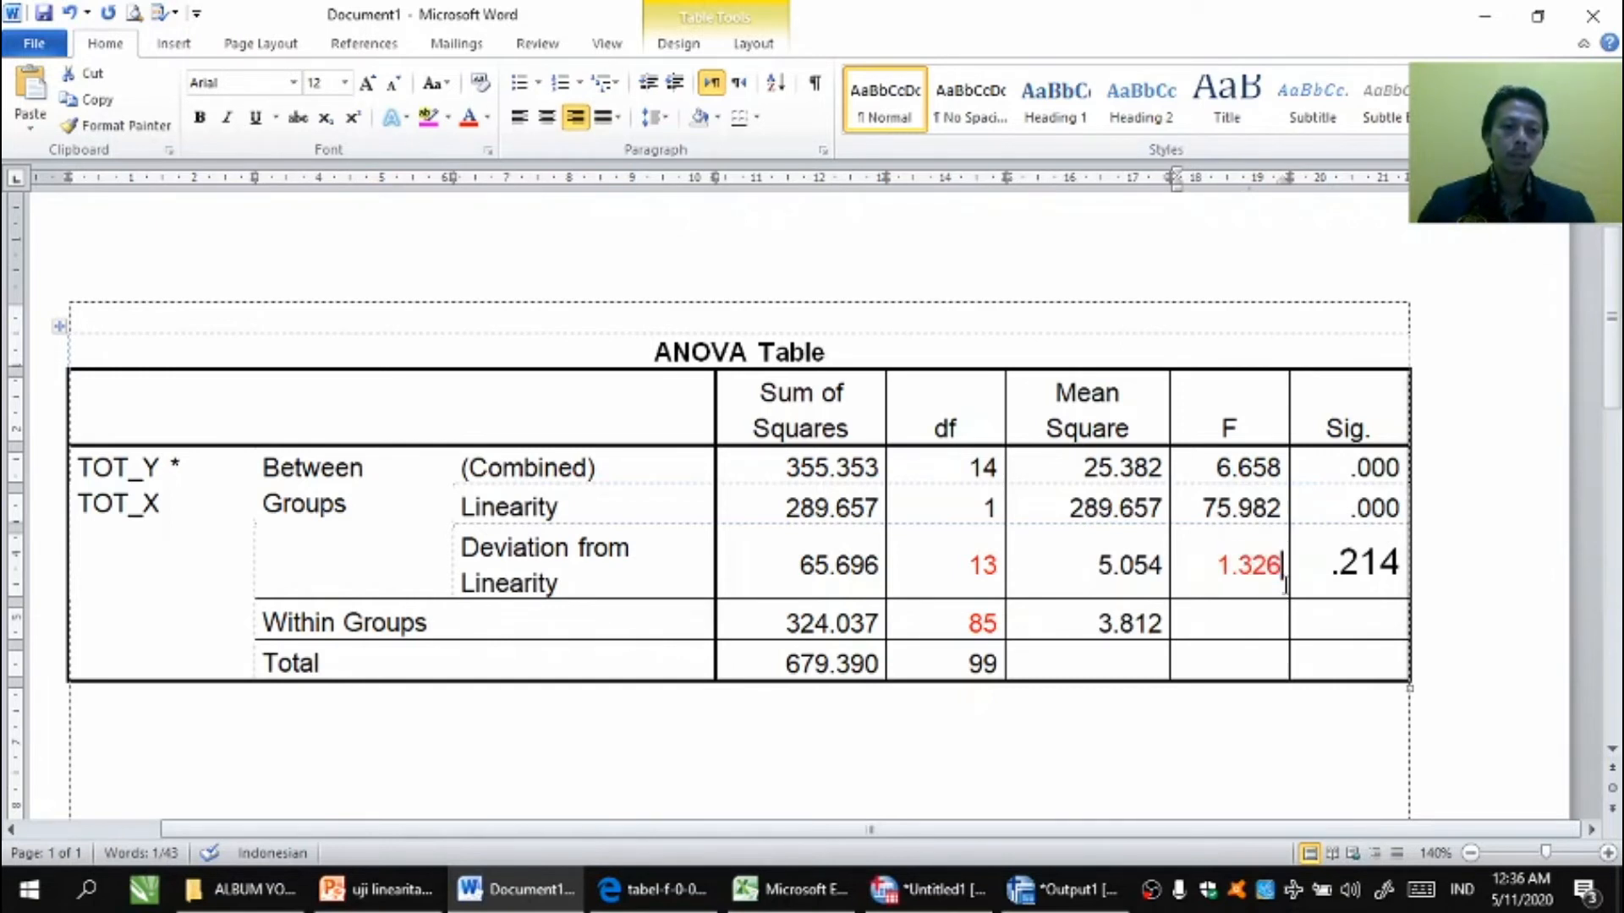
left_click(1284, 582)
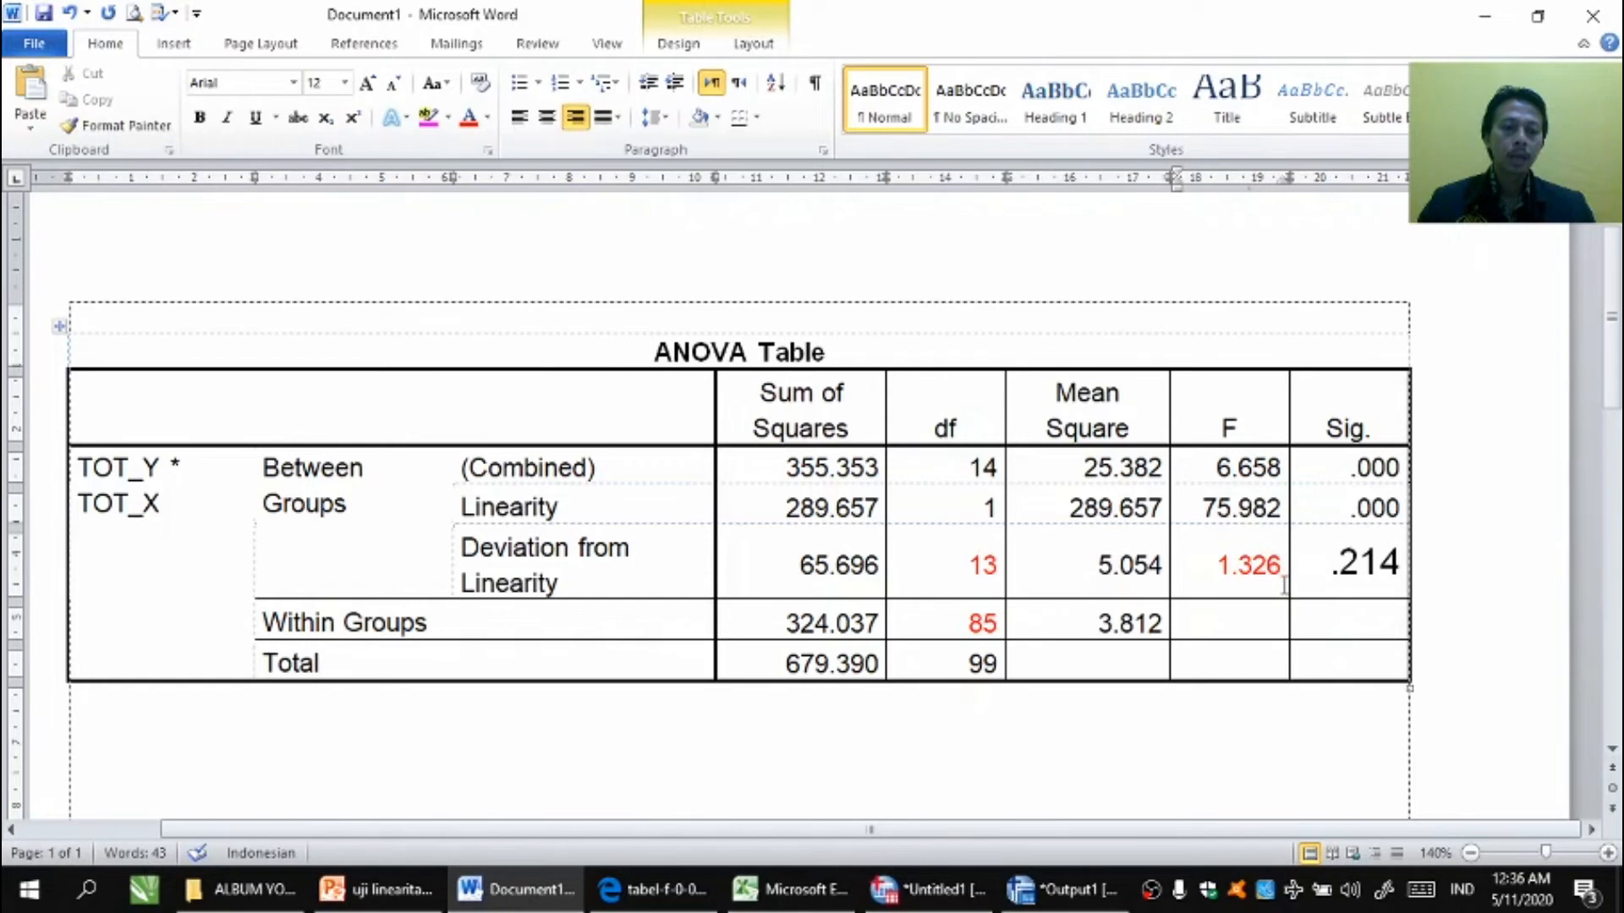
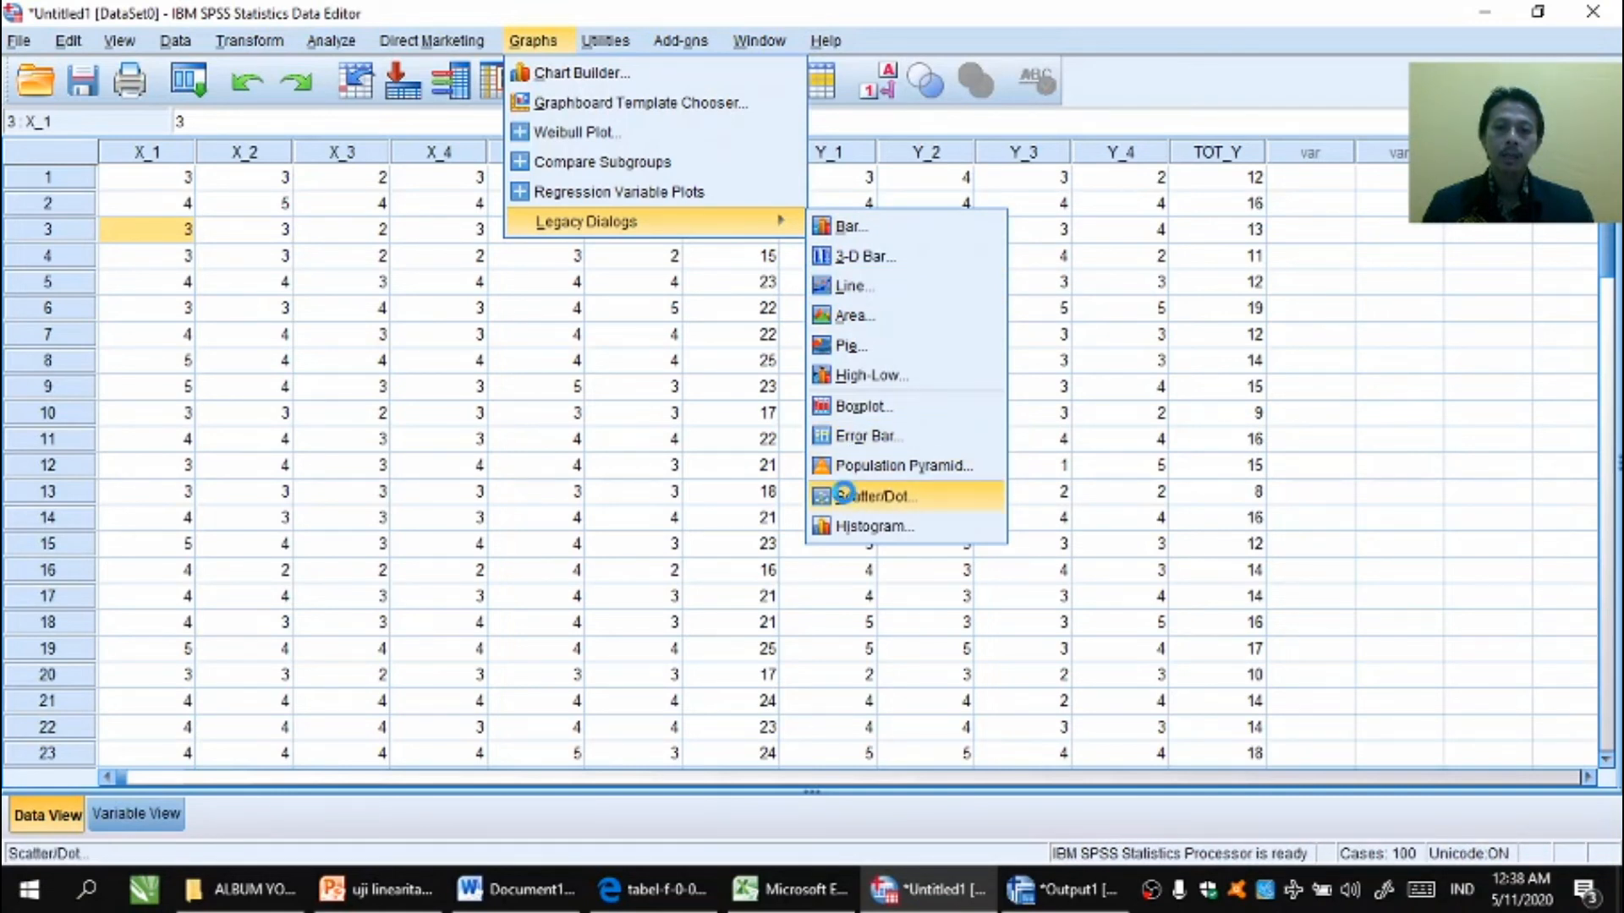
- Create a simple scatterplot with TOT_Y on the Y axis and TOT_X on the X axis
left_click(848, 501)
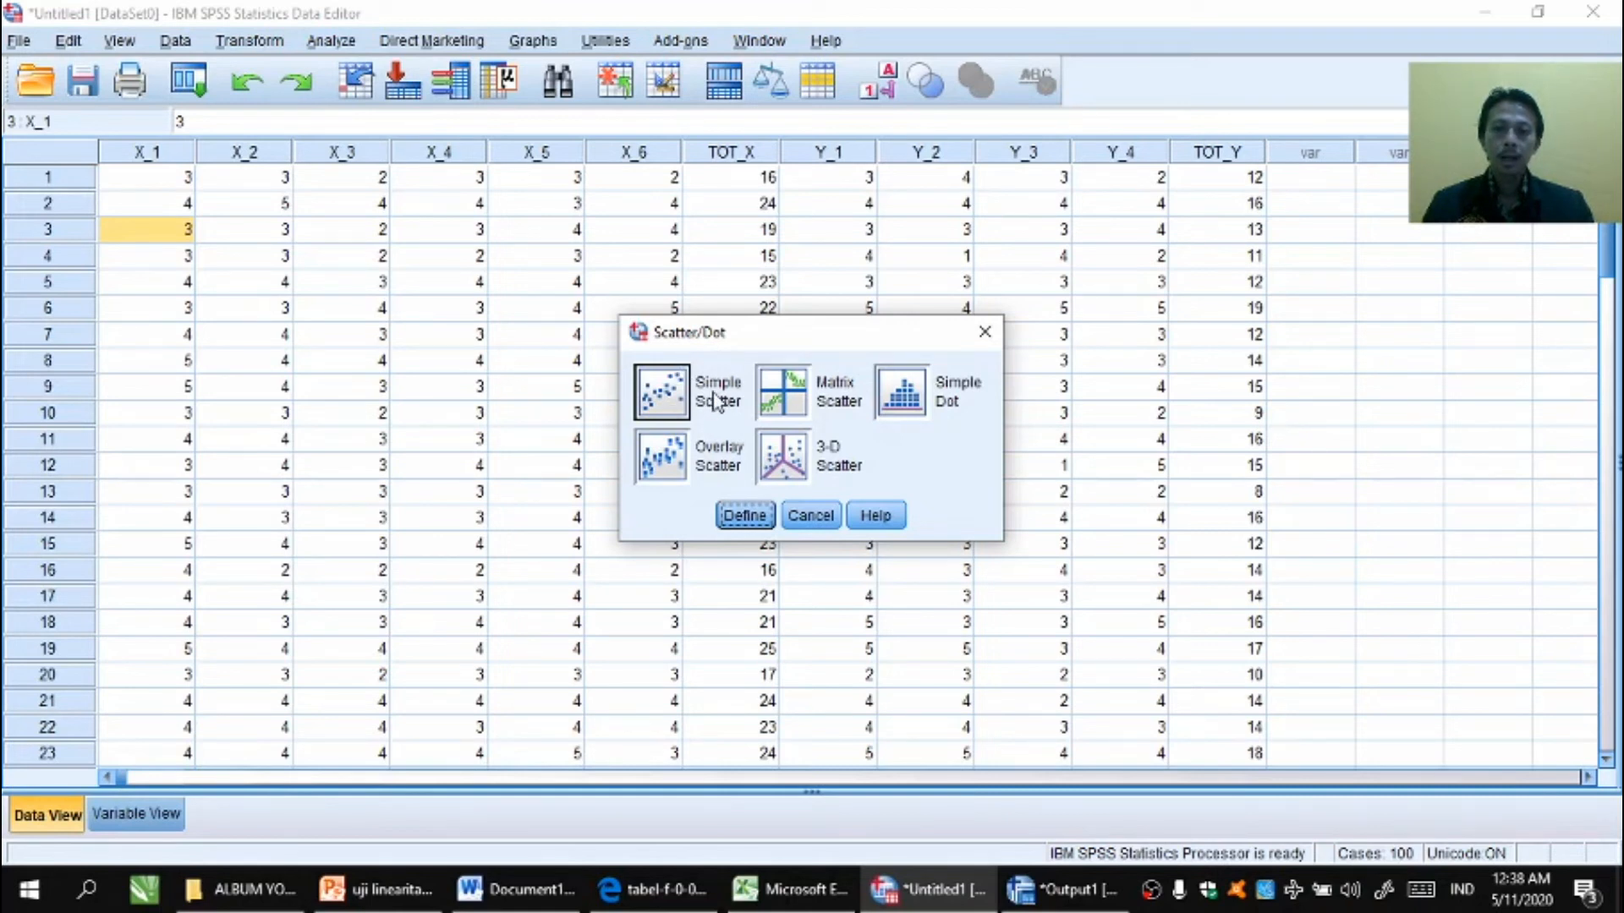
left_click(674, 380)
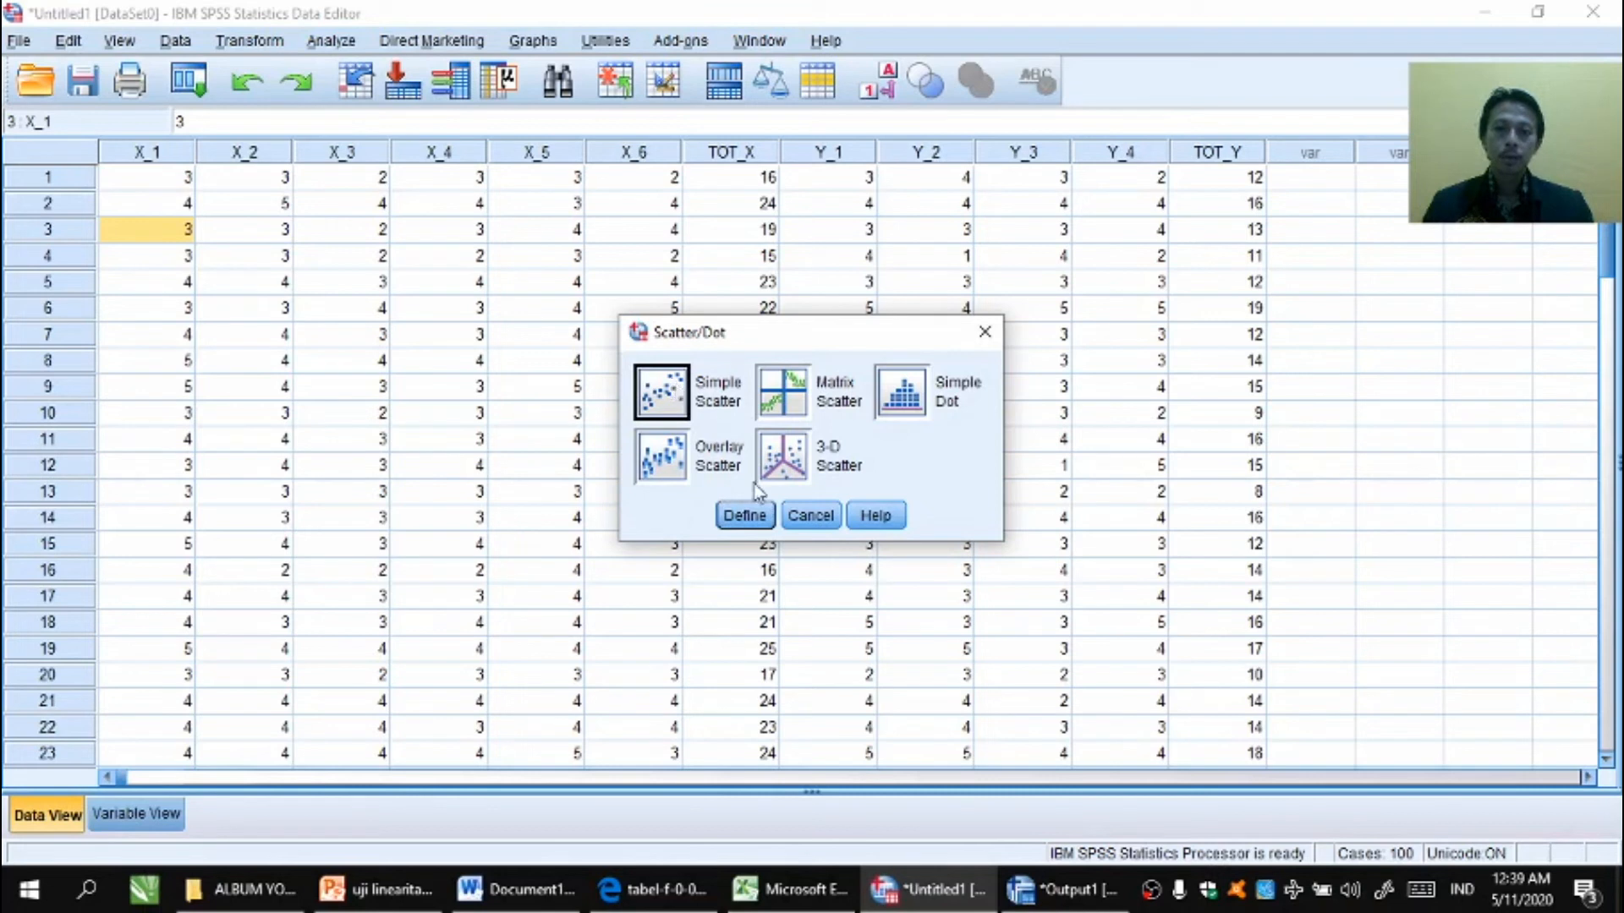
left_click(747, 515)
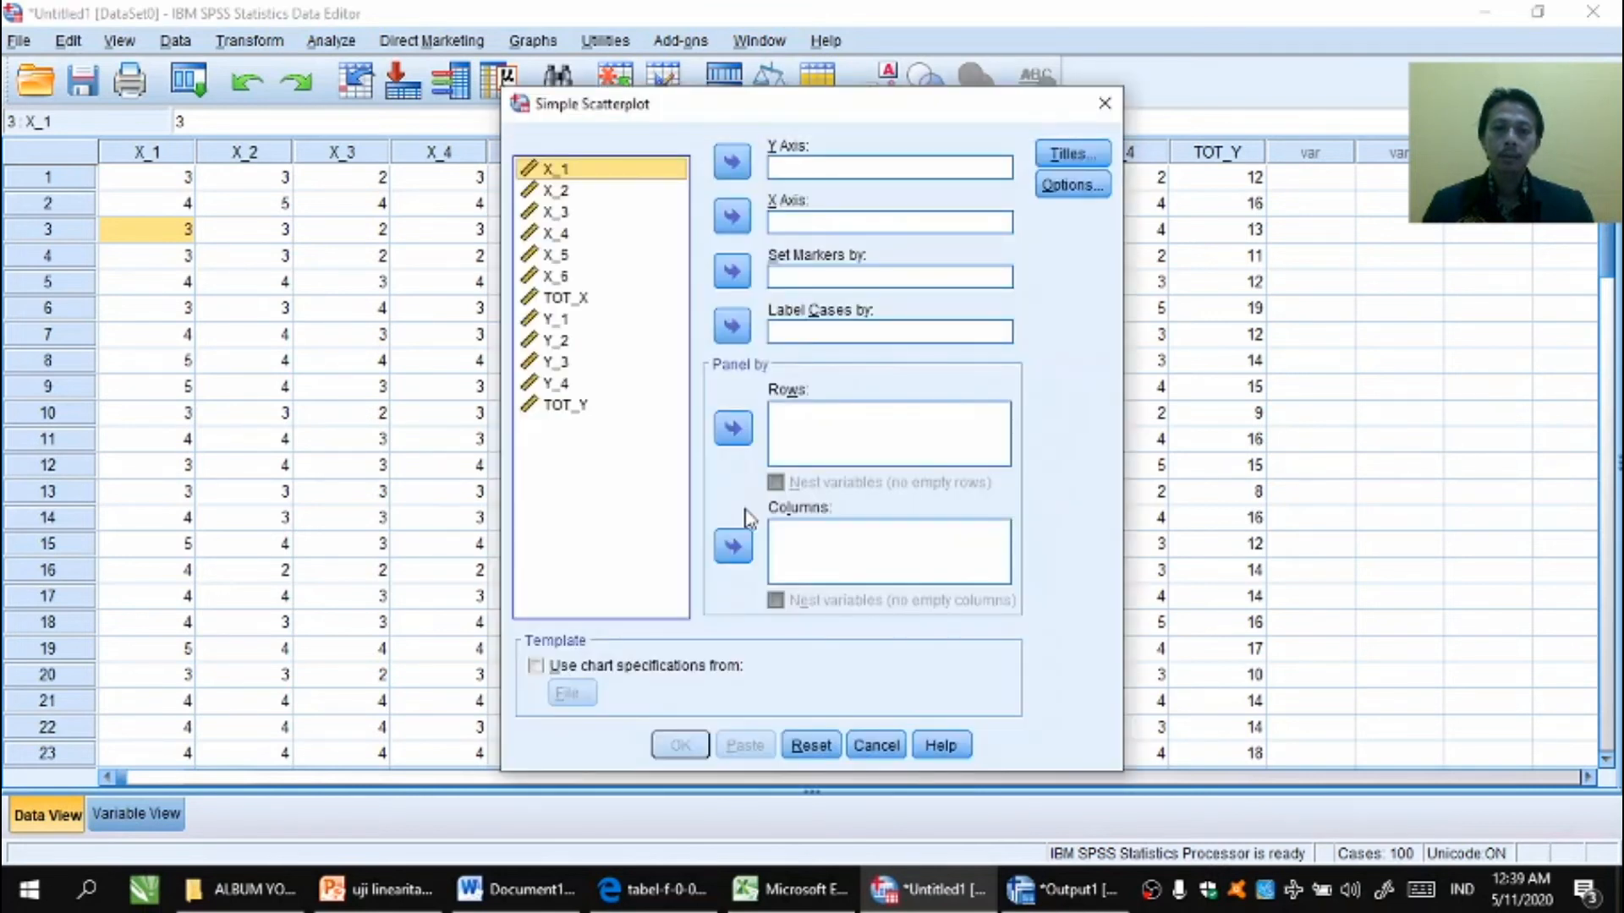
left_click(555, 300)
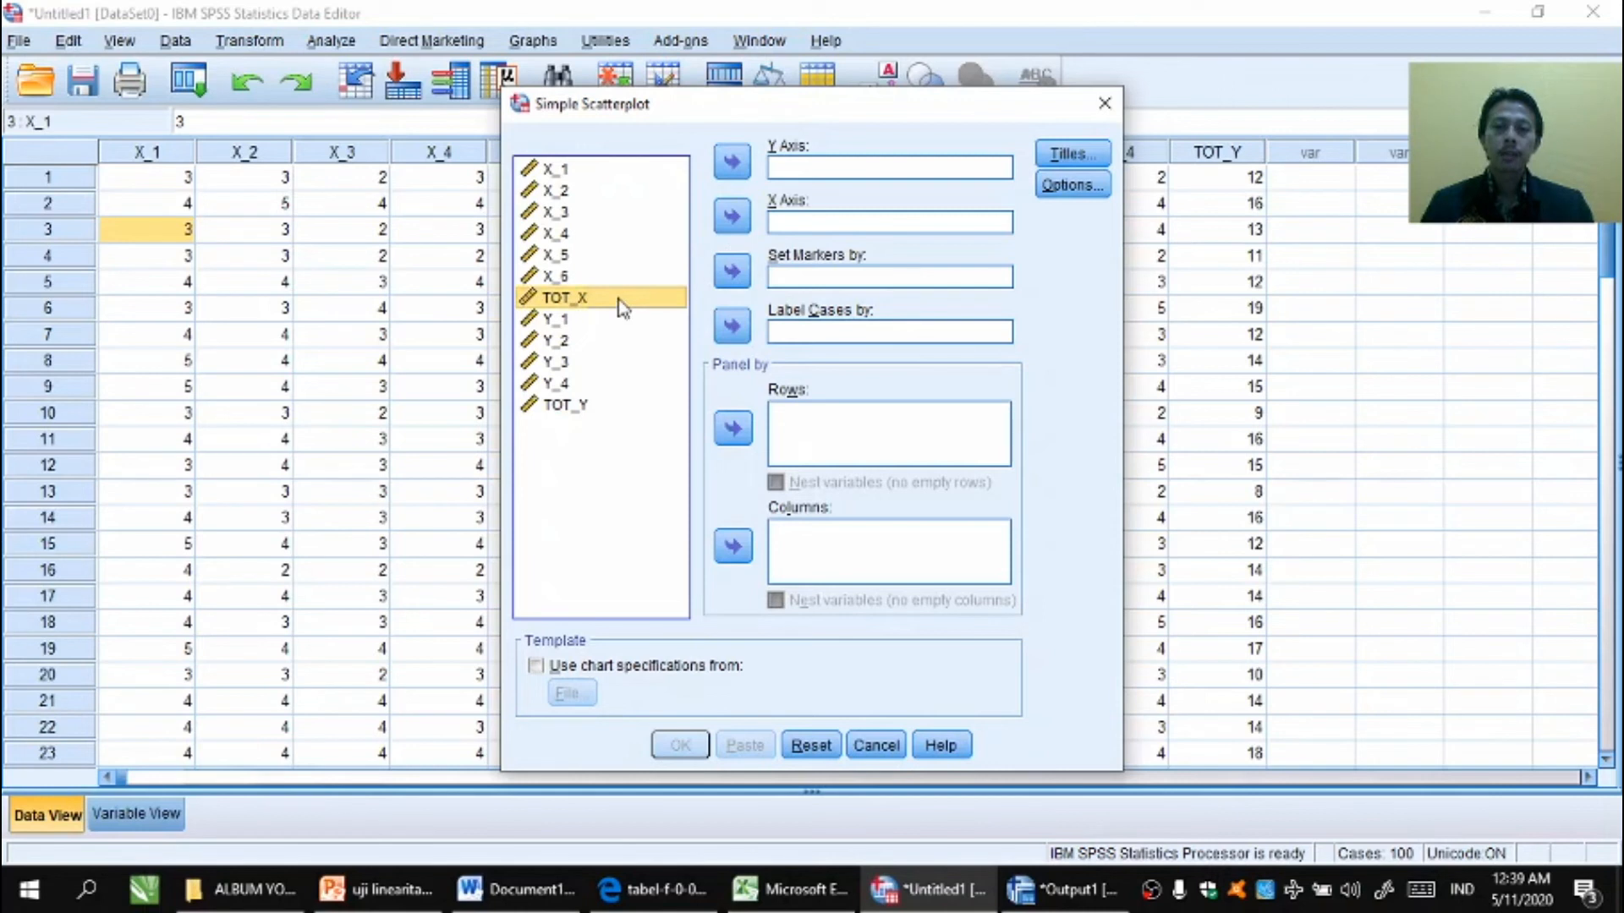
left_click(730, 222)
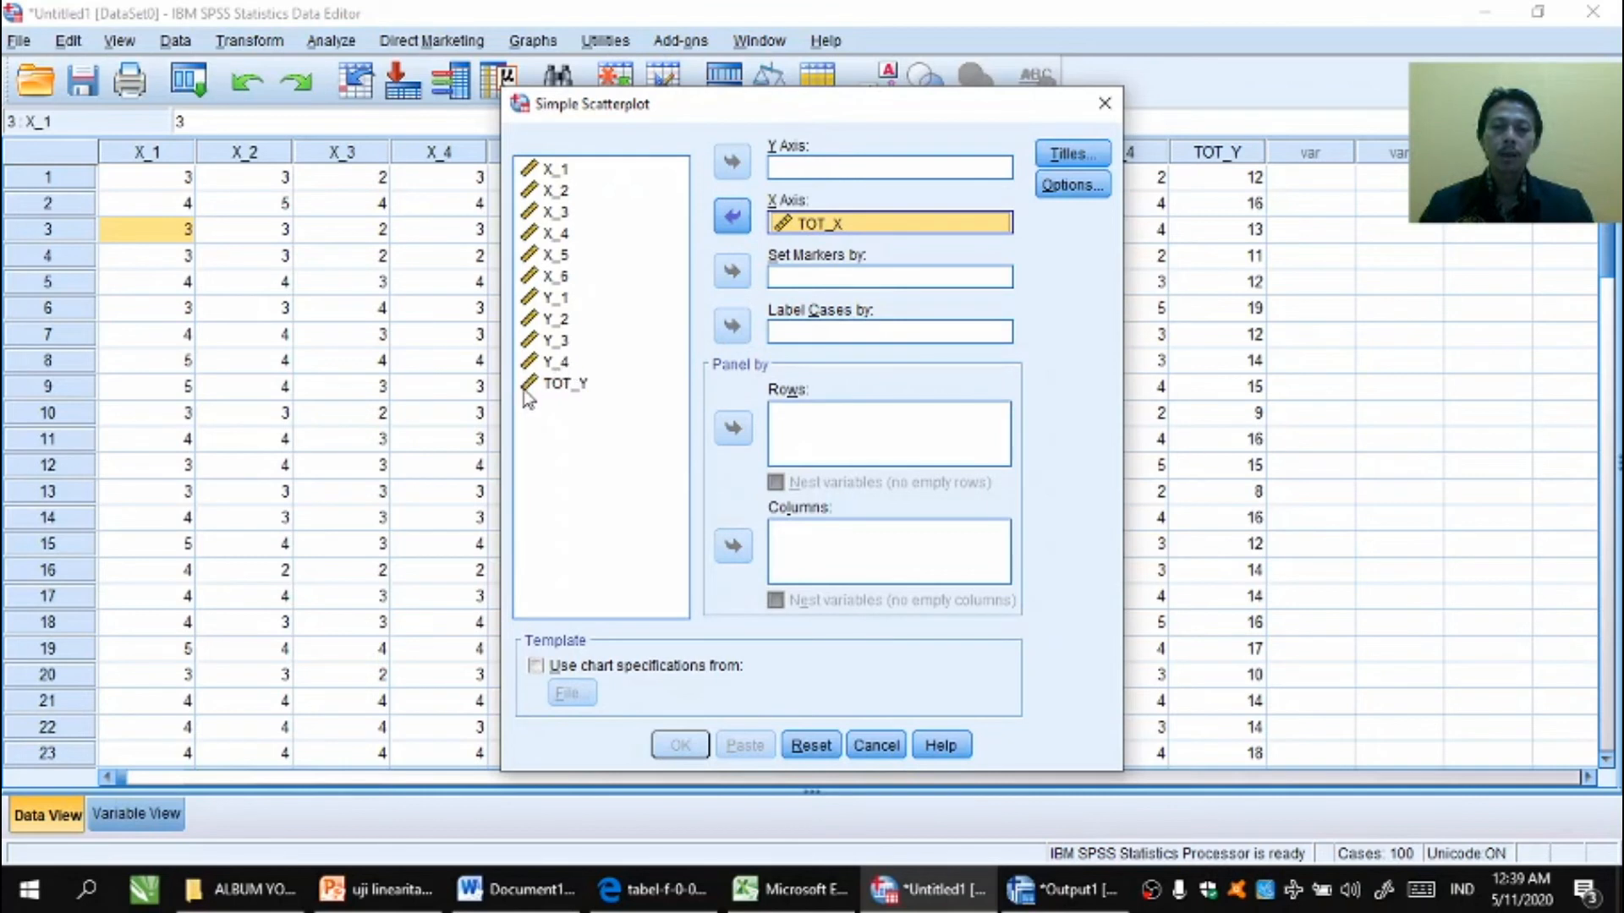
left_click(590, 386)
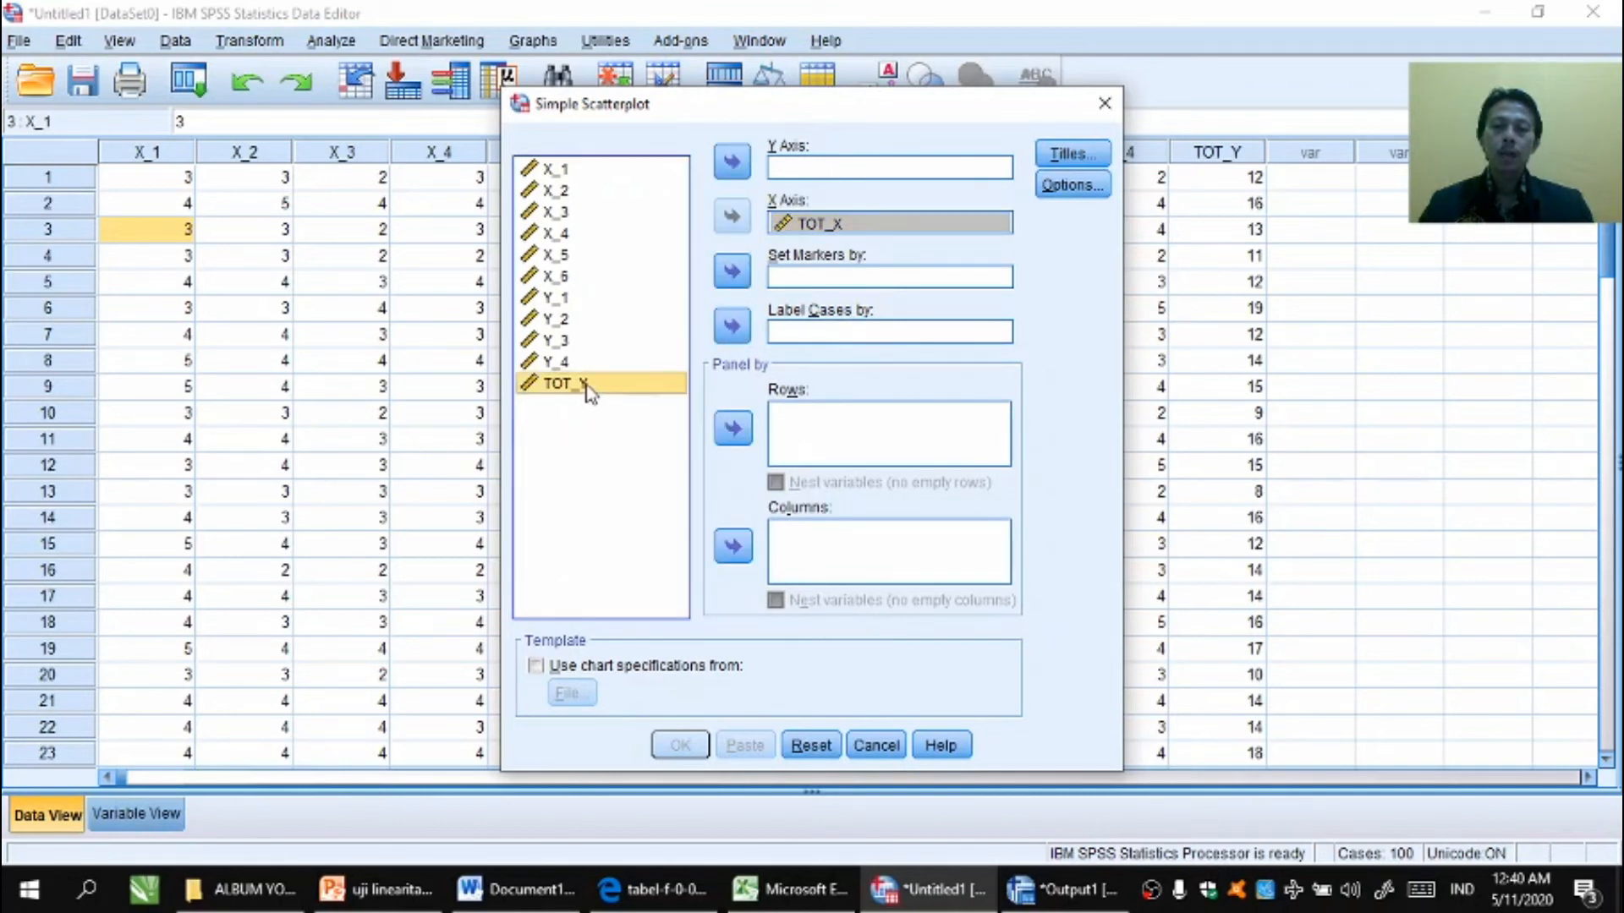
left_click(732, 165)
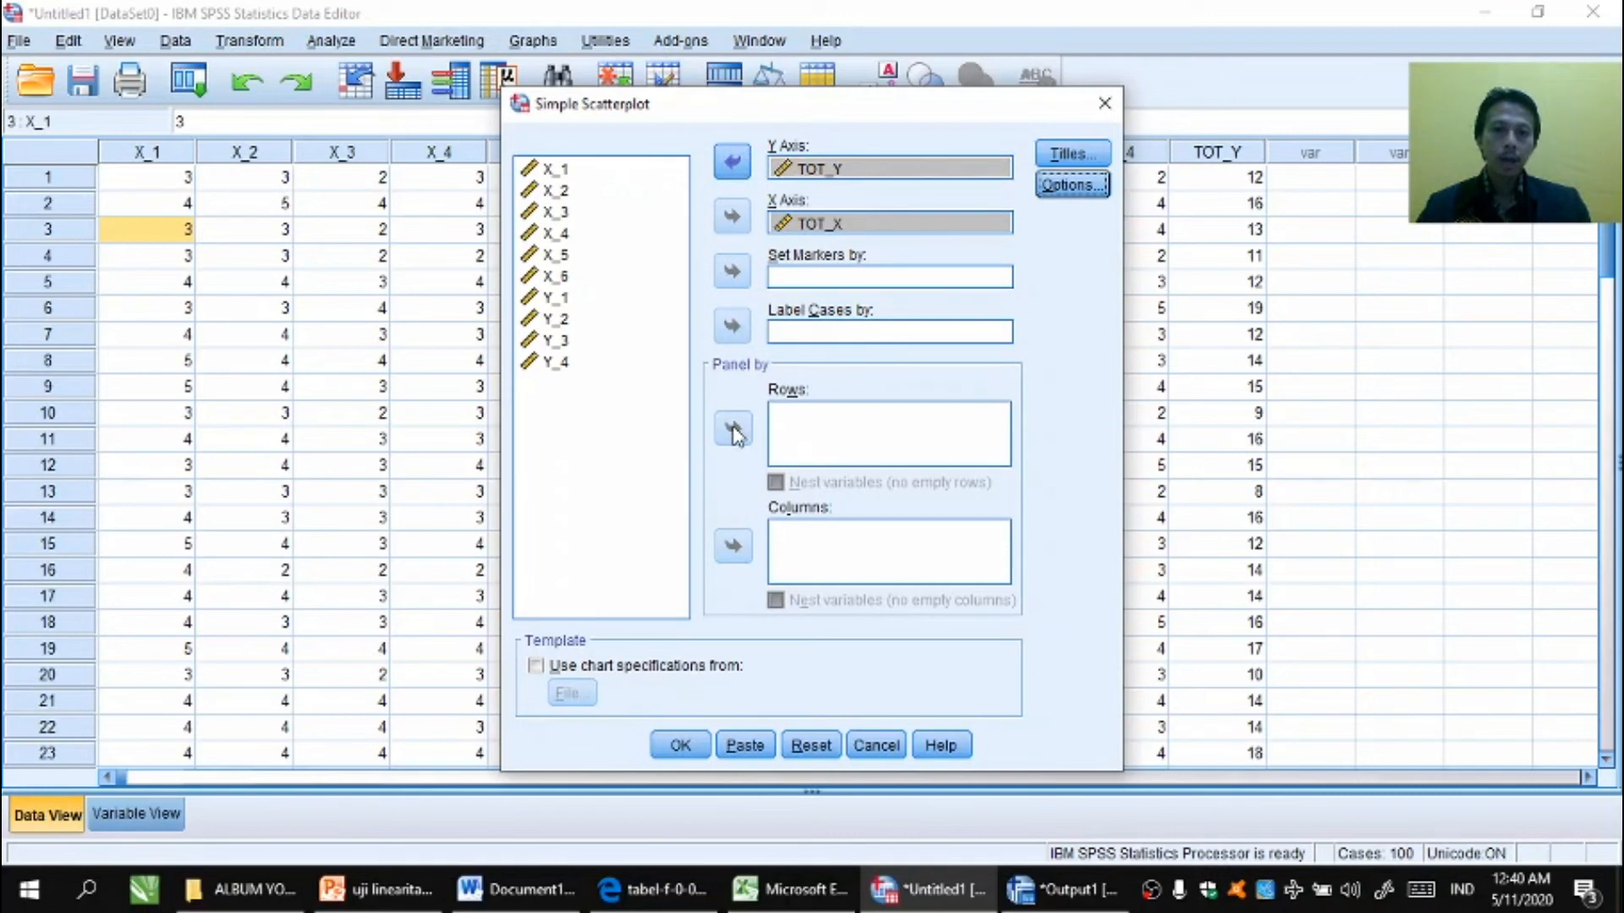
left_click(679, 744)
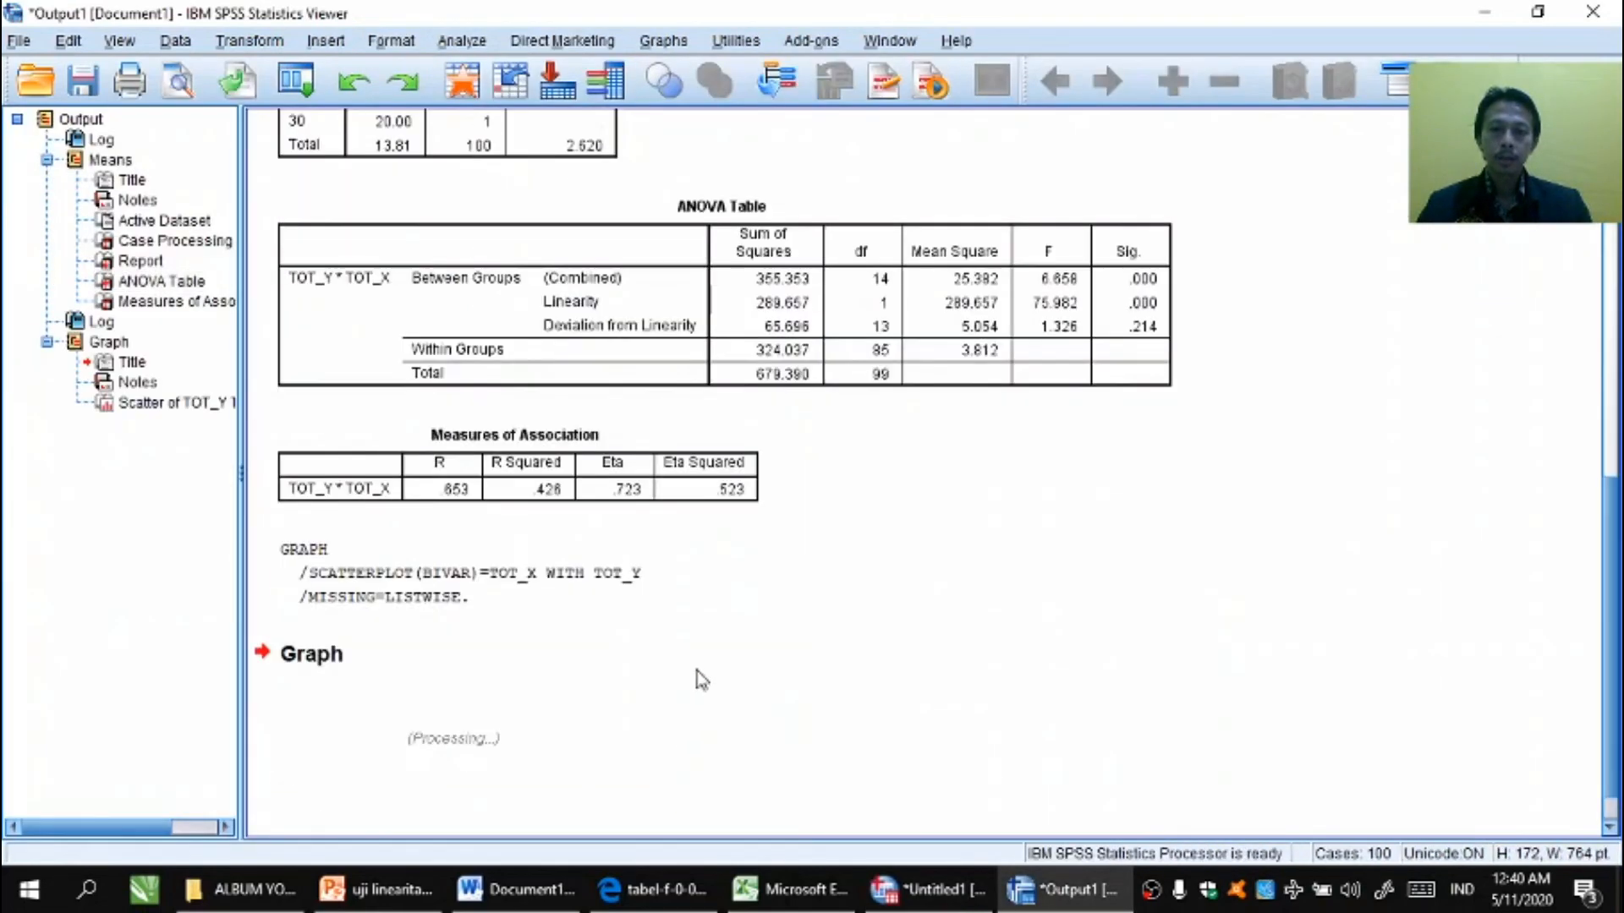
left_click_drag(1609, 433, 1611, 596)
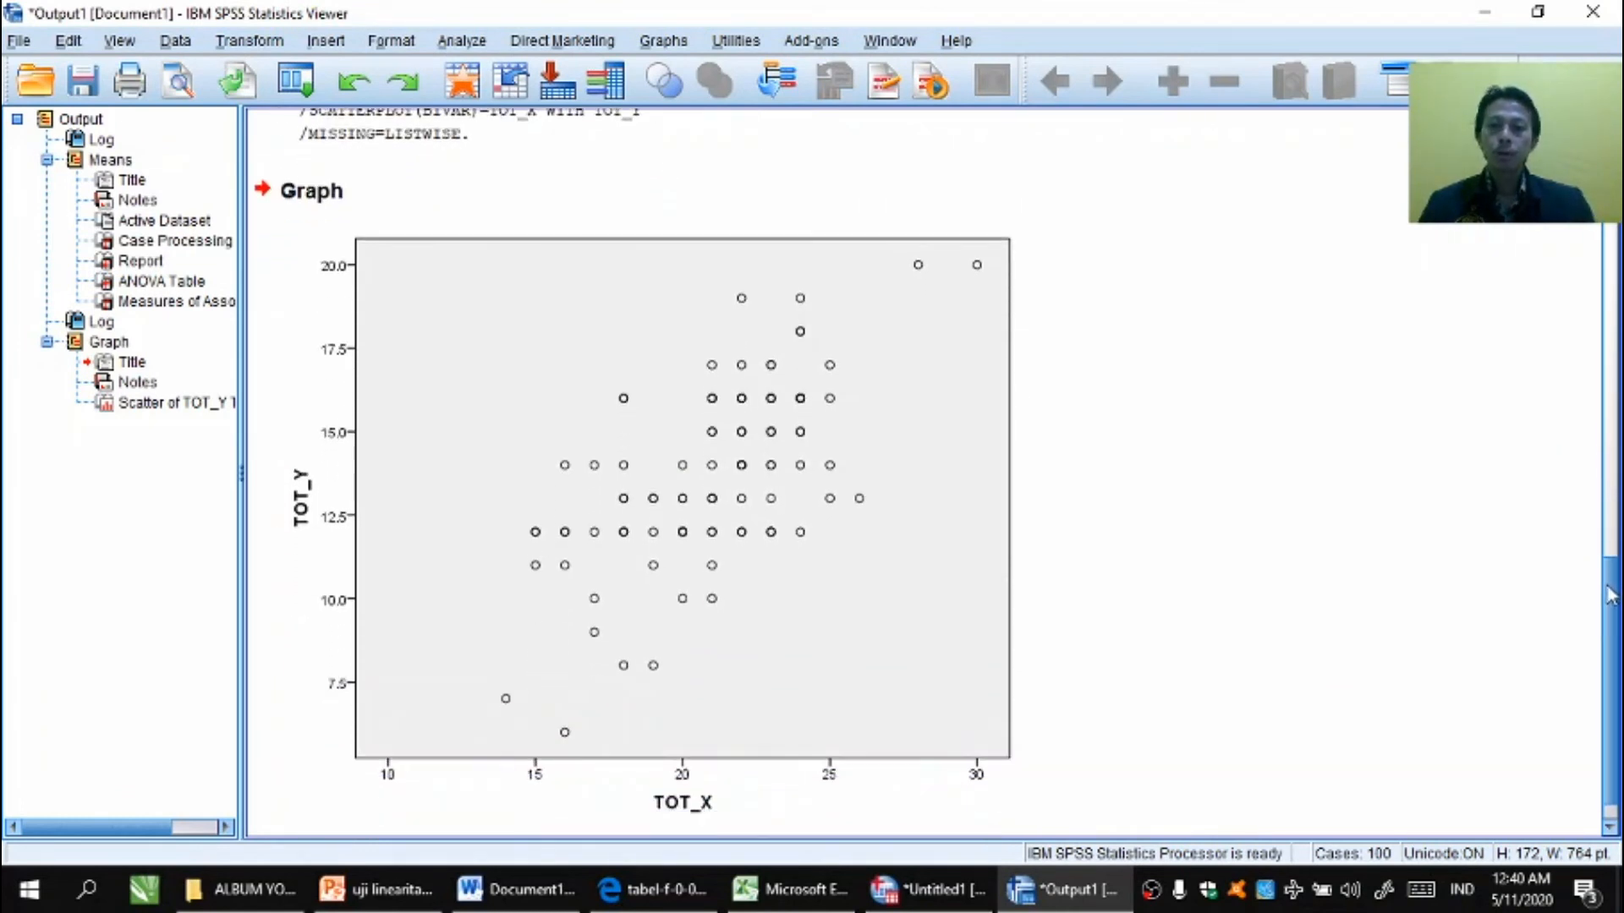
- Open the scatterplot for editing and add a linear fit line at total with its equation label attached
left_click(990, 269)
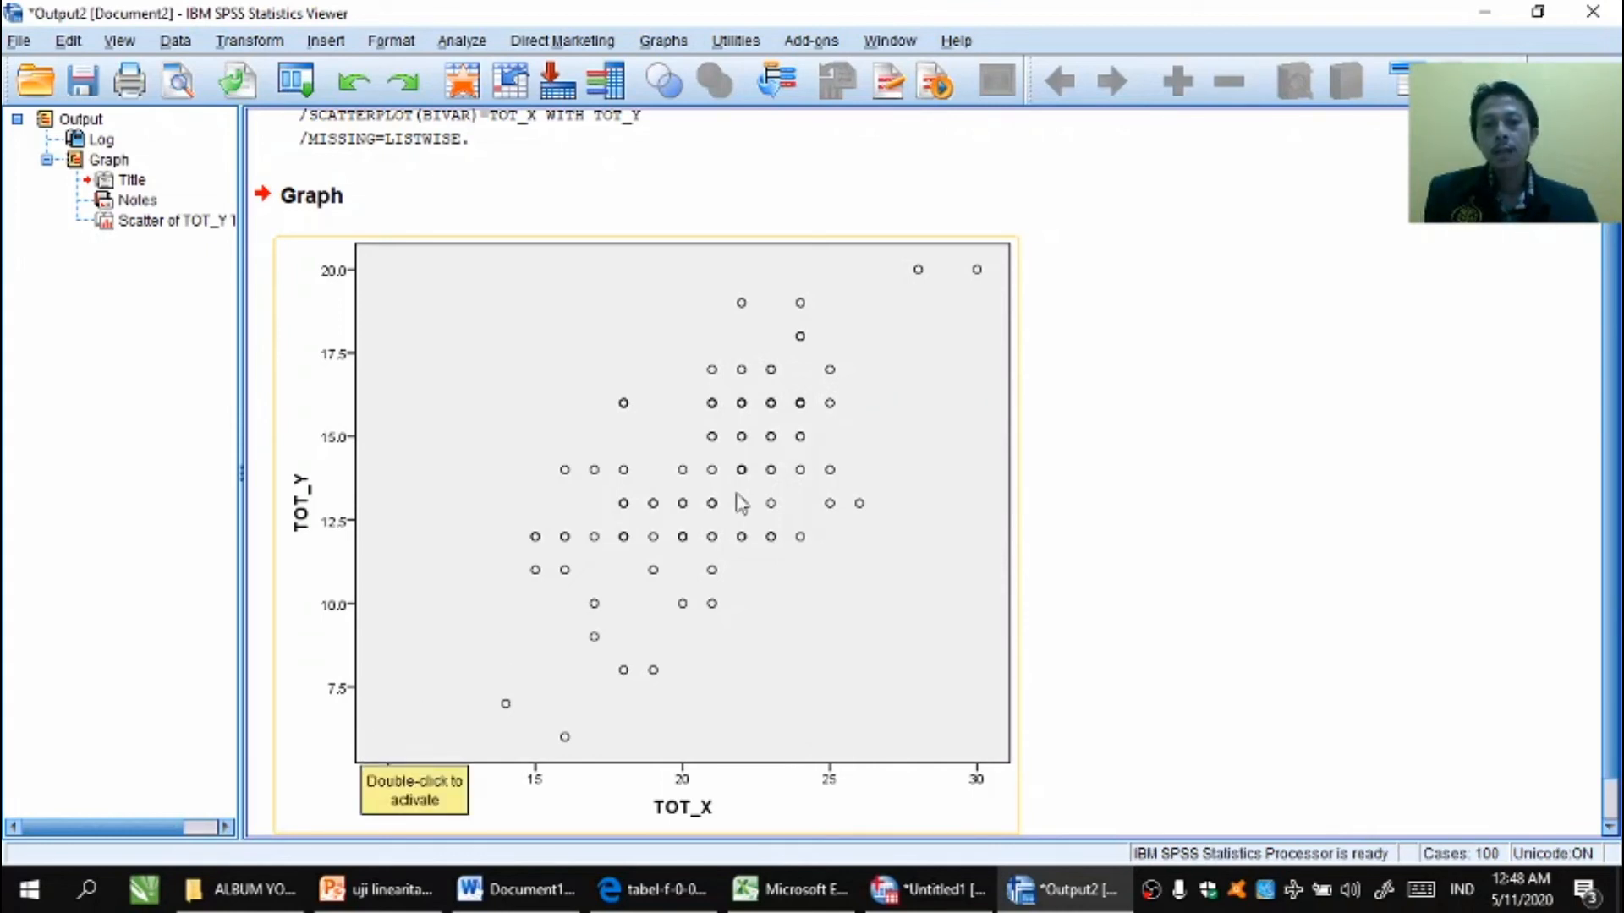
double_click(998, 338)
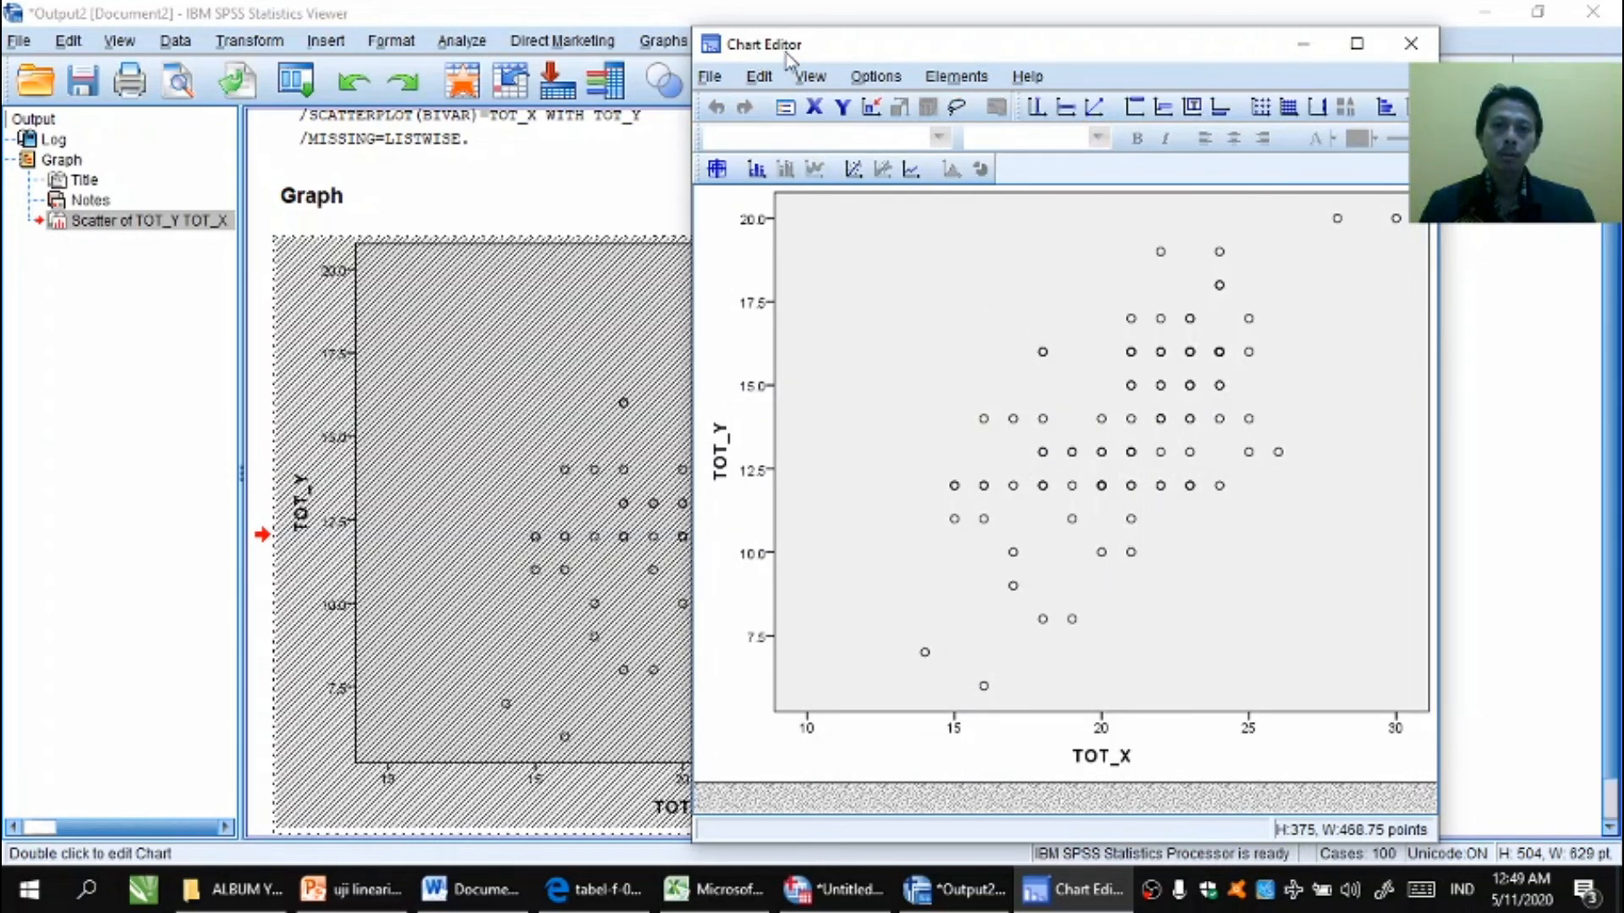
left_click(950, 77)
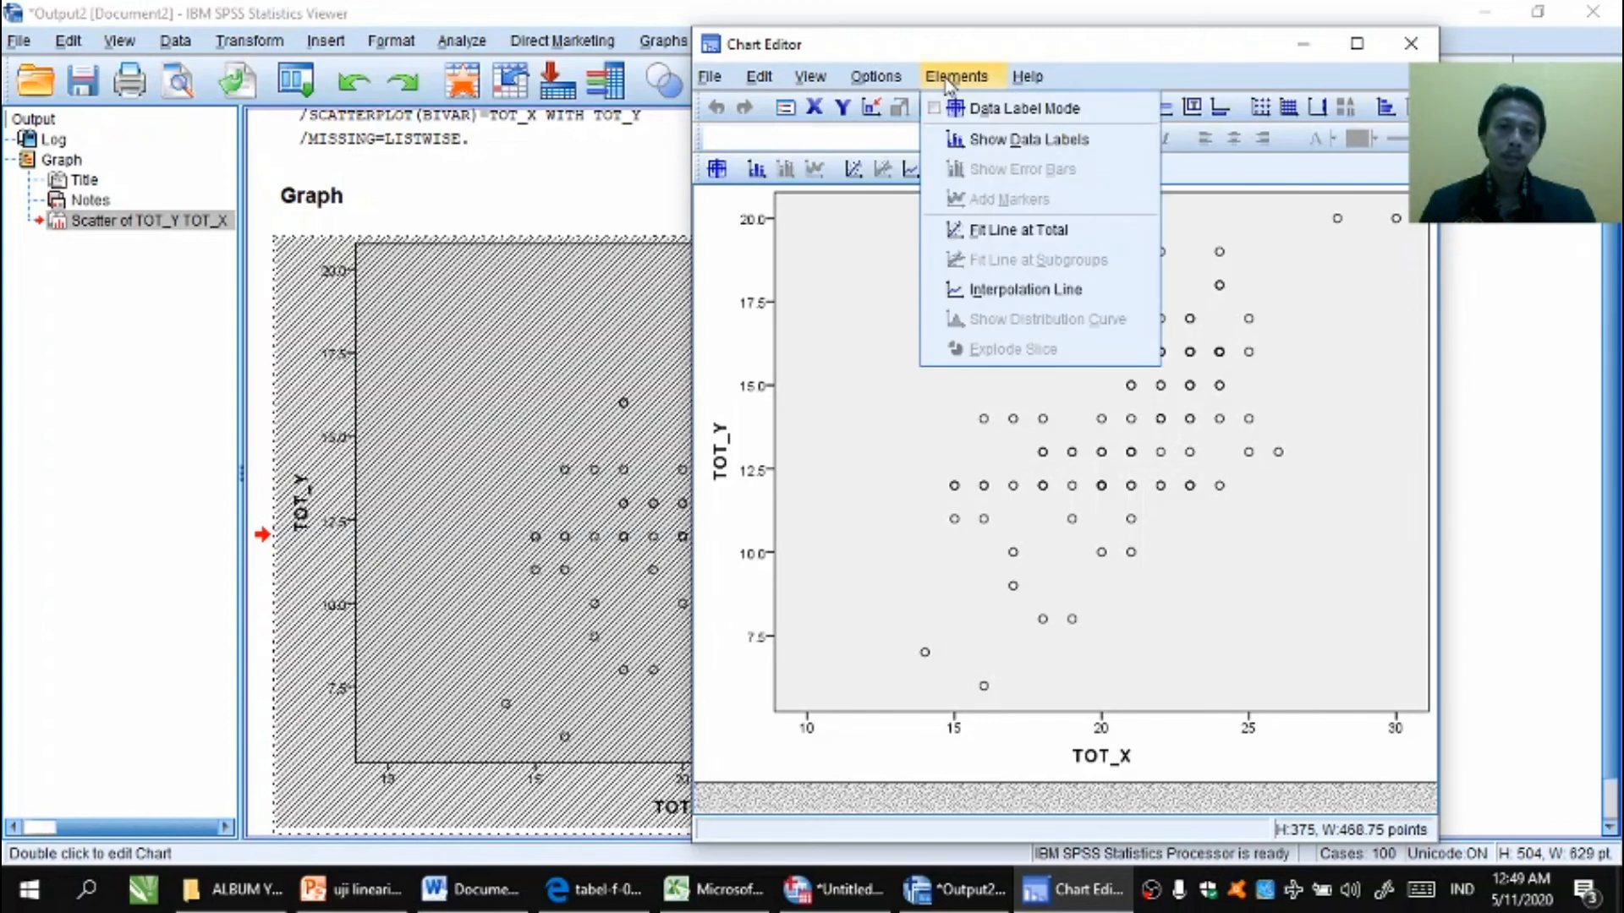
left_click(958, 235)
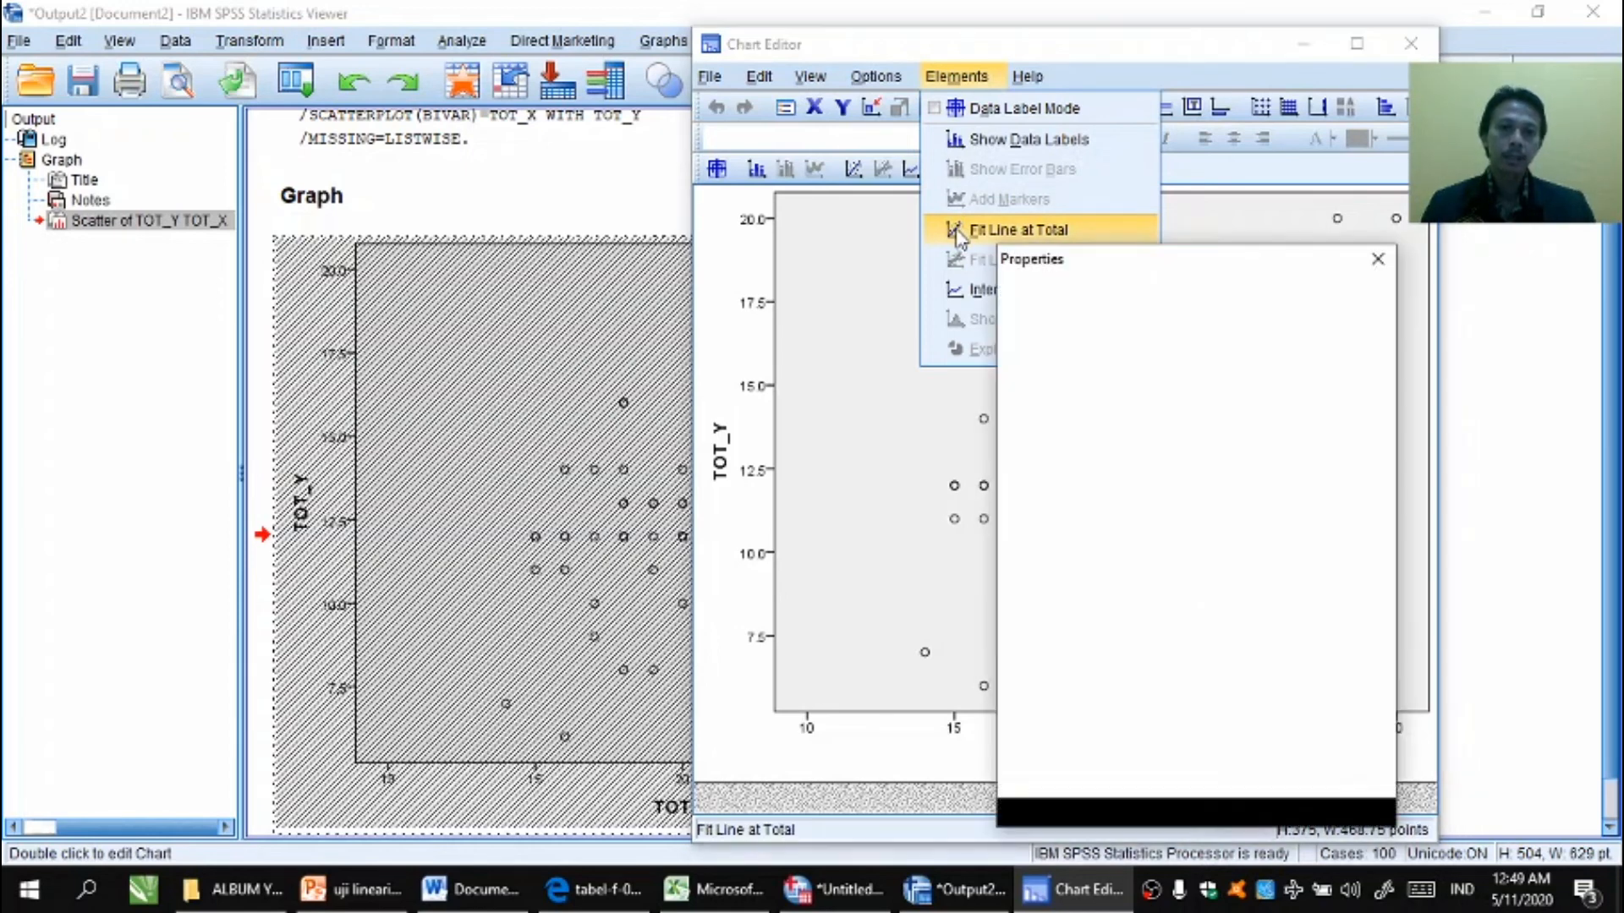
left_click_drag(1437, 149, 1368, 158)
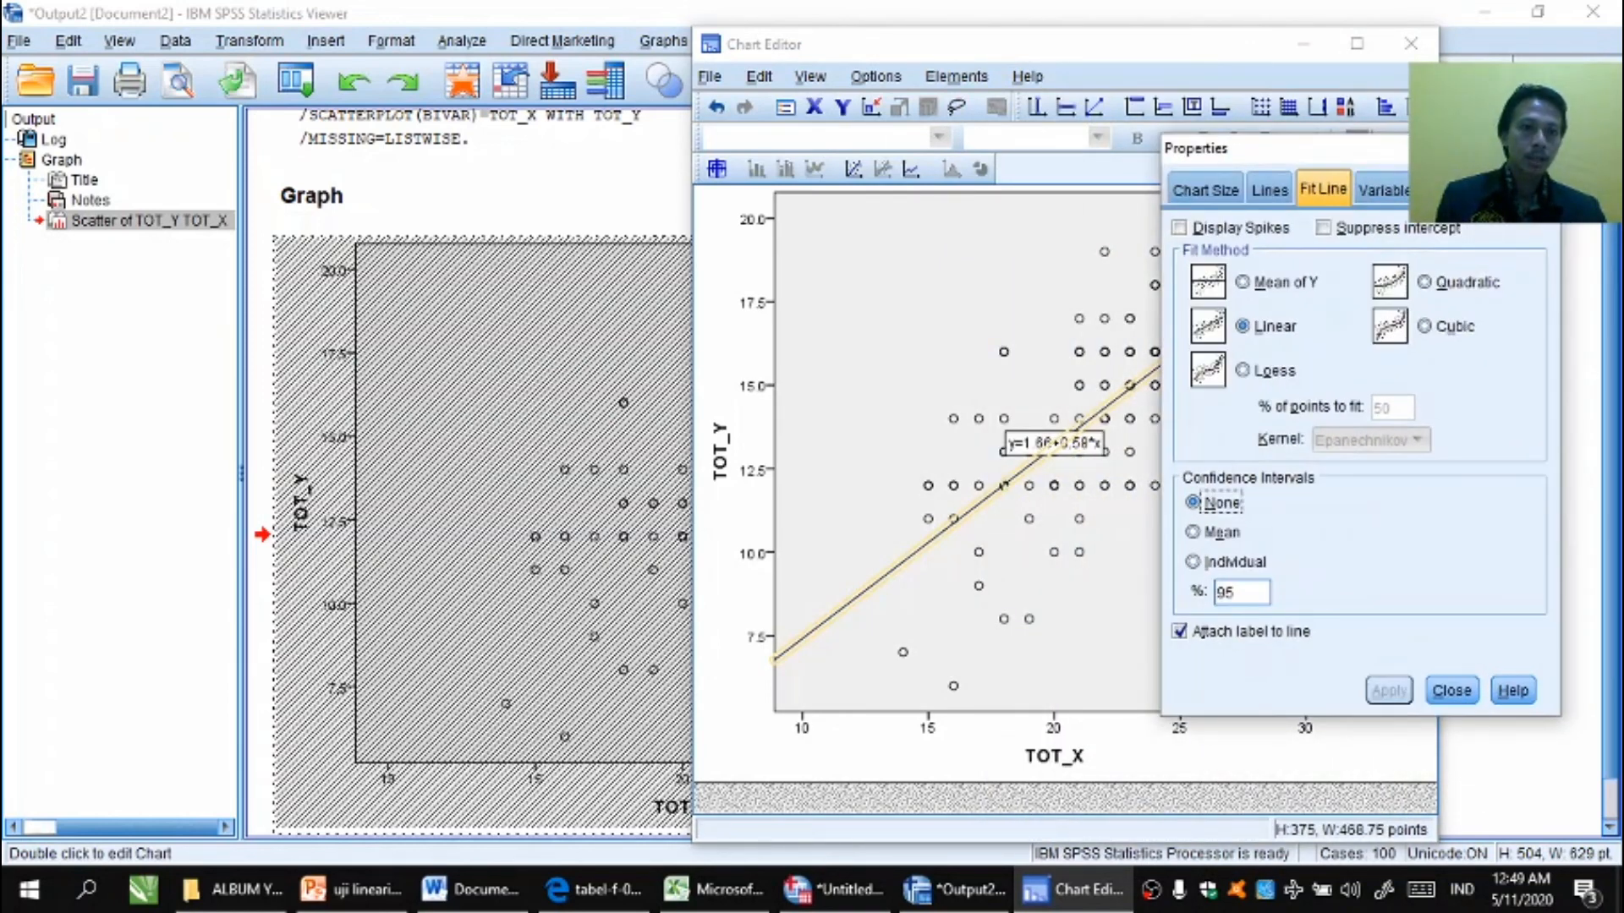
left_click(1533, 149)
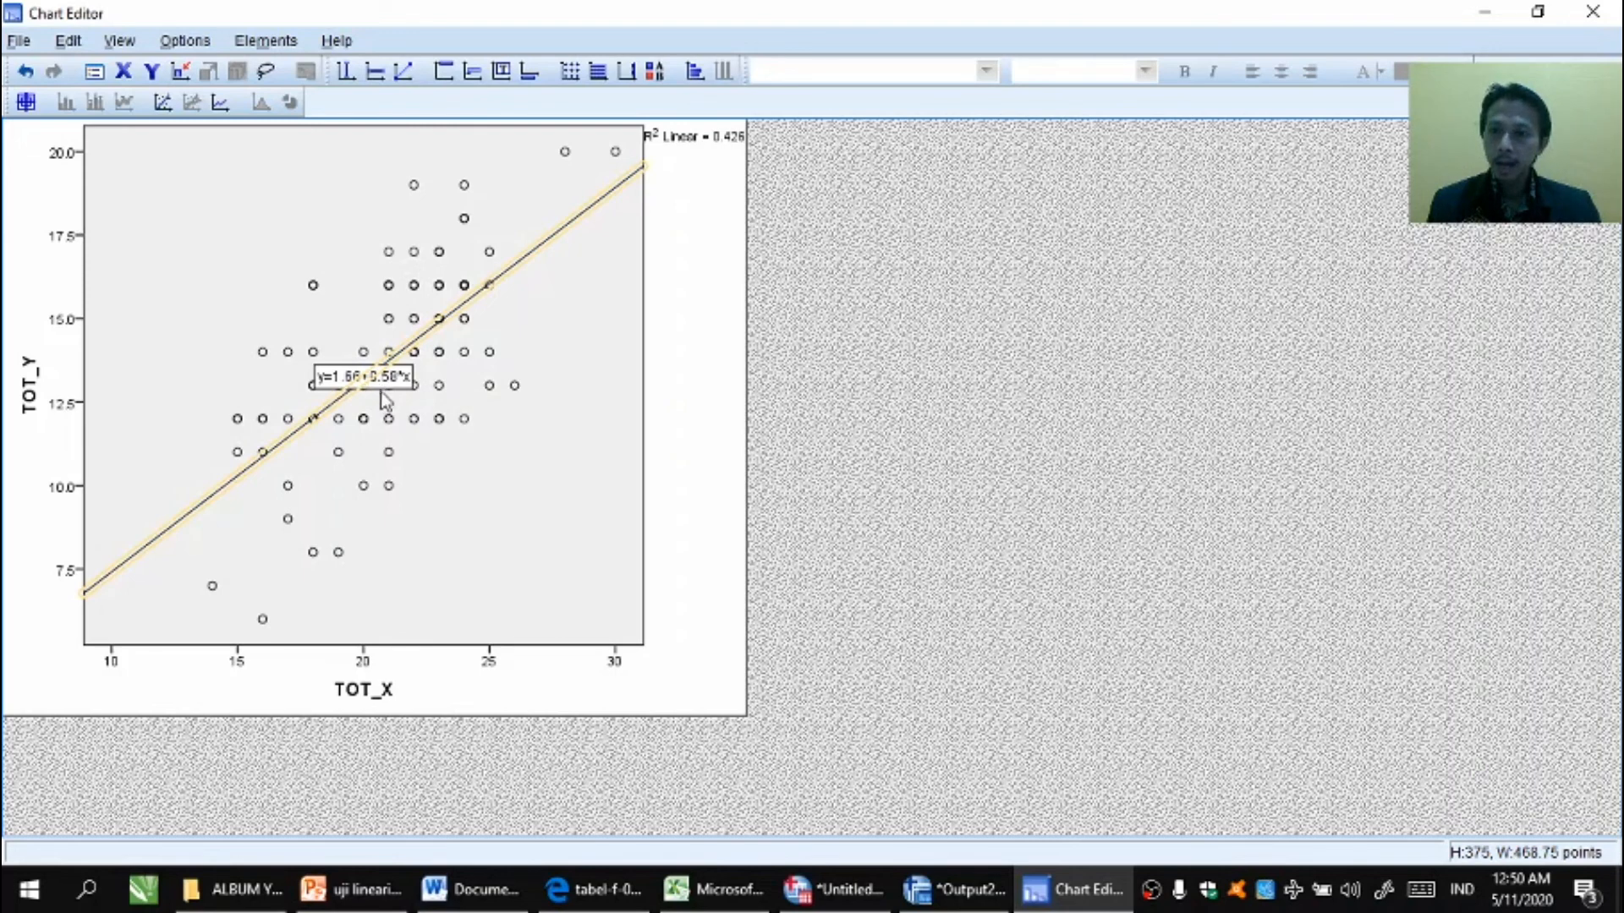
- Copy the fitted scatterplot from the Chart Editor and paste it below the ANOVA Table in the Word document
left_click(661, 236)
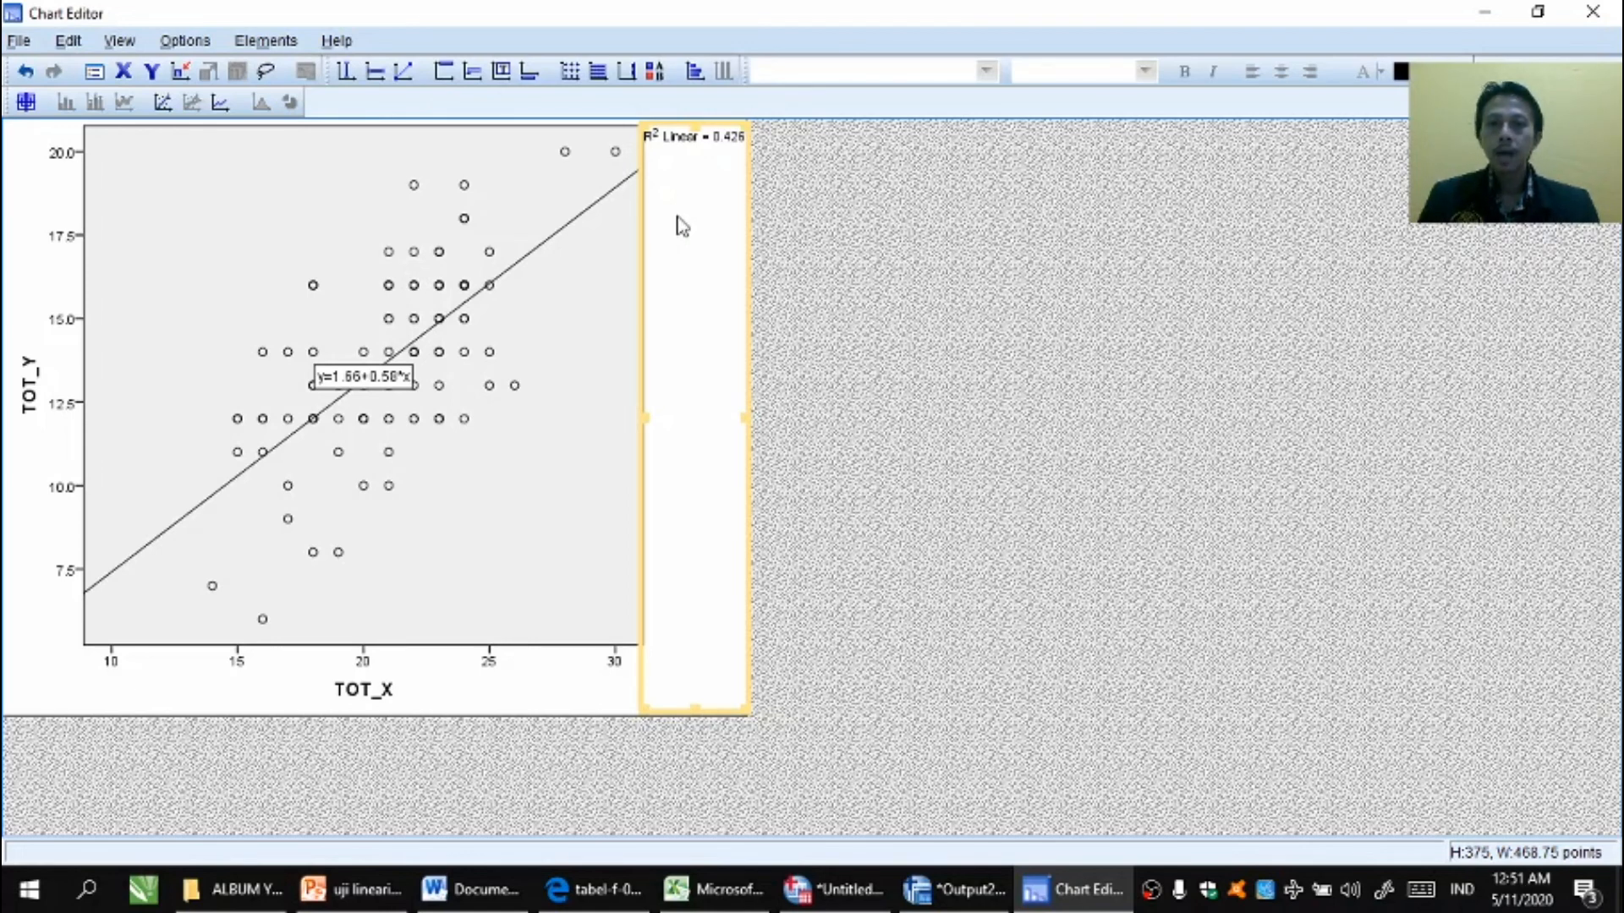
right_click(680, 224)
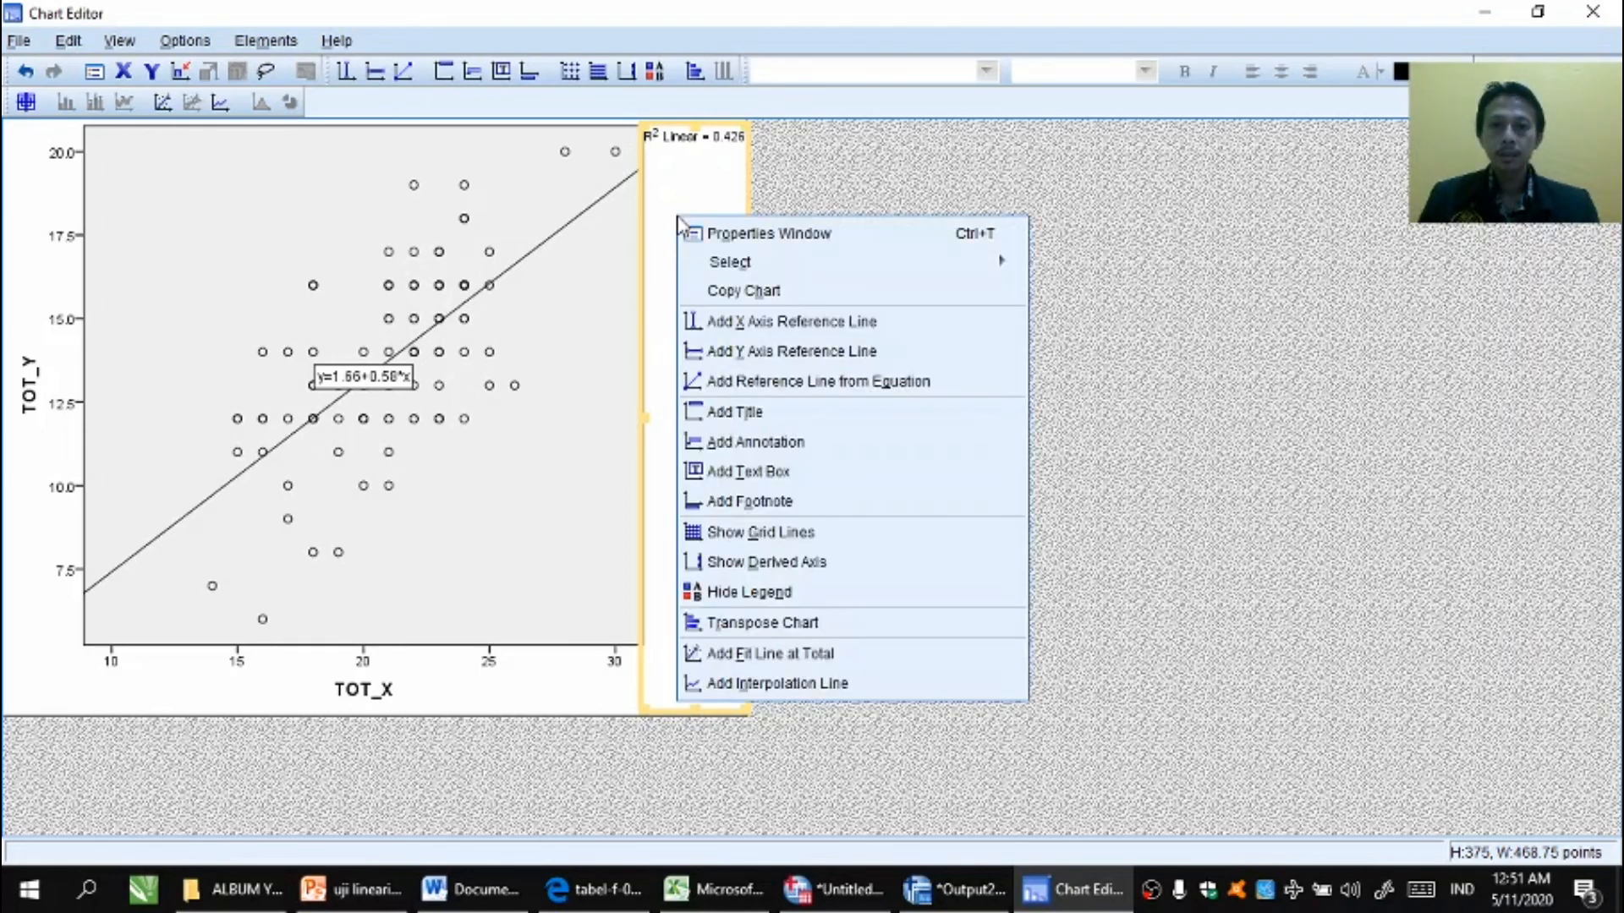
left_click(720, 296)
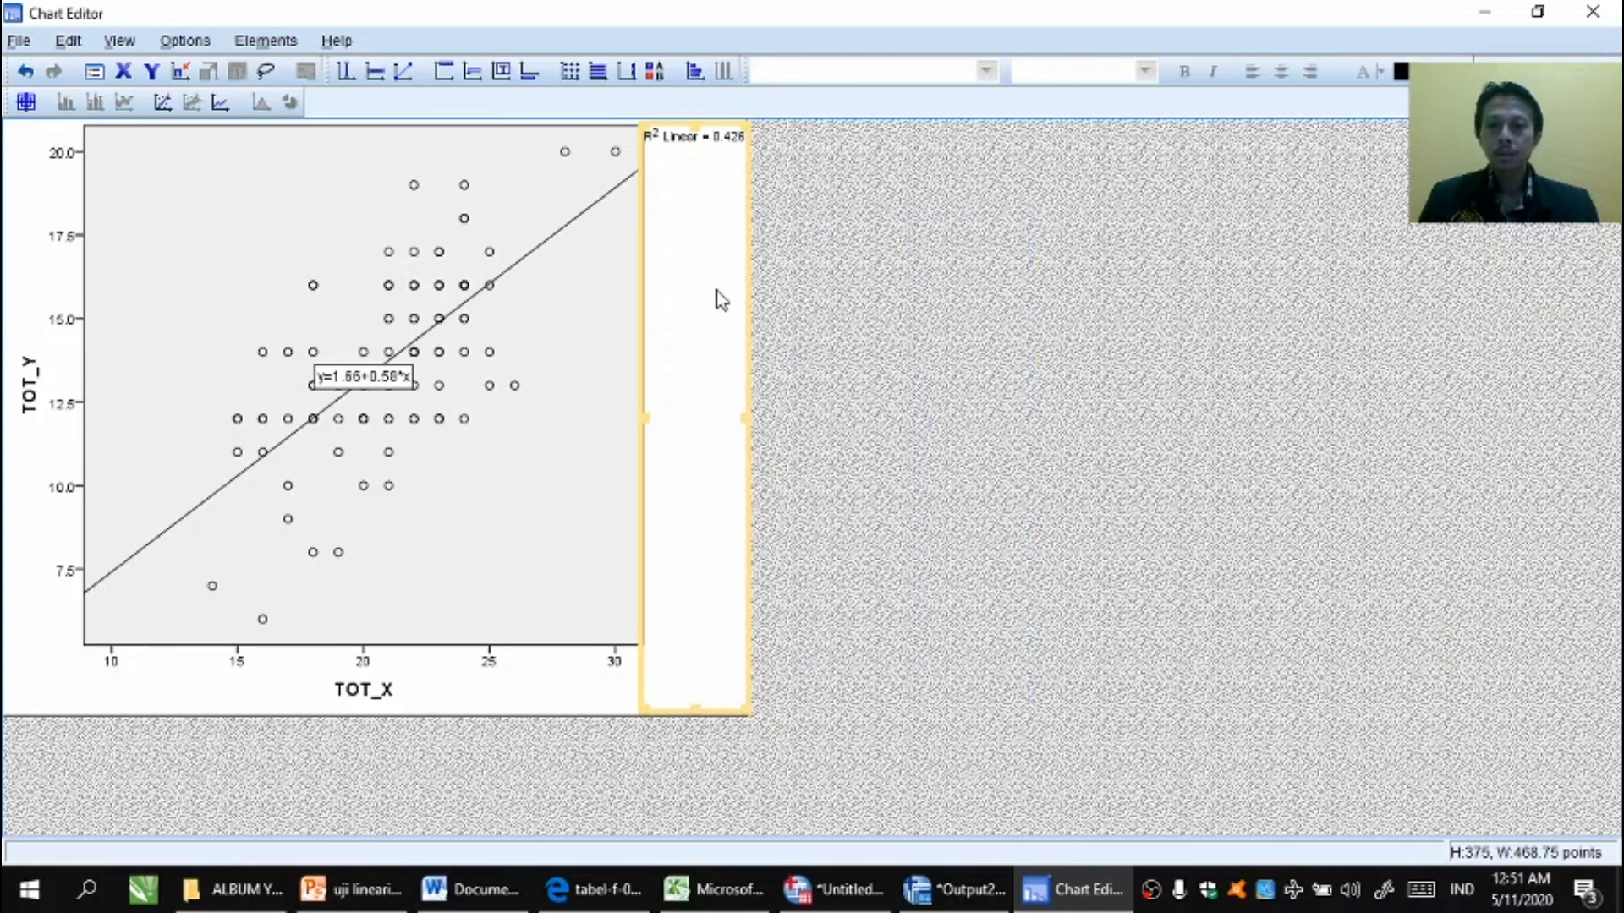
left_click(490, 890)
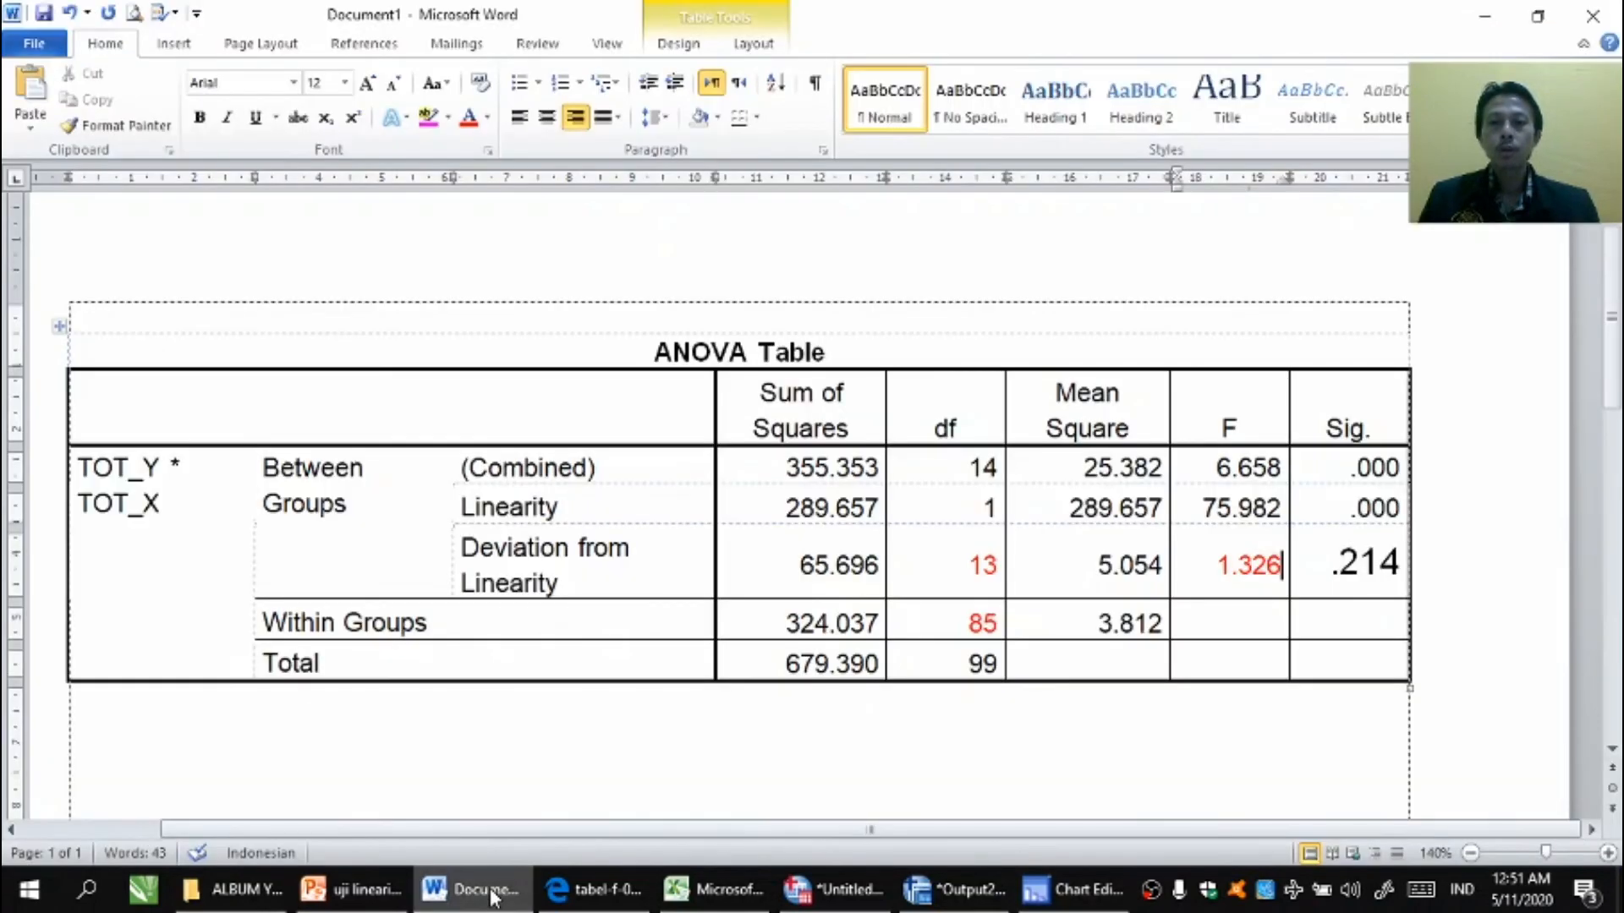
left_click(615, 770)
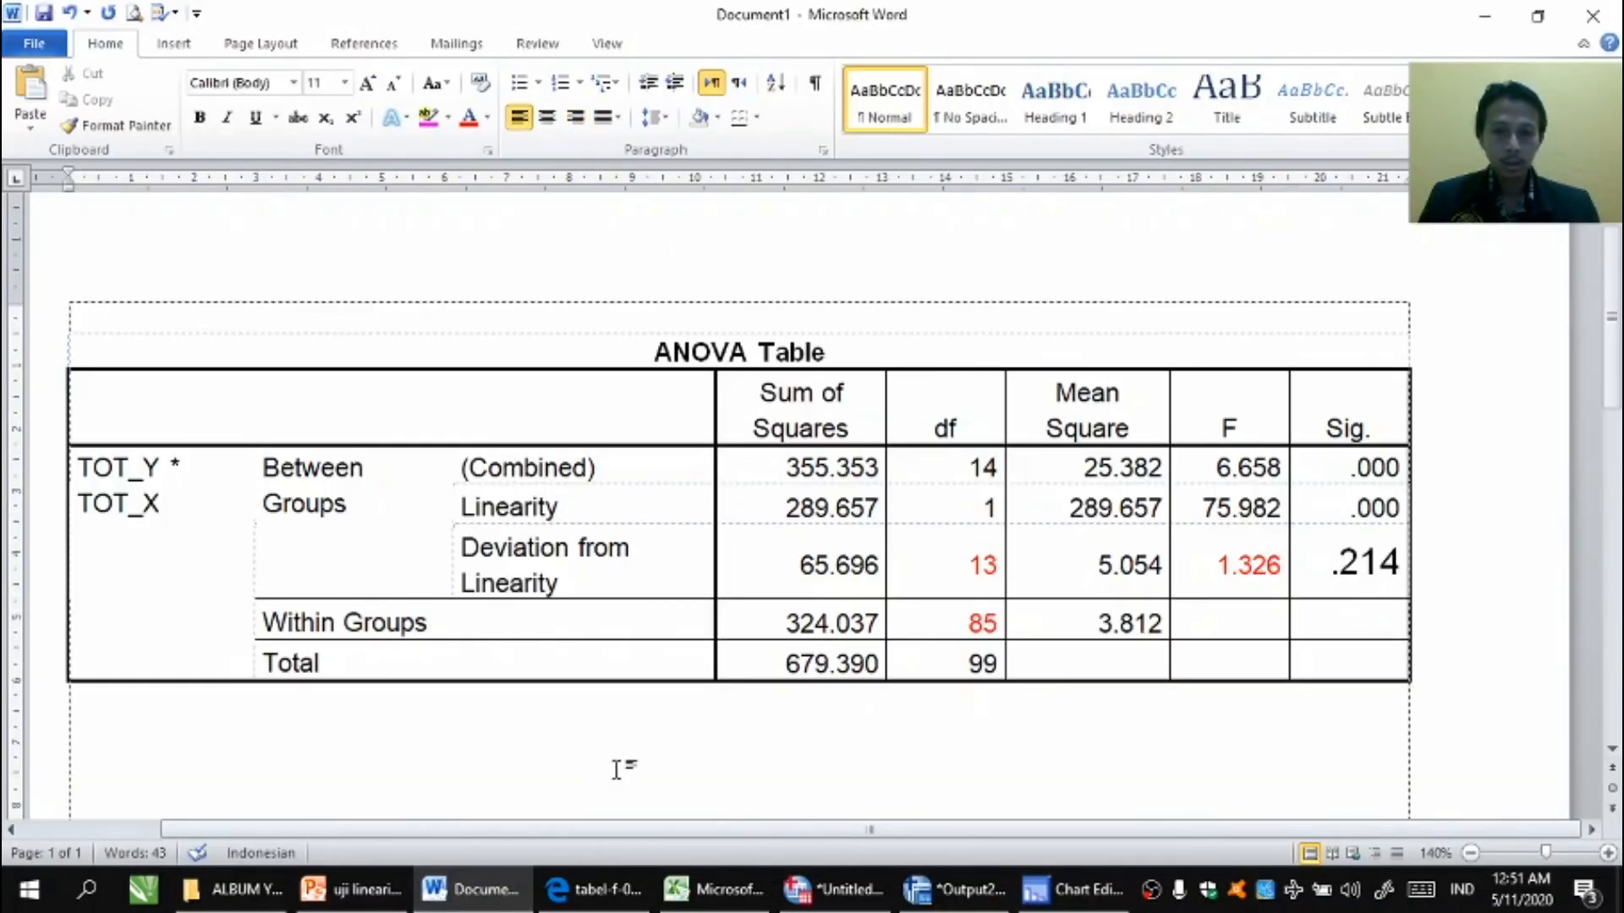
left_click(616, 770)
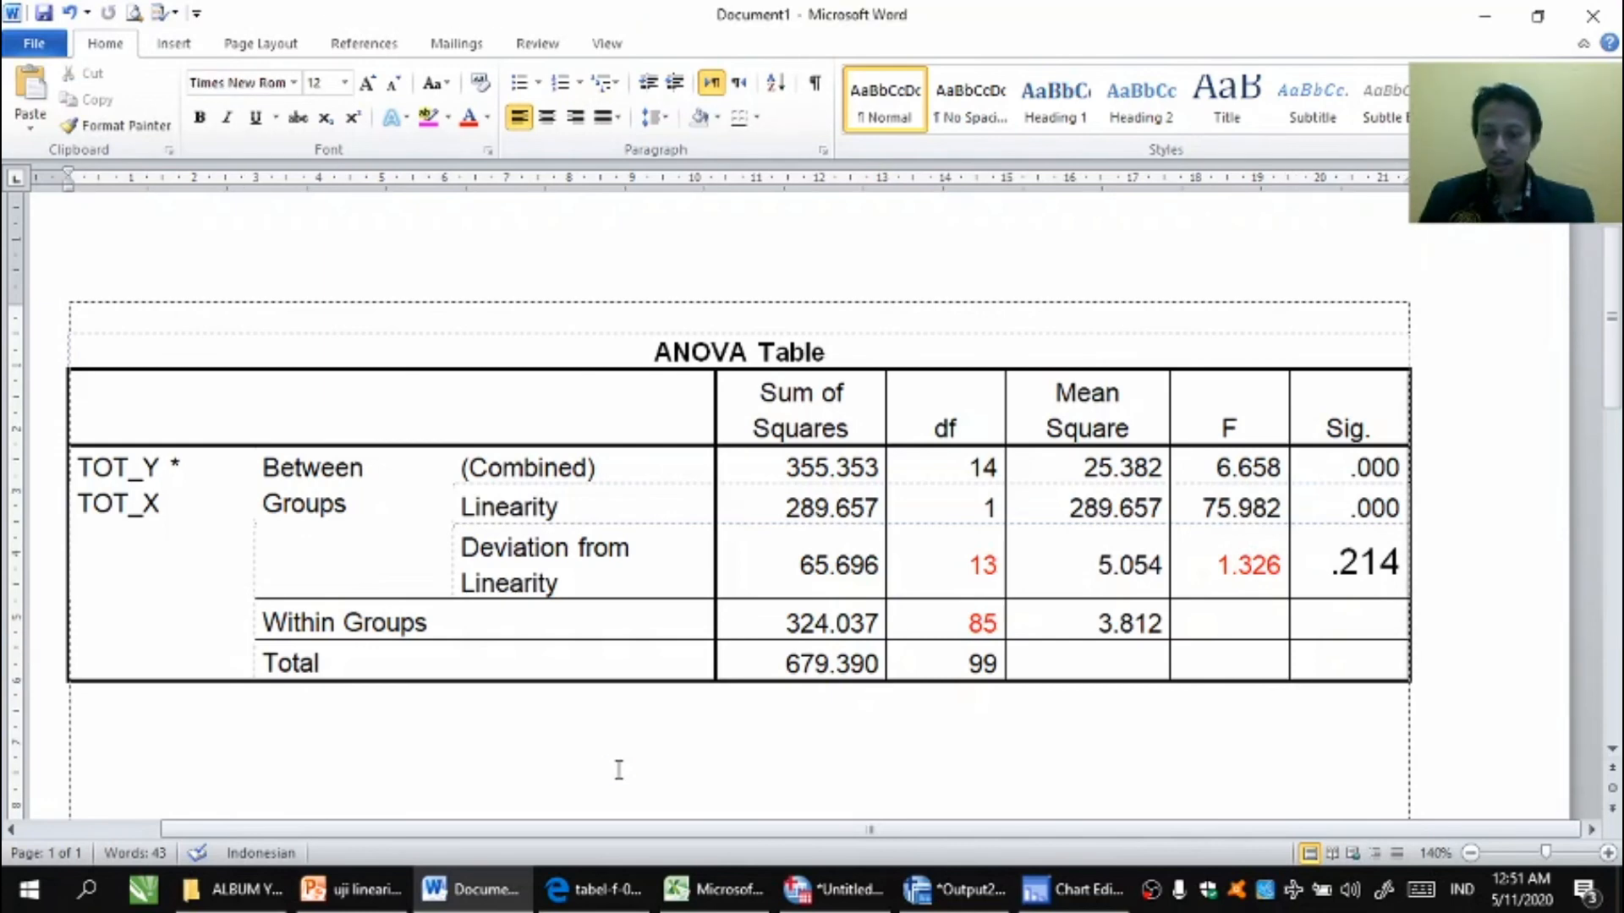
key("ctrl+v")
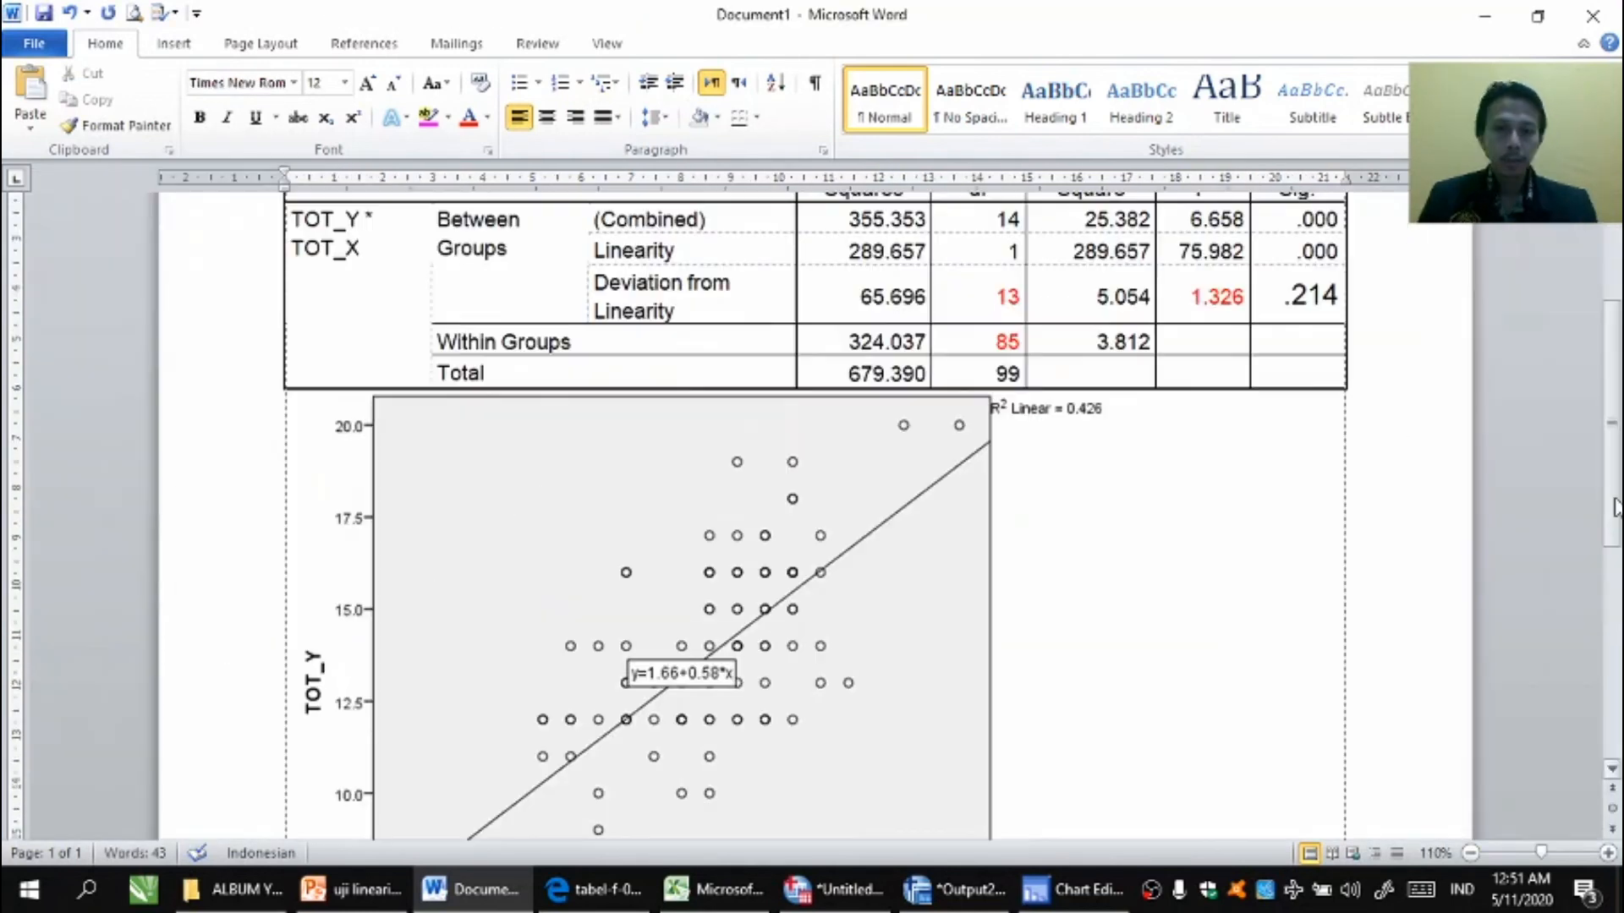
left_click_drag(1615, 507, 1617, 577)
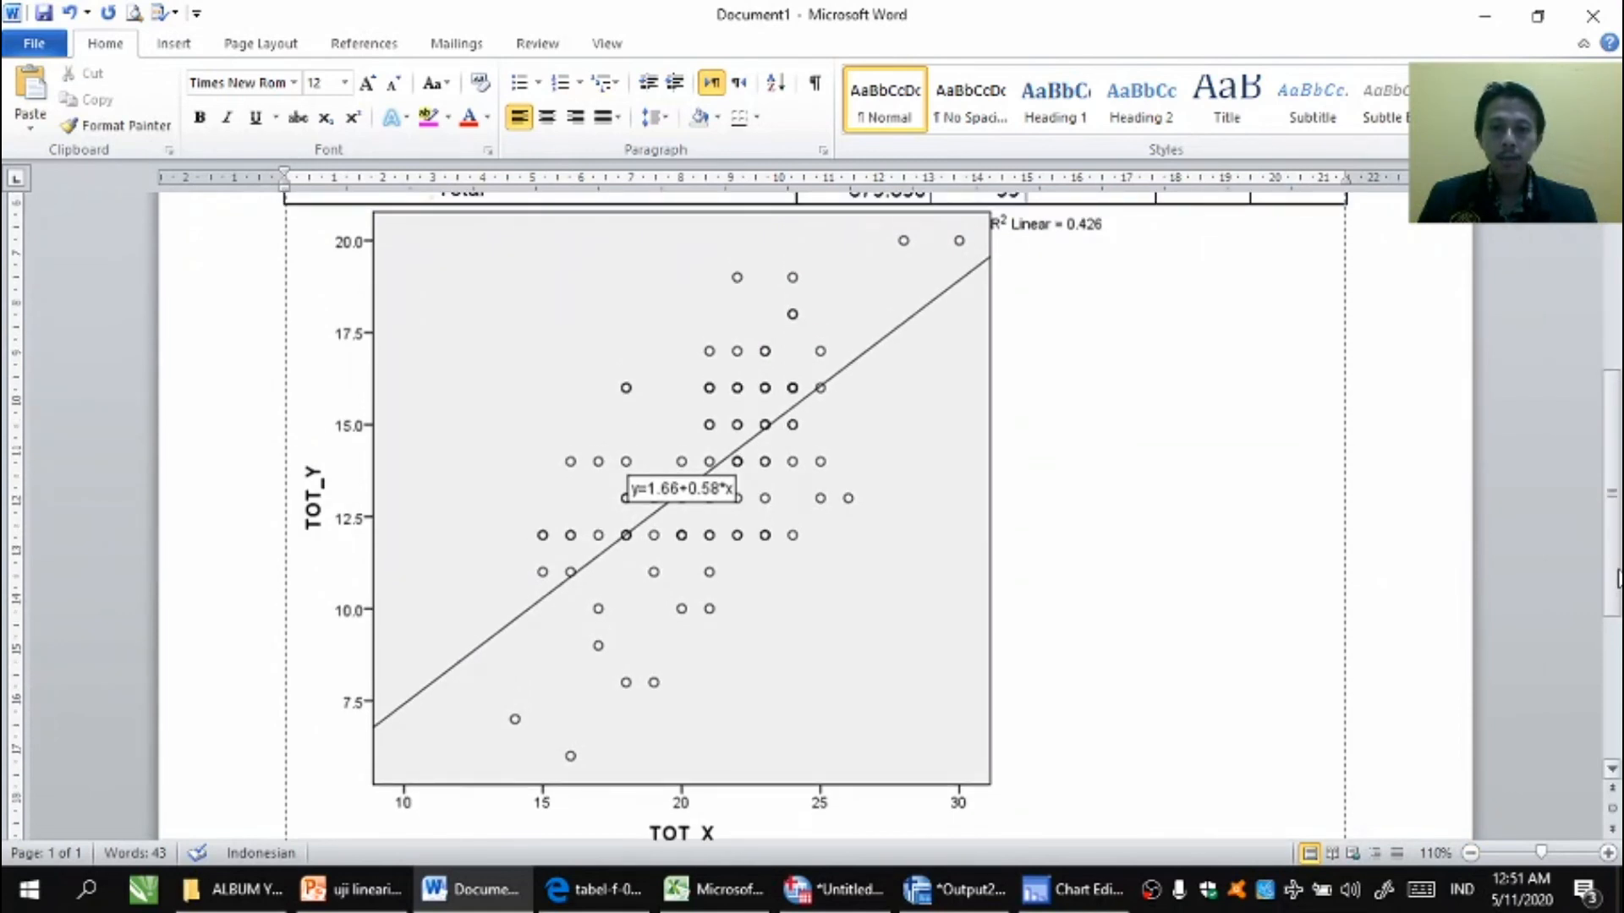